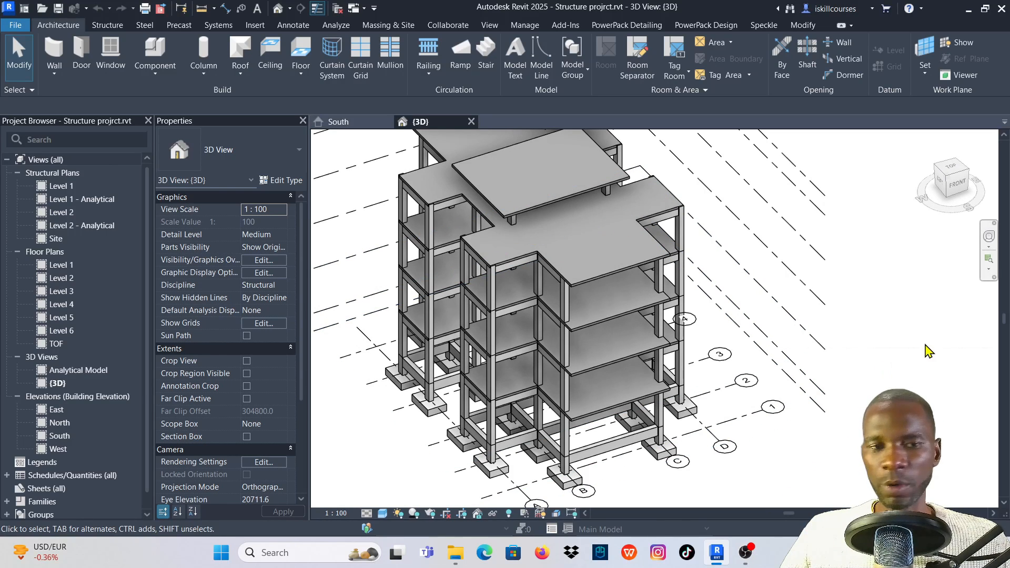
pyautogui.scroll(-2, 879, 305)
pyautogui.keyDown('shift'); pyautogui.moveTo(874, 293); pyautogui.dragTo(896, 275, button='middle'); pyautogui.keyUp('shift')
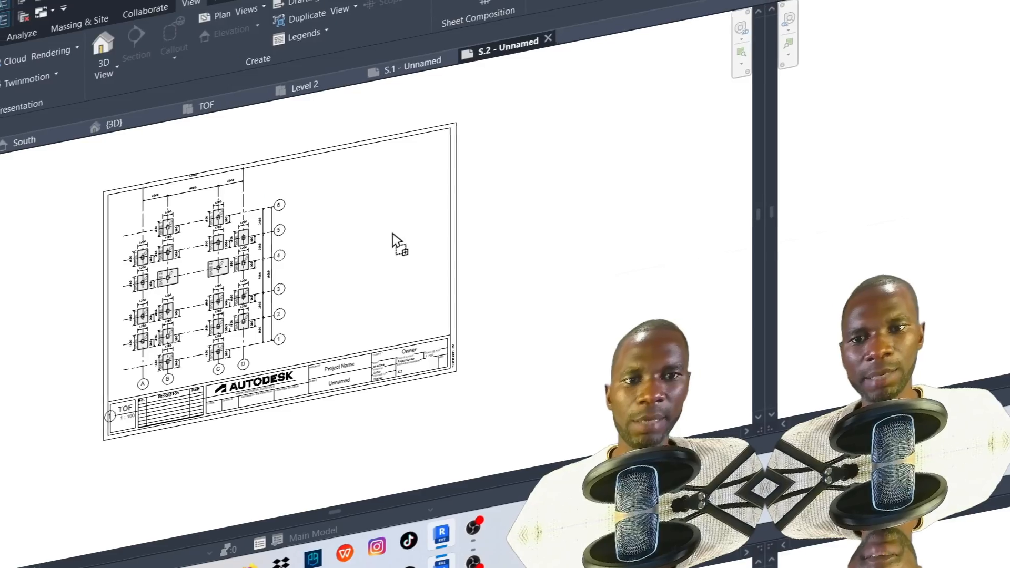
# Place the Level 2 plan beside the TOF plan on sheet S.2, and activate the TOF viewport for editing.
pyautogui.click(395, 241)
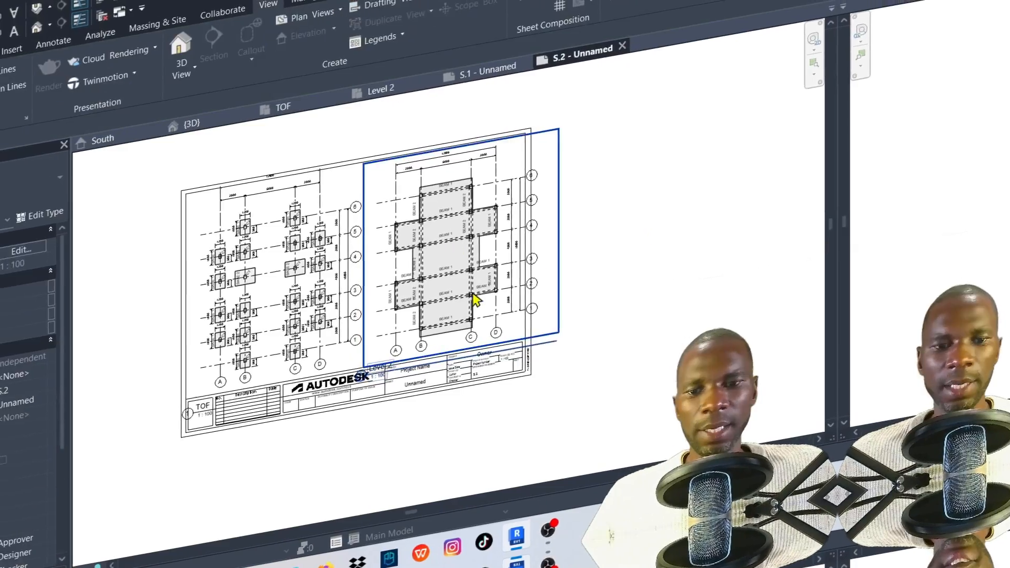
pyautogui.click(343, 258)
pyautogui.doubleClick(343, 258)
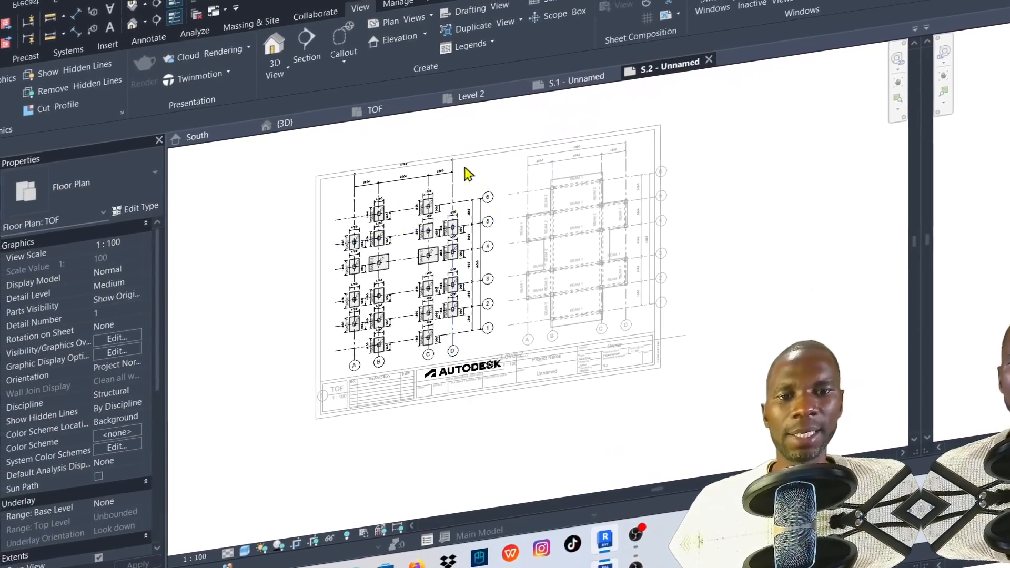
# Set the TOF plan's custom view scale to 1:120 and finish editing inside its viewport.
pyautogui.click(134, 559)
pyautogui.click(225, 349)
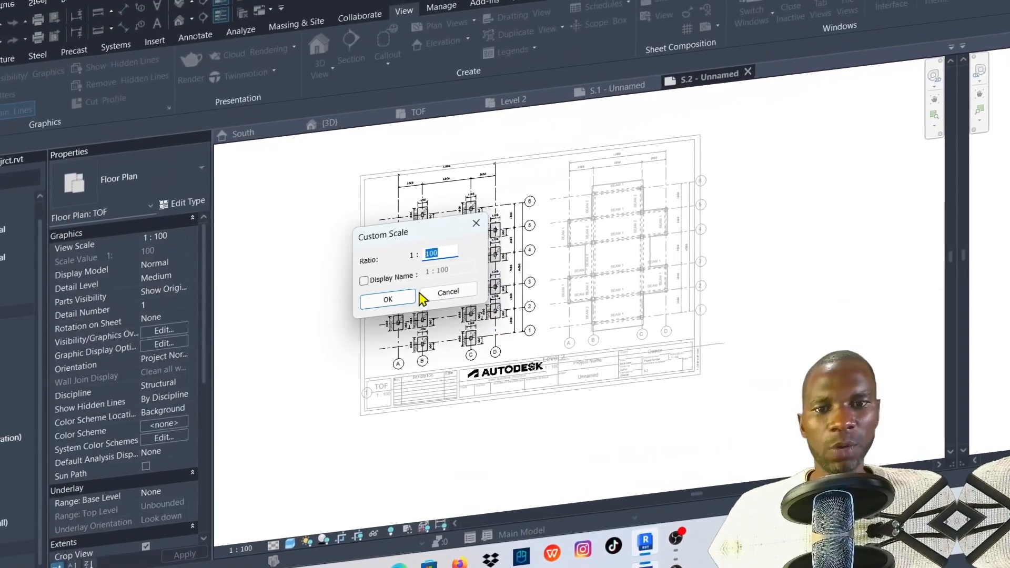
pyautogui.write('80')
pyautogui.press('Return')
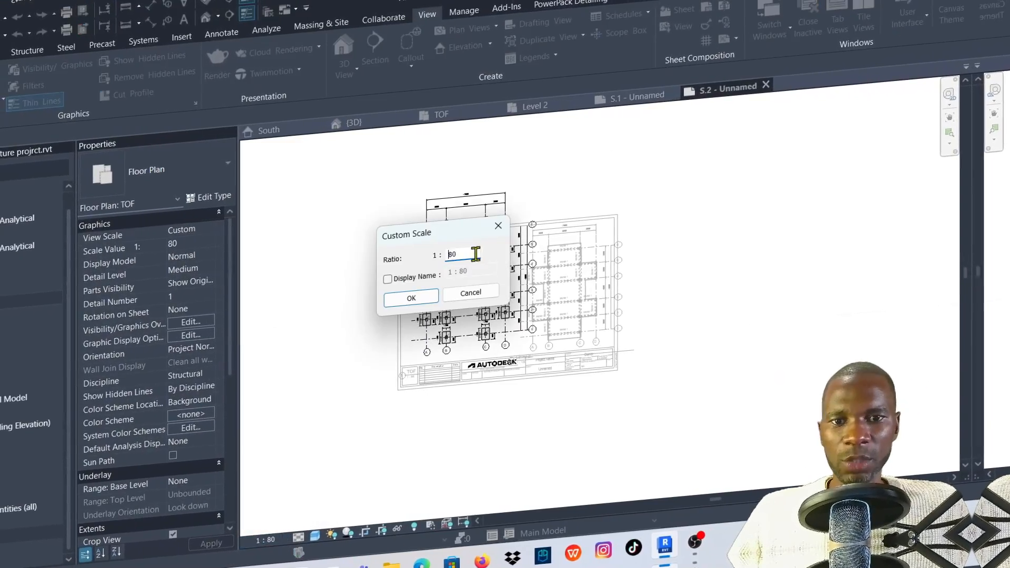
pyautogui.write('120')
pyautogui.press('Return')
pyautogui.doubleClick(767, 255)
pyautogui.click(479, 329)
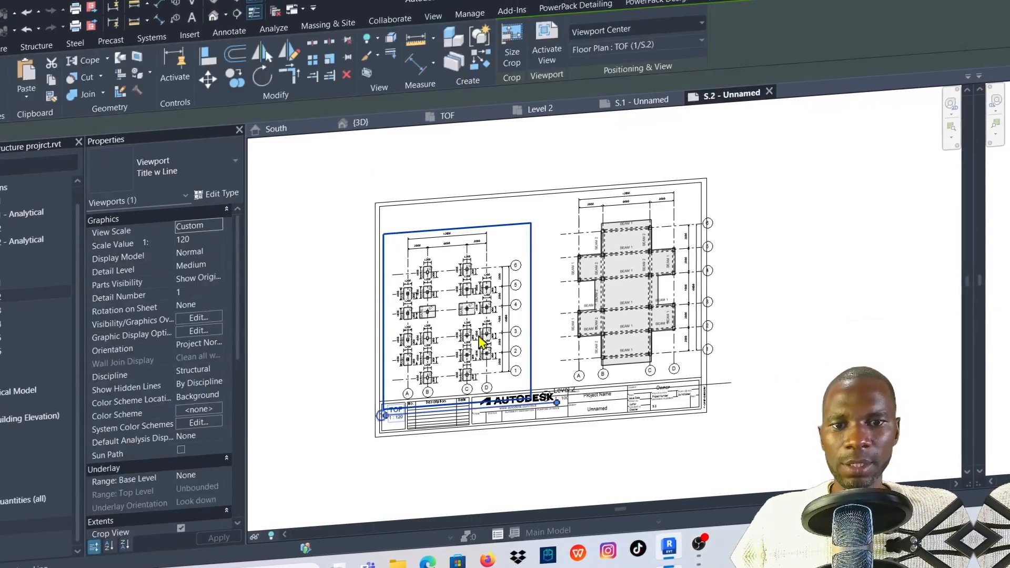
# Shorten the TOF viewport's title line and move the title close beneath its plan, clear of the title block.
pyautogui.scroll(3, 463, 421)
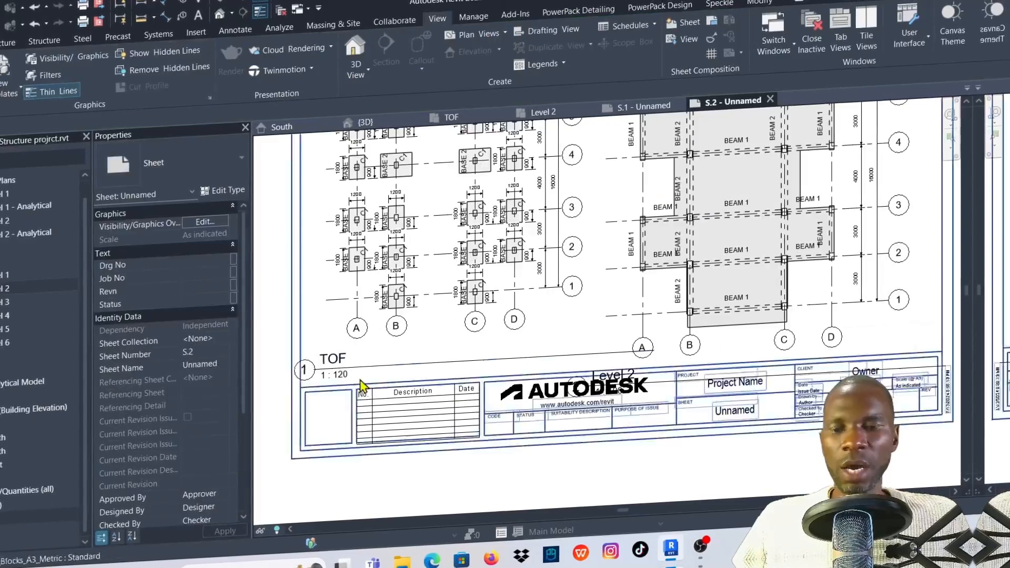
pyautogui.moveTo(654, 352); pyautogui.dragTo(388, 353)
pyautogui.click(309, 379)
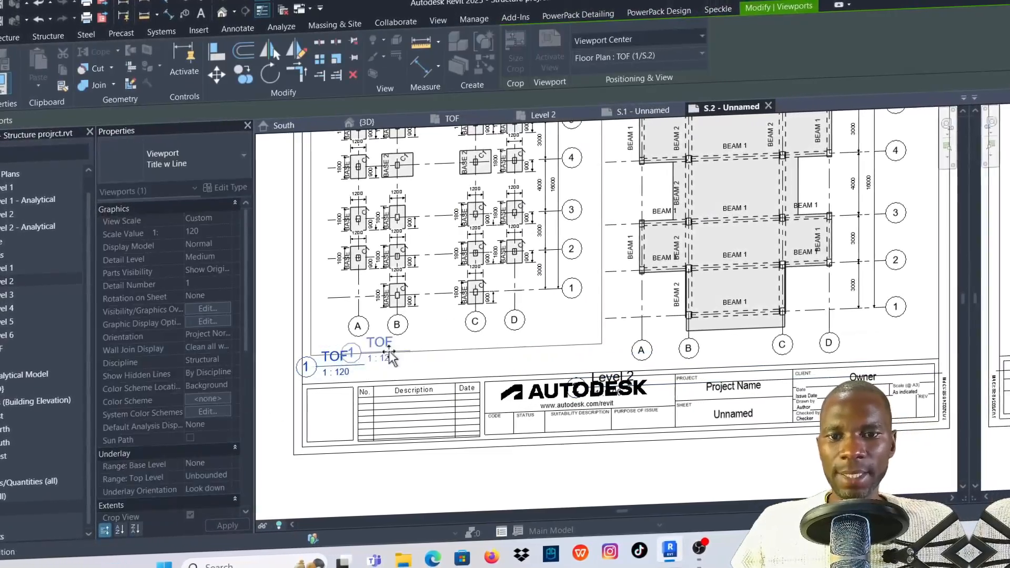
# Shorten the Level 2 viewport's title line and move the title off the title block to just below its plan.
pyautogui.scroll(-3, 451, 390)
pyautogui.click(810, 283)
pyautogui.scroll(2, 573, 326)
pyautogui.click(661, 426)
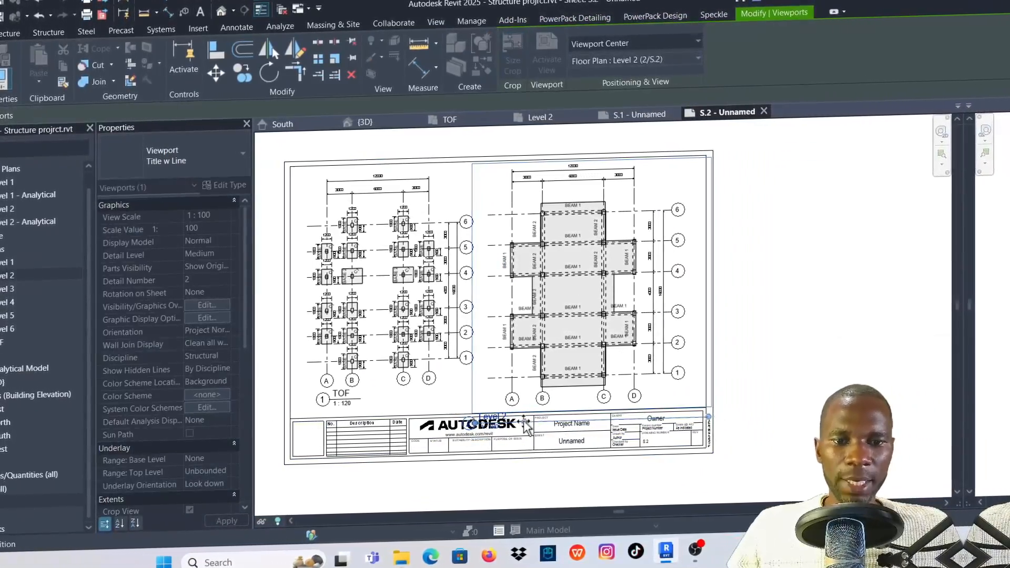
pyautogui.click(508, 480)
pyautogui.moveTo(524, 422); pyautogui.dragTo(477, 399)
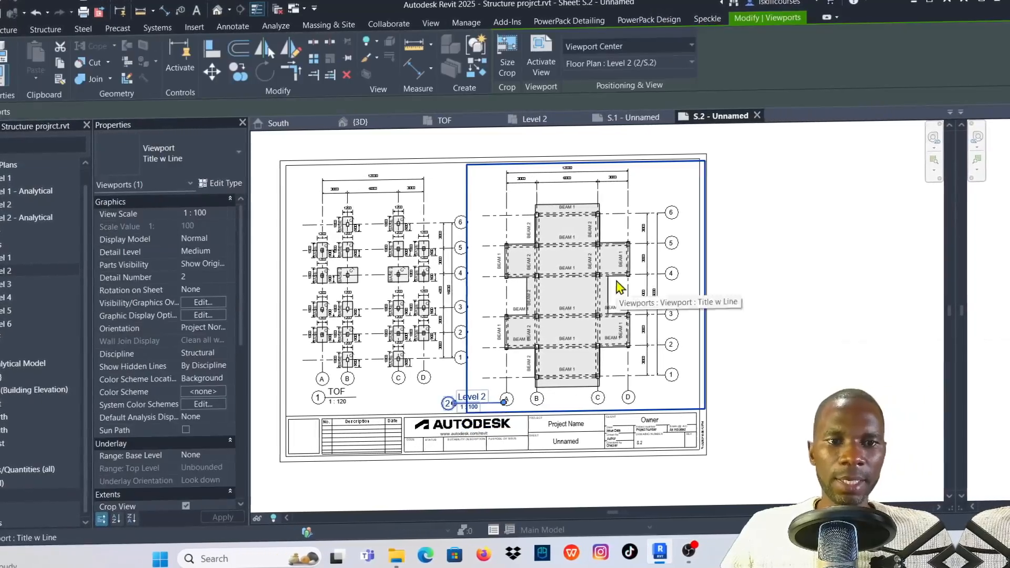
pyautogui.click(864, 323)
pyautogui.scroll(-1, 605, 292)
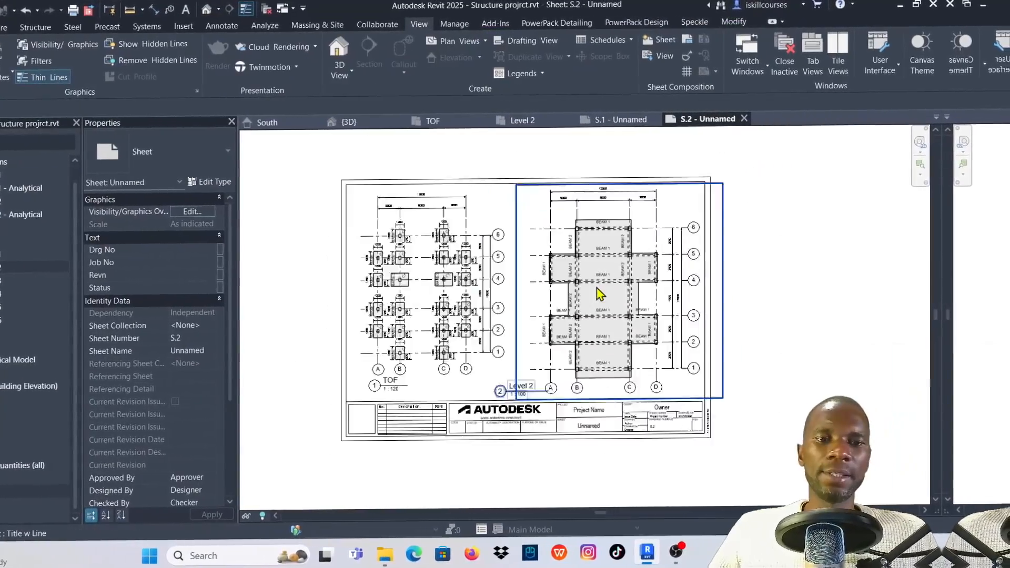
pyautogui.scroll(1, 597, 294)
pyautogui.moveTo(568, 289); pyautogui.dragTo(564, 300, button='middle')
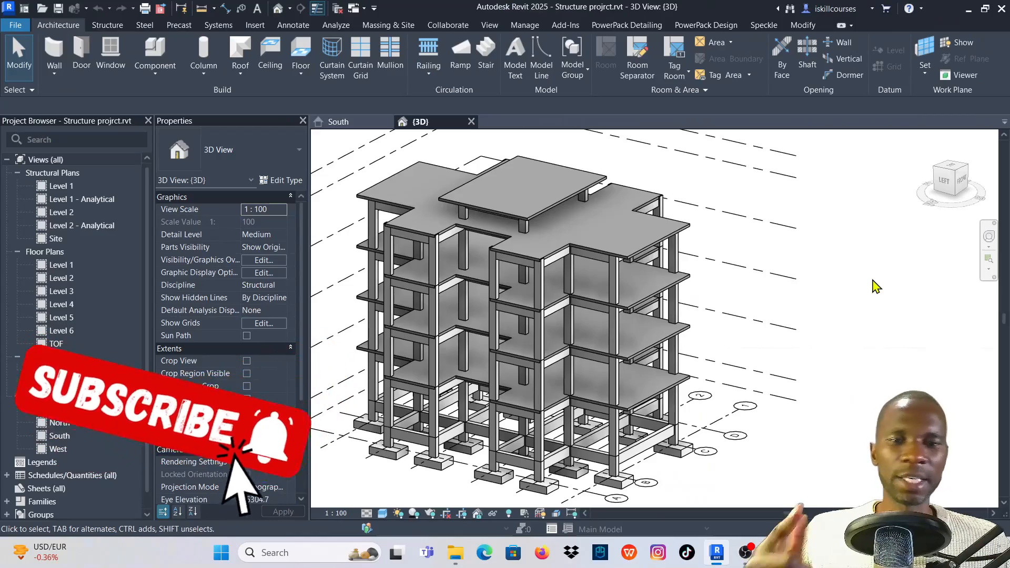
pyautogui.keyDown('shift'); pyautogui.moveTo(858, 292); pyautogui.dragTo(852, 319, button='middle'); pyautogui.keyUp('shift')
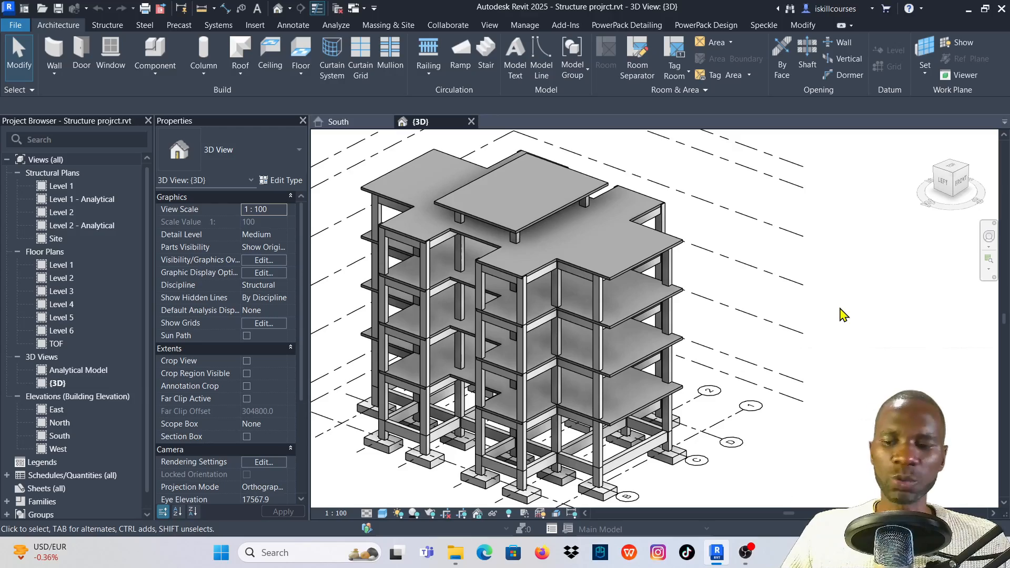
pyautogui.keyDown('shift'); pyautogui.moveTo(850, 319); pyautogui.dragTo(852, 293, button='middle'); pyautogui.keyUp('shift')
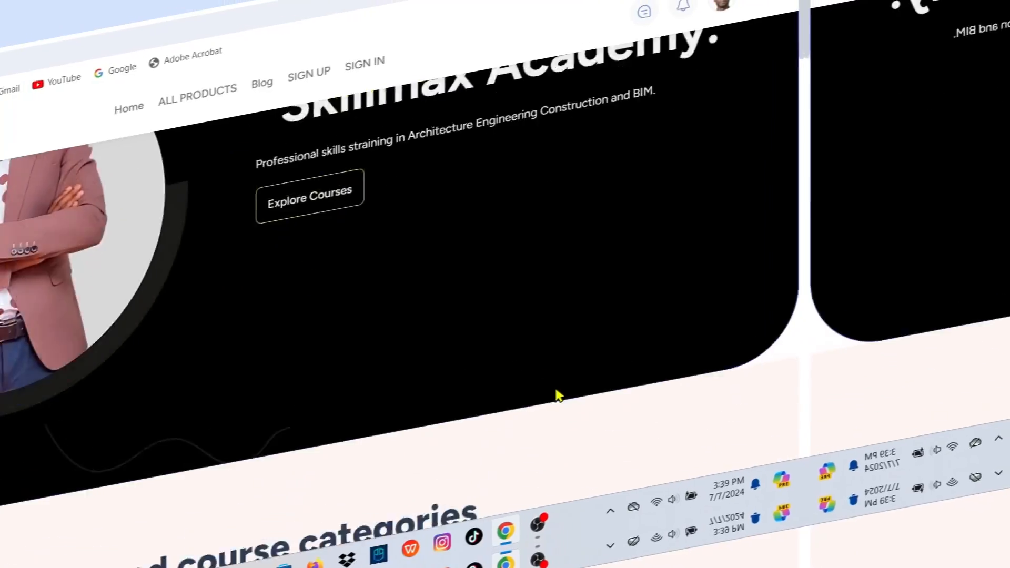
# Look through the Skillmax Academy website's home page, from the popular courses to the frequently asked questions.
pyautogui.scroll(-6, 625, 400)
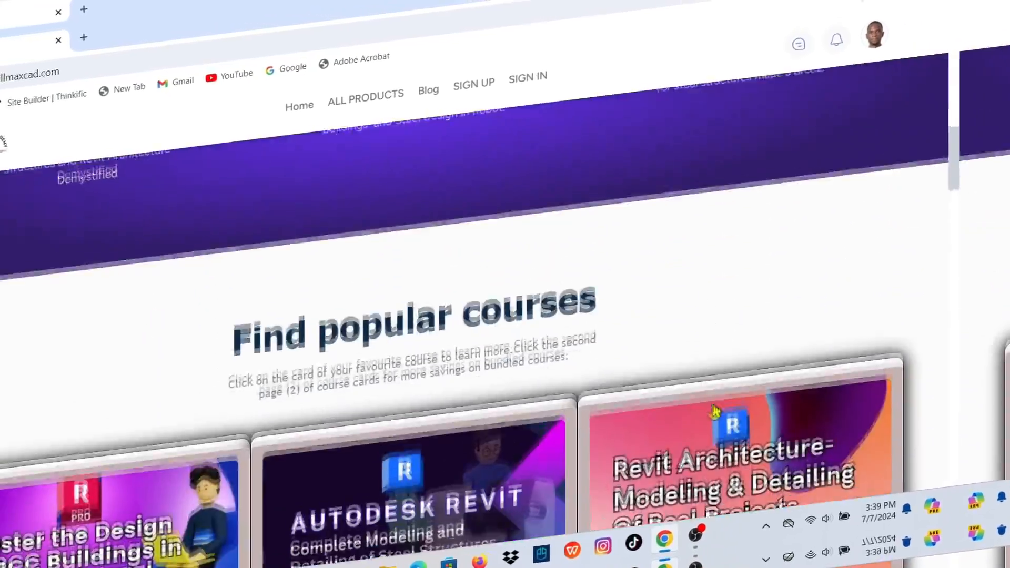
pyautogui.scroll(-8, 727, 416)
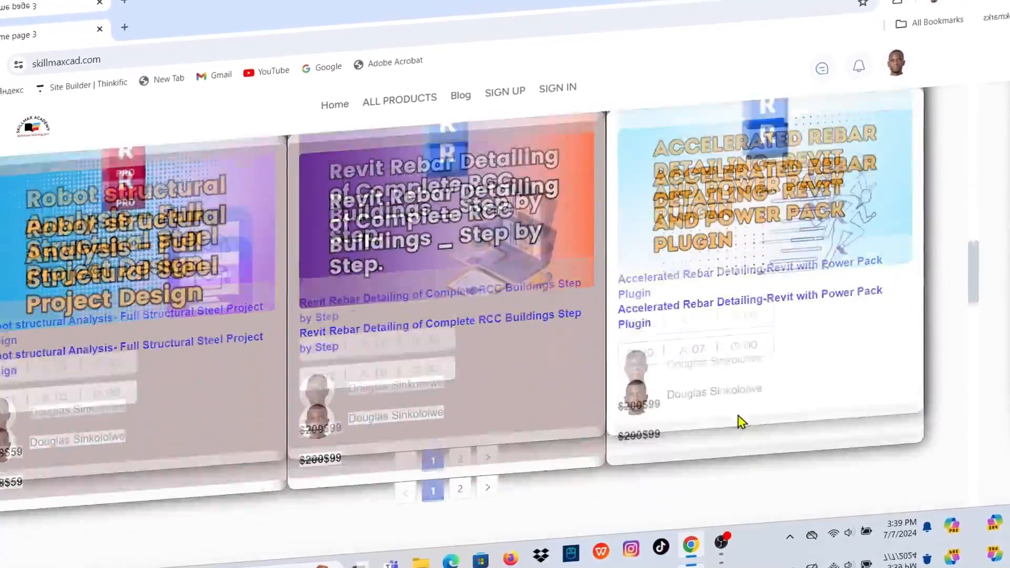
pyautogui.scroll(-10, 740, 424)
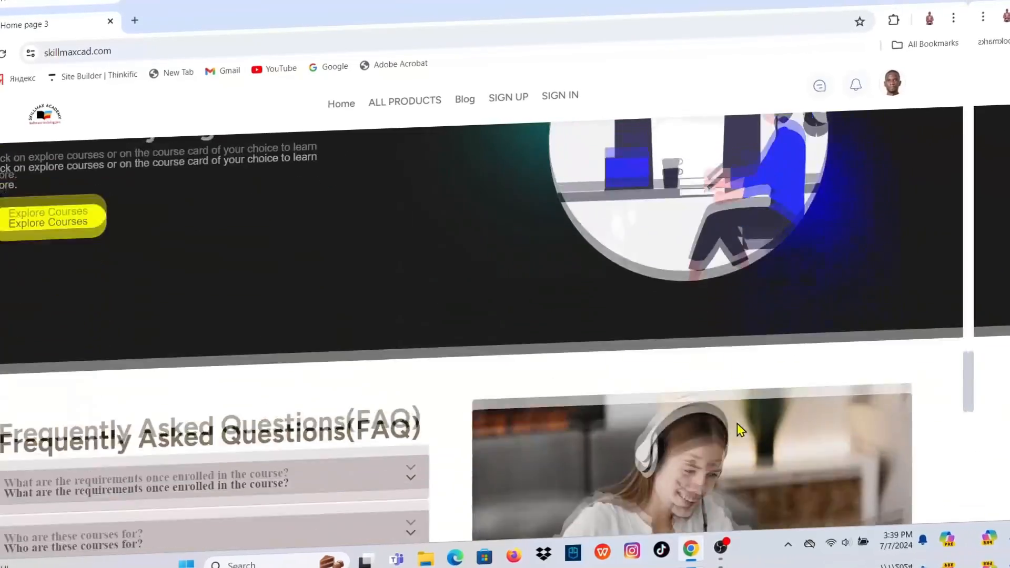
pyautogui.scroll(-10, 734, 428)
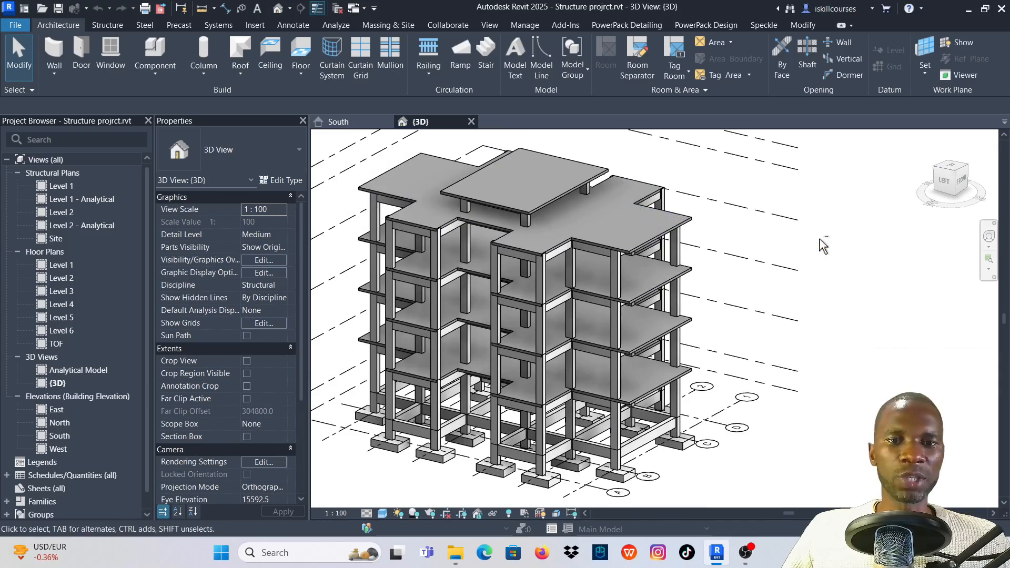
pyautogui.keyDown('shift'); pyautogui.moveTo(823, 246); pyautogui.dragTo(807, 267, button='middle'); pyautogui.keyUp('shift')
pyautogui.scroll(-2, 774, 234)
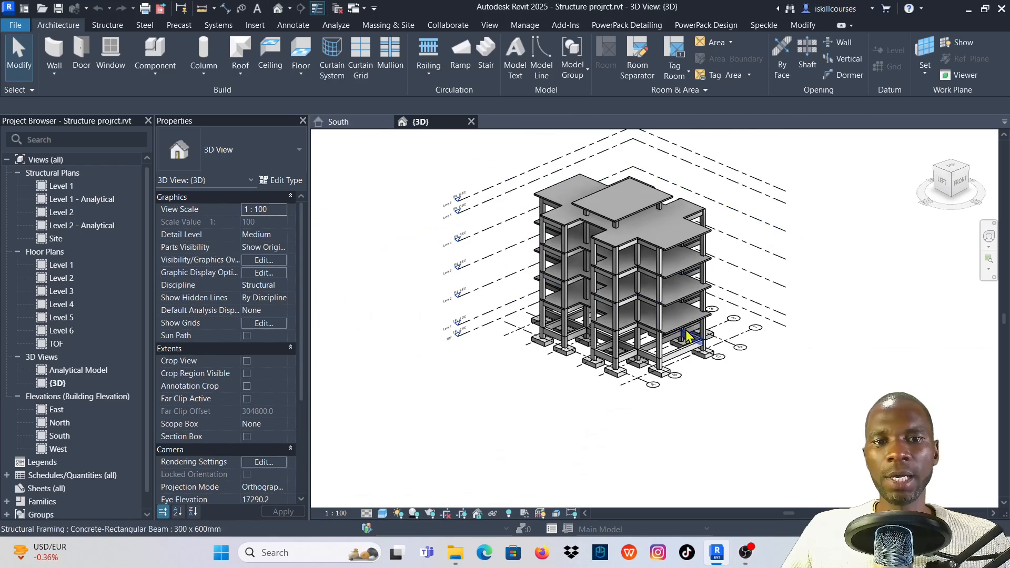
pyautogui.scroll(3, 679, 331)
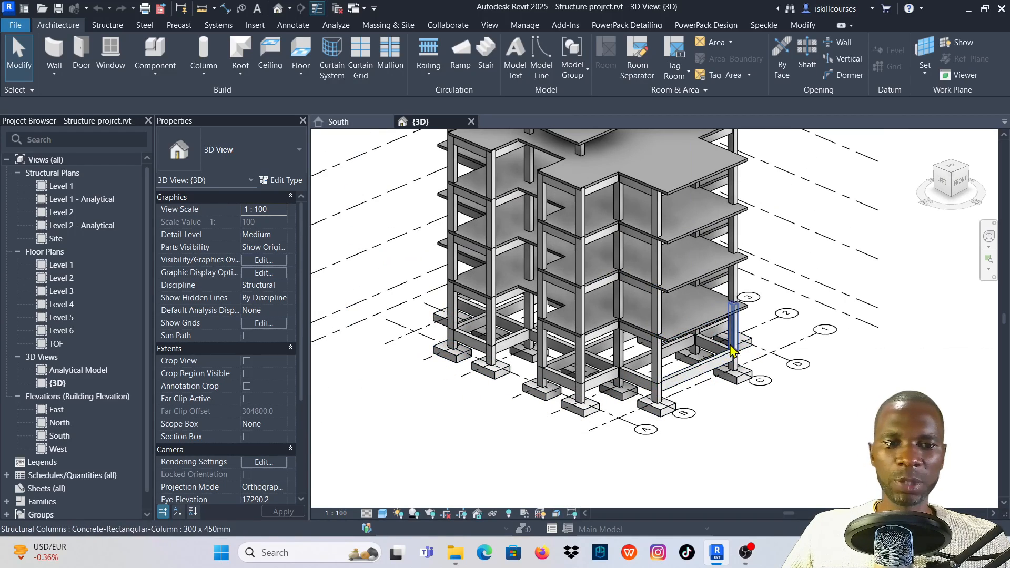
pyautogui.scroll(-1, 416, 413)
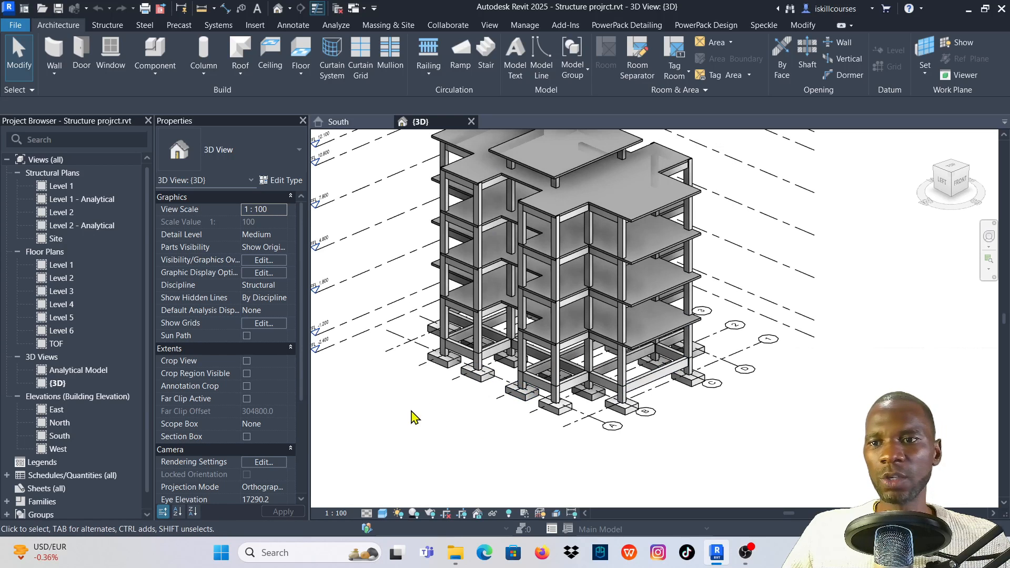
# Open the TOF floor plan.
pyautogui.doubleClick(67, 349)
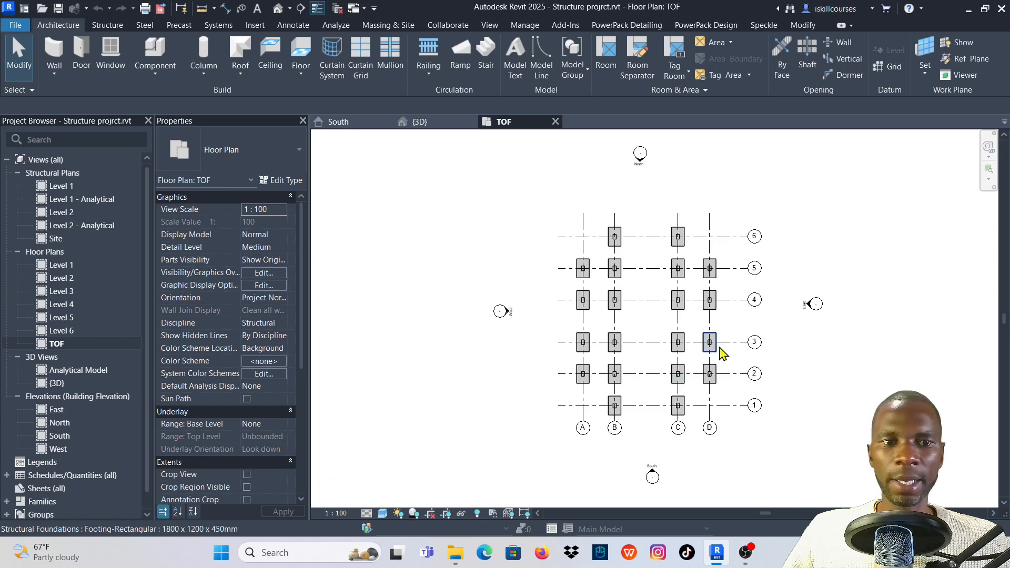
pyautogui.scroll(-3, 526, 321)
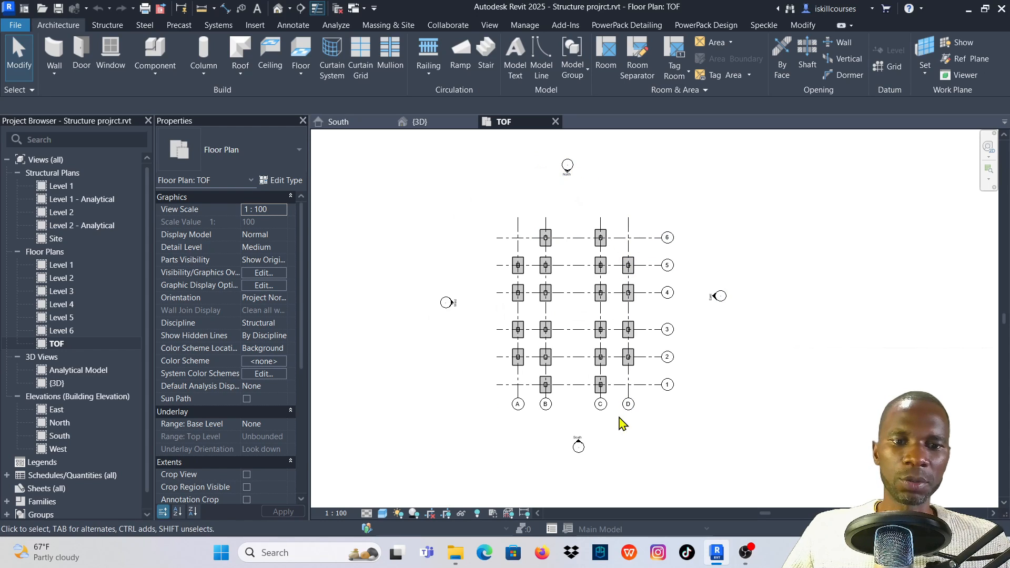
pyautogui.scroll(1, 564, 363)
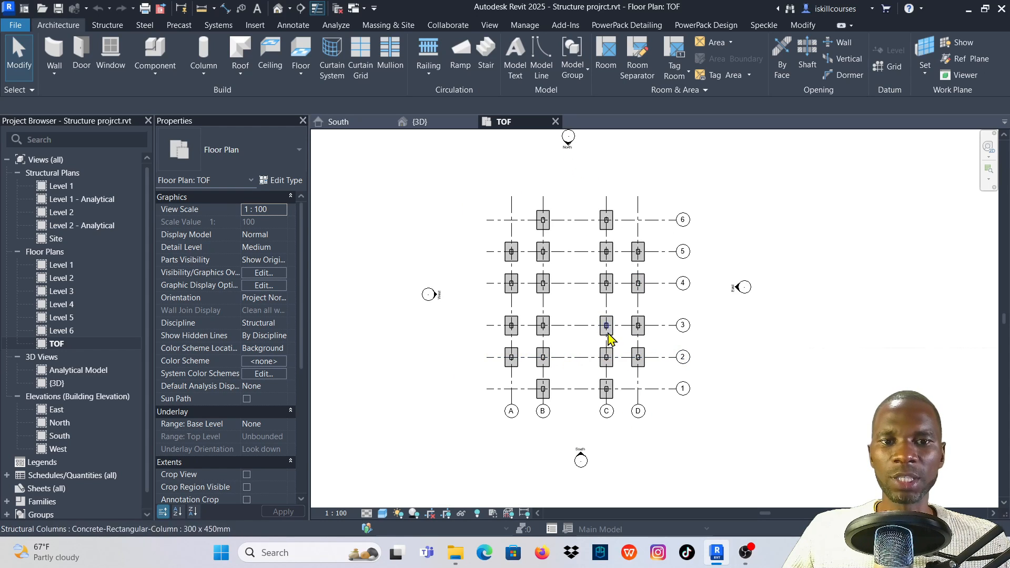
pyautogui.moveTo(721, 356); pyautogui.dragTo(645, 382, button='middle')
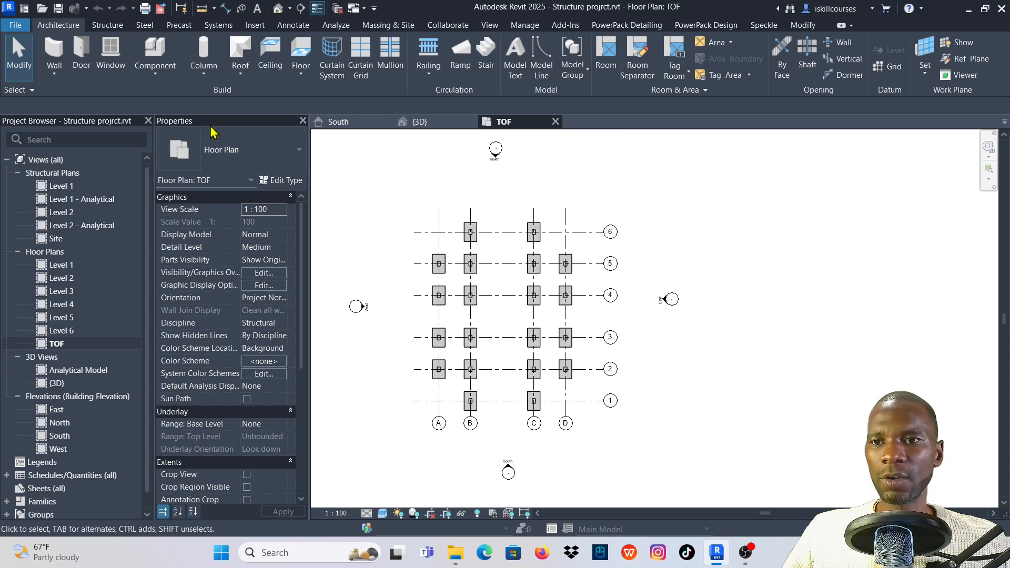
# Turn on Crop View and Crop Region Visible for the TOF floor plan.
pyautogui.scroll(-4, 205, 305)
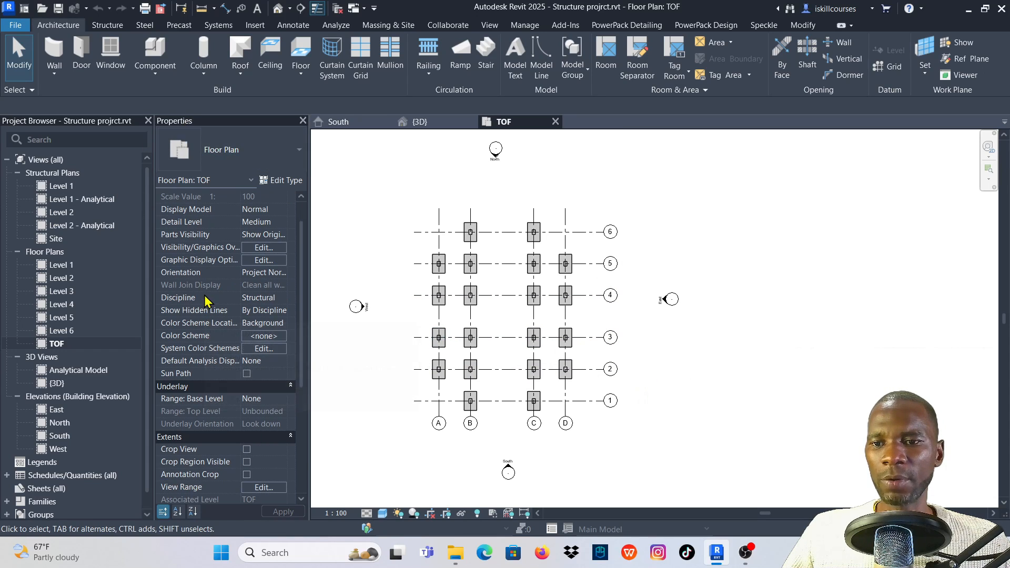
pyautogui.scroll(-3, 222, 350)
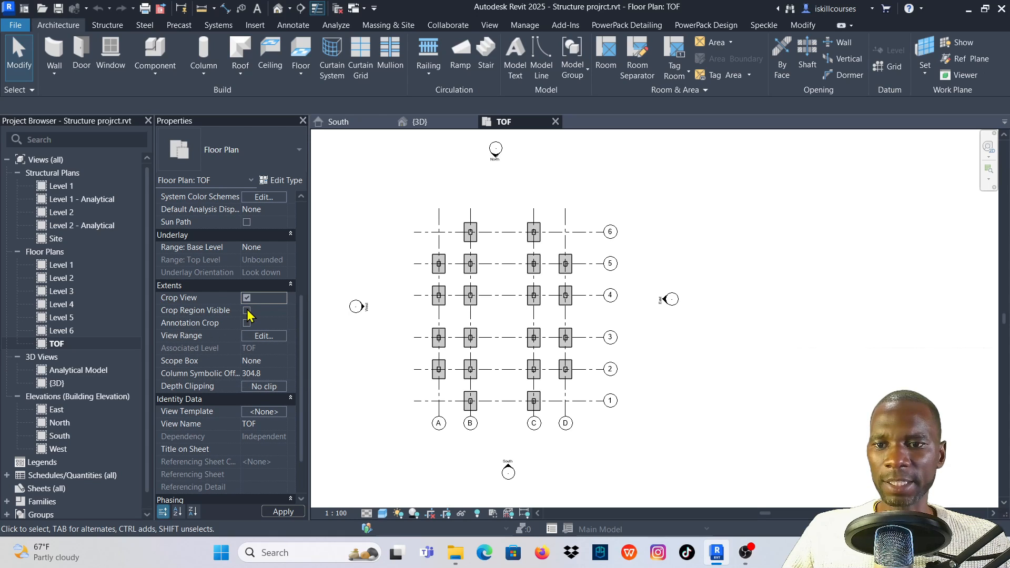
pyautogui.scroll(-4, 702, 327)
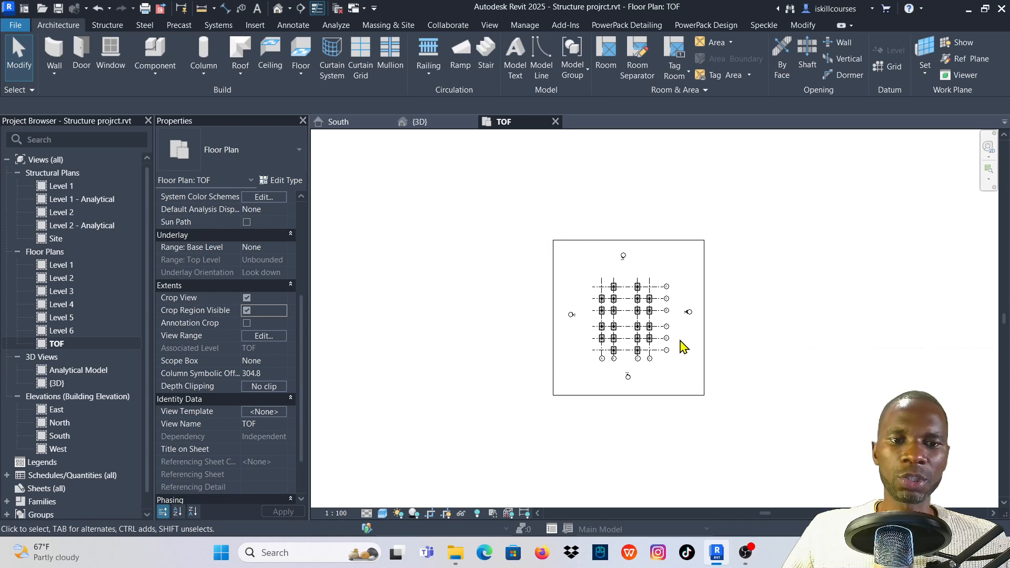
# Tighten all four sides of the TOF plan's crop region around the grids and footings, excluding the elevation markers.
pyautogui.moveTo(673, 337); pyautogui.dragTo(589, 276, button='middle')
pyautogui.scroll(3, 519, 207)
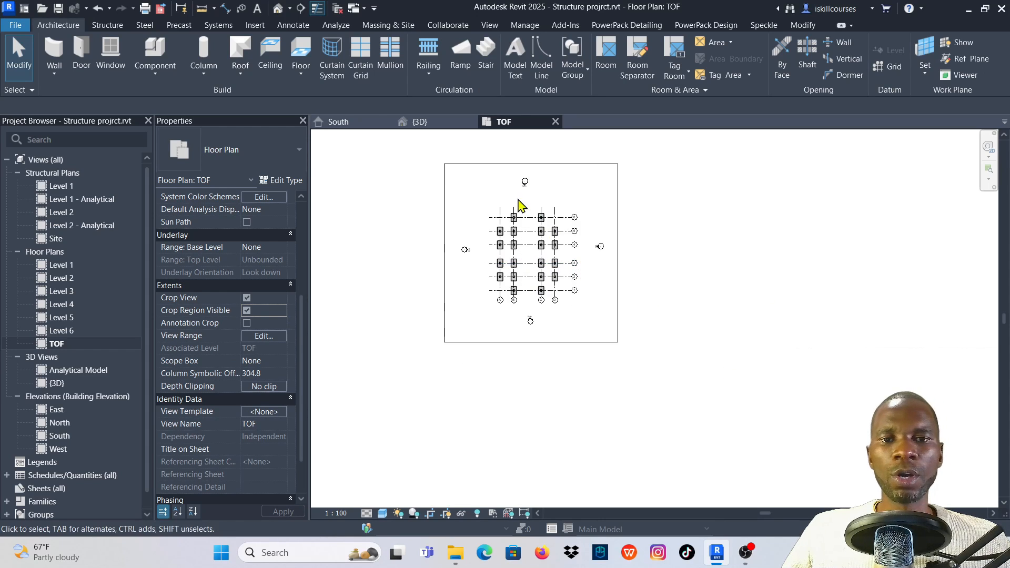
pyautogui.scroll(1, 515, 169)
pyautogui.click(583, 164)
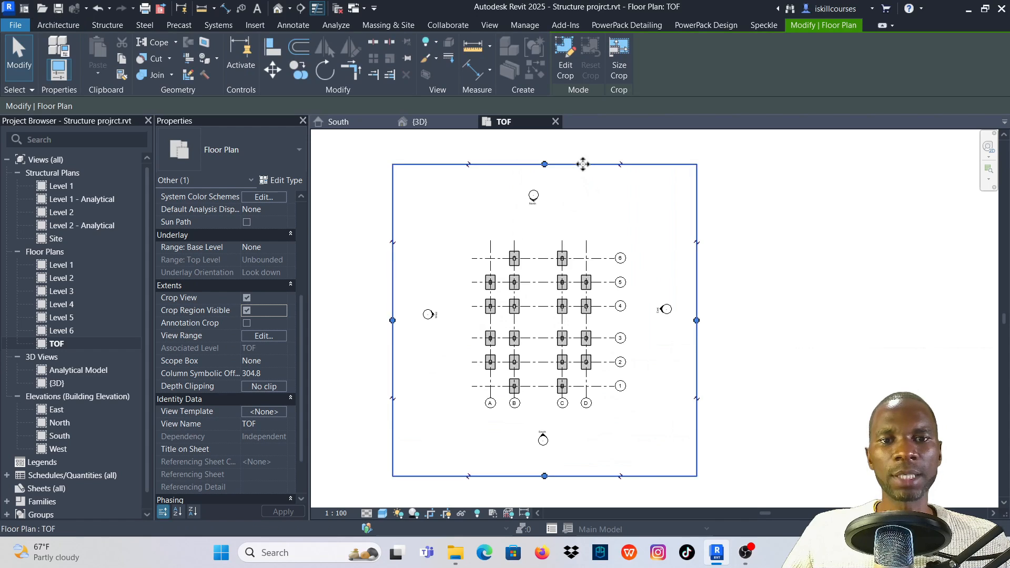
pyautogui.moveTo(545, 164); pyautogui.dragTo(553, 236)
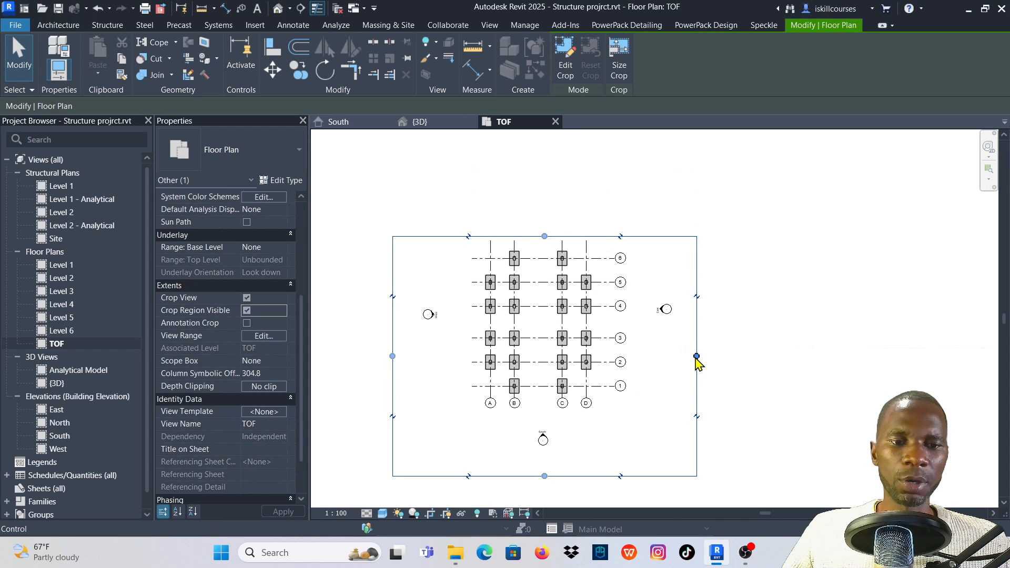
pyautogui.moveTo(695, 356); pyautogui.dragTo(637, 330)
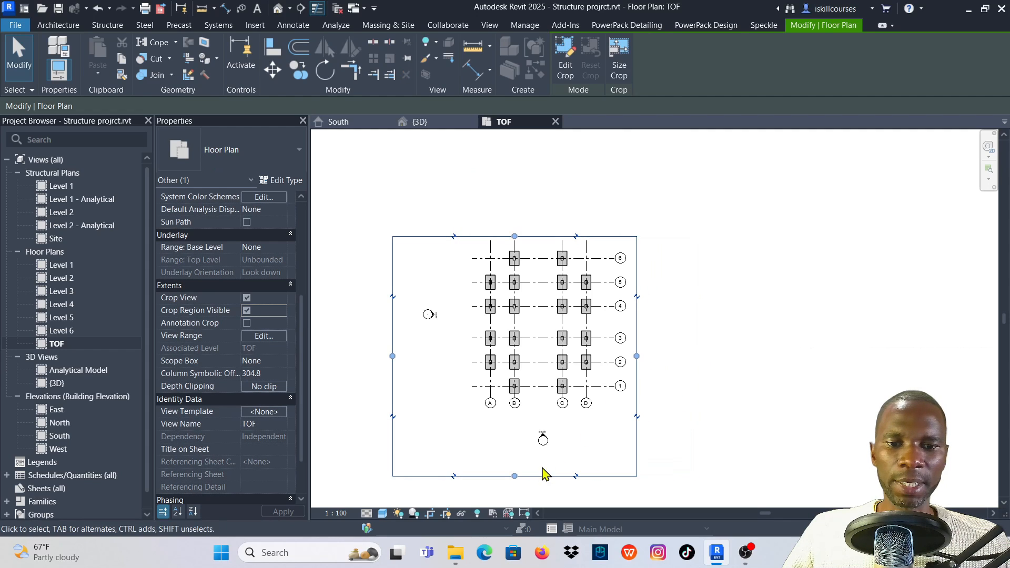
pyautogui.moveTo(515, 477); pyautogui.dragTo(522, 418)
pyautogui.moveTo(393, 328); pyautogui.dragTo(464, 322)
pyautogui.scroll(3, 494, 318)
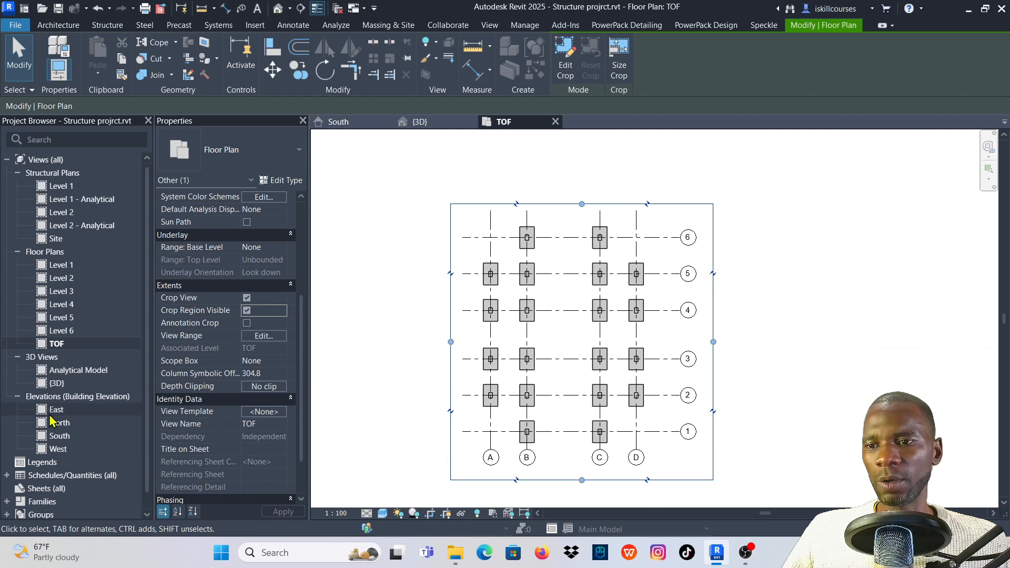
pyautogui.click(789, 285)
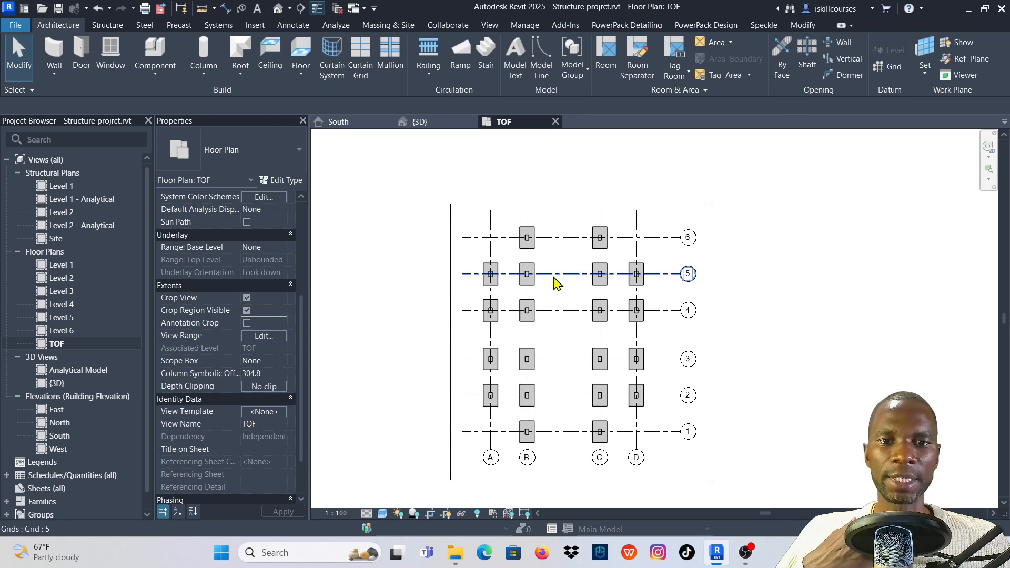
pyautogui.scroll(2, 553, 279)
pyautogui.scroll(3, 515, 228)
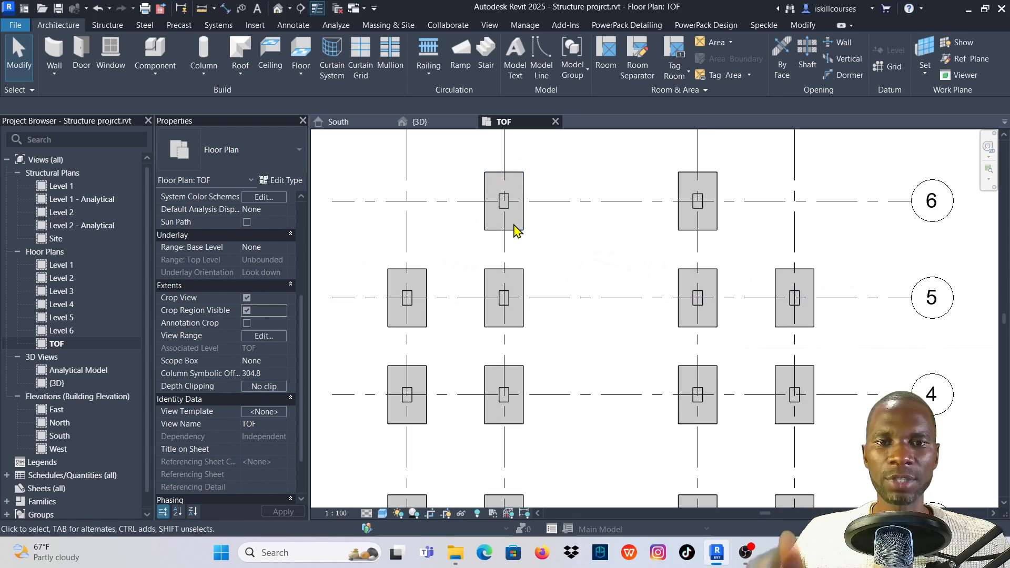
# Try the Hidden Line visual style on the TOF plan and return it to Shaded.
pyautogui.scroll(-2, 548, 183)
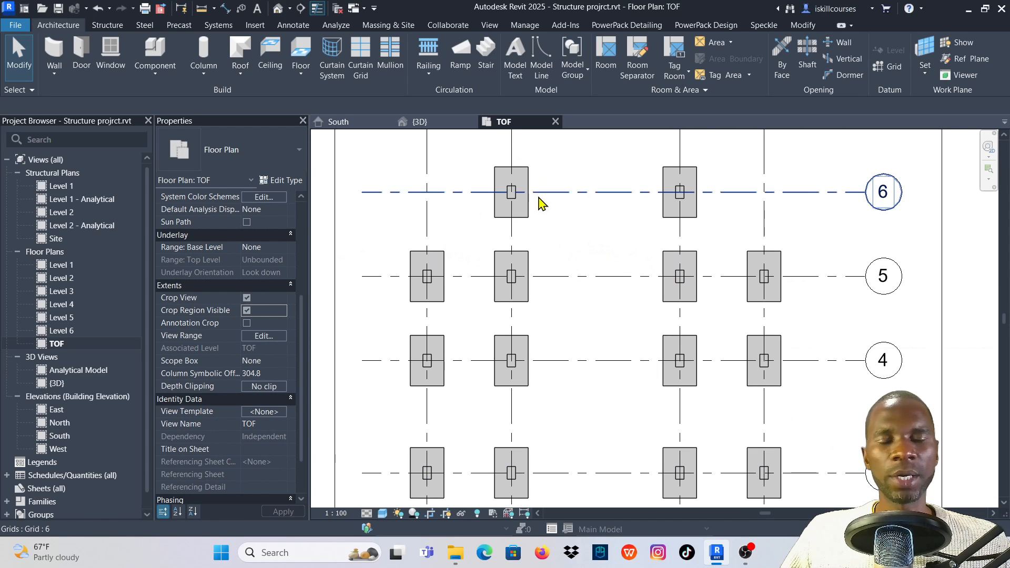
pyautogui.click(383, 514)
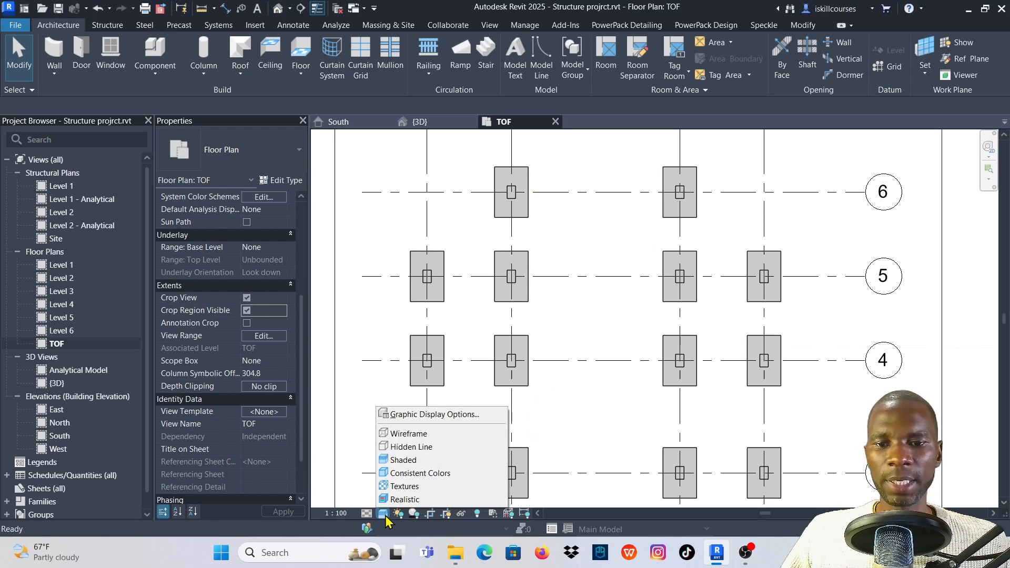
pyautogui.click(409, 449)
pyautogui.scroll(-4, 554, 223)
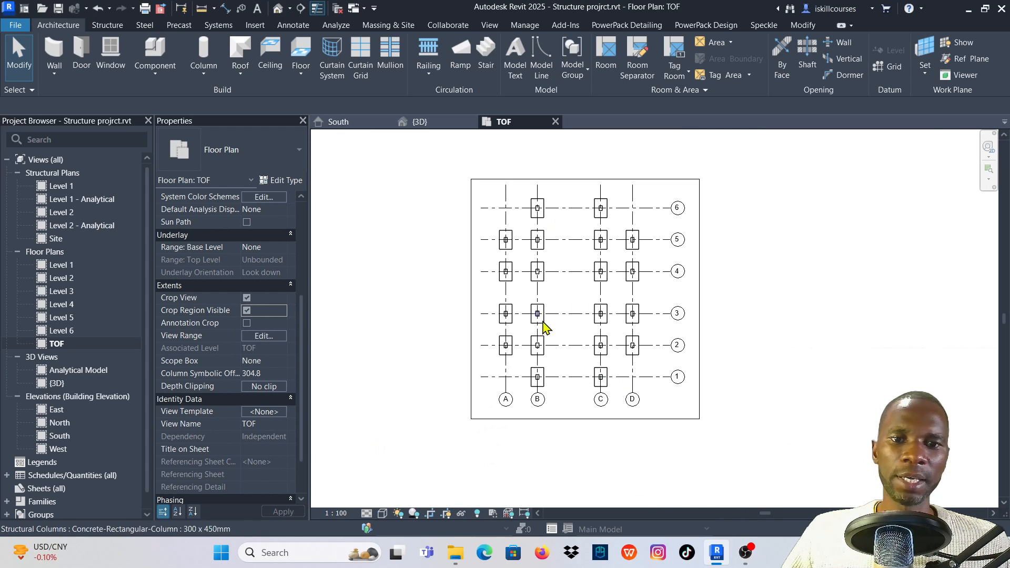
pyautogui.click(381, 514)
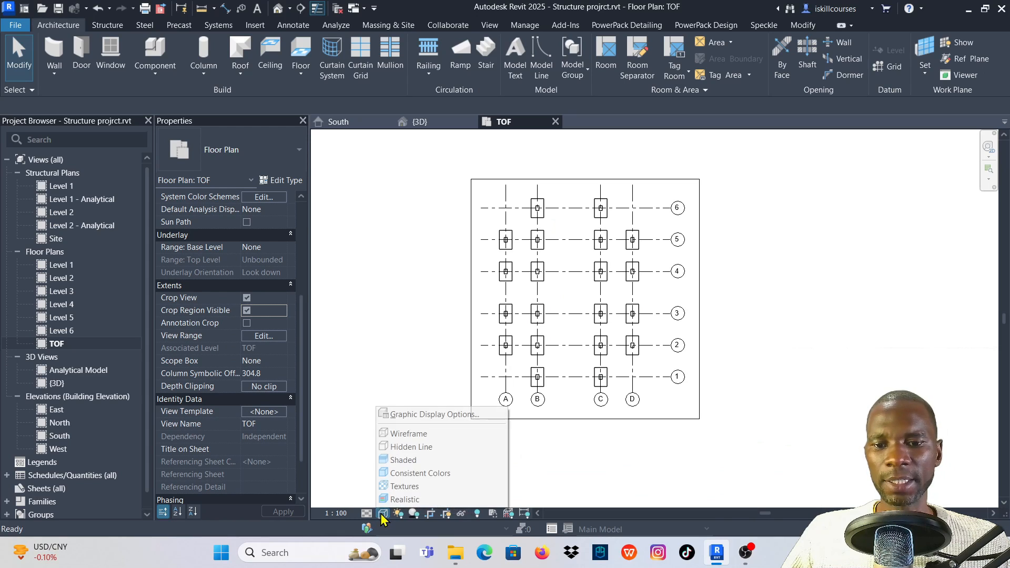
pyautogui.click(402, 459)
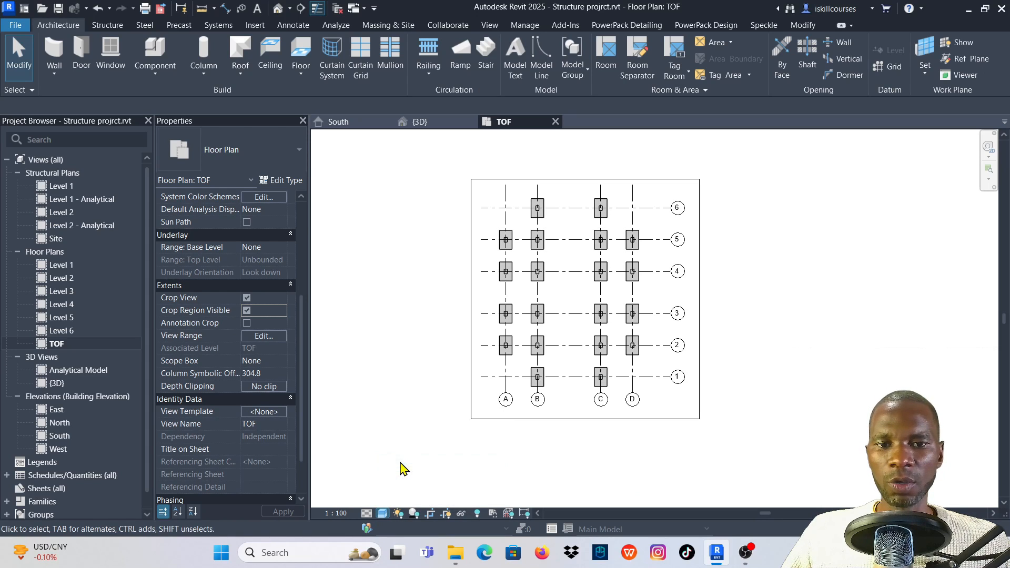
# In the TOF plan's Graphic Display Options, set the lighting to Sun 5 and Ambient Light 46.
pyautogui.click(382, 514)
pyautogui.click(420, 415)
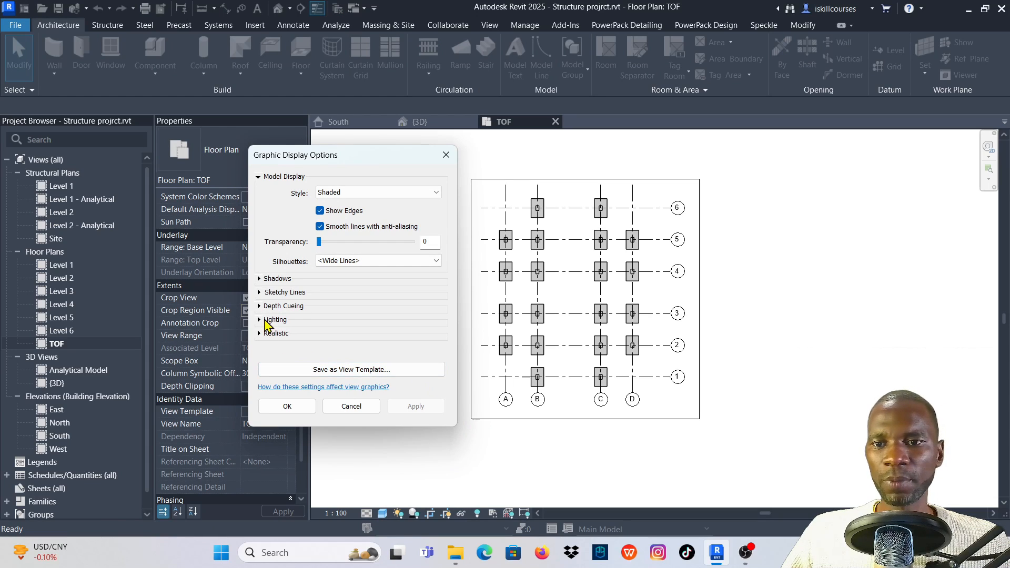
pyautogui.click(259, 321)
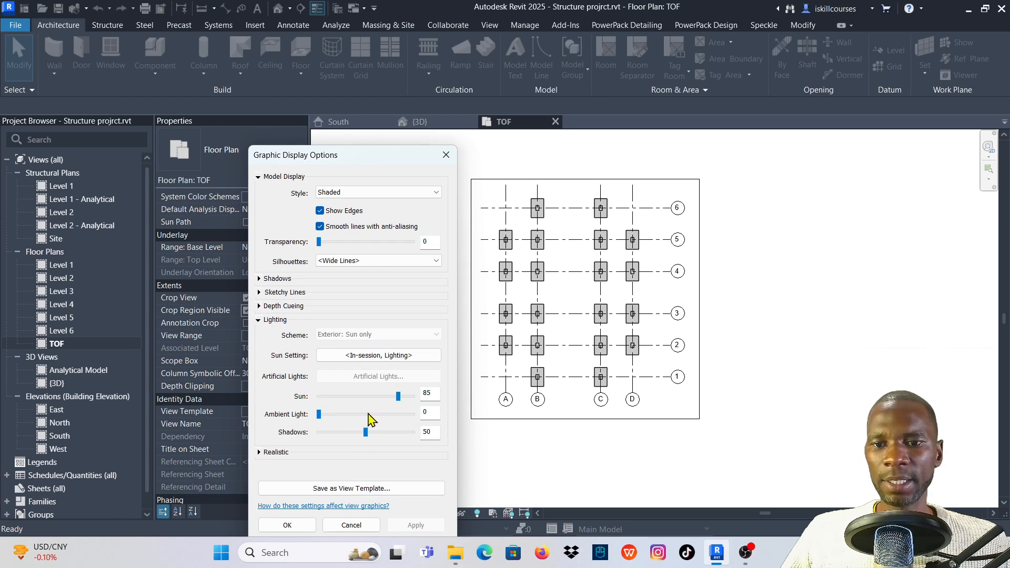
pyautogui.moveTo(318, 413); pyautogui.dragTo(366, 422)
pyautogui.click(414, 525)
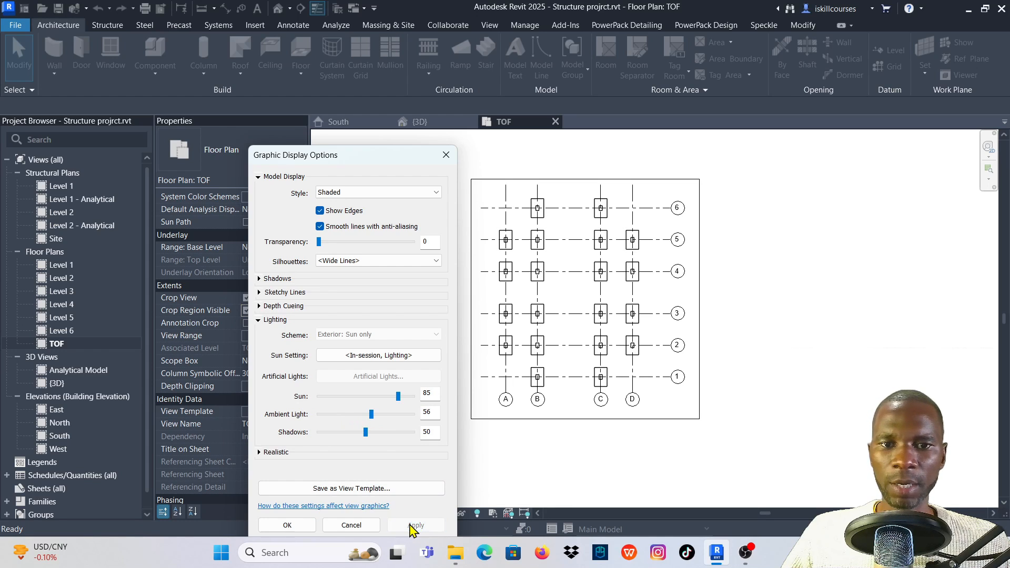
pyautogui.moveTo(371, 414); pyautogui.dragTo(323, 403)
pyautogui.click(416, 525)
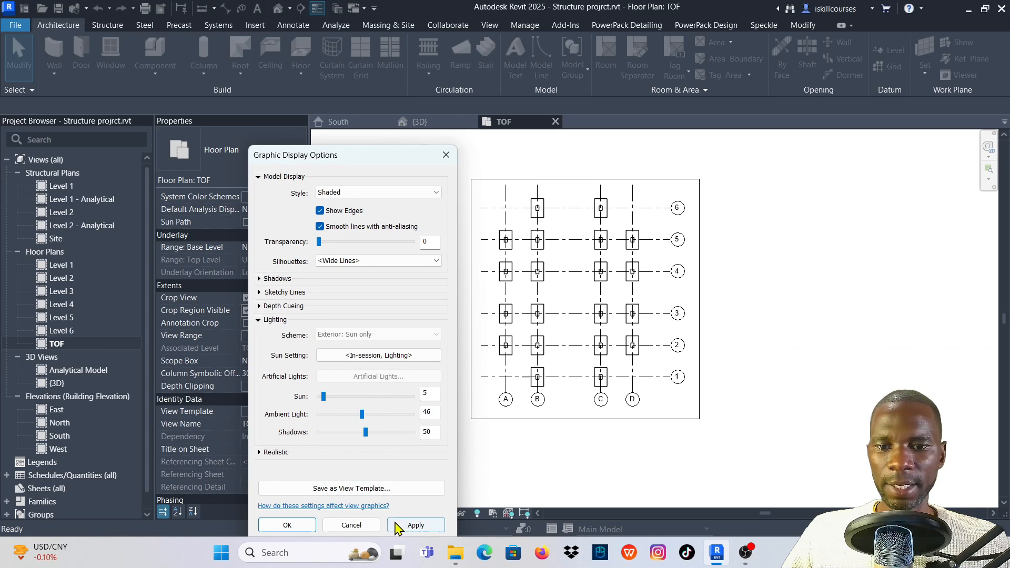
pyautogui.click(414, 525)
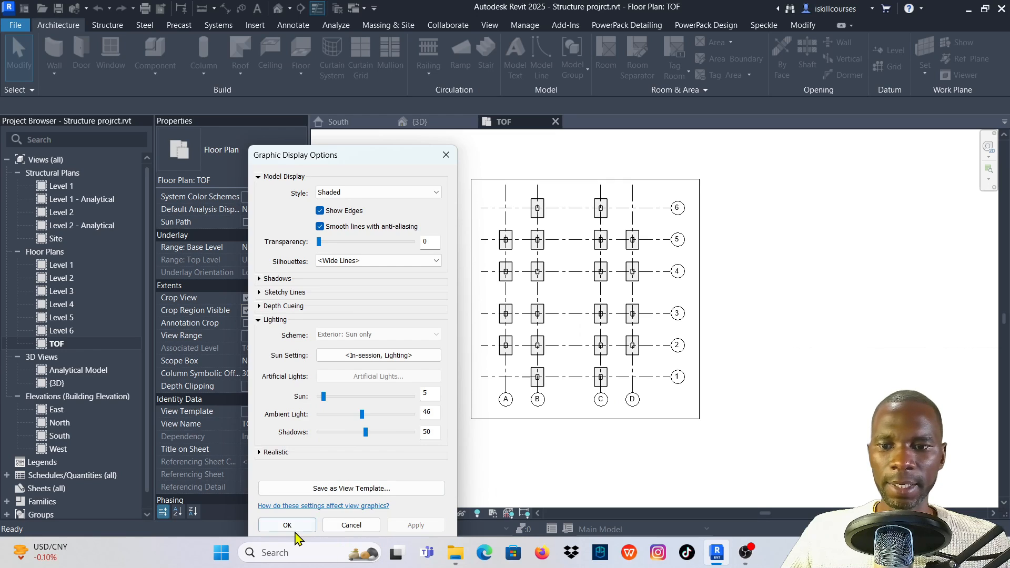
pyautogui.click(287, 526)
pyautogui.scroll(2, 542, 233)
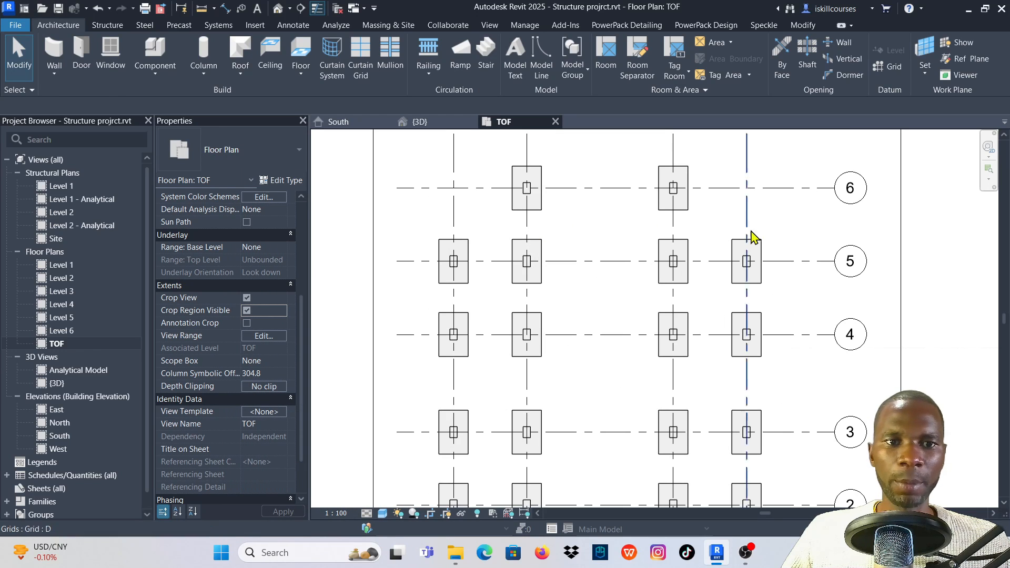
pyautogui.scroll(-3, 526, 255)
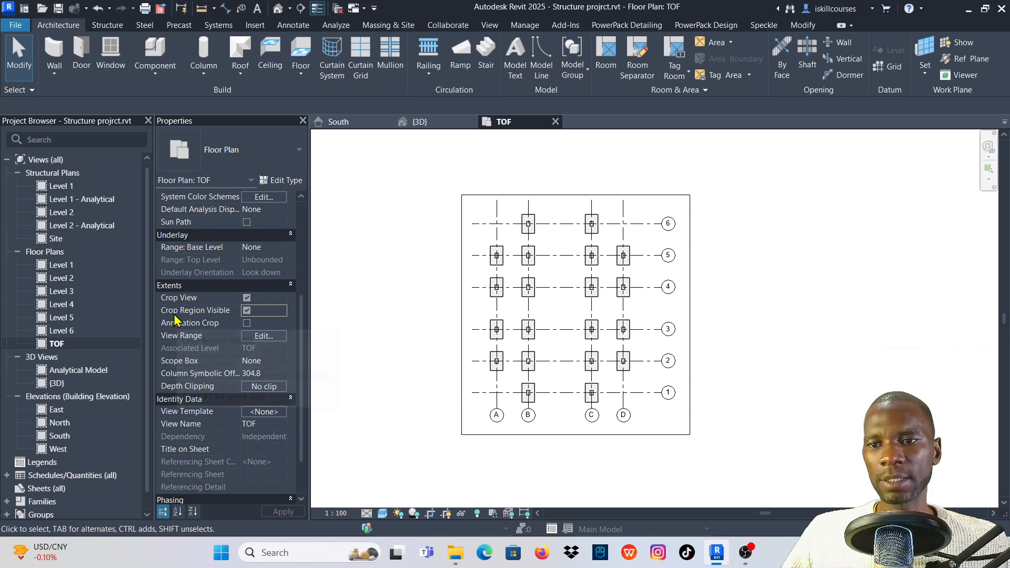
# Turn off Crop Region Visible for the TOF floor plan, leaving Crop View on.
pyautogui.click(247, 311)
pyautogui.scroll(3, 614, 309)
pyautogui.scroll(-2, 532, 278)
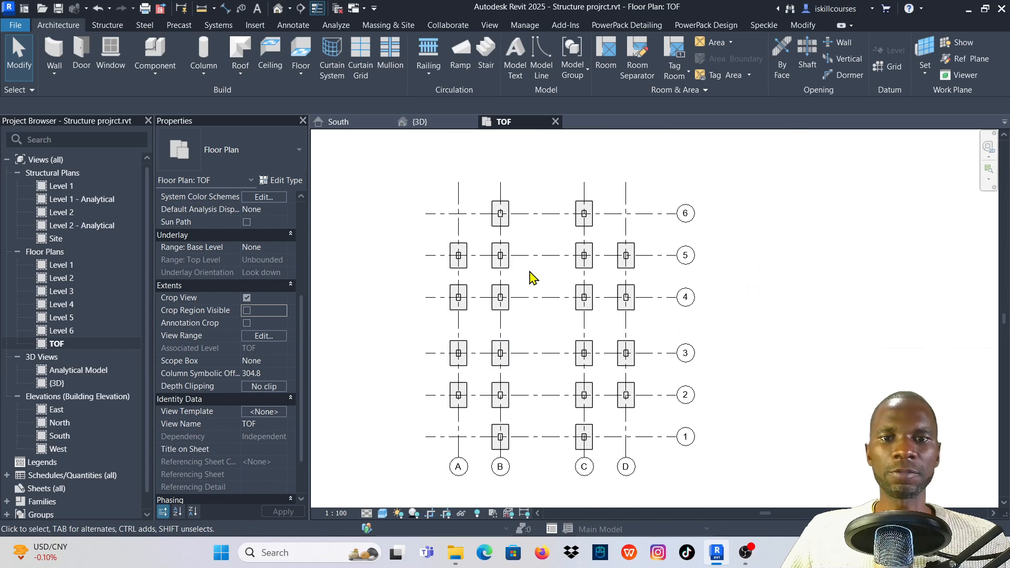
pyautogui.scroll(1, 531, 271)
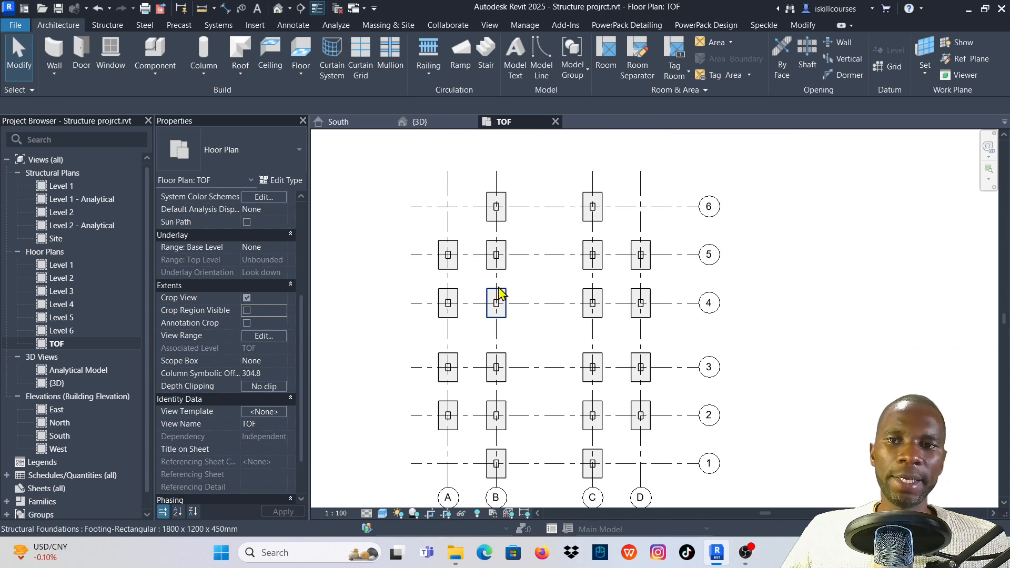
# Add an aligned dimension above the footing at grids B and 6, across its width.
pyautogui.click(297, 26)
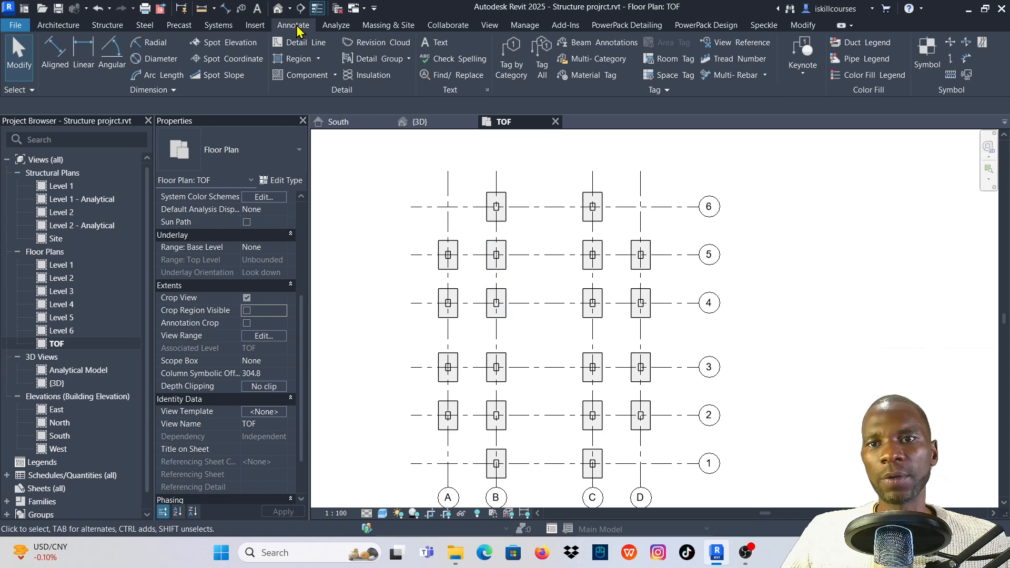
pyautogui.click(54, 53)
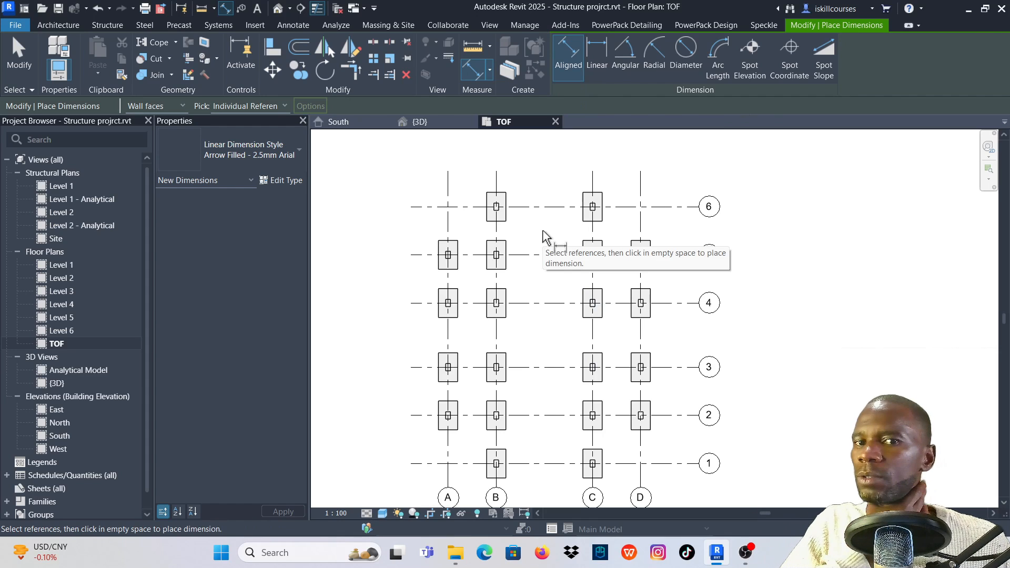
pyautogui.scroll(4, 544, 235)
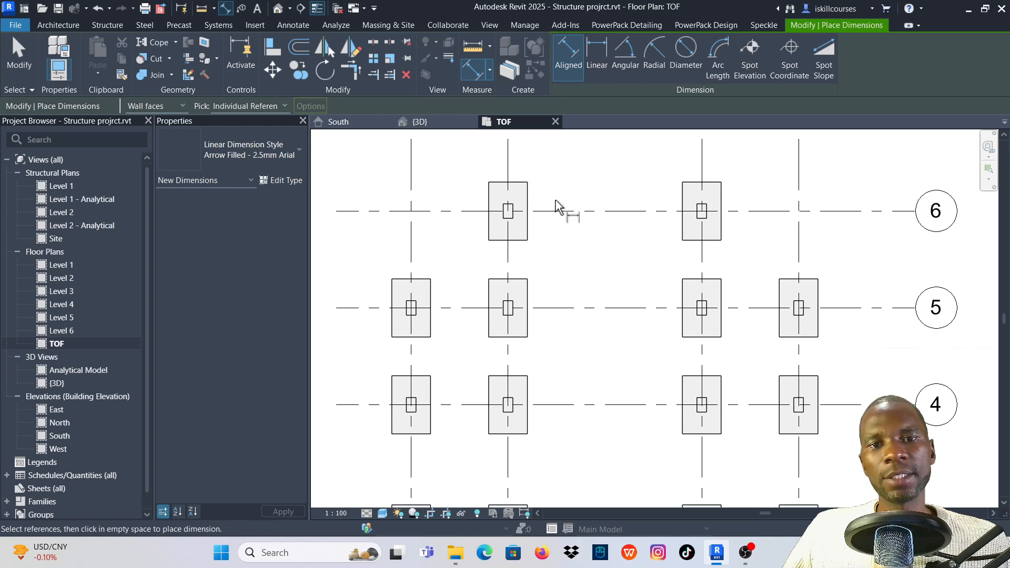
pyautogui.click(529, 208)
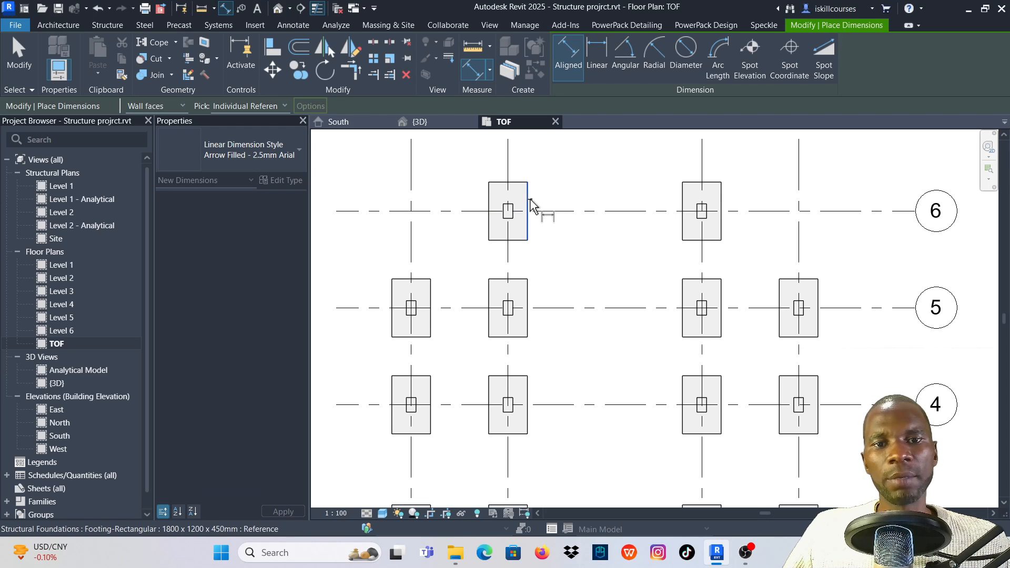
pyautogui.click(488, 207)
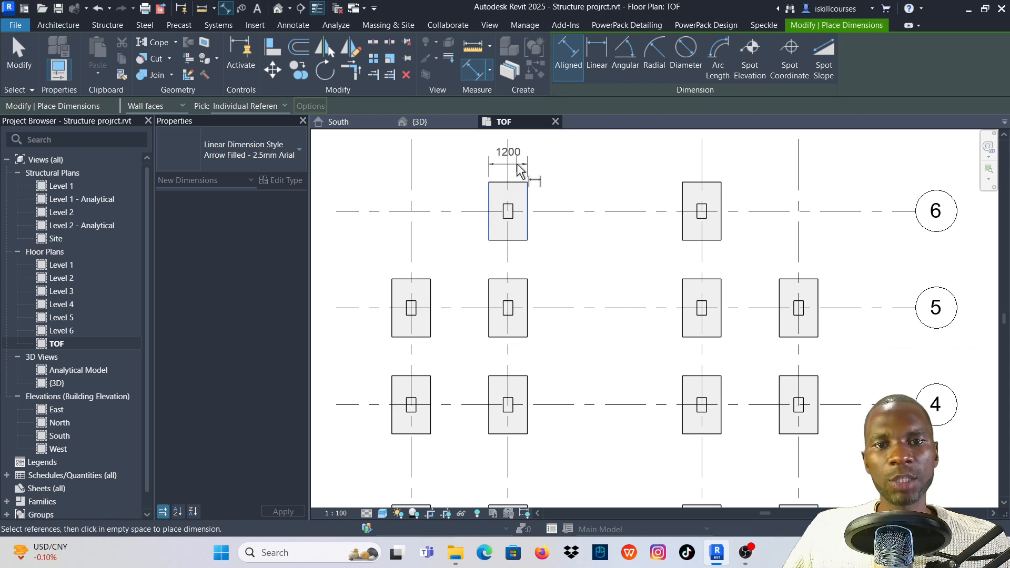
pyautogui.click(519, 170)
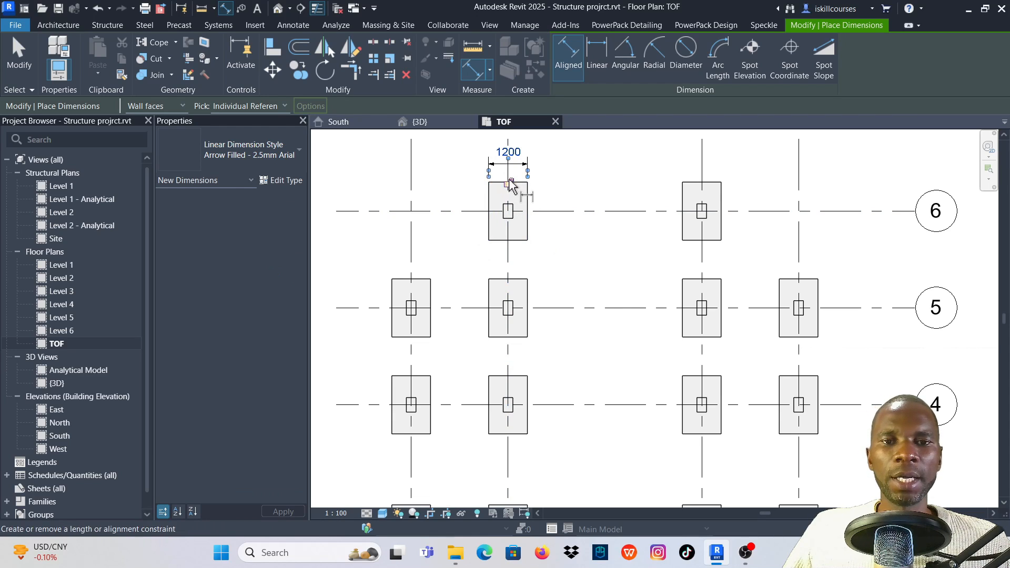
# Review the available linear dimension styles and the type properties of Arrow Filled - 2.5mm Arial, including its text settings.
pyautogui.click(296, 154)
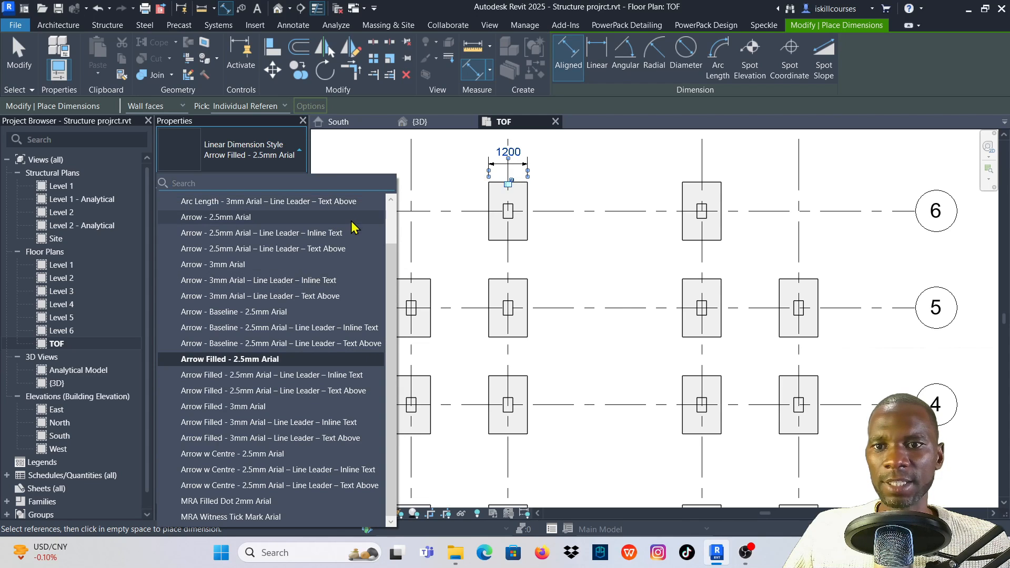
pyautogui.click(279, 170)
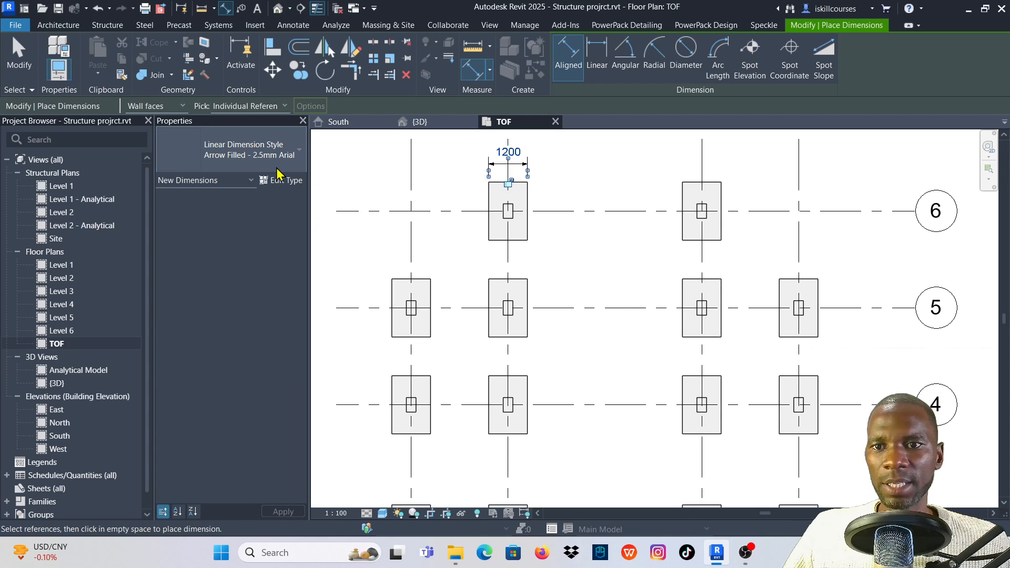
pyautogui.click(281, 182)
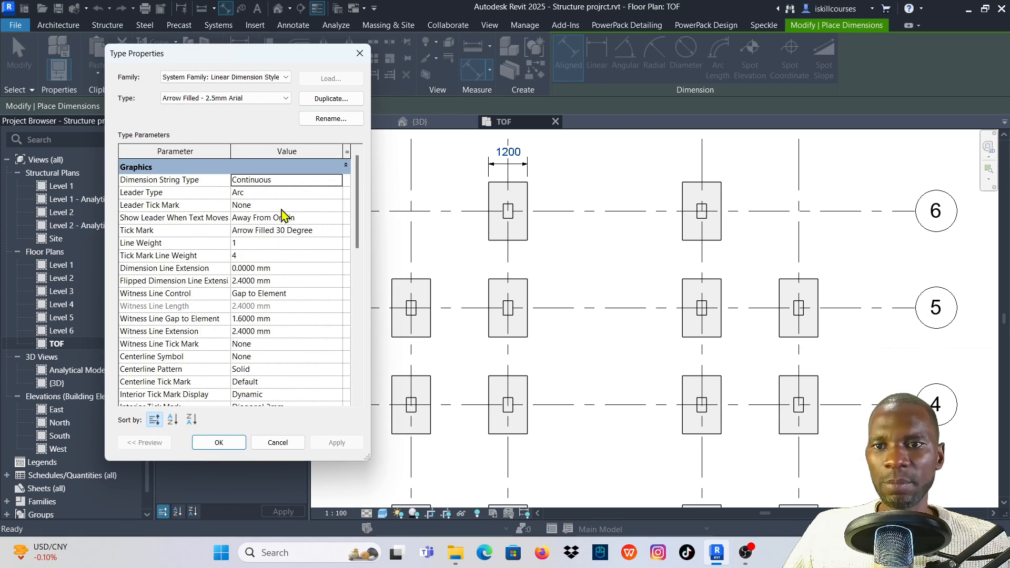
pyautogui.scroll(-8, 272, 322)
pyautogui.scroll(1, 266, 300)
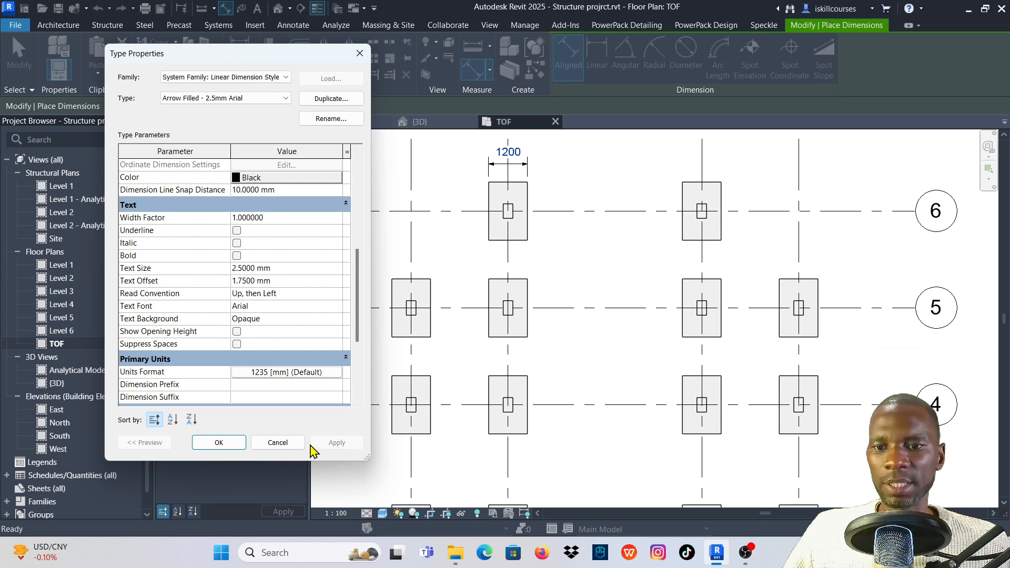
pyautogui.click(217, 443)
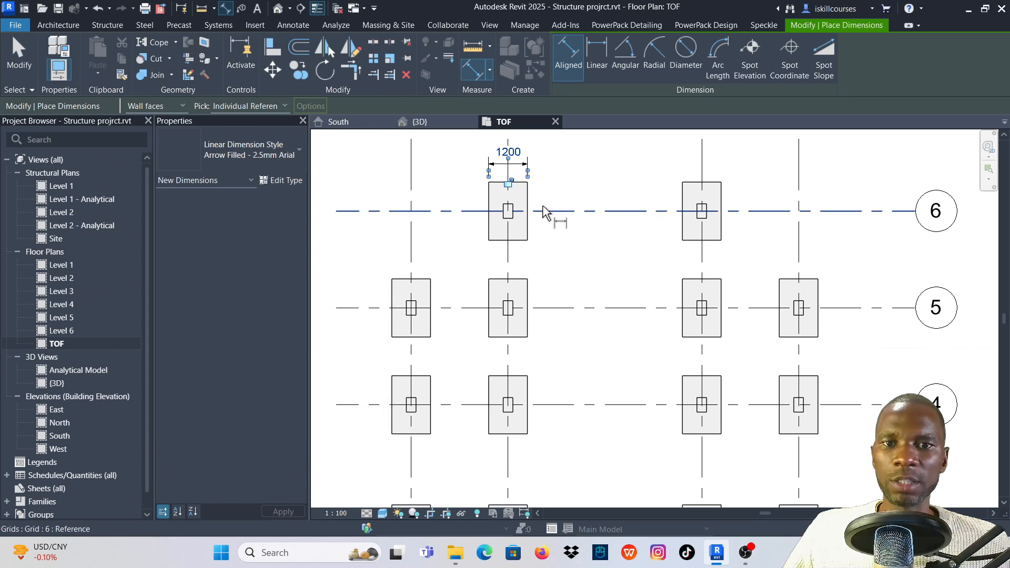
# Add an aligned dimension beside the footing at grids B and 6, along its full length.
pyautogui.scroll(3, 519, 162)
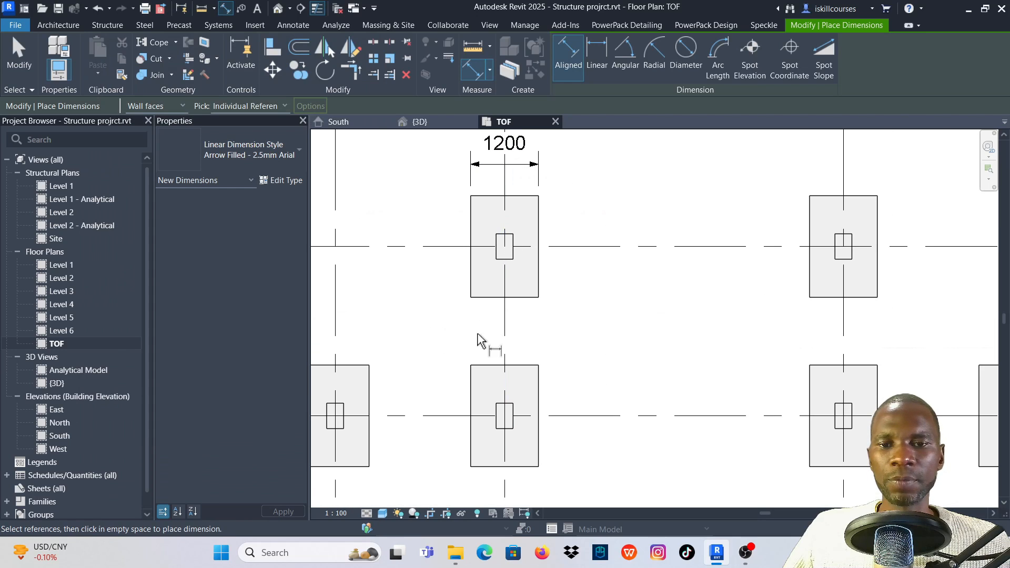
pyautogui.click(489, 284)
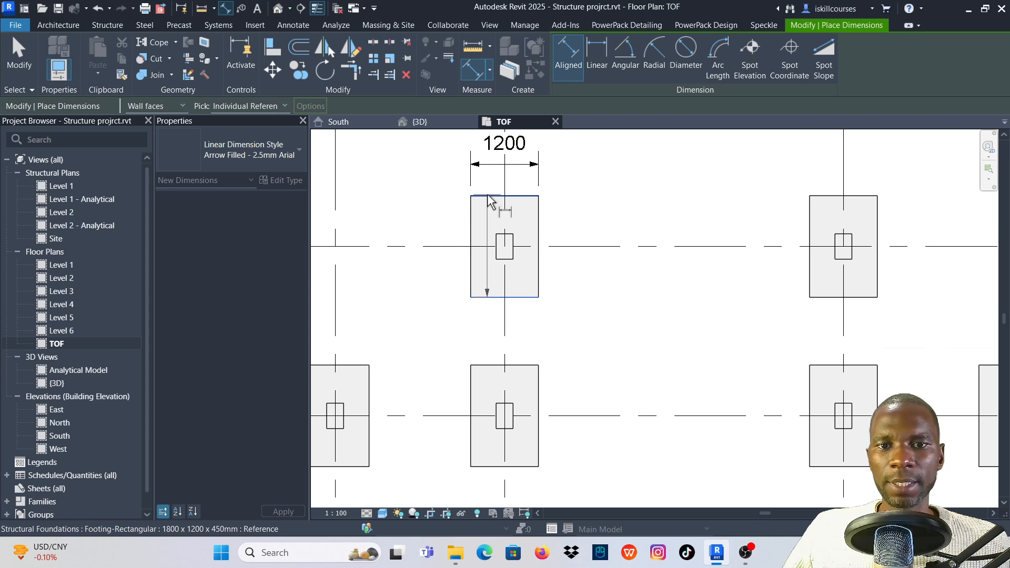
pyautogui.click(489, 197)
pyautogui.click(447, 221)
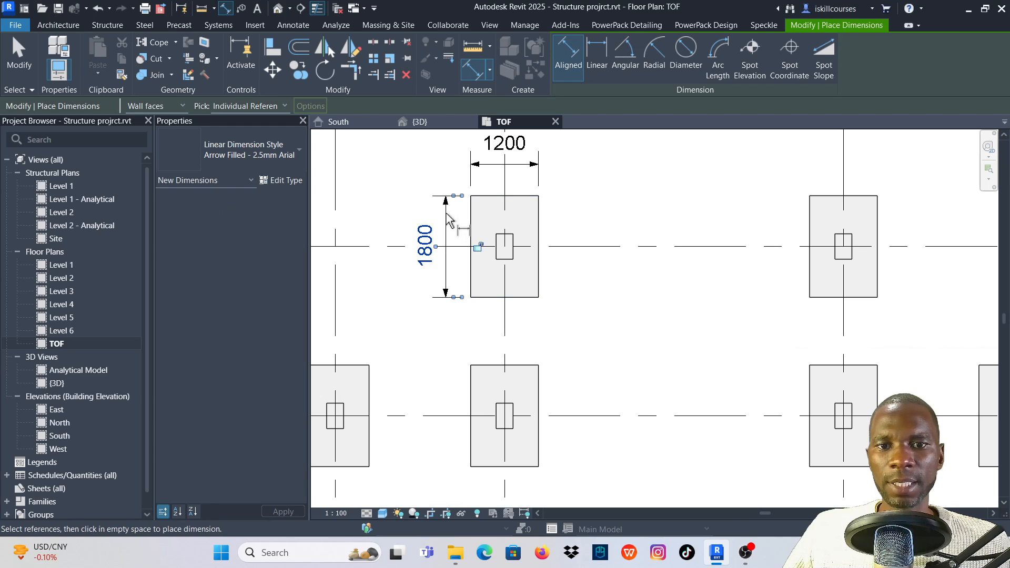
# Dimension the distance from the lower edge of the B-6 footing to grid 6 and exit the dimension command.
pyautogui.click(521, 298)
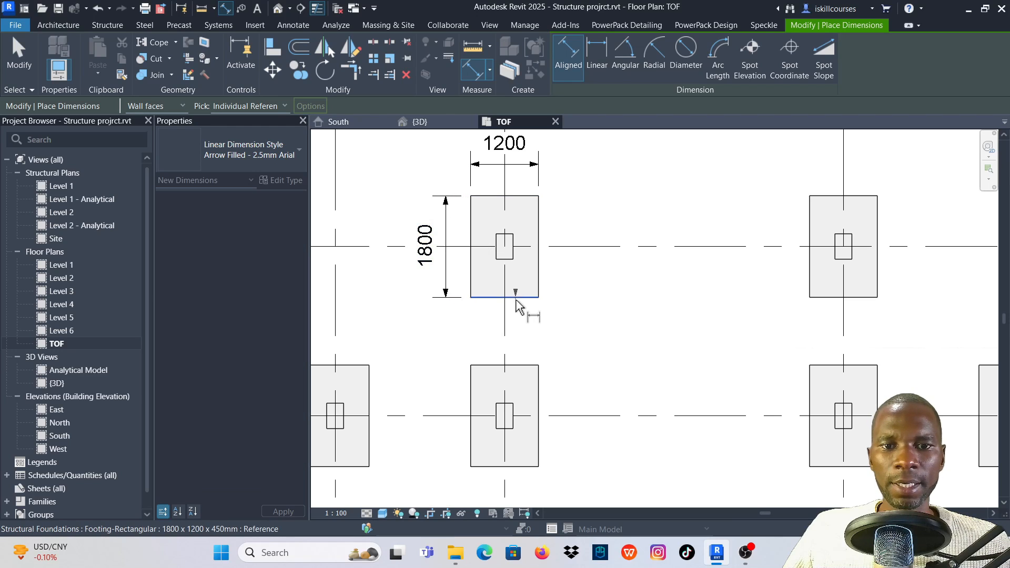
pyautogui.click(570, 246)
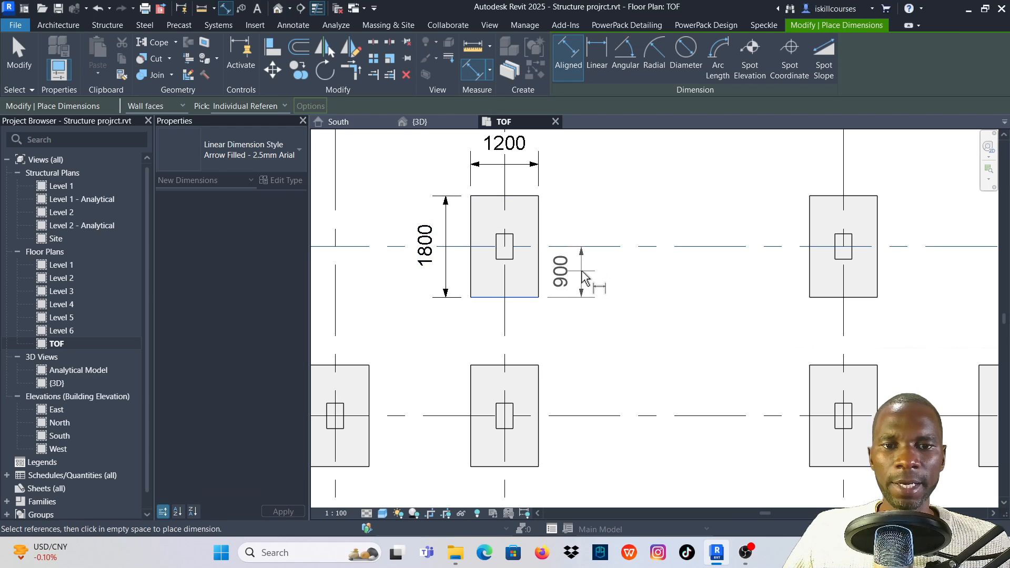
pyautogui.click(583, 276)
pyautogui.scroll(-5, 609, 197)
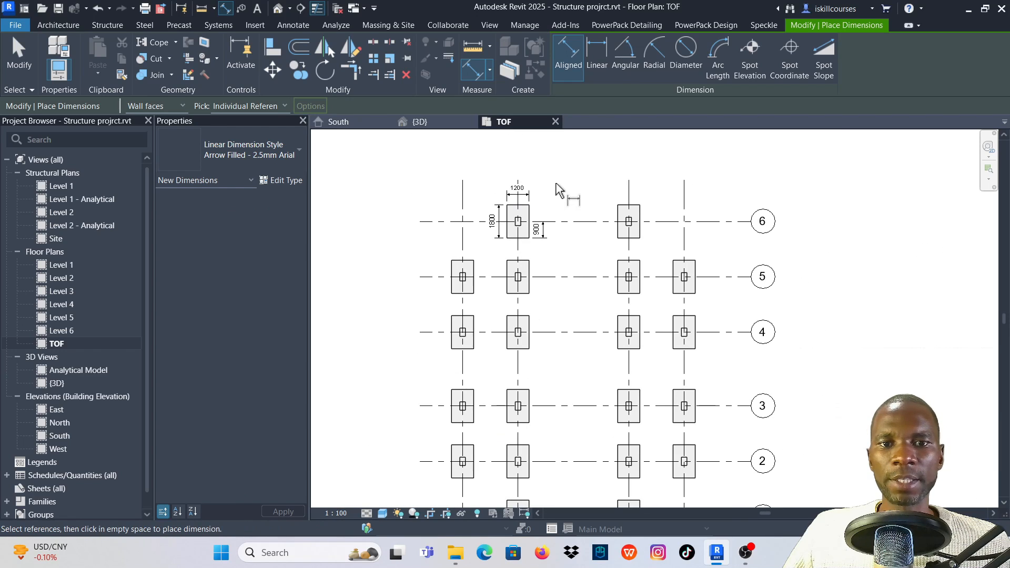
pyautogui.rightClick(574, 167)
pyautogui.click(604, 170)
pyautogui.rightClick(585, 162)
pyautogui.click(614, 167)
# Copy the width, length and edge-to-grid dimensions of the footing at B-6 to the footing at C-6, with multiple copying enabled.
pyautogui.scroll(4, 552, 248)
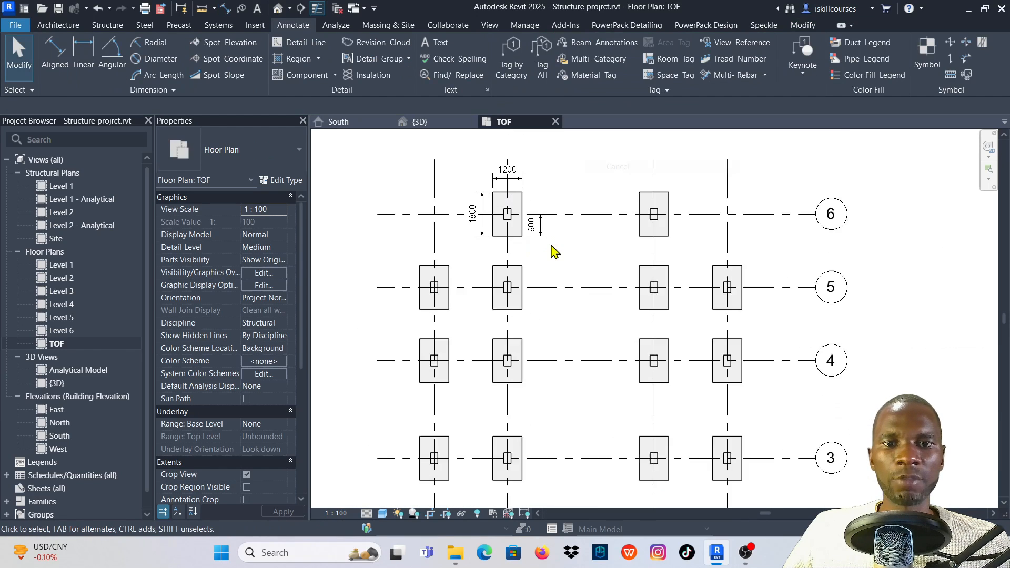
pyautogui.scroll(-3, 503, 249)
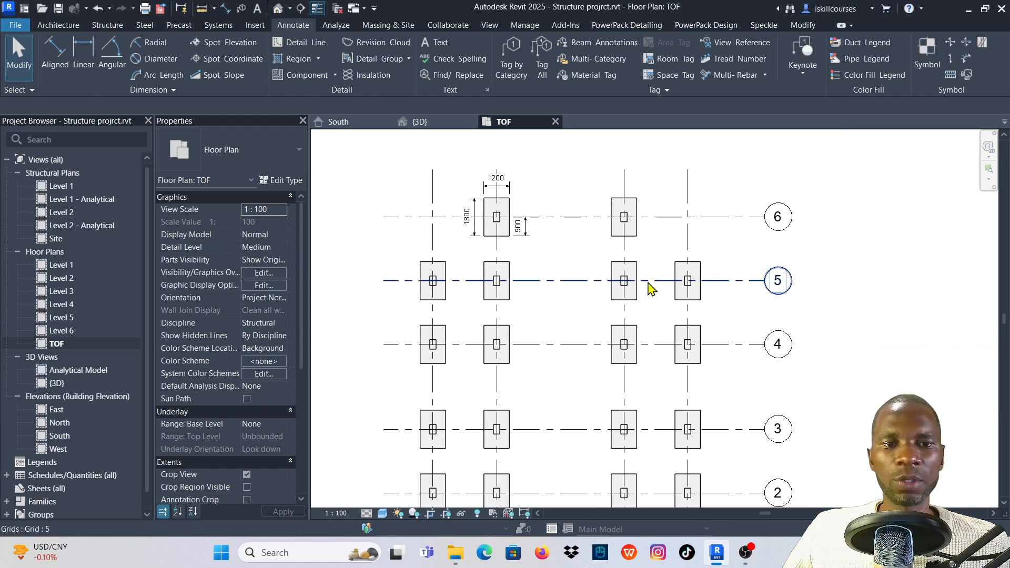
pyautogui.scroll(3, 510, 190)
pyautogui.click(509, 195)
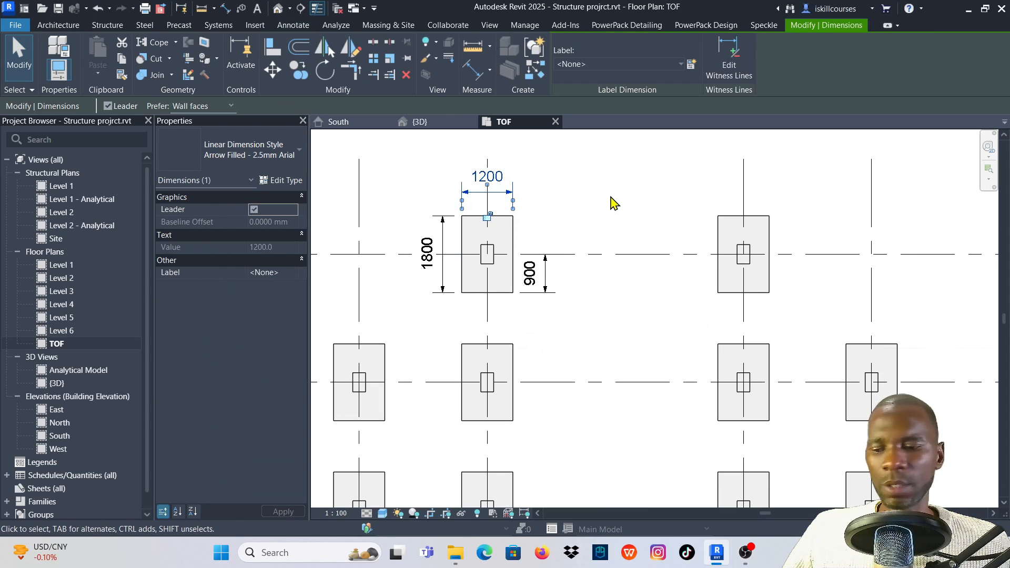
pyautogui.keyDown('ctrl'); pyautogui.click(556, 279); pyautogui.keyUp('ctrl')
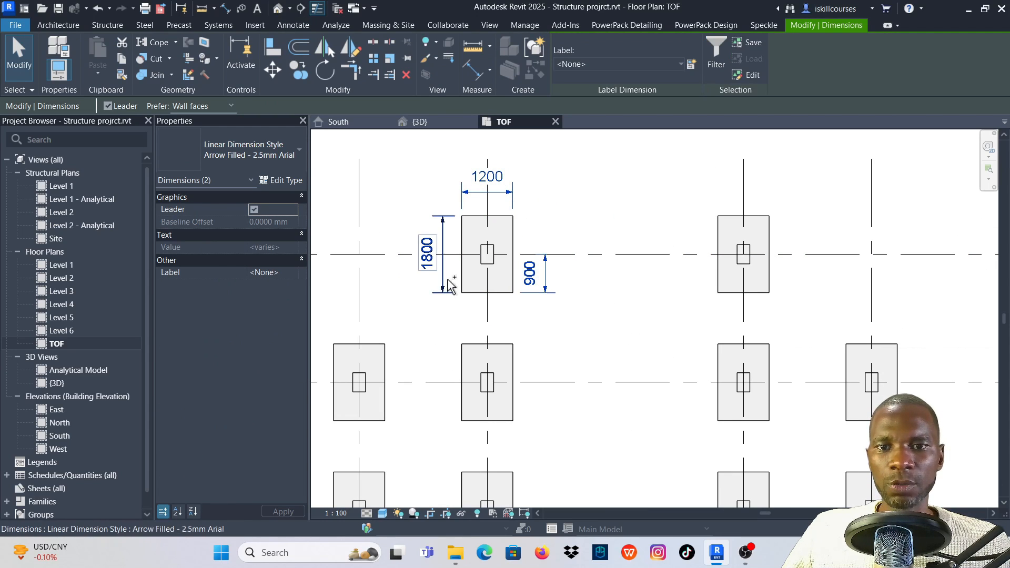
pyautogui.click(297, 74)
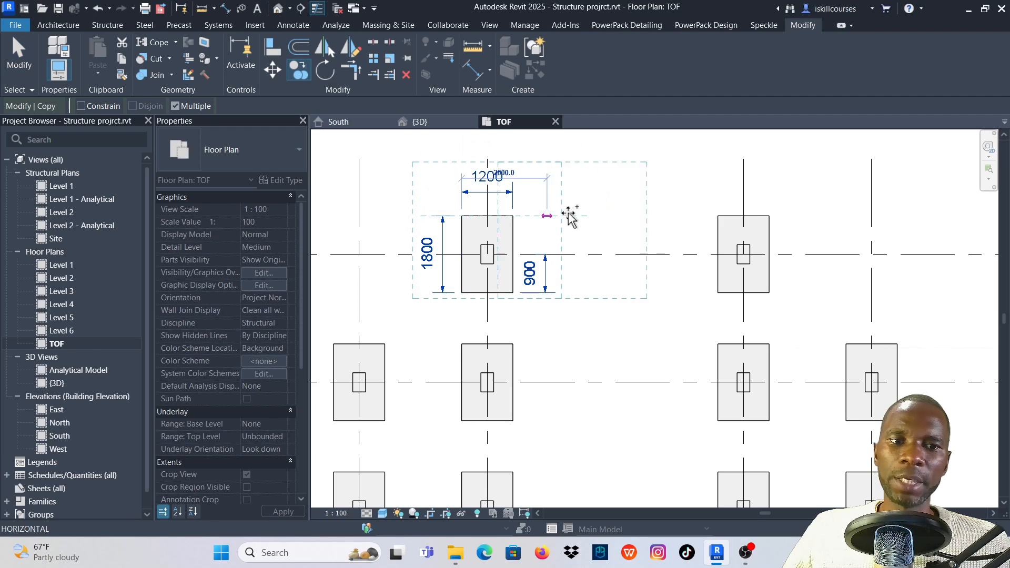
pyautogui.click(744, 216)
# Place copies of the three footing dimensions on the grid 5 footings at D, C, B and A.
pyautogui.scroll(-2, 591, 163)
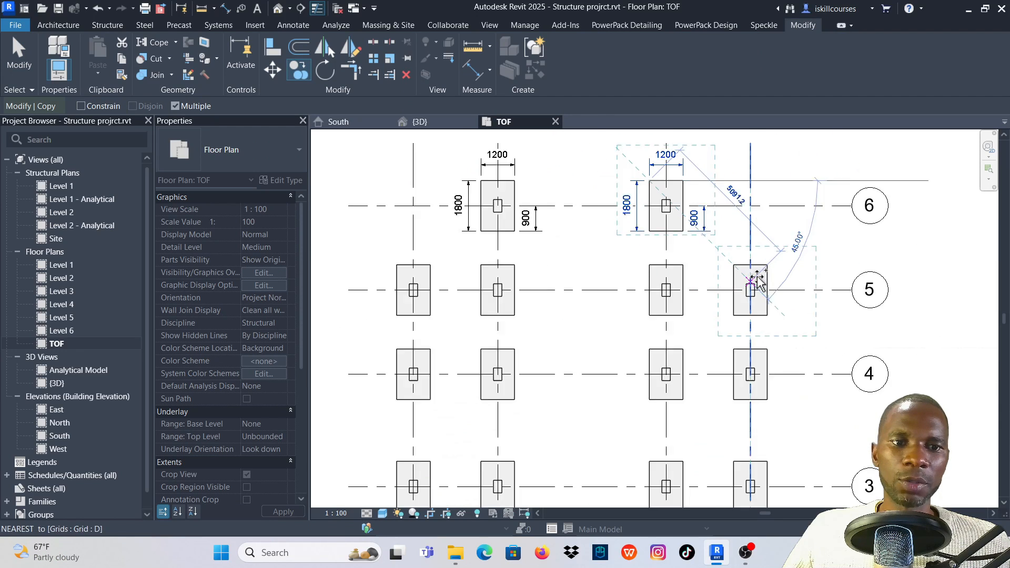
pyautogui.scroll(1, 758, 282)
pyautogui.click(730, 263)
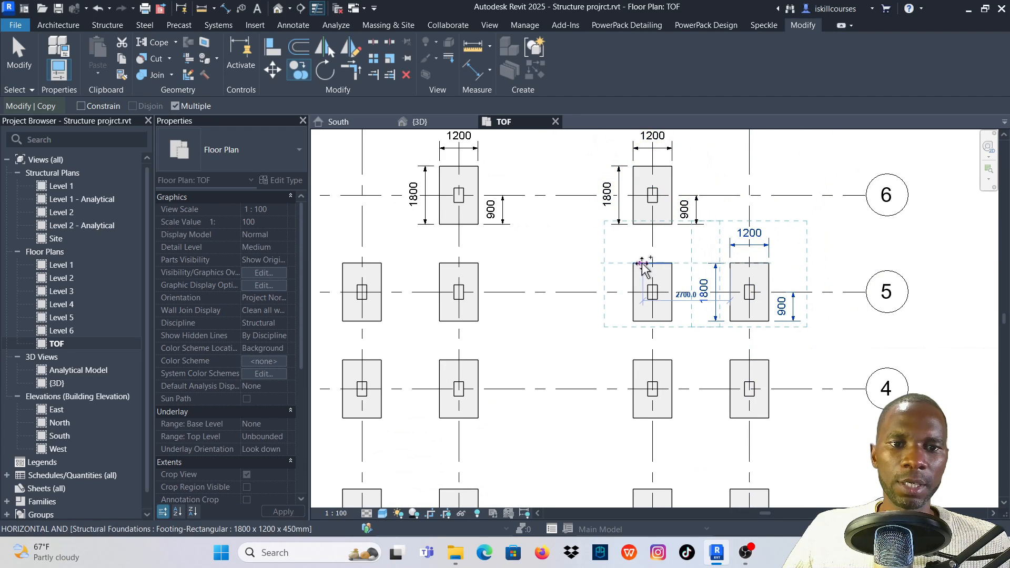
pyautogui.click(633, 263)
pyautogui.click(440, 263)
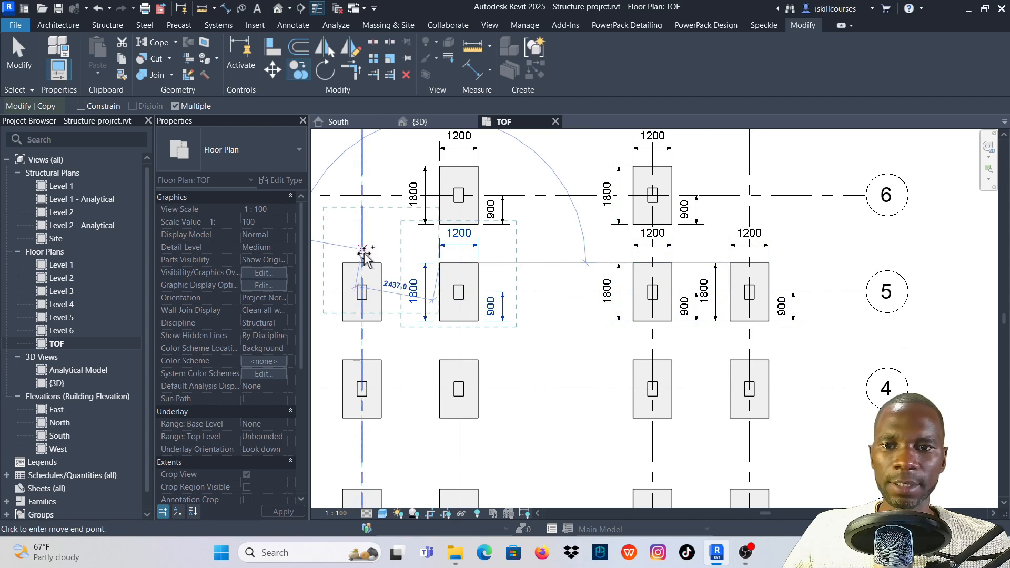
pyautogui.click(343, 263)
# Place copies of the three footing dimensions on the grid 4 footings at A, B, C and D.
pyautogui.scroll(-2, 484, 214)
pyautogui.scroll(2, 416, 337)
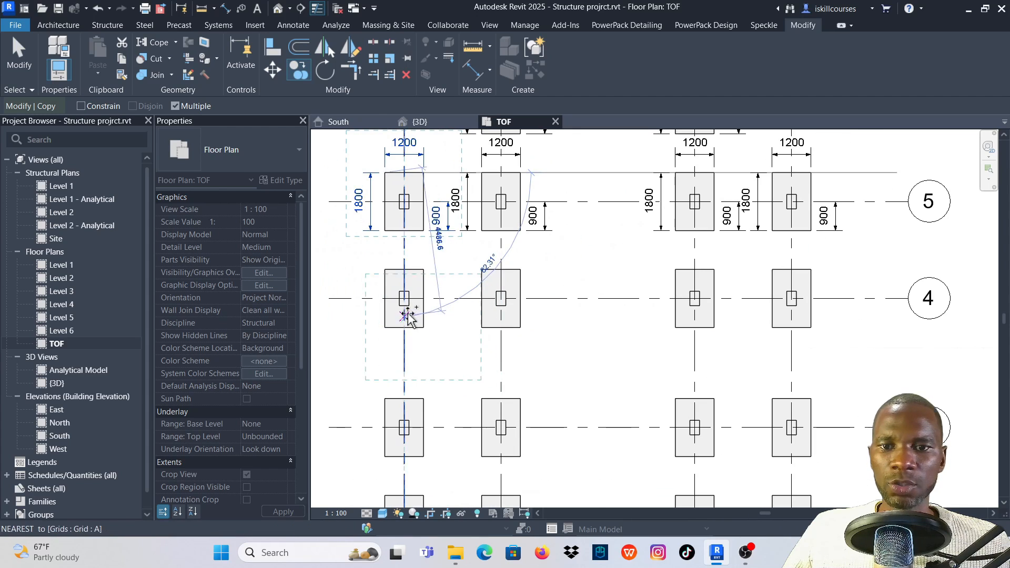
pyautogui.click(385, 270)
pyautogui.click(482, 269)
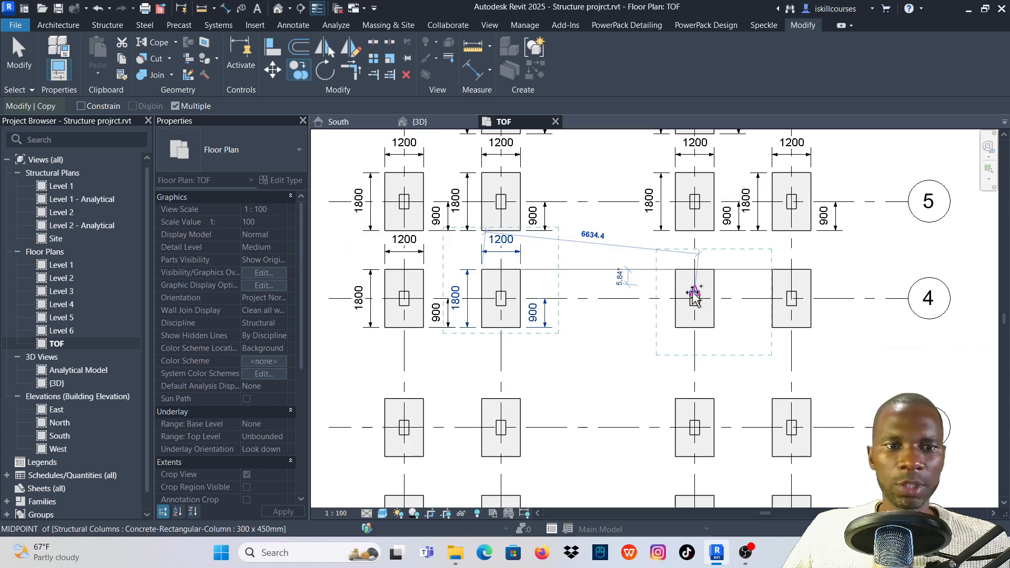
pyautogui.click(675, 270)
pyautogui.click(772, 270)
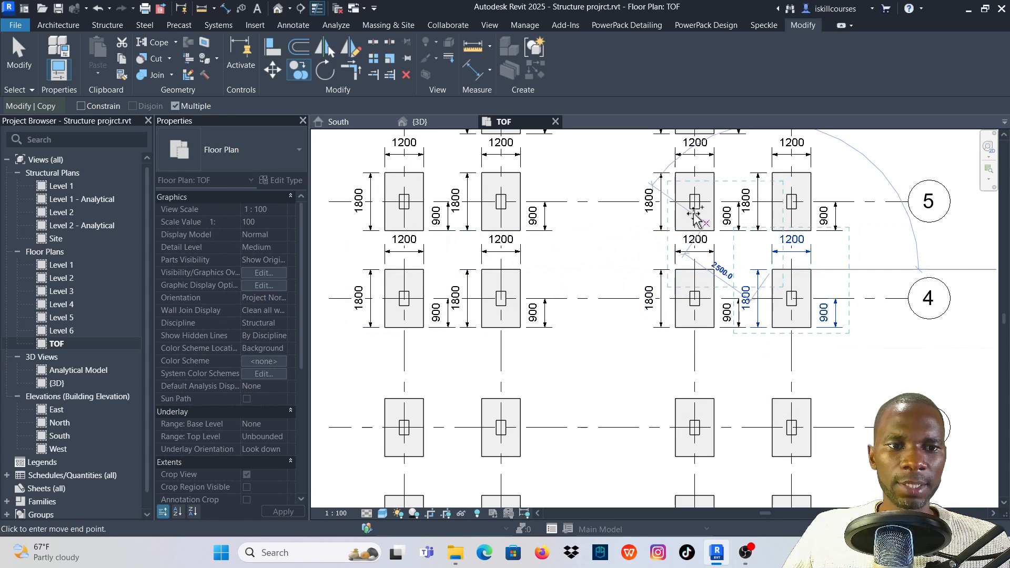
# Place copies of the three footing dimensions on the grid 3 footings at A, B, C and D.
pyautogui.scroll(-3, 546, 355)
pyautogui.scroll(2, 515, 298)
pyautogui.click(500, 303)
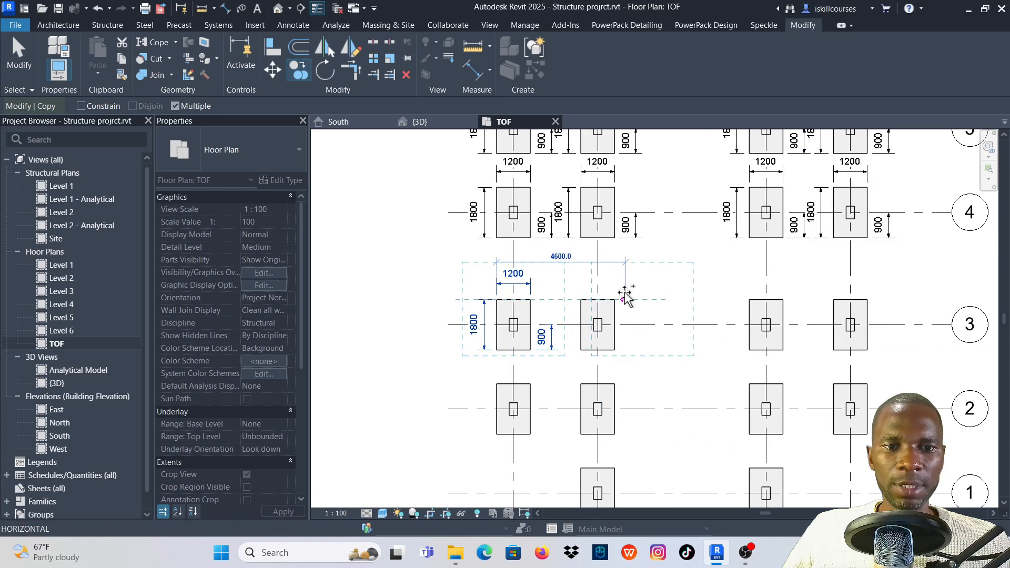
pyautogui.click(581, 299)
pyautogui.click(750, 300)
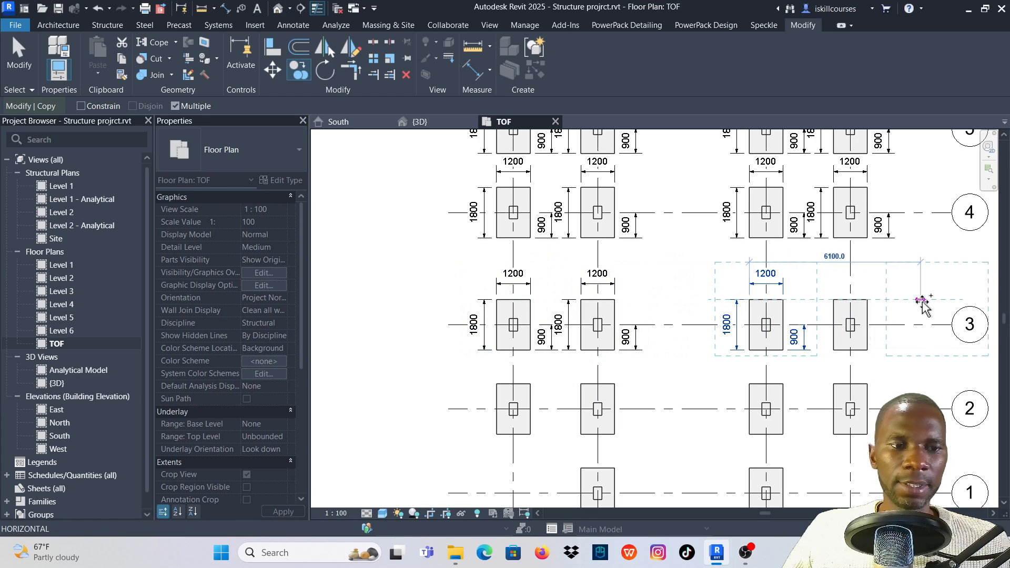
pyautogui.click(834, 299)
# Place copies of the three footing dimensions on the grid 2 footings from A to D.
pyautogui.scroll(-2, 728, 264)
pyautogui.scroll(2, 656, 333)
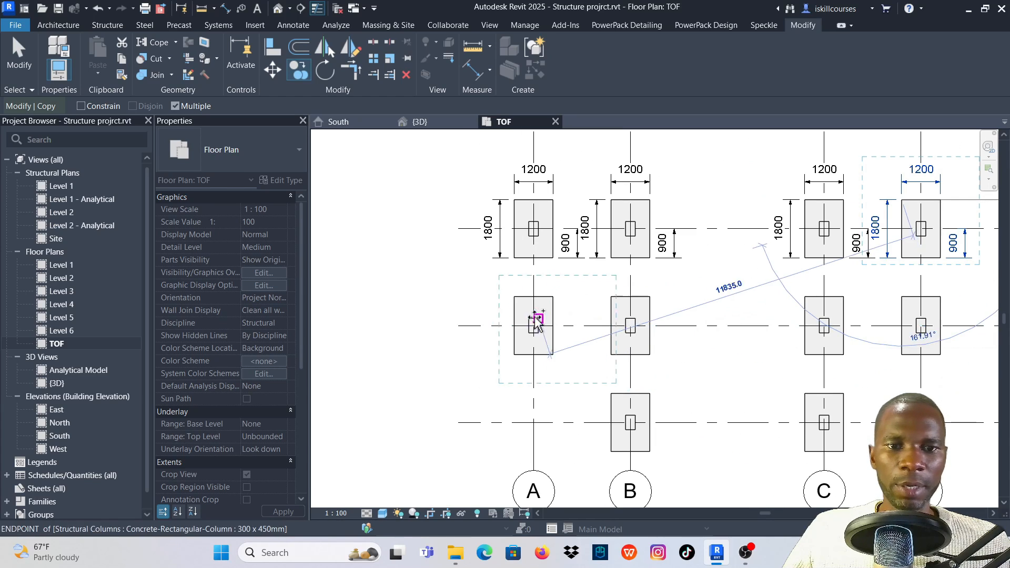
pyautogui.click(618, 296)
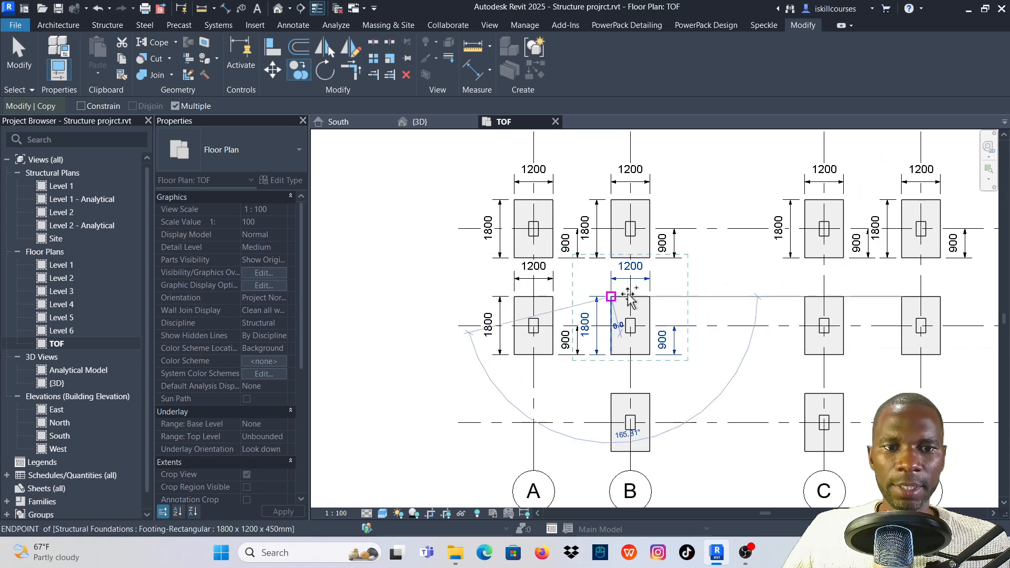
pyautogui.click(902, 296)
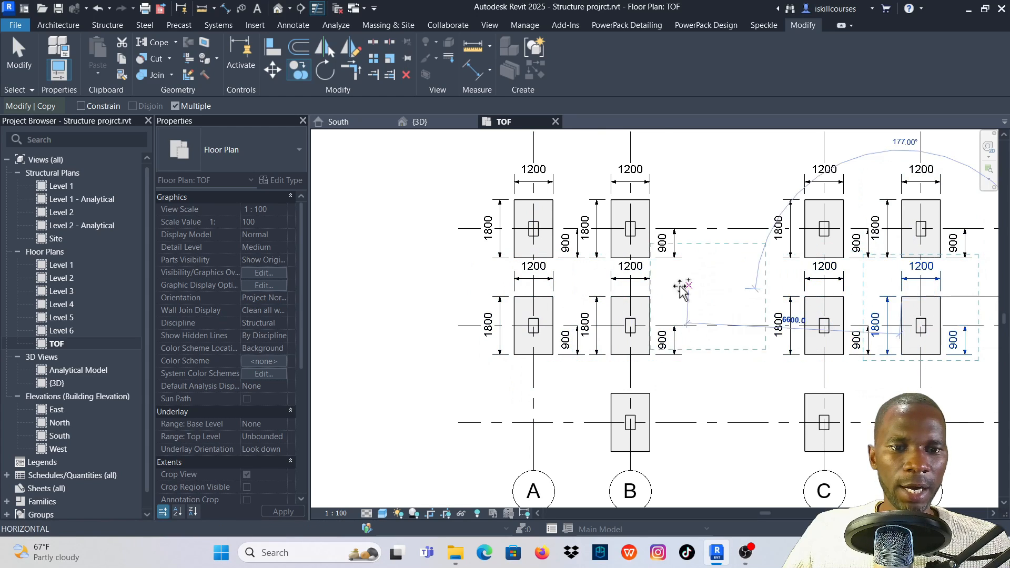
# Place copies of the three footing dimensions on the grid 1 footings at B and C, and end the Copy command.
pyautogui.scroll(-1, 674, 326)
pyautogui.scroll(3, 618, 338)
pyautogui.click(602, 345)
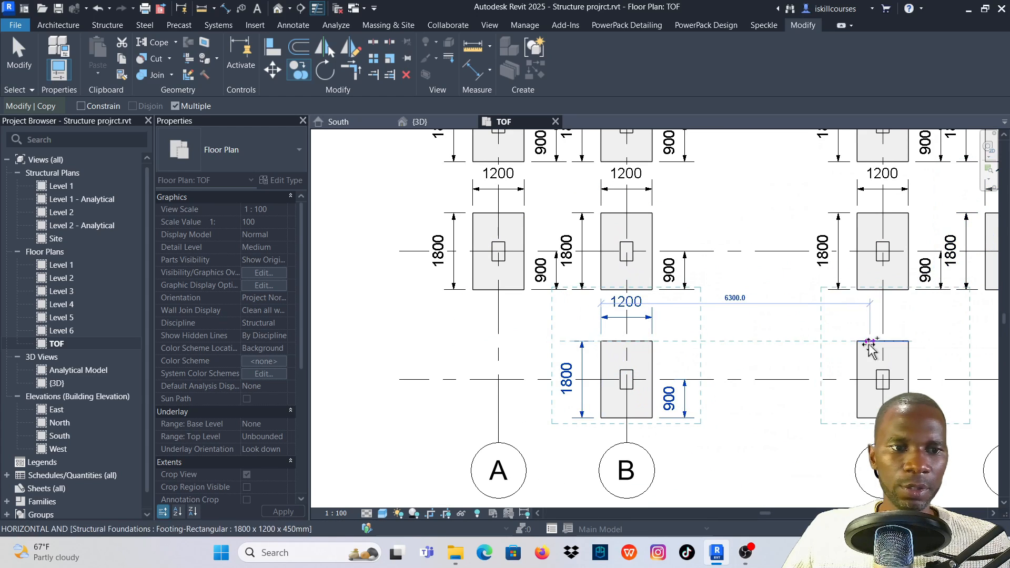
pyautogui.click(860, 345)
pyautogui.scroll(-3, 429, 347)
pyautogui.scroll(3, 453, 191)
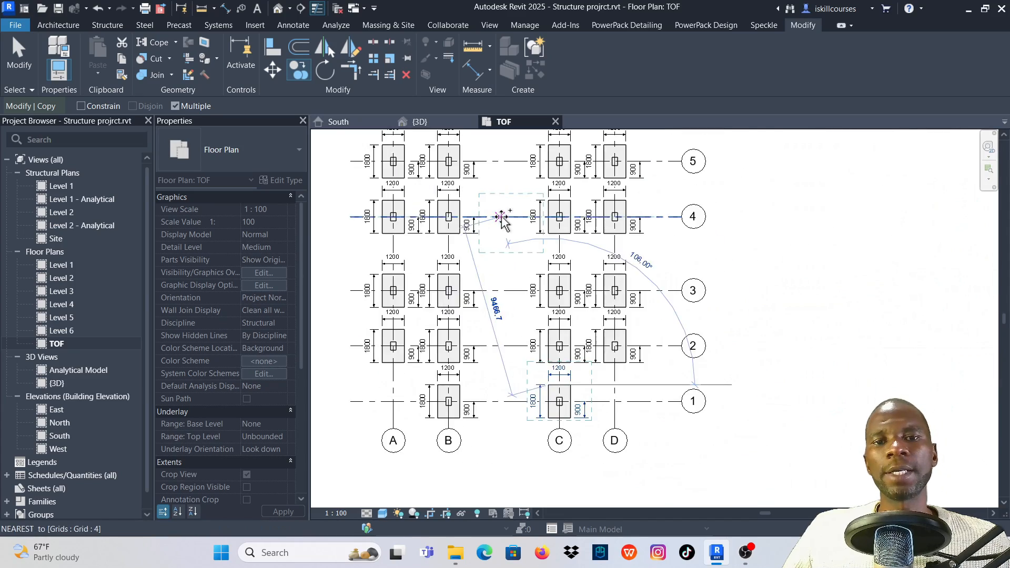
pyautogui.click(21, 55)
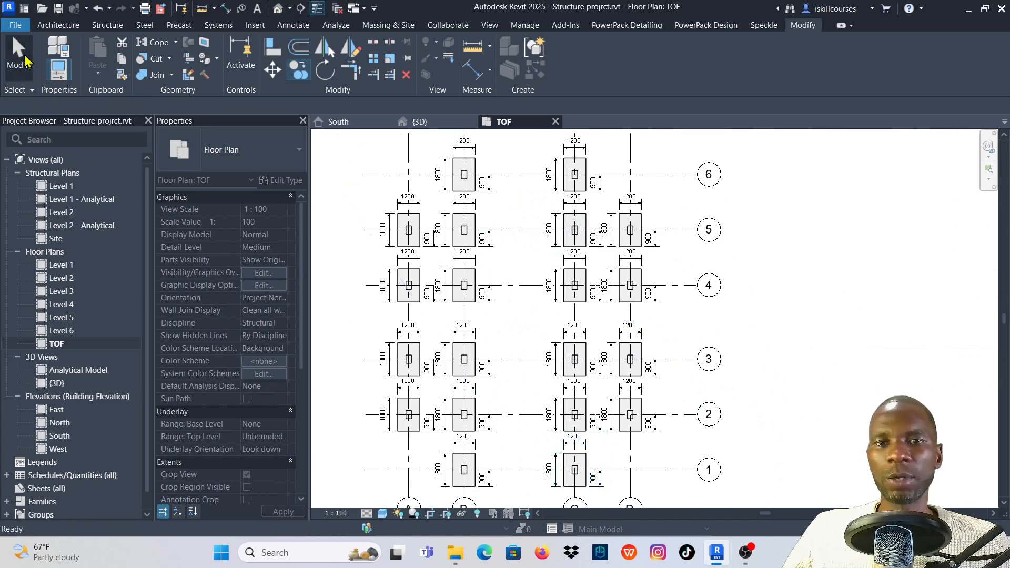
# Delete the width, length and edge-to-grid dimensions of the two footings at B-4 and C-4.
pyautogui.scroll(2, 584, 287)
pyautogui.scroll(-1, 555, 264)
pyautogui.scroll(-1, 594, 288)
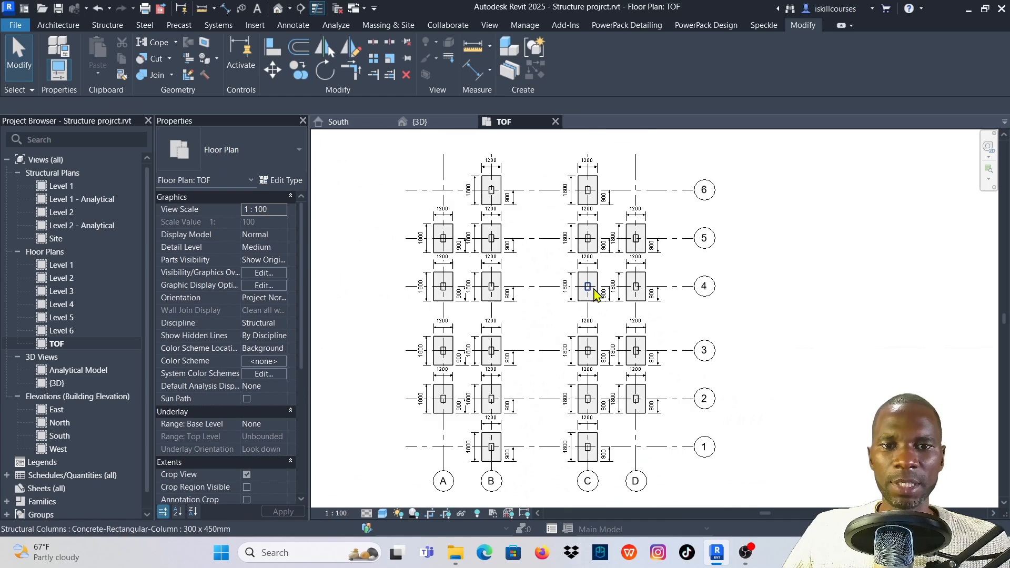
pyautogui.scroll(-1, 524, 300)
pyautogui.scroll(3, 522, 303)
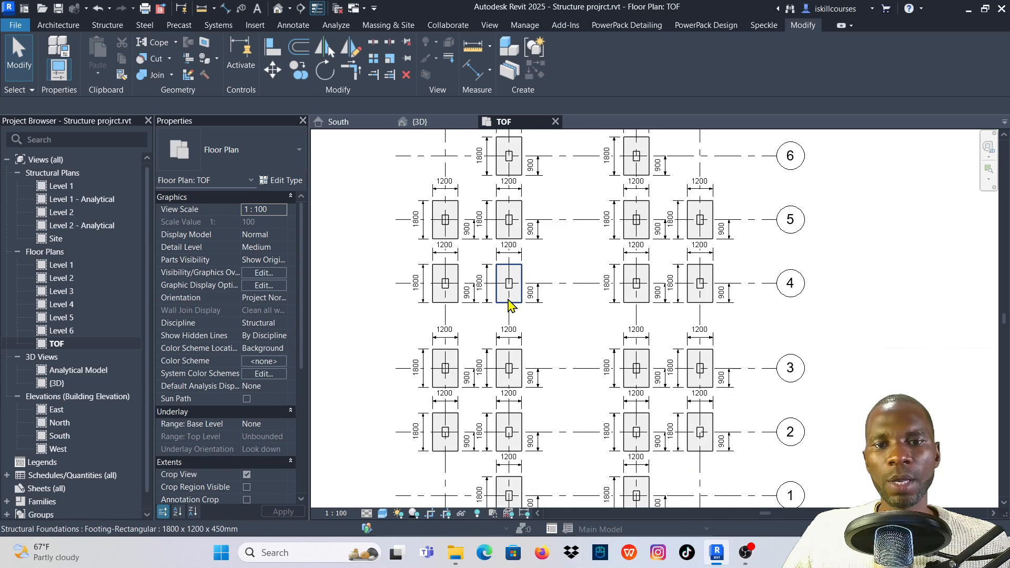
pyautogui.scroll(-1, 521, 314)
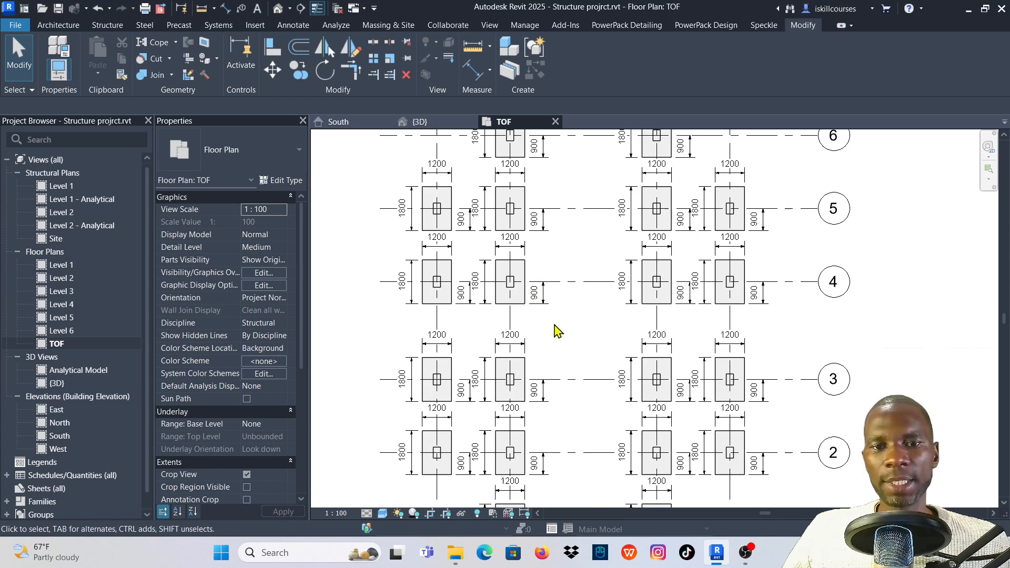
pyautogui.click(544, 310)
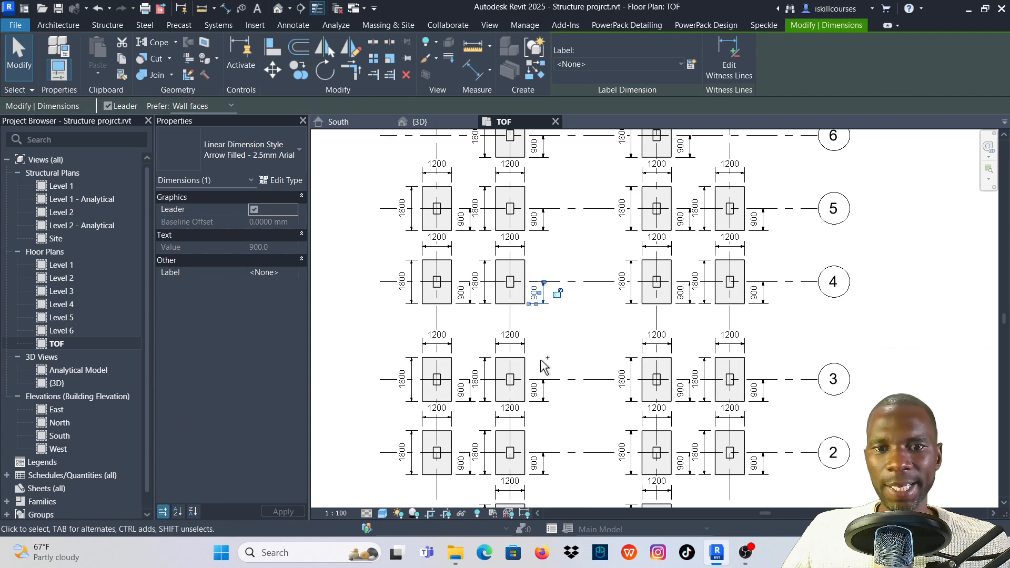
pyautogui.keyDown('ctrl'); pyautogui.click(482, 284); pyautogui.keyUp('ctrl')
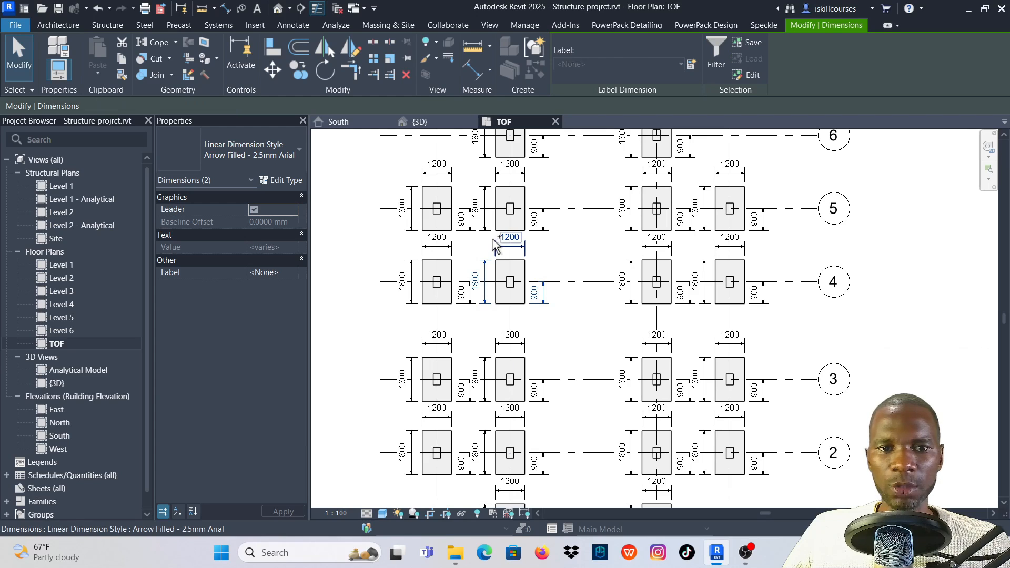
pyautogui.keyDown('ctrl'); pyautogui.click(495, 246); pyautogui.keyUp('ctrl')
pyautogui.keyDown('ctrl'); pyautogui.click(630, 289); pyautogui.keyUp('ctrl')
pyautogui.keyDown('ctrl'); pyautogui.click(690, 292); pyautogui.keyUp('ctrl')
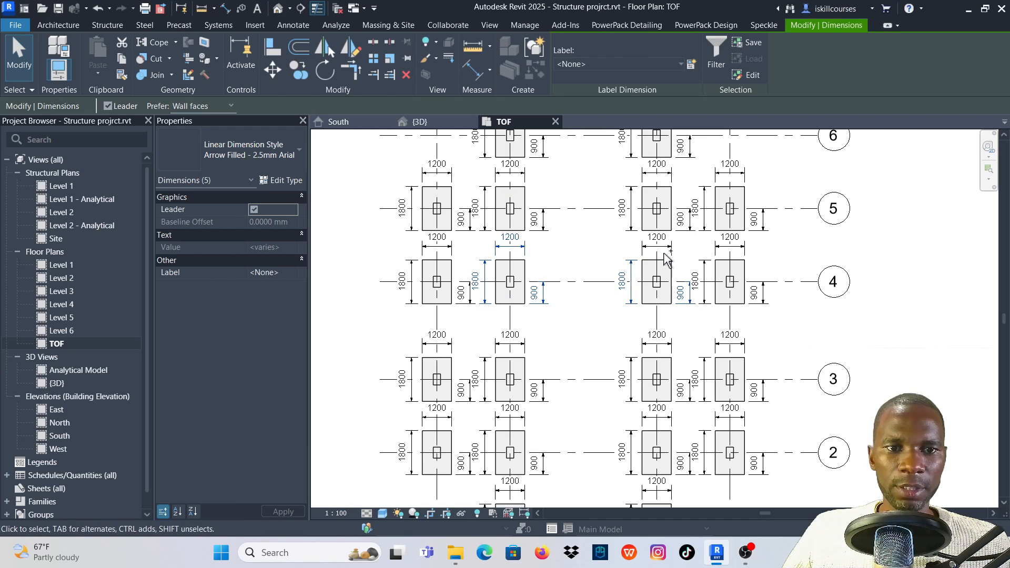
pyautogui.keyDown('ctrl'); pyautogui.click(664, 247); pyautogui.keyUp('ctrl')
pyautogui.press('Delete')
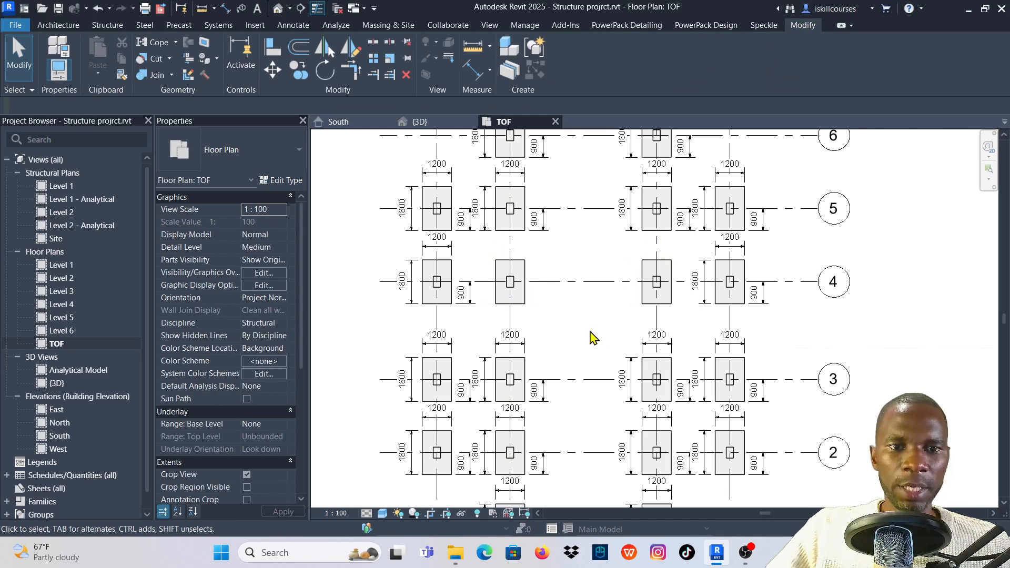
# Rotate the footings at B-4 and C-4 by 90 degrees so their long sides run along grid 4.
pyautogui.click(524, 307)
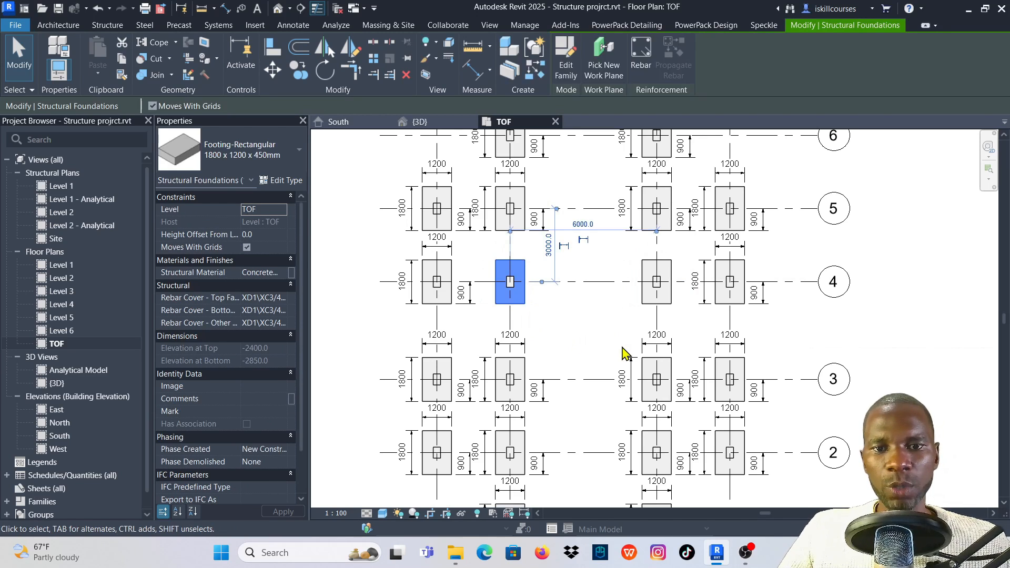
pyautogui.press('space')
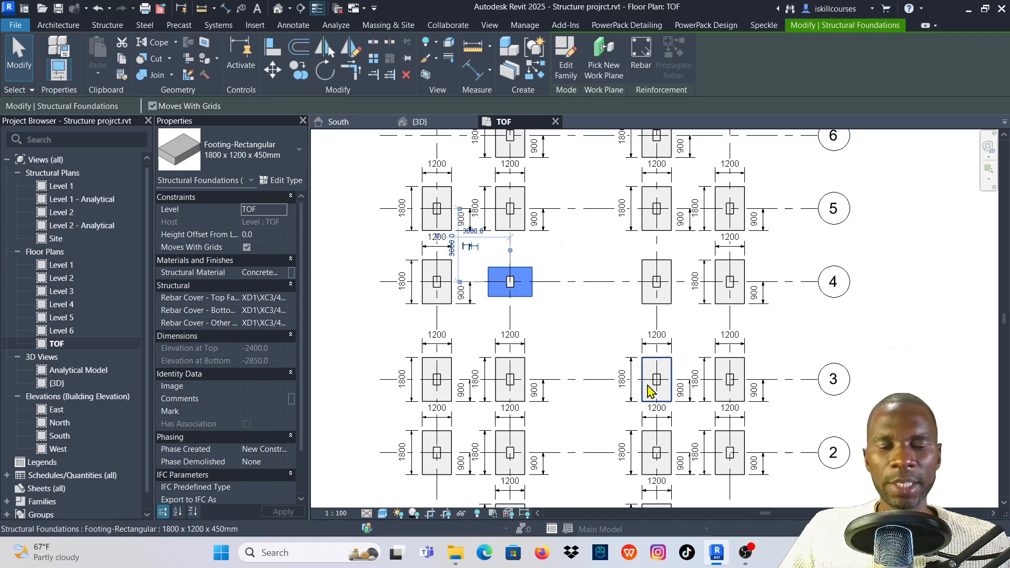
pyautogui.click(618, 256)
pyautogui.click(635, 274)
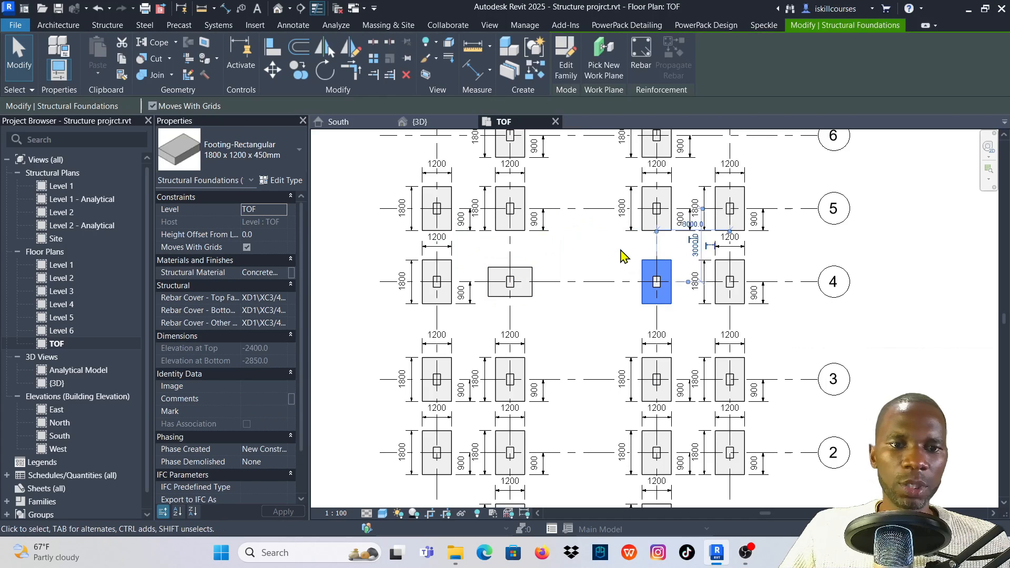
pyautogui.press('space')
pyautogui.click(548, 325)
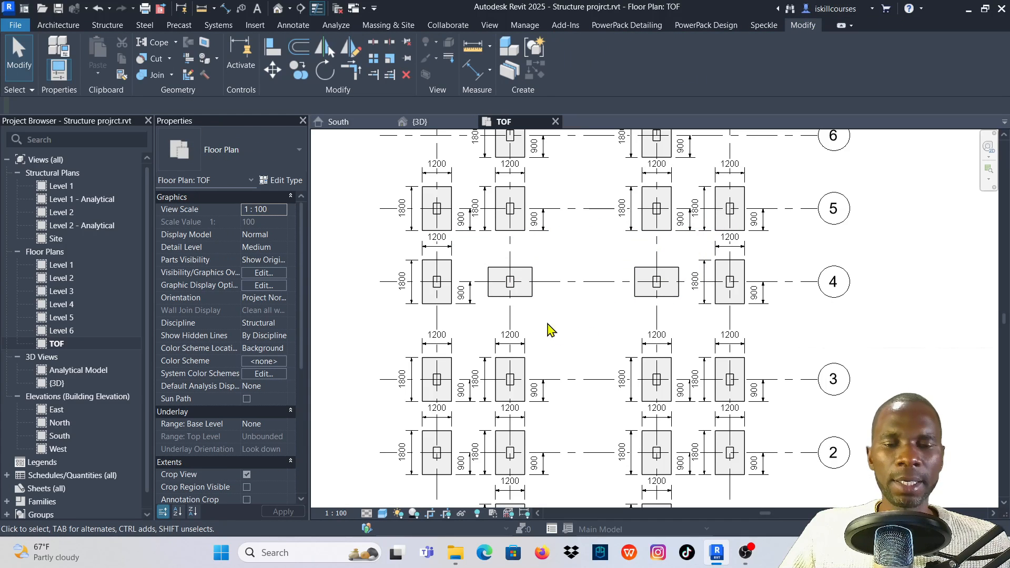
# Change the footings at B-4 and C-4 to the Footing-Rectangular type 2400 x 1800 x 450mm.
pyautogui.click(534, 299)
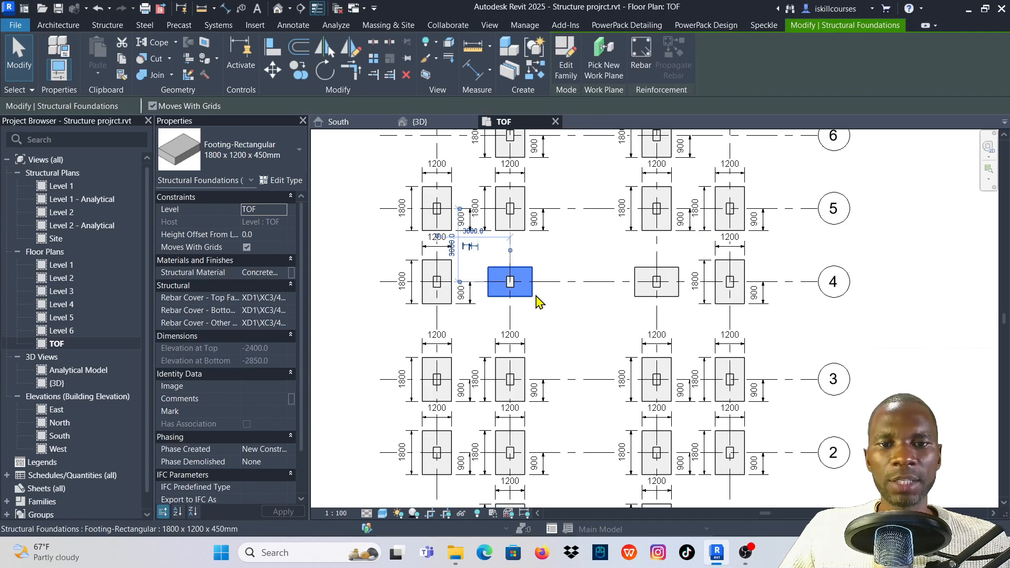
pyautogui.click(284, 158)
pyautogui.click(240, 243)
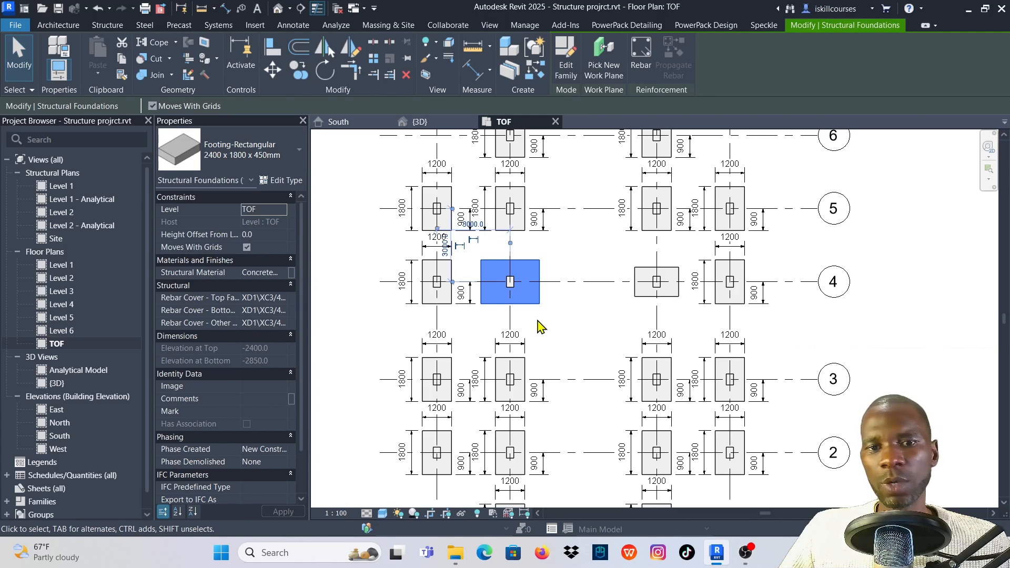
pyautogui.click(562, 331)
pyautogui.click(648, 295)
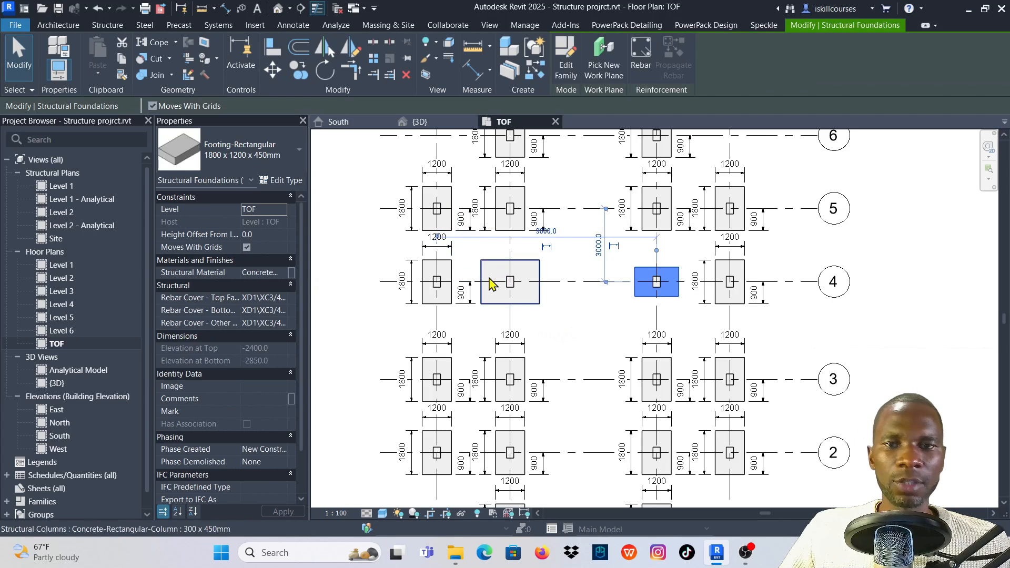
pyautogui.click(294, 158)
pyautogui.click(239, 241)
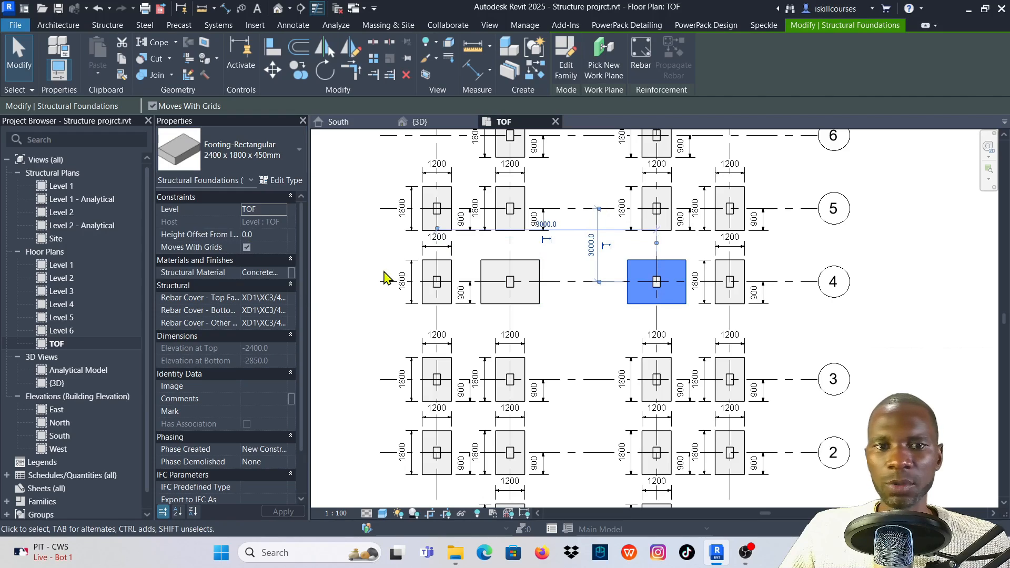
pyautogui.click(602, 327)
pyautogui.scroll(-3, 602, 326)
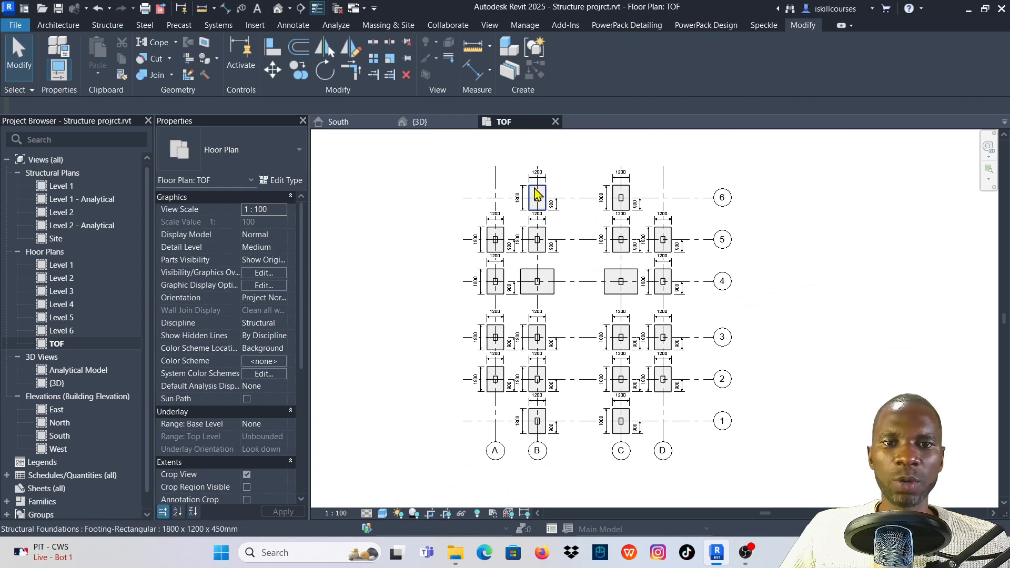
pyautogui.scroll(4, 547, 295)
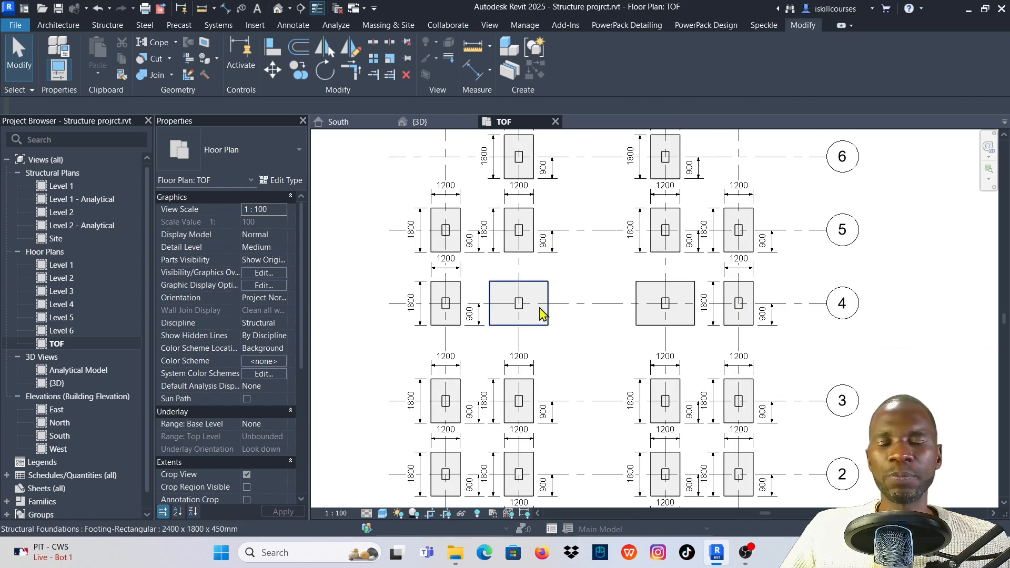
pyautogui.moveTo(518, 258); pyautogui.dragTo(512, 272, button='middle')
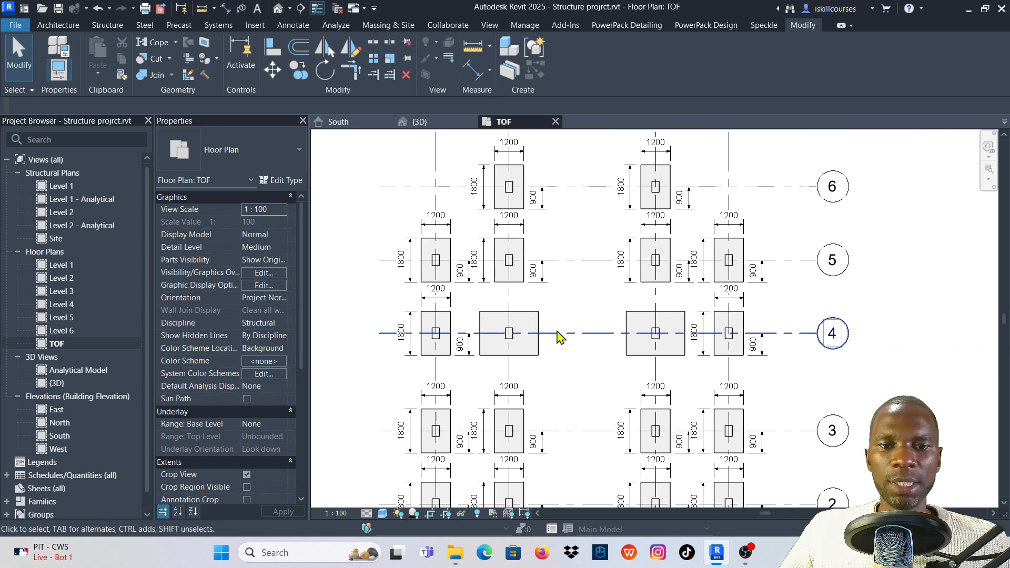
pyautogui.scroll(-2, 514, 248)
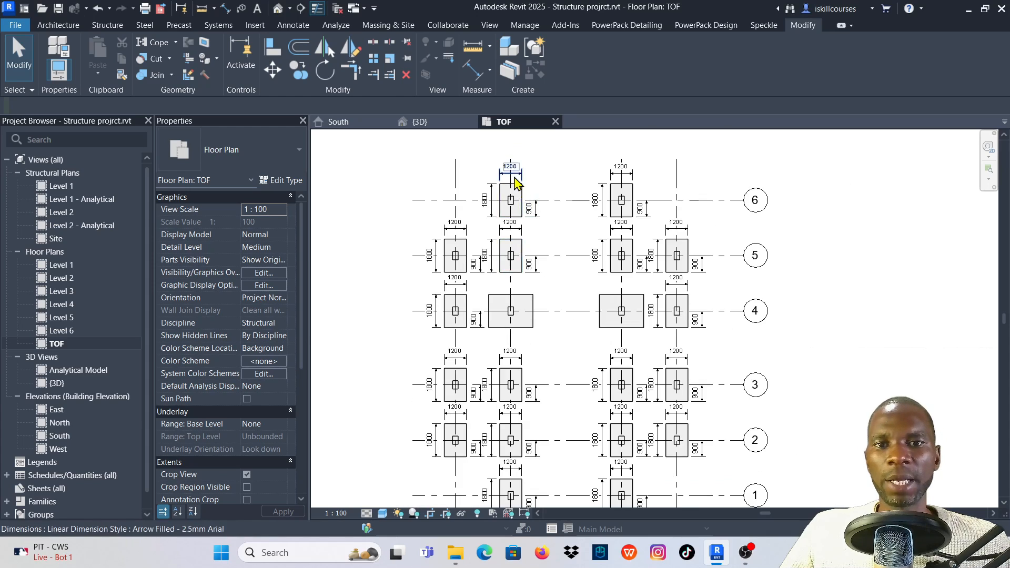
pyautogui.scroll(4, 514, 184)
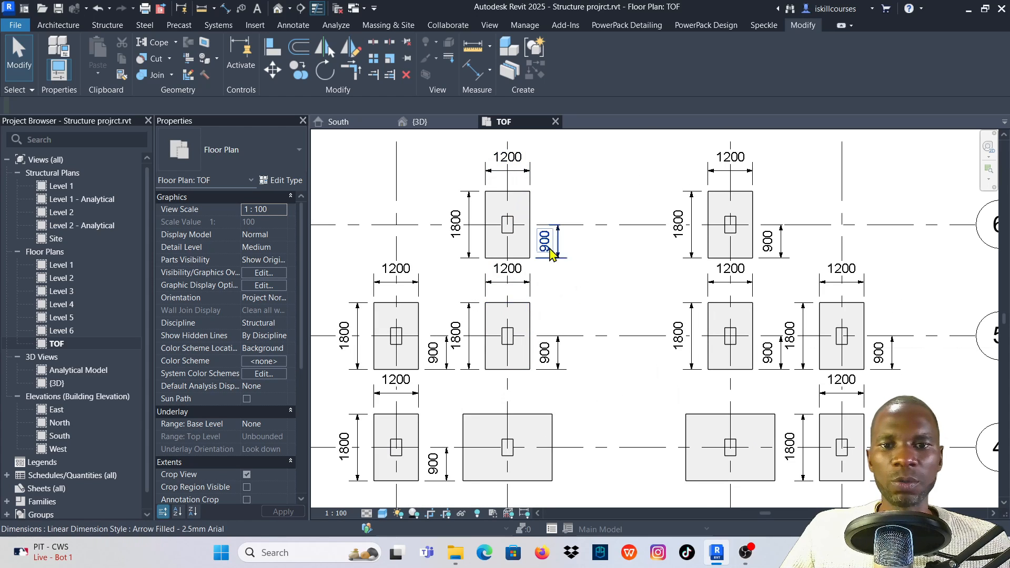
pyautogui.scroll(-1, 548, 248)
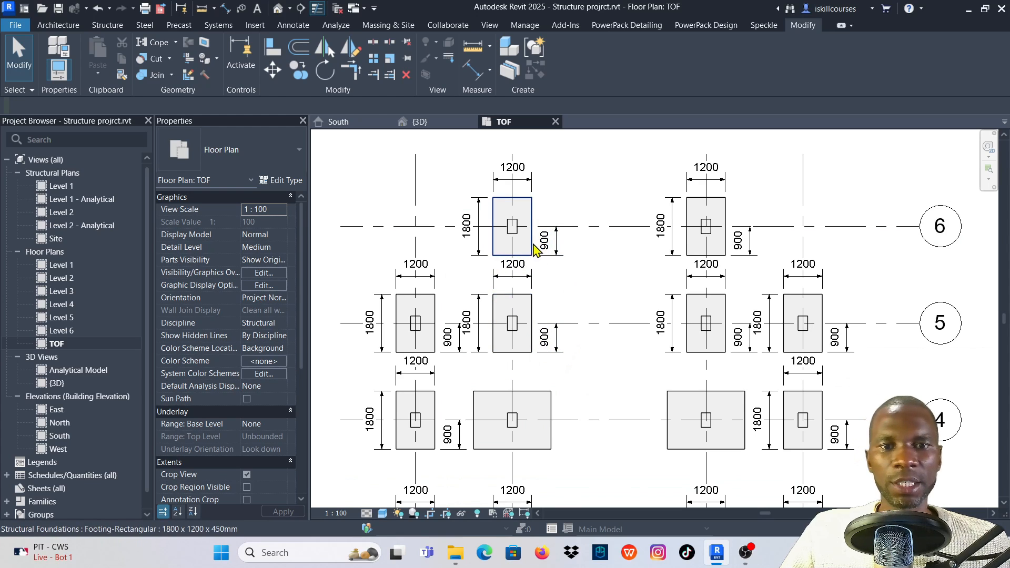
pyautogui.scroll(-5, 534, 249)
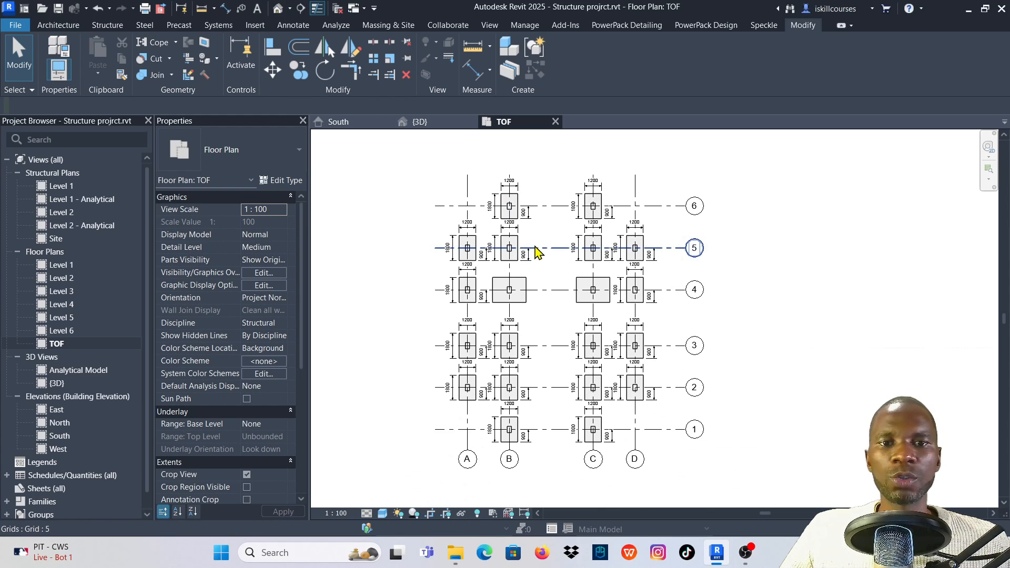
# Add a continuous aligned dimension string across grids D, C, B and A, placed above the footings on grid 6.
pyautogui.scroll(3, 504, 179)
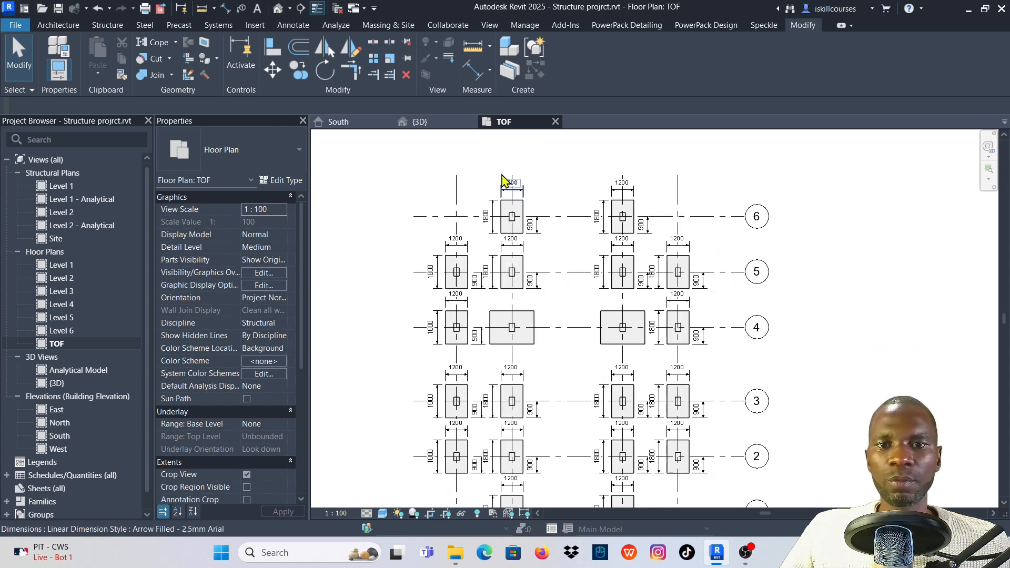
pyautogui.click(293, 25)
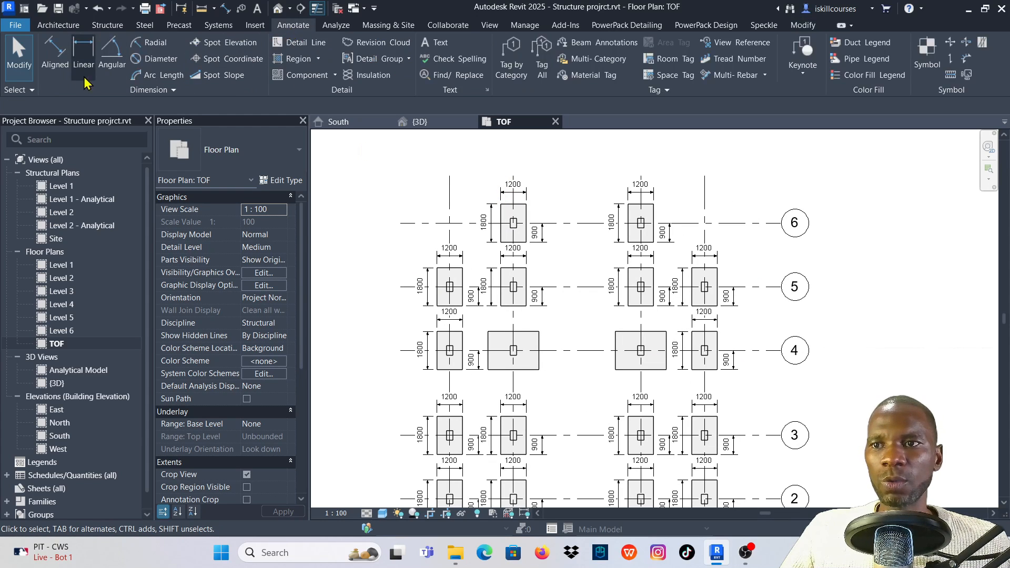
pyautogui.click(57, 53)
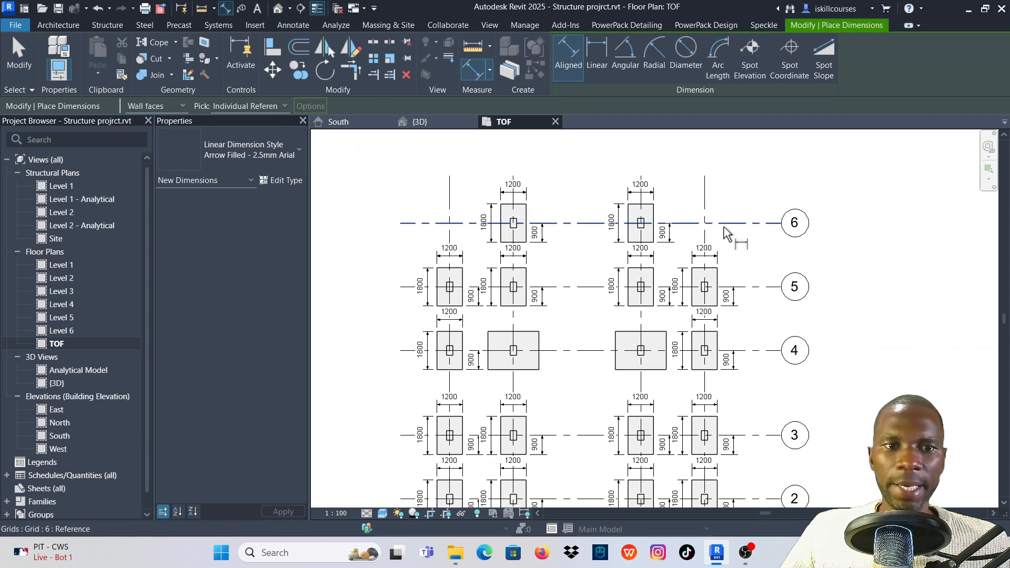
pyautogui.click(705, 192)
pyautogui.scroll(2, 655, 191)
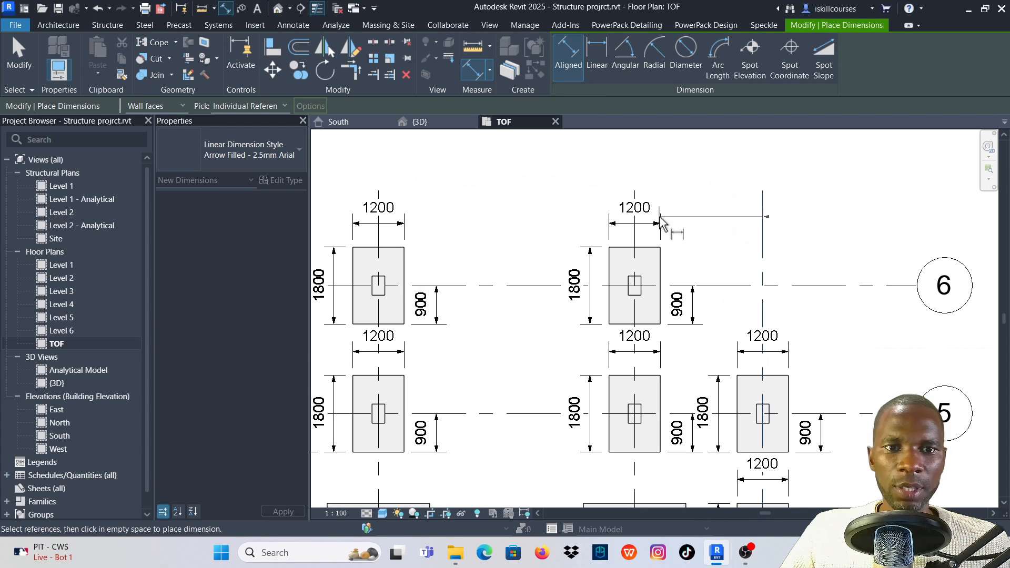
pyautogui.scroll(-2, 642, 252)
pyautogui.scroll(1, 514, 232)
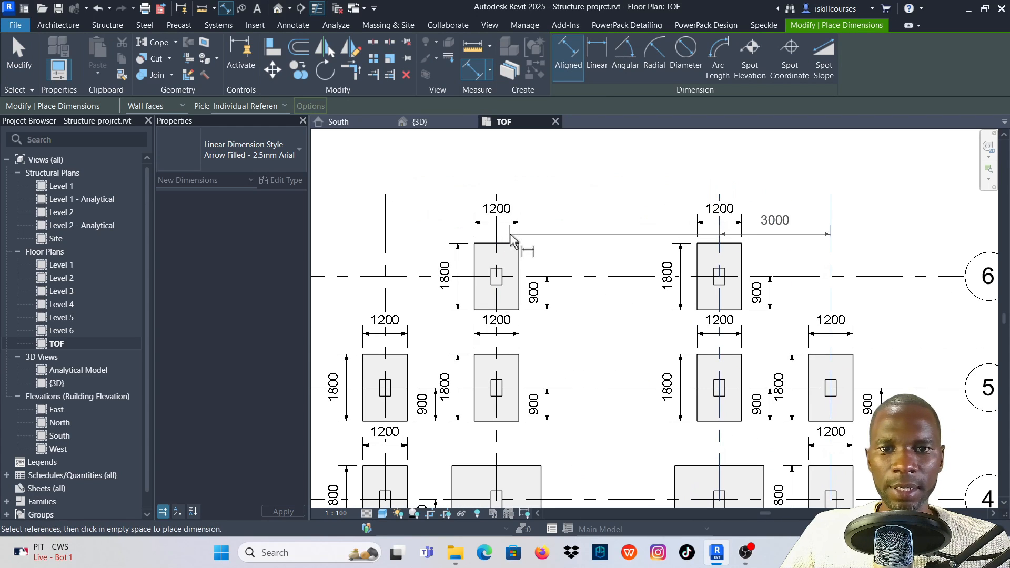
pyautogui.click(500, 239)
pyautogui.click(388, 232)
pyautogui.scroll(-2, 520, 255)
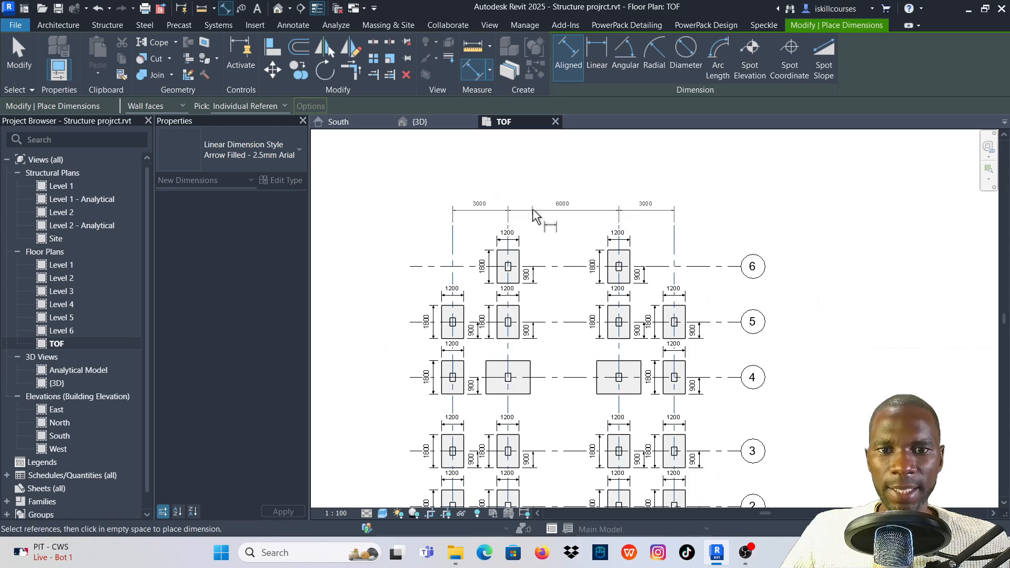
pyautogui.click(542, 197)
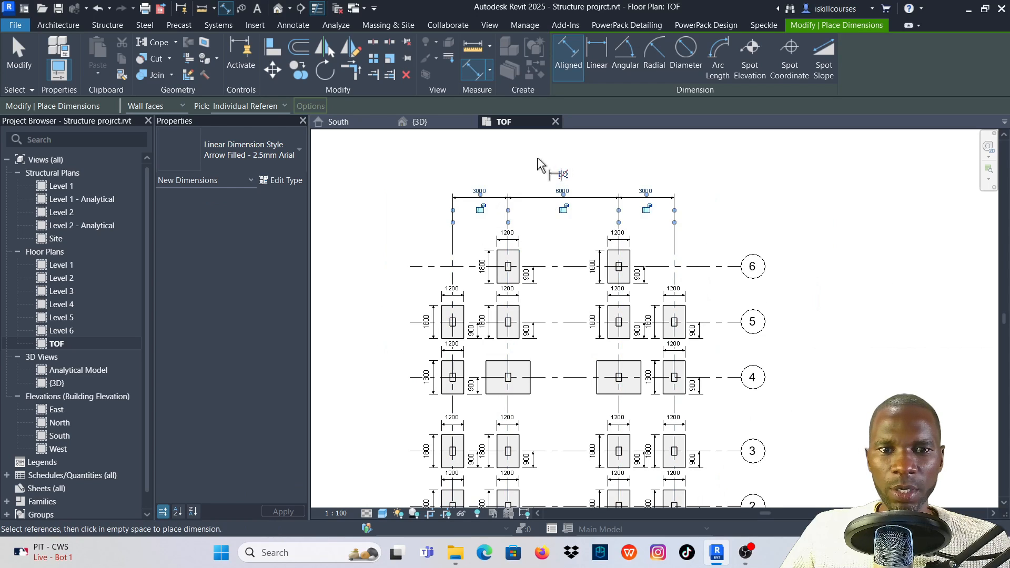
# Place an overall aligned dimension between grids A and D above the string of individual grid spacings.
pyautogui.click(675, 247)
pyautogui.scroll(-2, 509, 238)
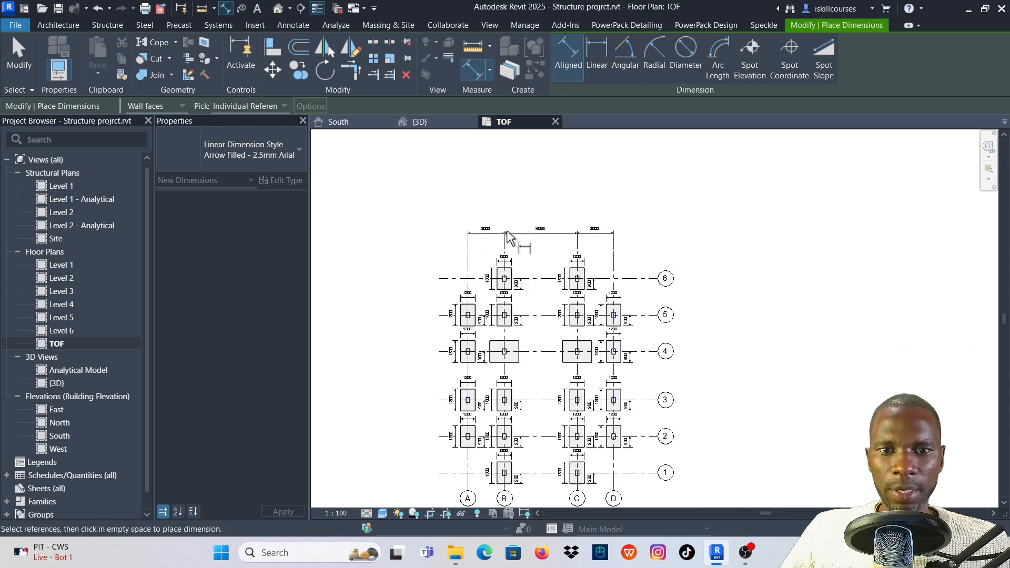
pyautogui.click(520, 216)
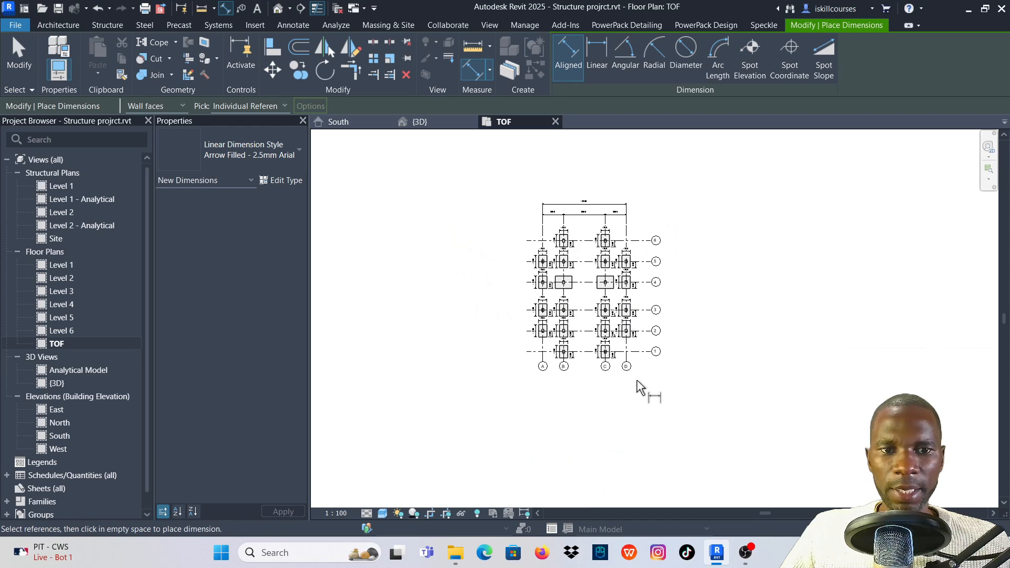
# Add a continuous aligned dimension string through grids 1 to 6, placed between the grid D footings and the grid bubbles.
pyautogui.scroll(2, 645, 376)
pyautogui.click(660, 344)
pyautogui.click(661, 288)
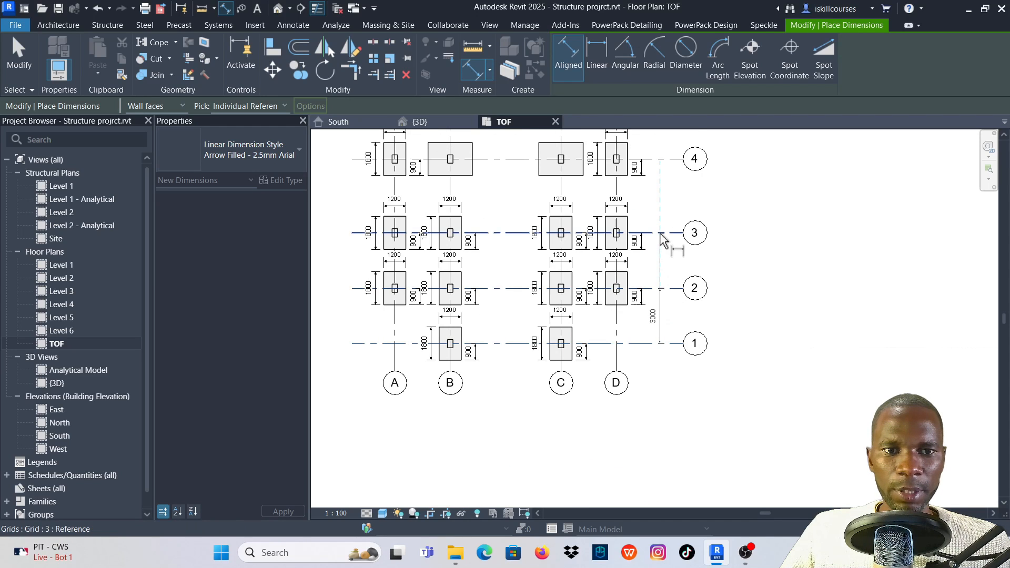
pyautogui.click(664, 233)
pyautogui.click(667, 163)
pyautogui.scroll(-5, 629, 302)
pyautogui.scroll(6, 644, 244)
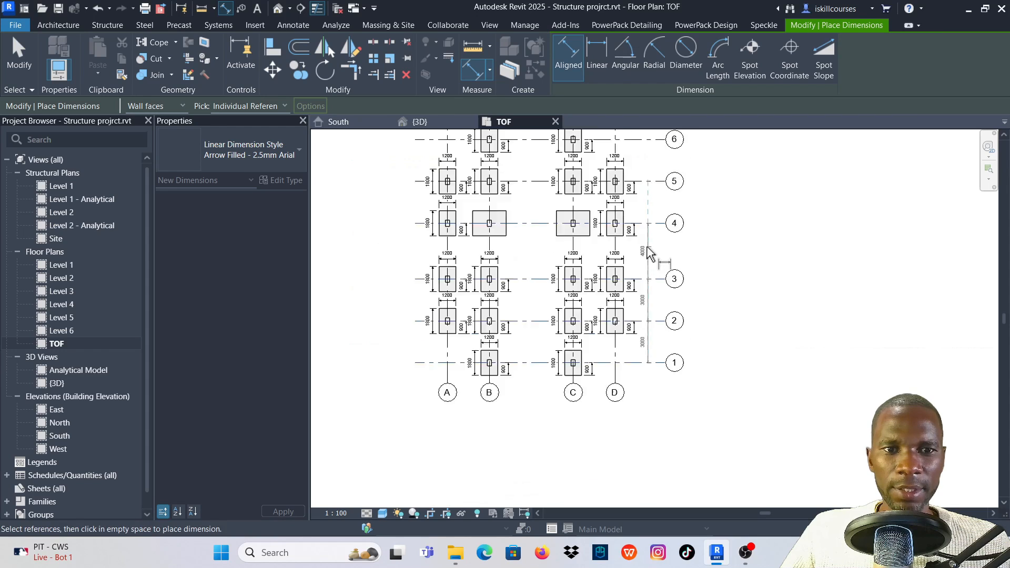
pyautogui.click(652, 149)
pyautogui.scroll(-5, 631, 354)
pyautogui.scroll(4, 655, 253)
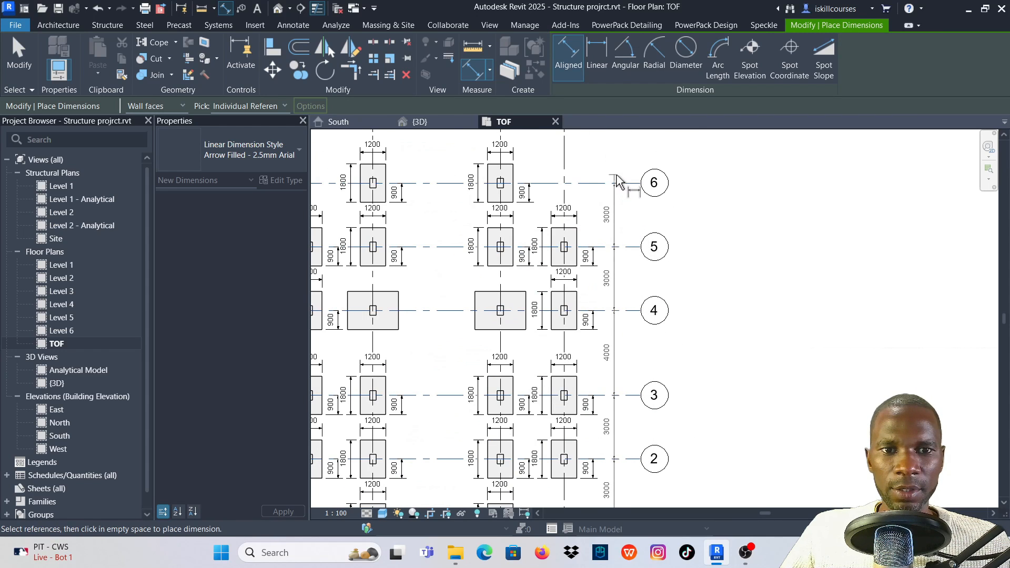
pyautogui.scroll(3, 623, 179)
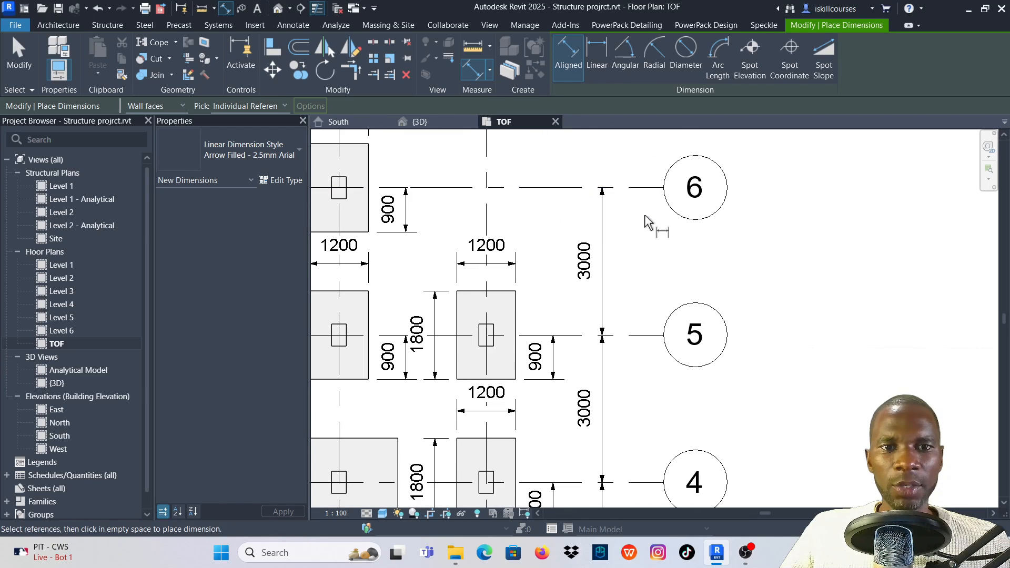
# Place an overall aligned dimension between grids 6 and 1 beside the numbered-grid spacing string, and end the Aligned Dimension command.
pyautogui.click(644, 191)
pyautogui.scroll(-5, 620, 138)
pyautogui.scroll(4, 624, 342)
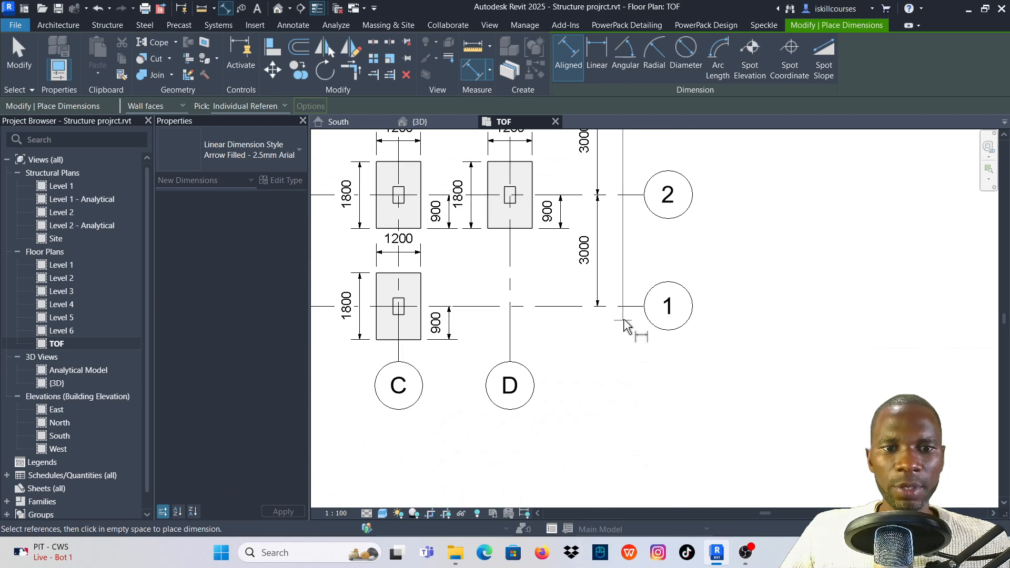
pyautogui.click(626, 313)
pyautogui.scroll(-3, 634, 300)
pyautogui.scroll(2, 631, 253)
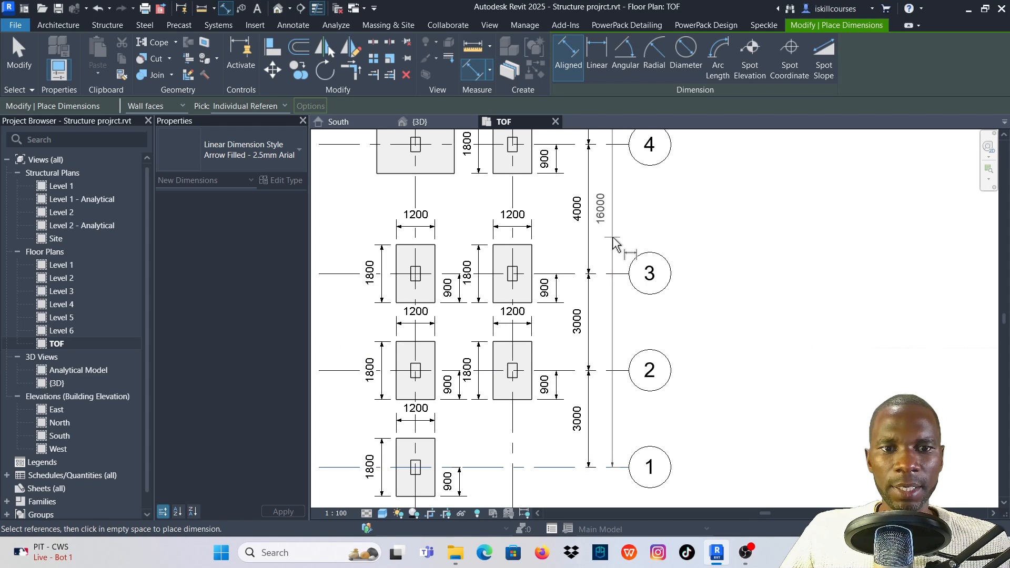
pyautogui.click(638, 221)
pyautogui.scroll(-2, 670, 337)
pyautogui.scroll(-2, 671, 353)
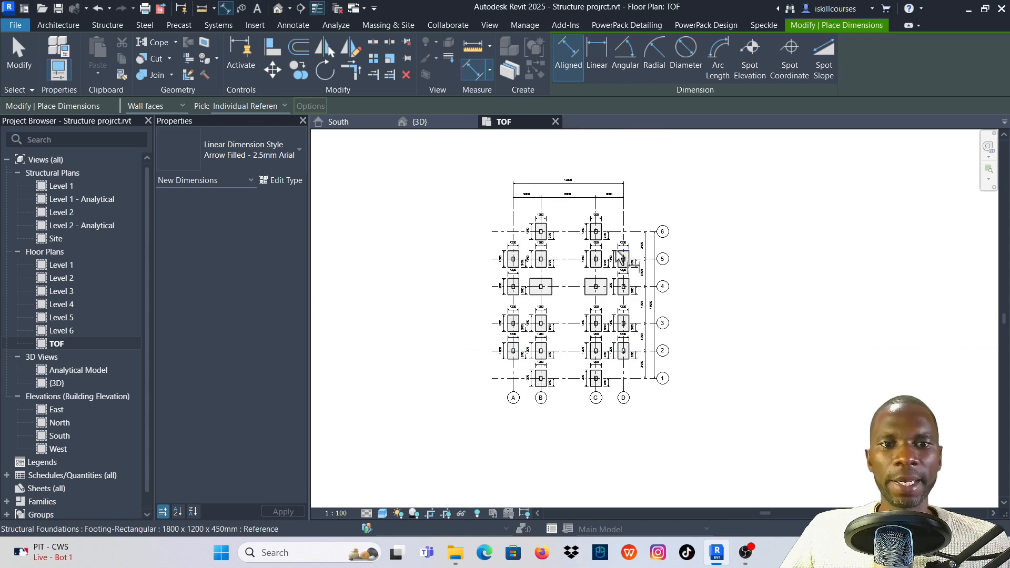
pyautogui.scroll(1, 684, 237)
pyautogui.rightClick(749, 180)
pyautogui.click(767, 185)
pyautogui.rightClick(694, 168)
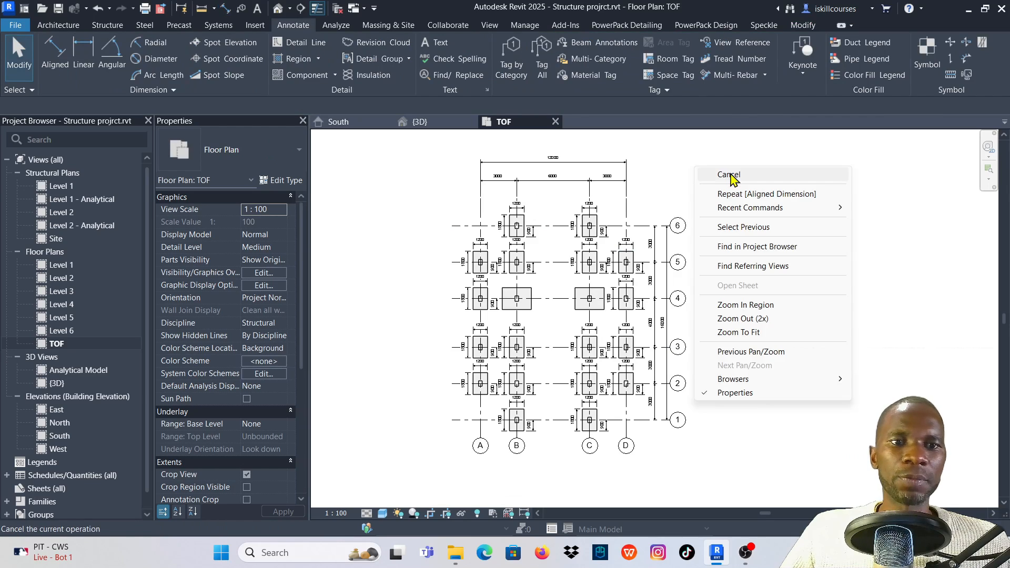
pyautogui.click(730, 176)
# Start Tag by Category and set the structural foundation tags to Model orientation with no leader line.
pyautogui.scroll(4, 612, 220)
pyautogui.scroll(-3, 582, 235)
pyautogui.scroll(1, 537, 345)
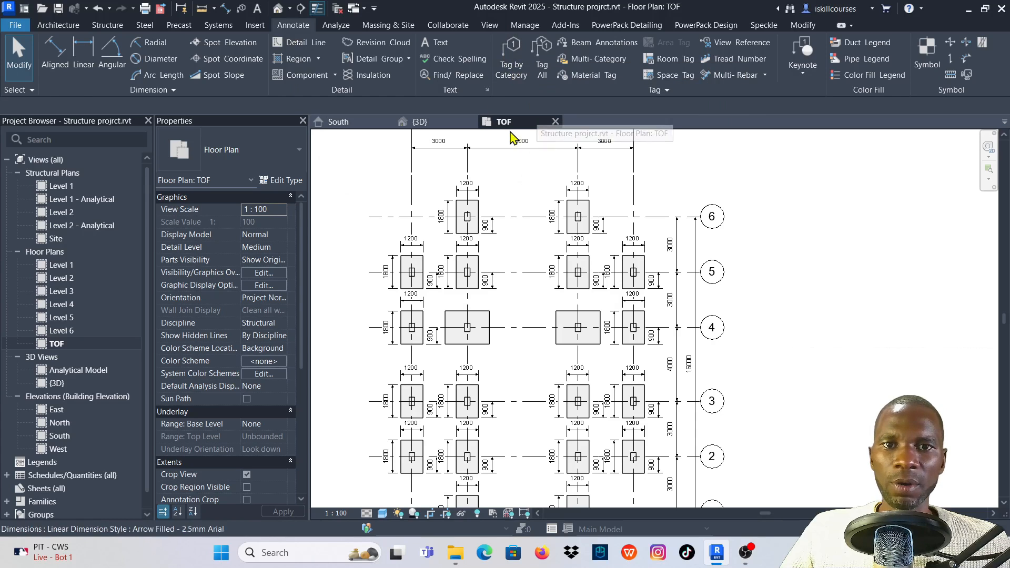
pyautogui.click(509, 66)
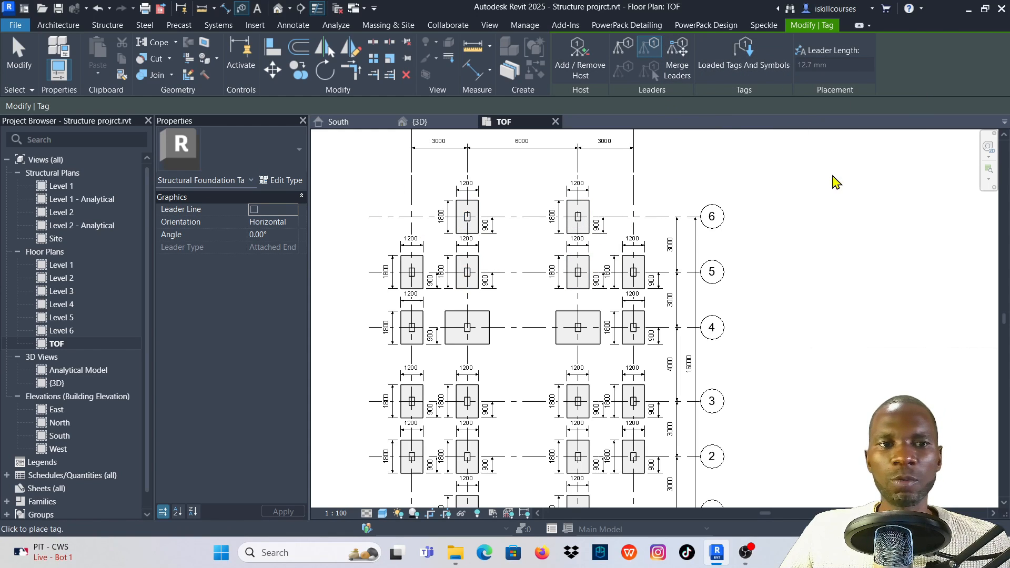
pyautogui.scroll(5, 487, 315)
pyautogui.scroll(-3, 546, 243)
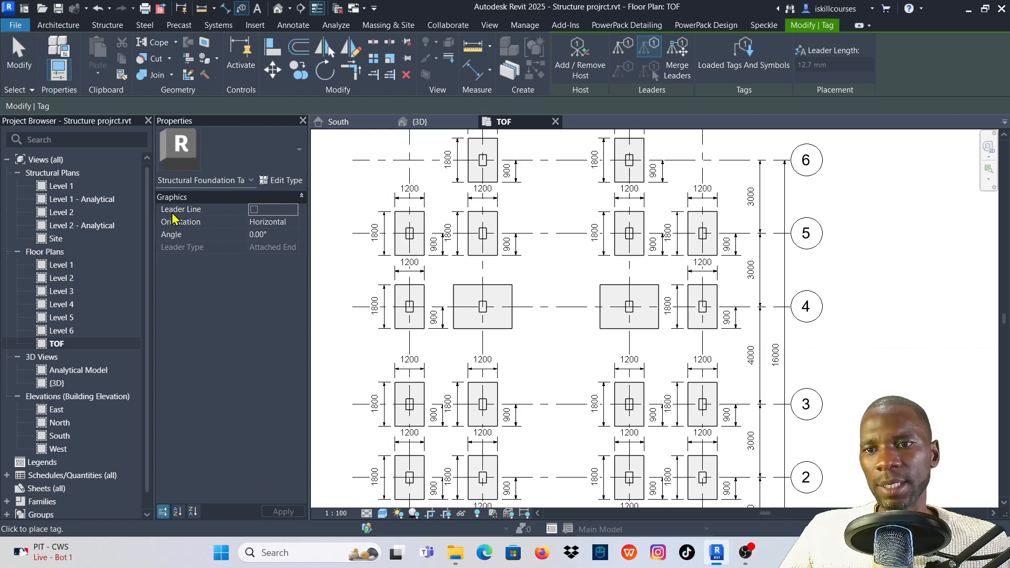
pyautogui.click(254, 210)
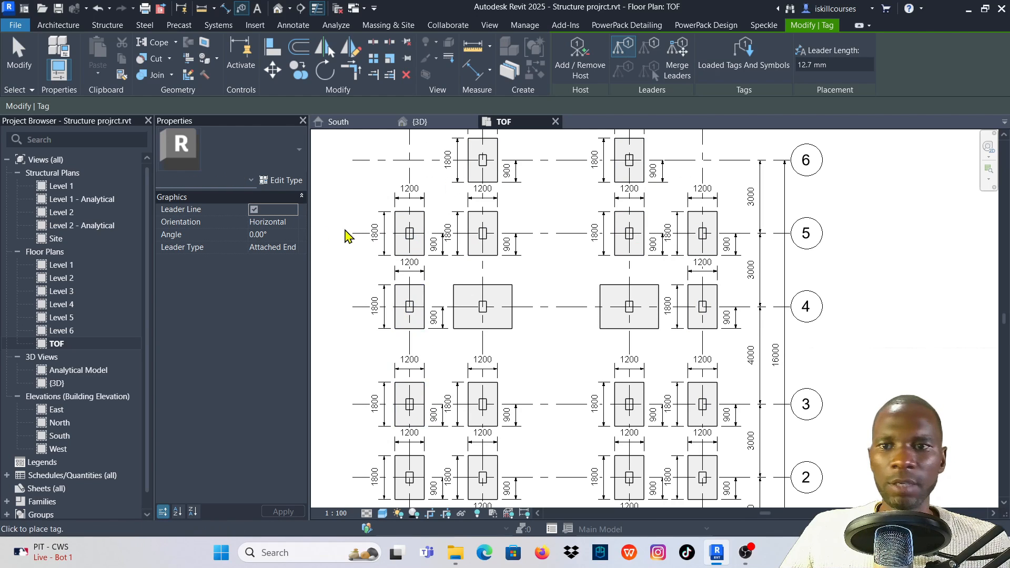
pyautogui.click(254, 209)
pyautogui.click(295, 226)
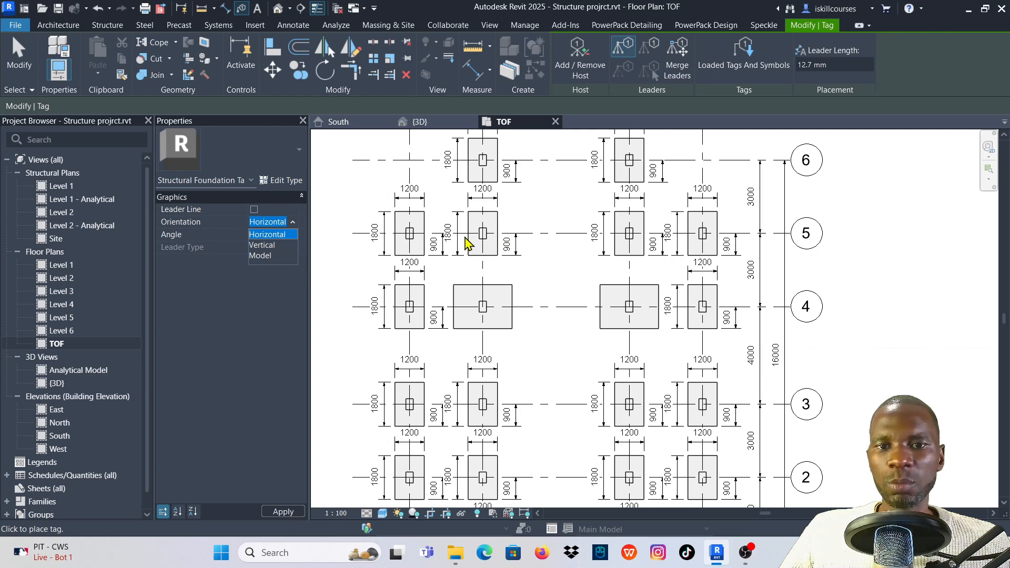
pyautogui.click(260, 256)
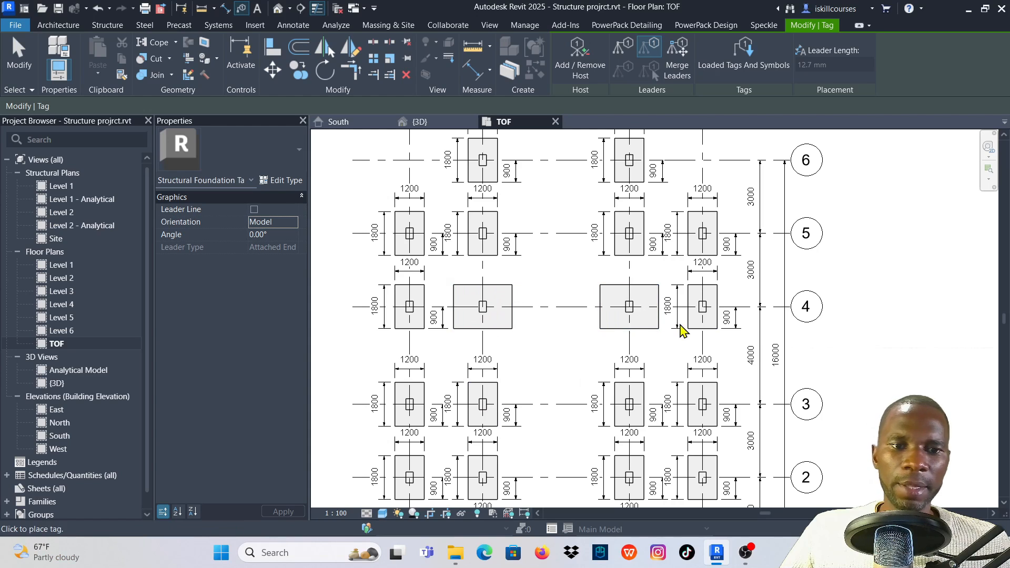
pyautogui.click(293, 223)
pyautogui.click(270, 257)
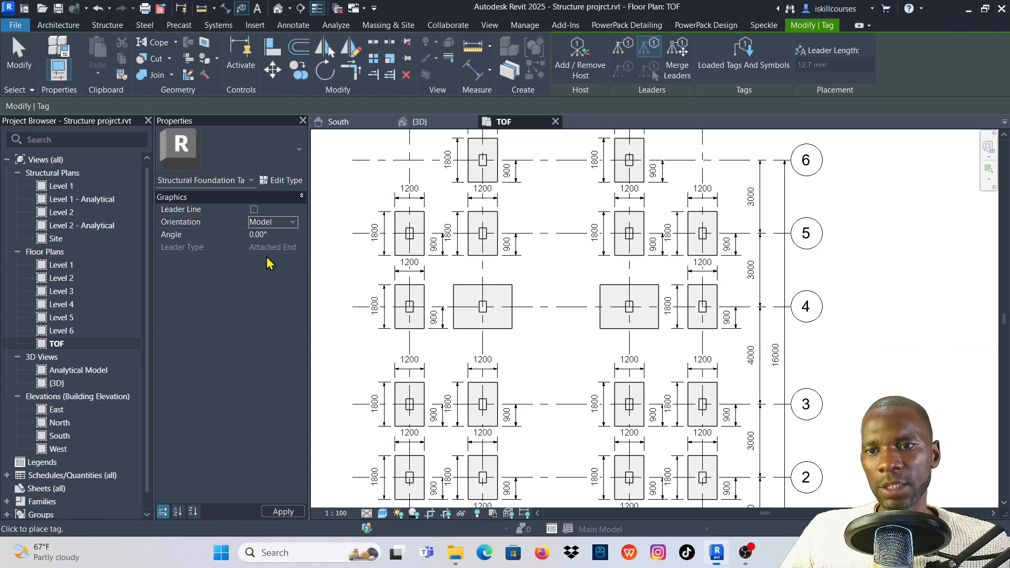
# Tag the footings at B-4, C-4 and B-5 with their type sizes.
pyautogui.scroll(-1, 573, 291)
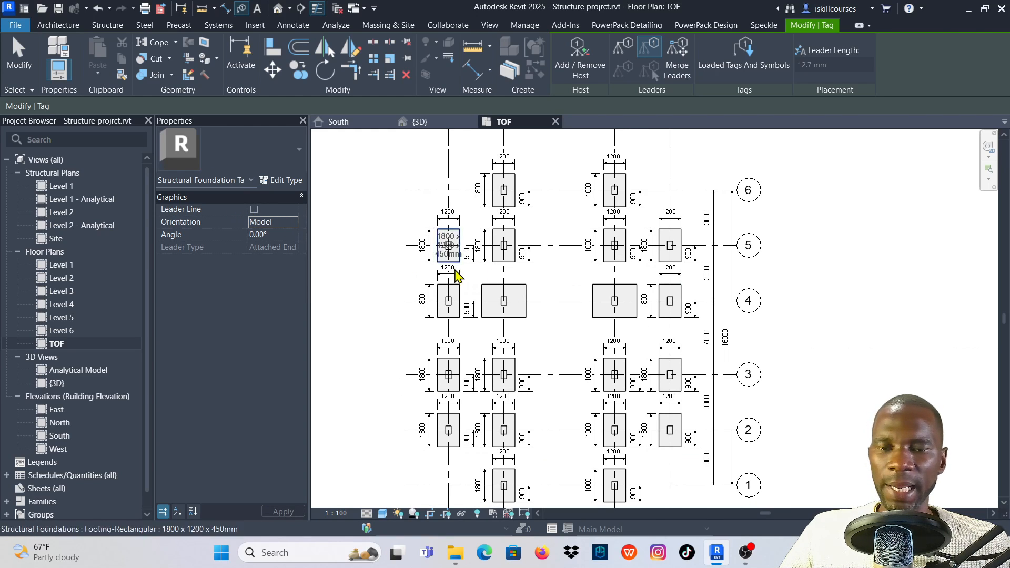
pyautogui.scroll(4, 528, 304)
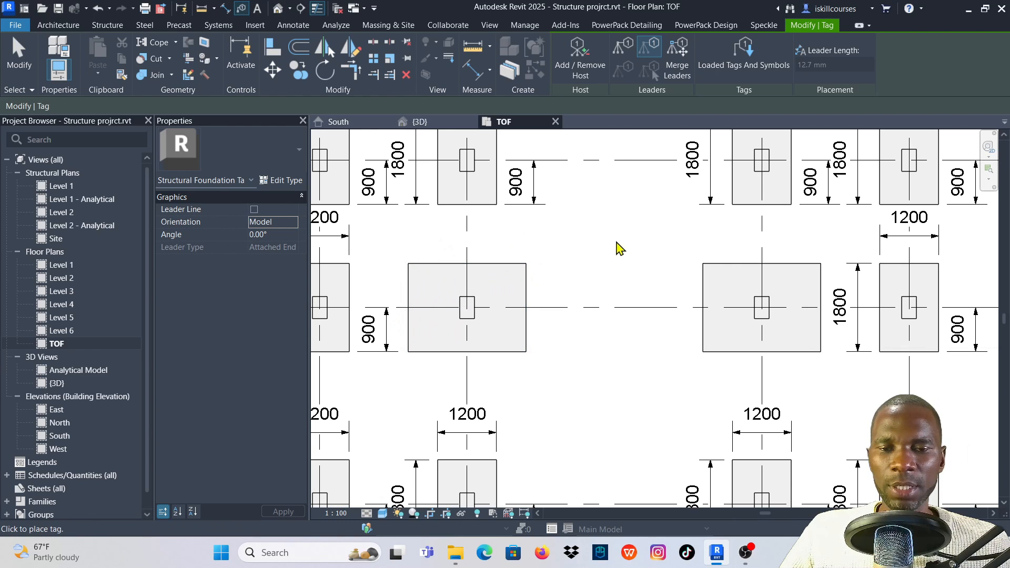
pyautogui.click(515, 293)
pyautogui.scroll(-2, 571, 284)
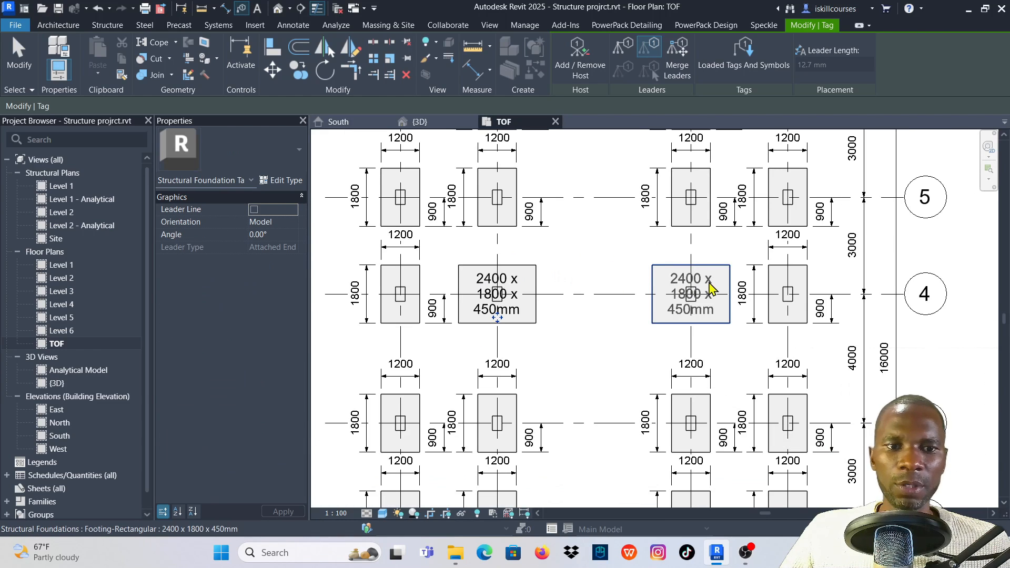
pyautogui.click(703, 287)
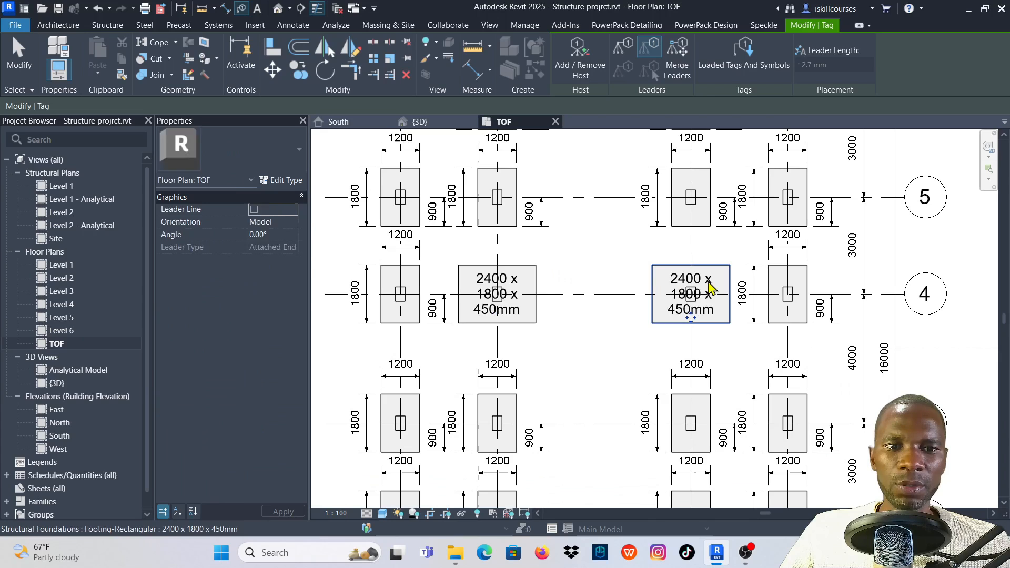
pyautogui.click(497, 213)
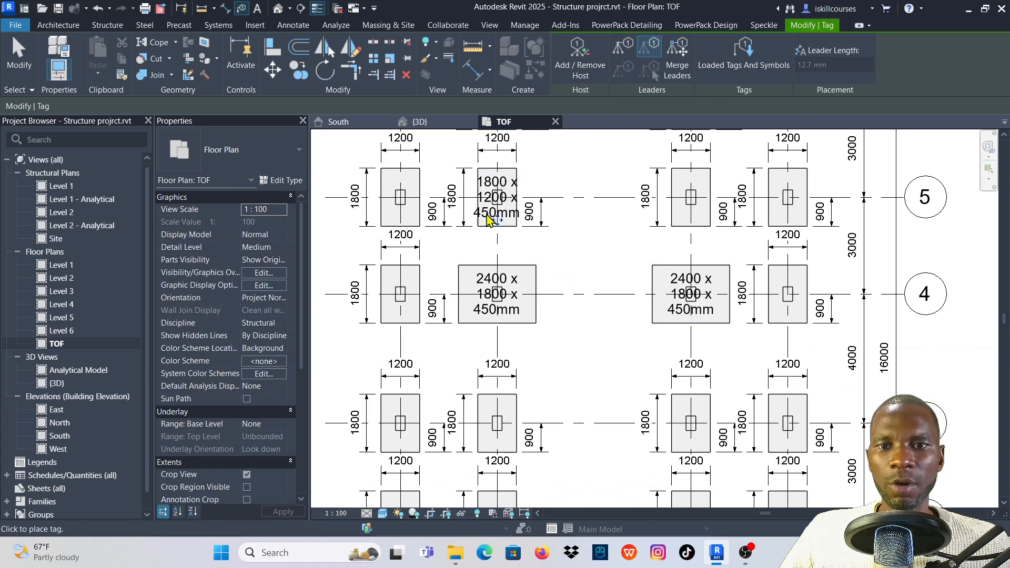
# Tag the footings at A-5, C-5, D-5 and D-4 with their type sizes.
pyautogui.click(411, 221)
pyautogui.scroll(-1, 704, 286)
pyautogui.click(705, 238)
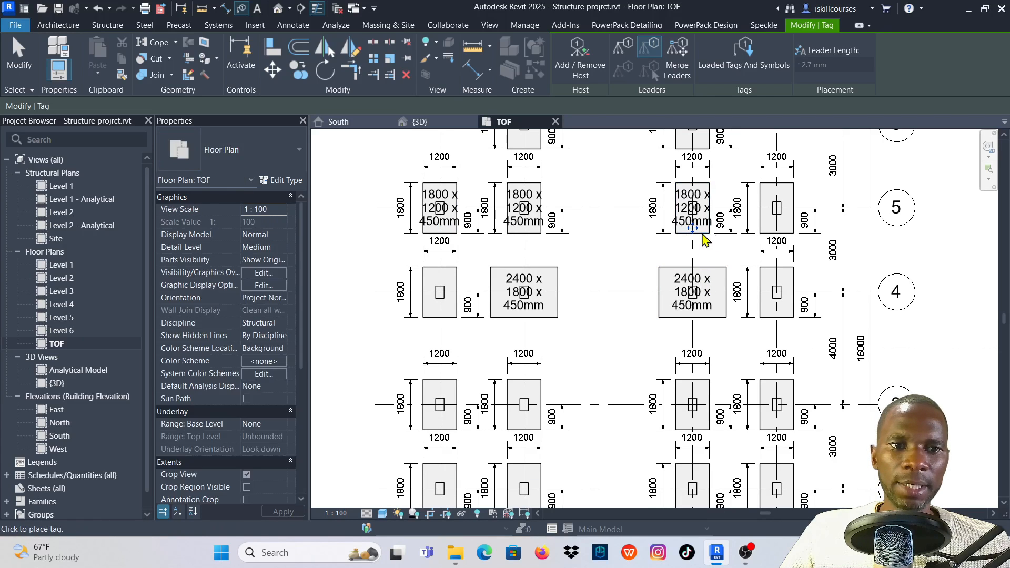
pyautogui.click(773, 224)
pyautogui.click(775, 307)
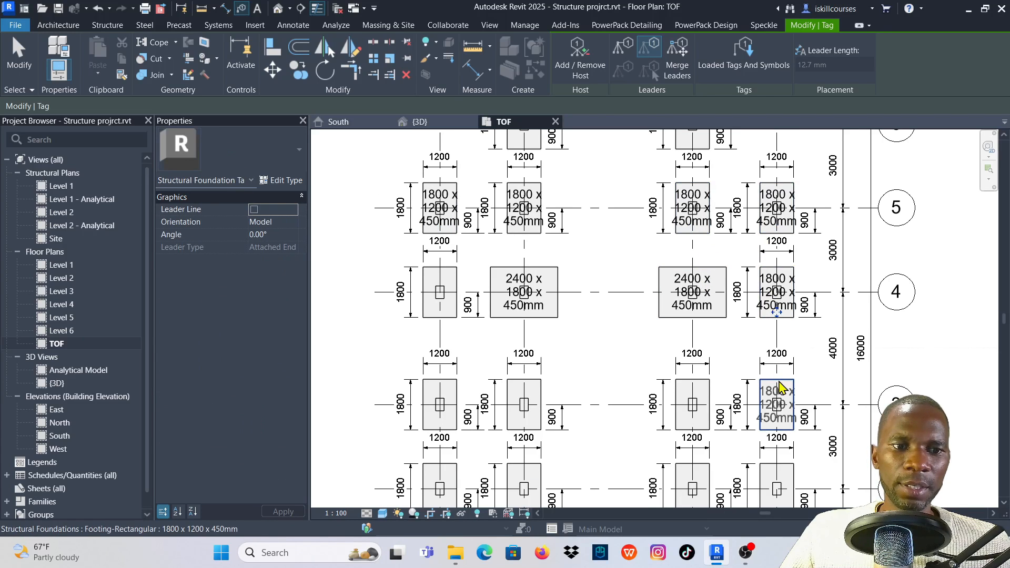
# Tag the four footings along grid 3, from grid D across to grid A.
pyautogui.click(780, 386)
pyautogui.click(695, 399)
pyautogui.click(541, 400)
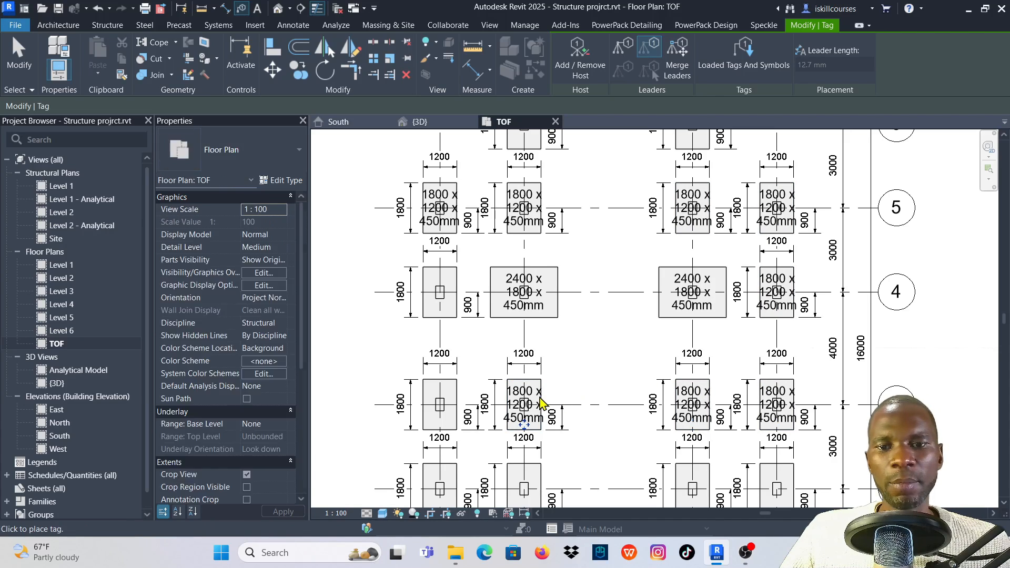
pyautogui.click(455, 398)
# Tag the two footings on grid 6, at B-6 and C-6.
pyautogui.scroll(-2, 593, 340)
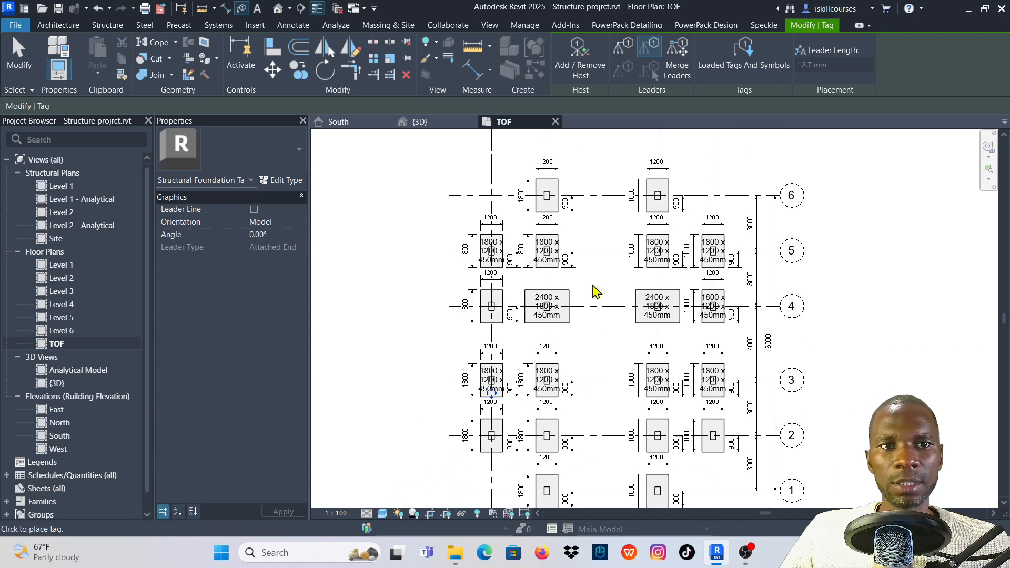
pyautogui.scroll(3, 564, 205)
pyautogui.click(556, 208)
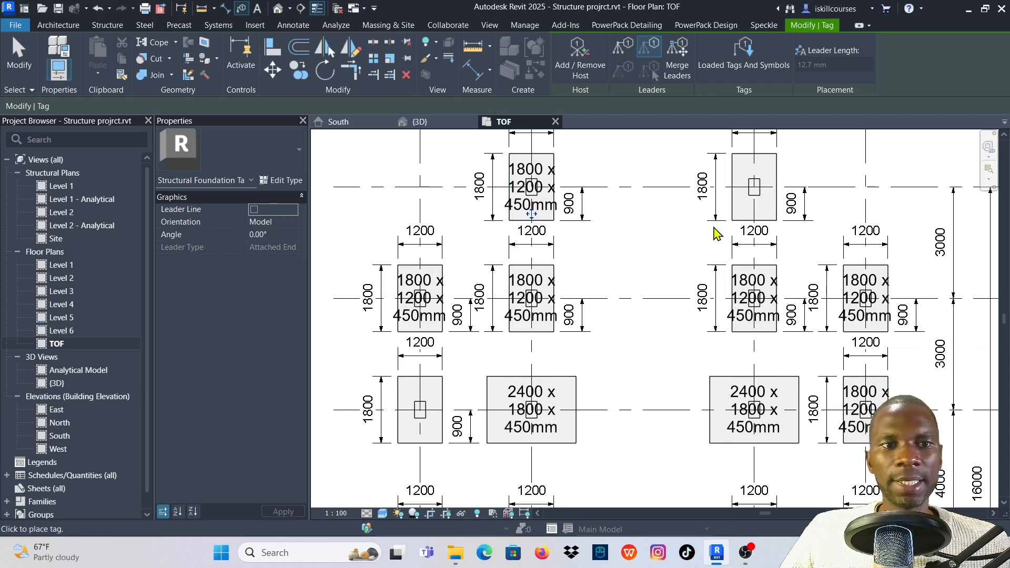
pyautogui.click(748, 210)
# Tag the four footings along grid 2, from grid D across to grid A.
pyautogui.scroll(-3, 717, 266)
pyautogui.scroll(2, 761, 400)
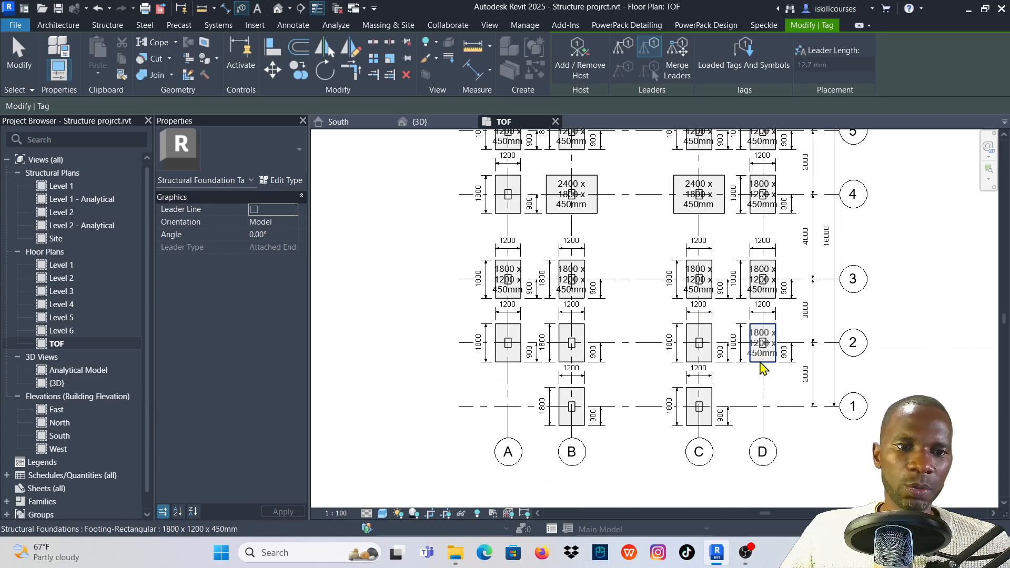
pyautogui.click(762, 363)
pyautogui.click(710, 354)
pyautogui.click(586, 357)
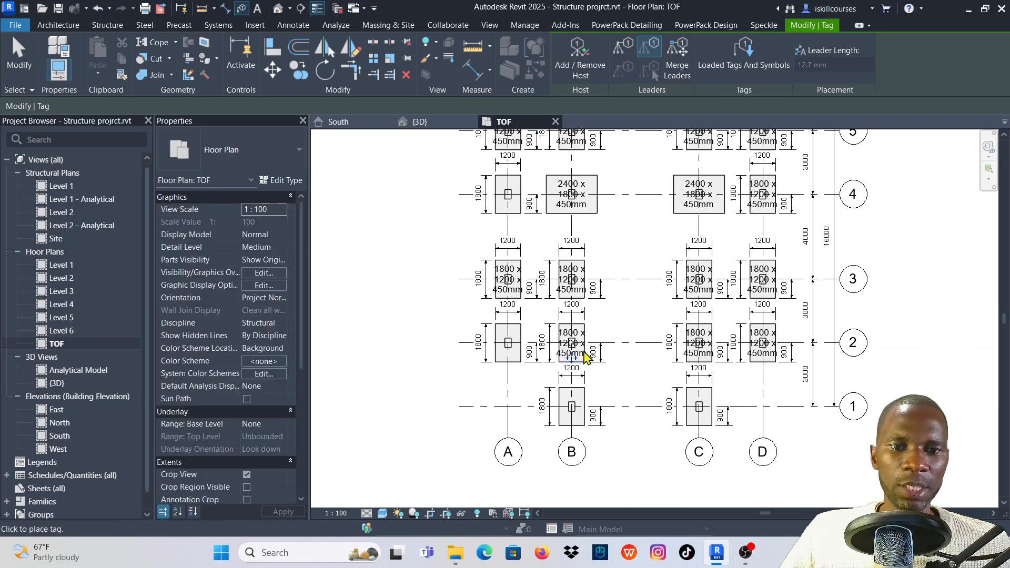
pyautogui.click(520, 352)
# Tag the remaining footings at B-1, C-1 and A-4, and end the Tag by Category command.
pyautogui.click(578, 402)
pyautogui.click(694, 395)
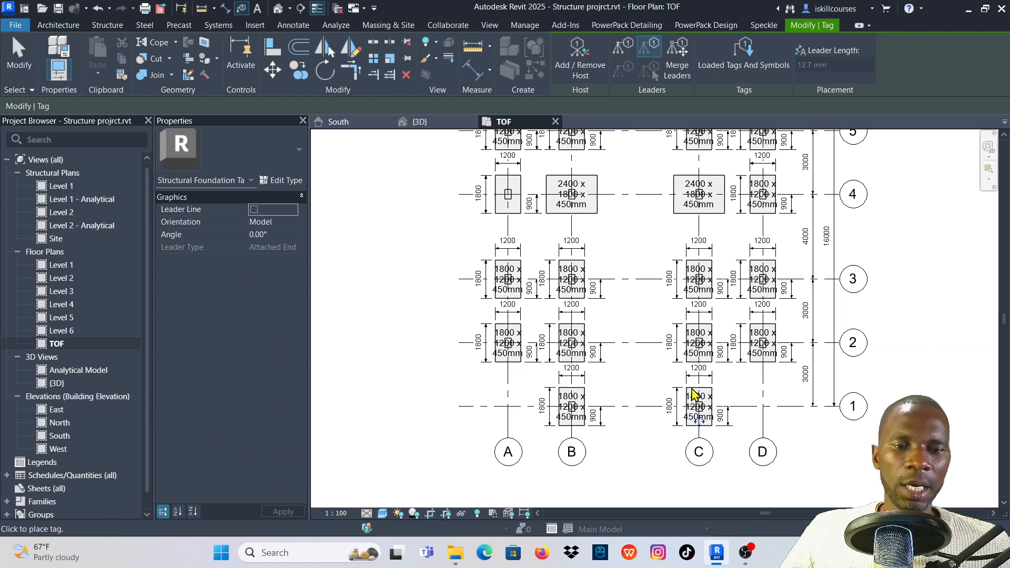
pyautogui.click(512, 213)
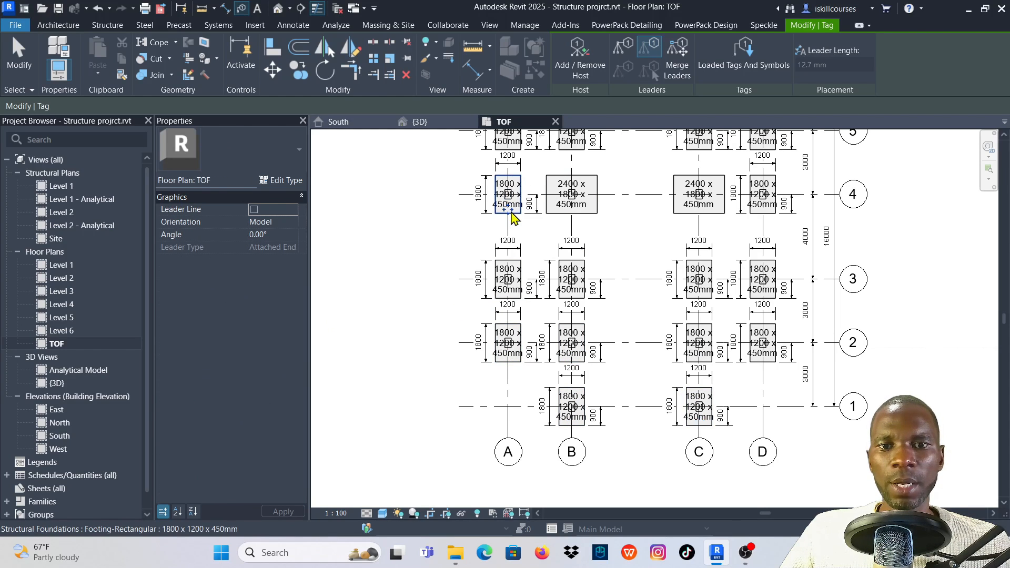
pyautogui.click(19, 58)
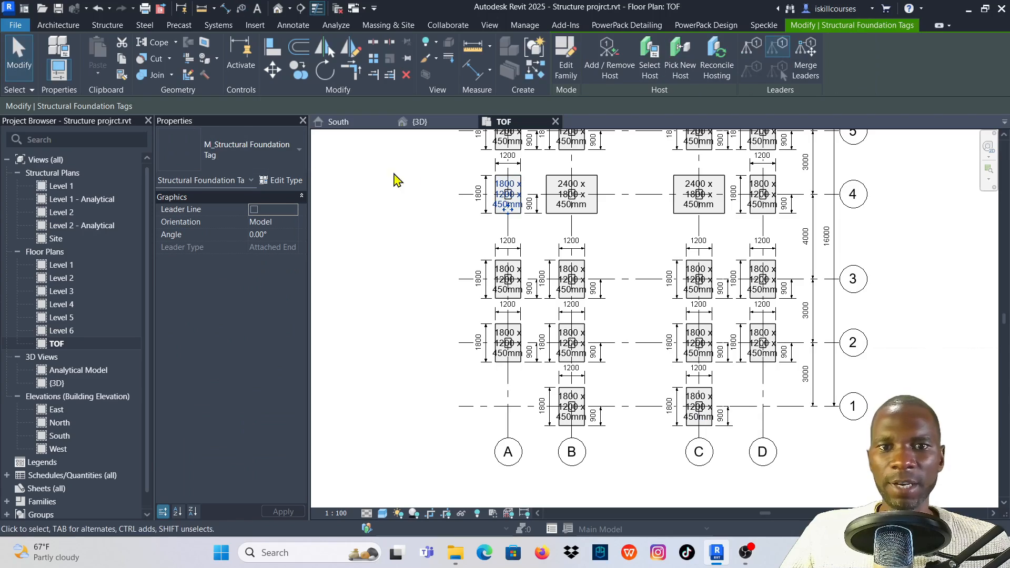
pyautogui.scroll(4, 542, 171)
pyautogui.press('Escape')
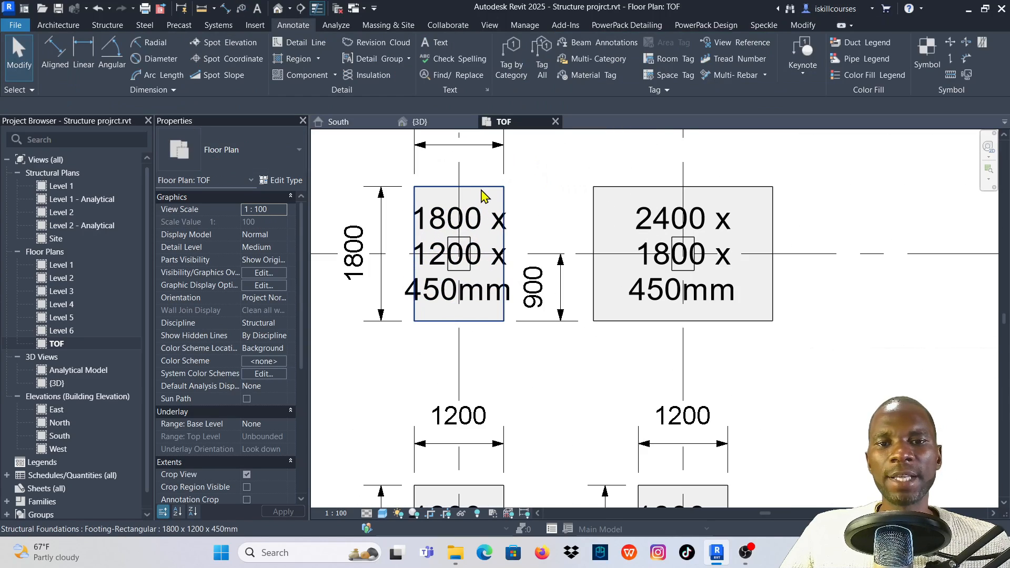
# Rename the 1800 x 1200 x 450mm rectangular footing type as BASE 1.
pyautogui.click(486, 197)
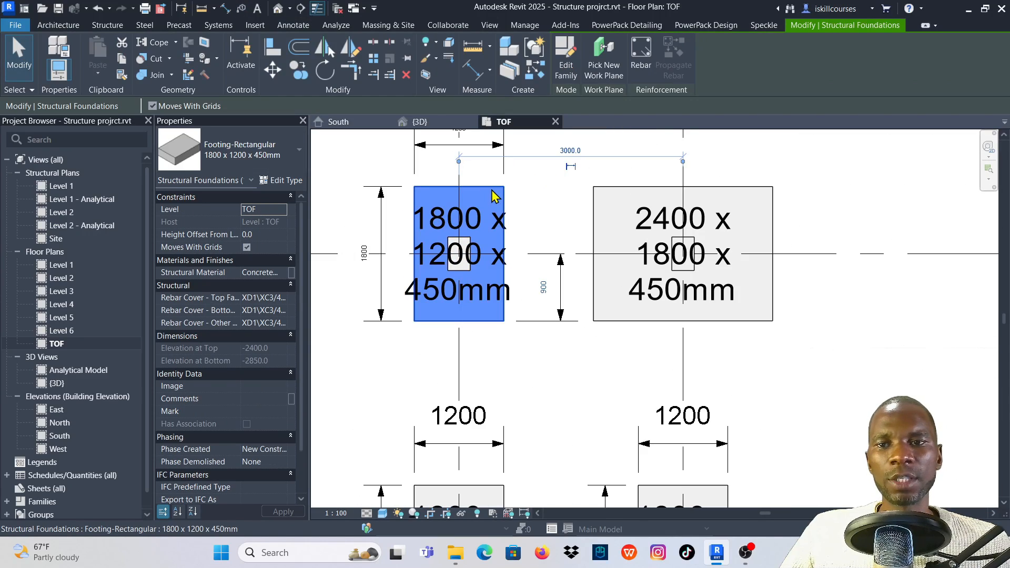
pyautogui.click(286, 181)
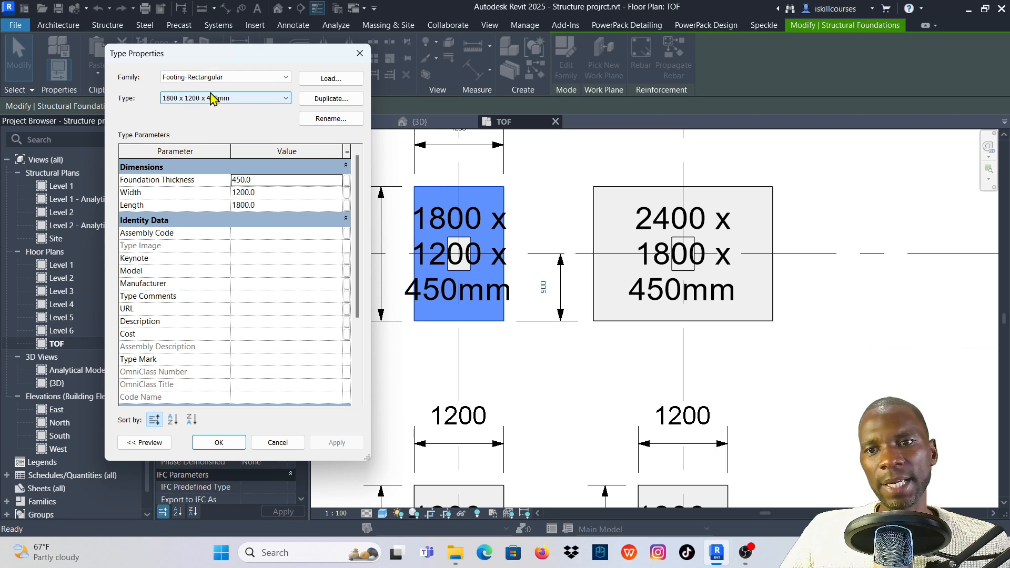
pyautogui.click(330, 119)
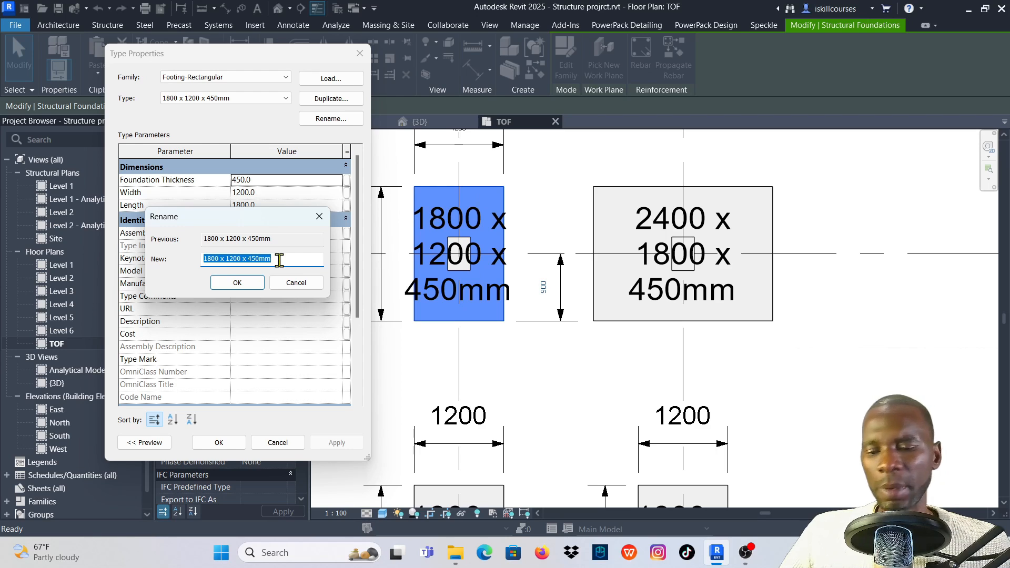
pyautogui.write('BASE 1')
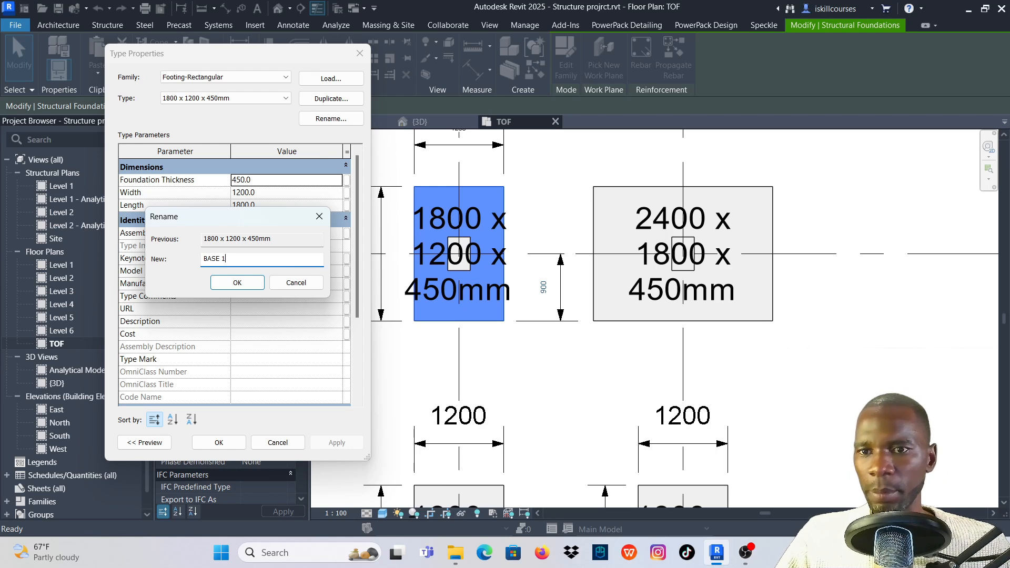
pyautogui.click(240, 284)
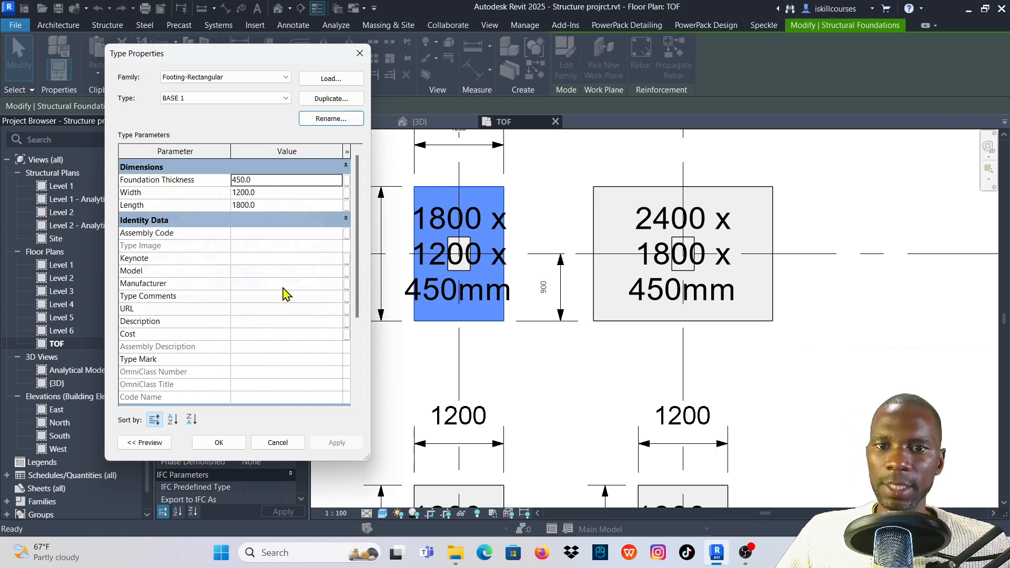
pyautogui.click(219, 443)
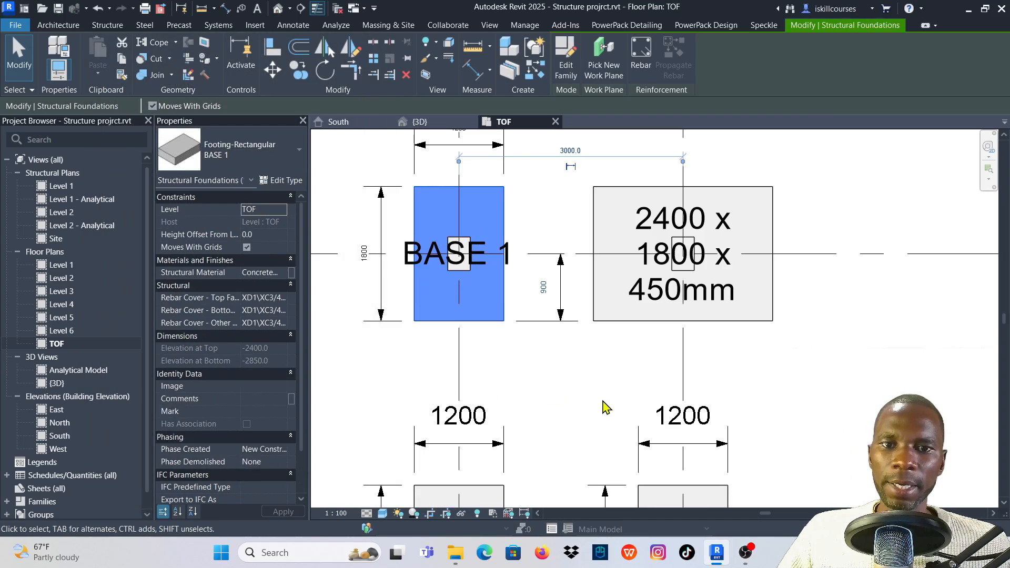
pyautogui.press('Escape')
# Rename the 2400 x 1800 x 450mm rectangular footing type, used at B-4 and C-4, as BASE 2.
pyautogui.scroll(-5, 548, 210)
pyautogui.scroll(5, 749, 325)
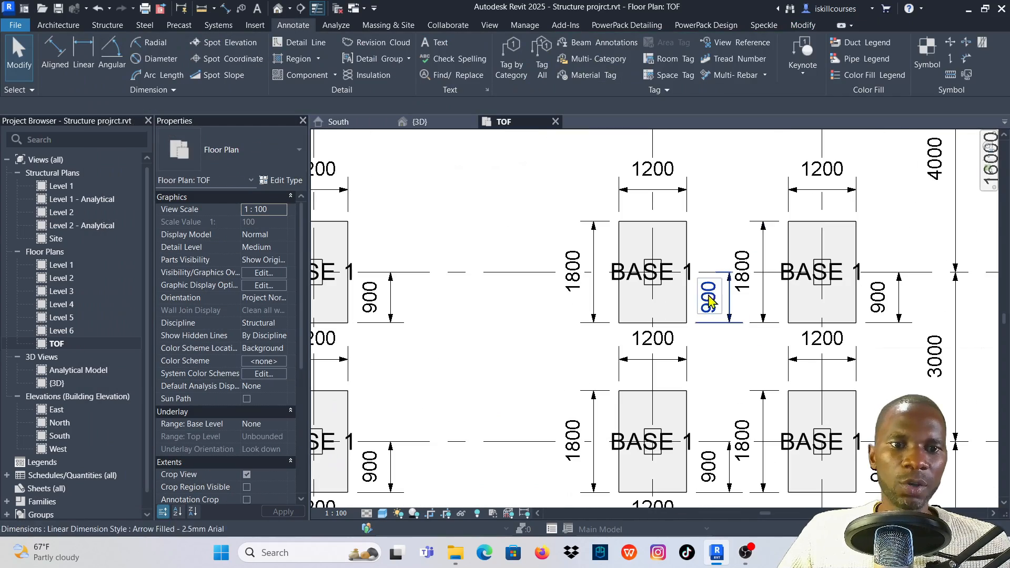
pyautogui.scroll(-5, 823, 347)
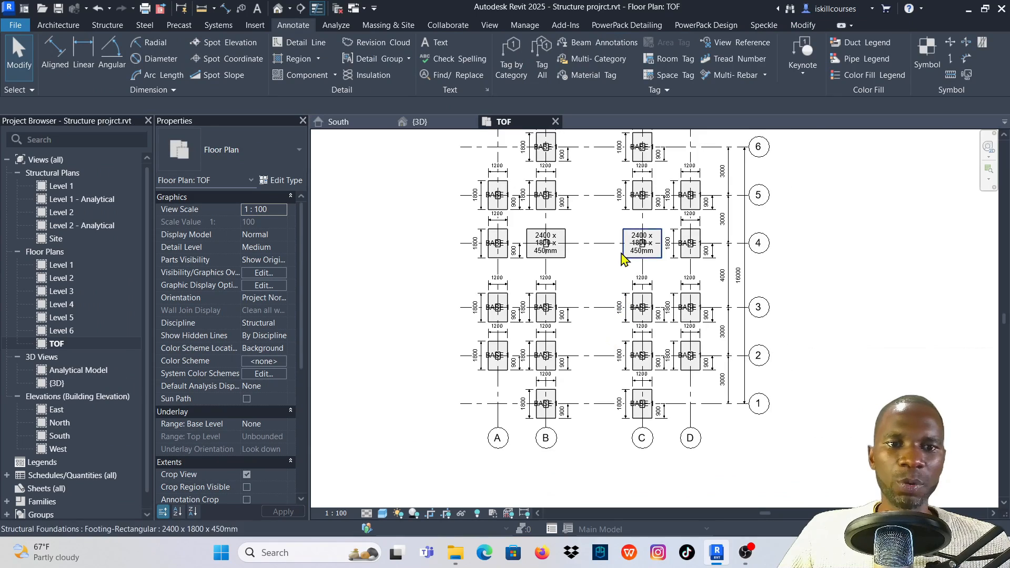
pyautogui.scroll(4, 552, 240)
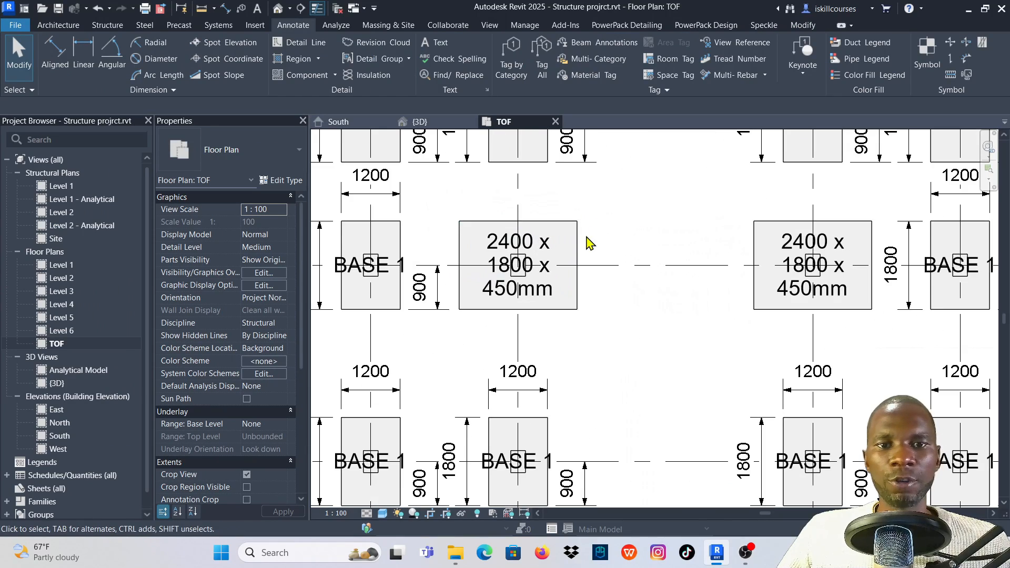
pyautogui.click(562, 244)
pyautogui.click(283, 180)
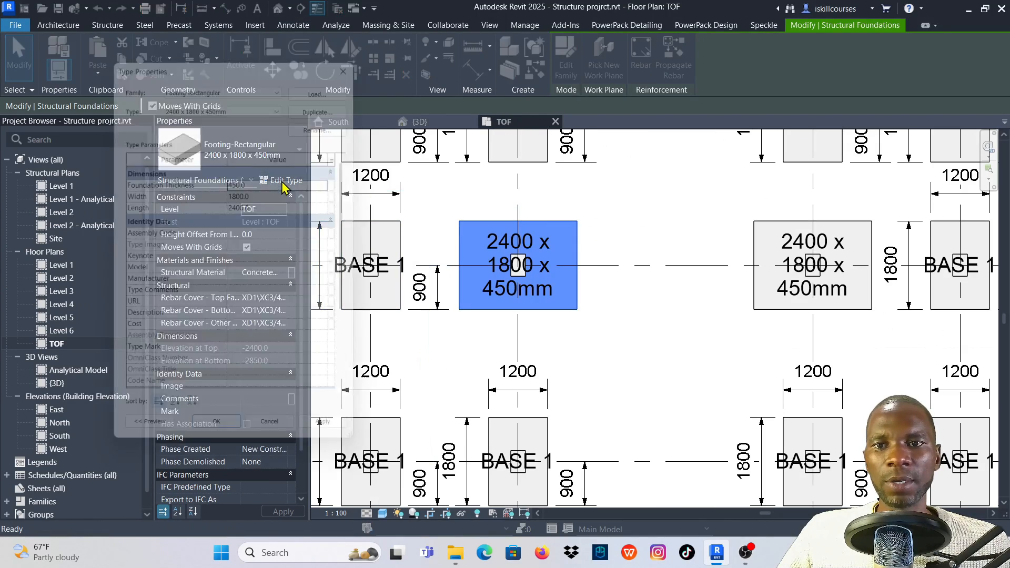
pyautogui.click(328, 119)
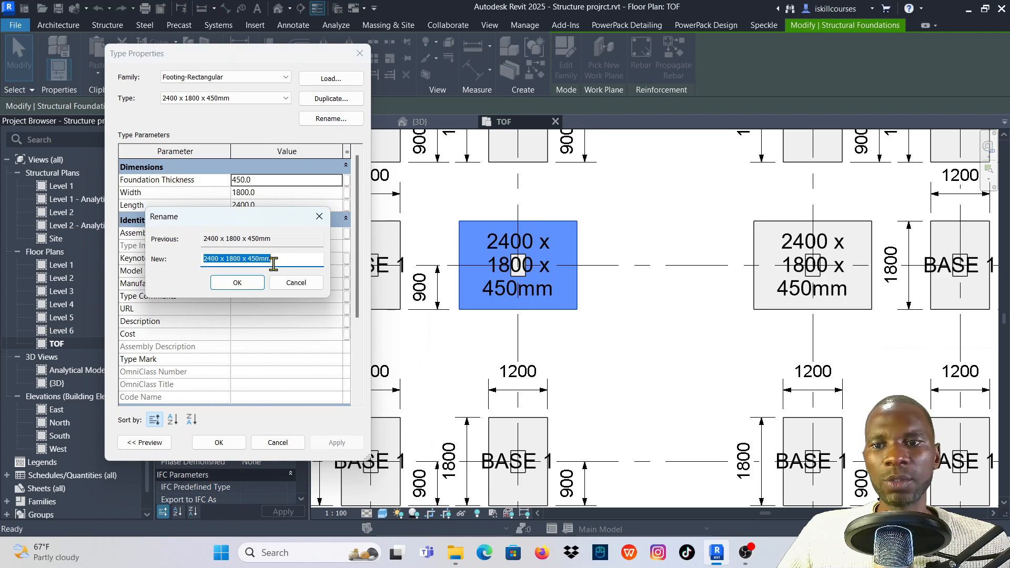
pyautogui.write('BAS')
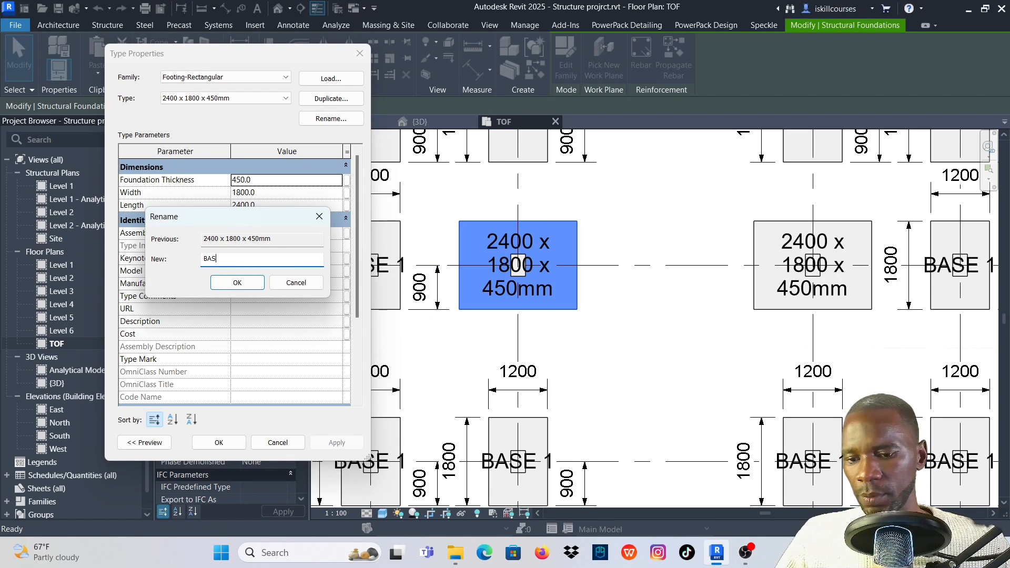
pyautogui.write('E 2')
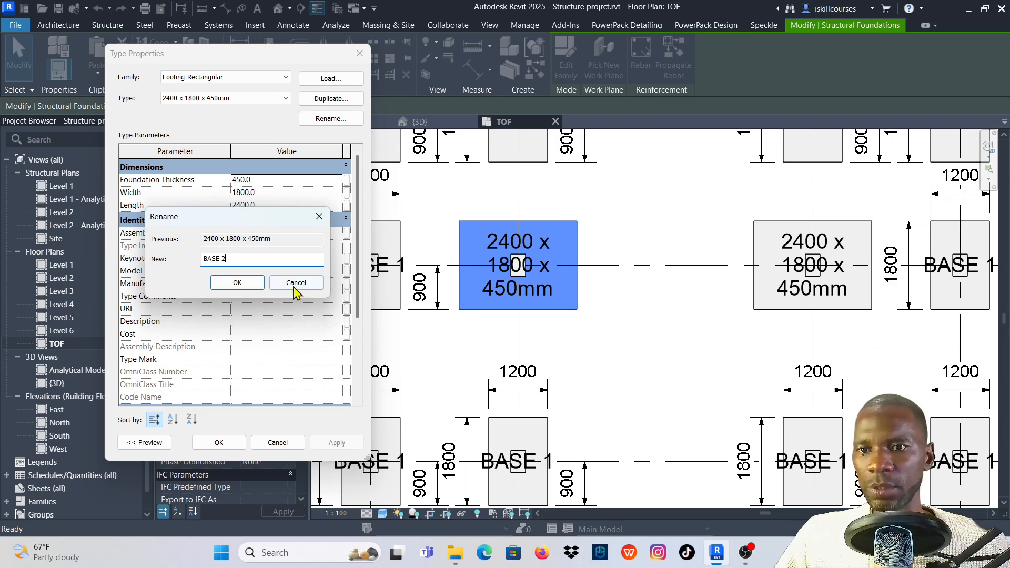
pyautogui.click(238, 283)
pyautogui.click(218, 444)
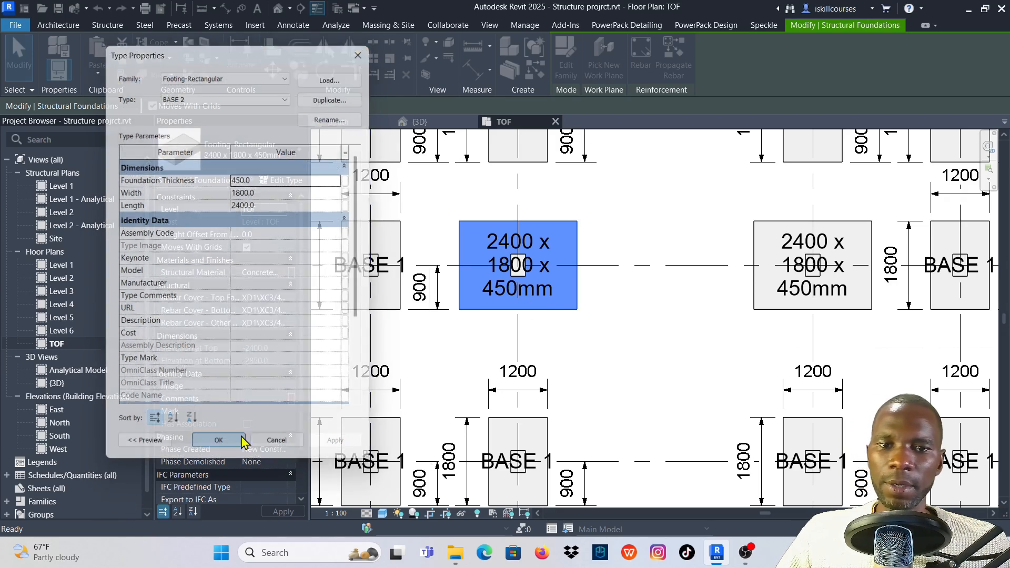
pyautogui.press('Escape')
# Select all structural foundation tags visible in the view and set their orientation to Vertical.
pyautogui.scroll(-3, 505, 286)
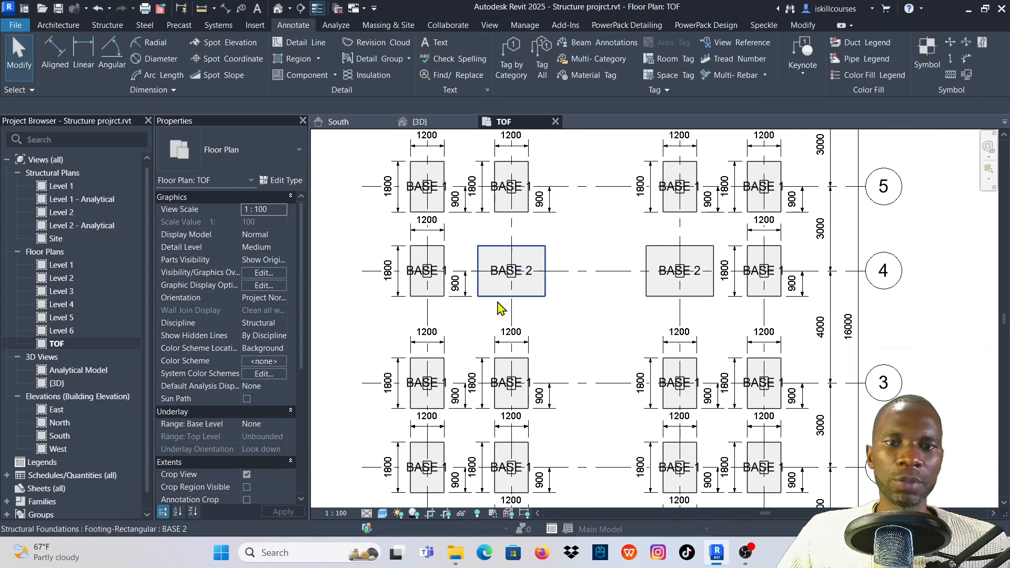
pyautogui.scroll(-4, 550, 279)
pyautogui.scroll(6, 528, 223)
pyautogui.scroll(2, 528, 223)
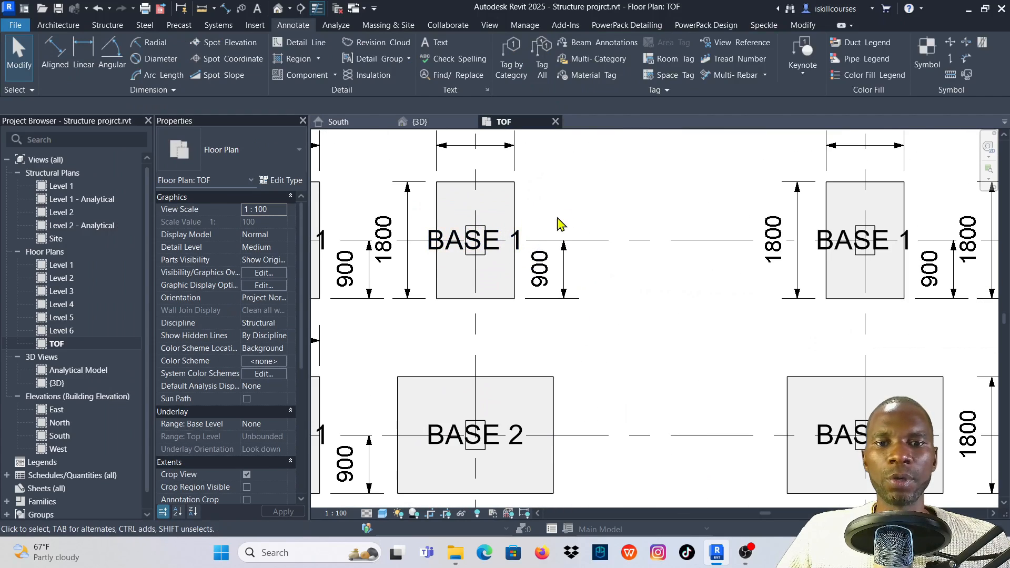
pyautogui.scroll(-1, 546, 210)
pyautogui.scroll(-2, 546, 225)
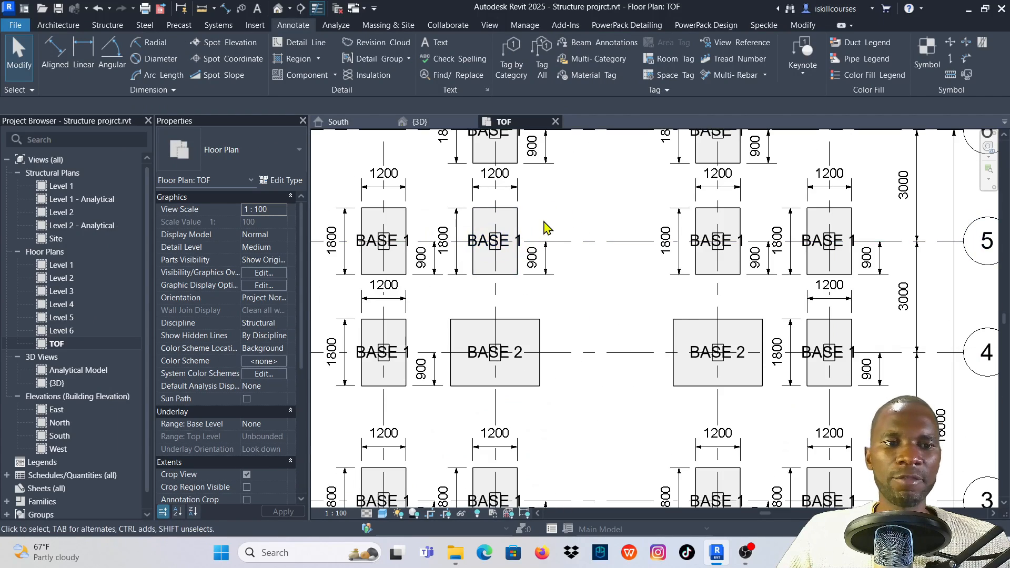
pyautogui.scroll(3, 548, 220)
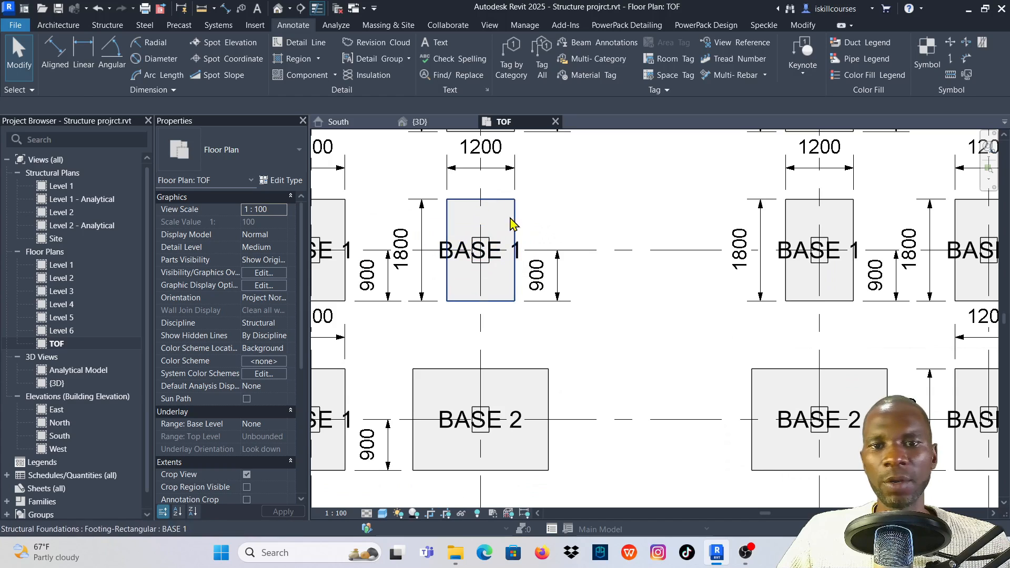
pyautogui.scroll(3, 534, 234)
pyautogui.click(516, 255)
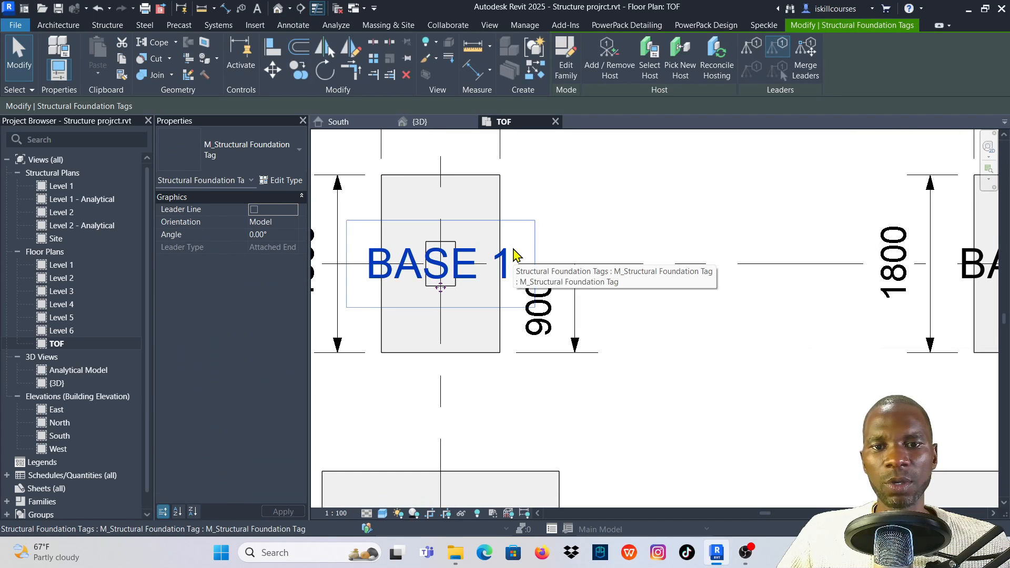
pyautogui.rightClick(516, 255)
pyautogui.moveTo(637, 349)
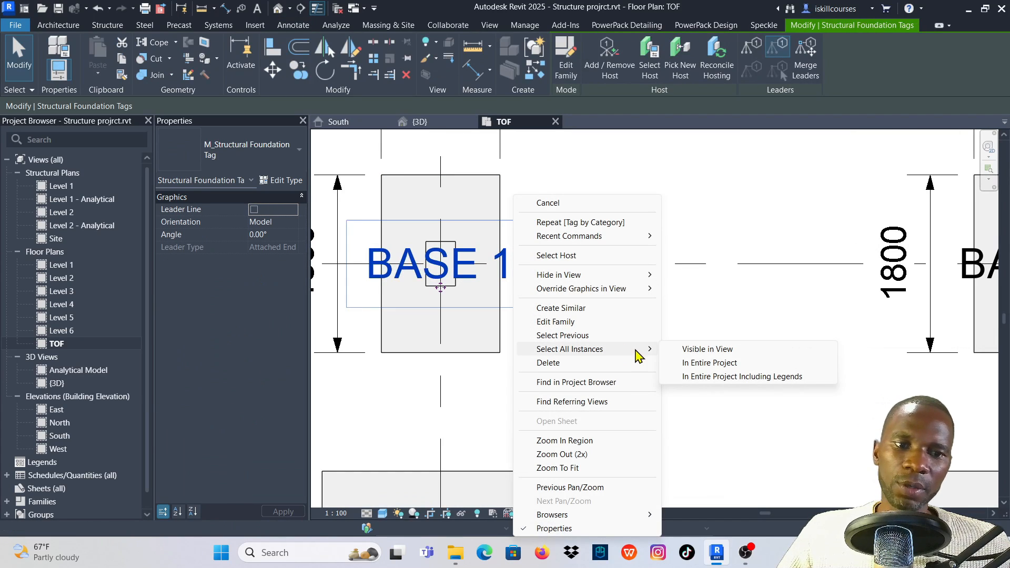
pyautogui.click(701, 350)
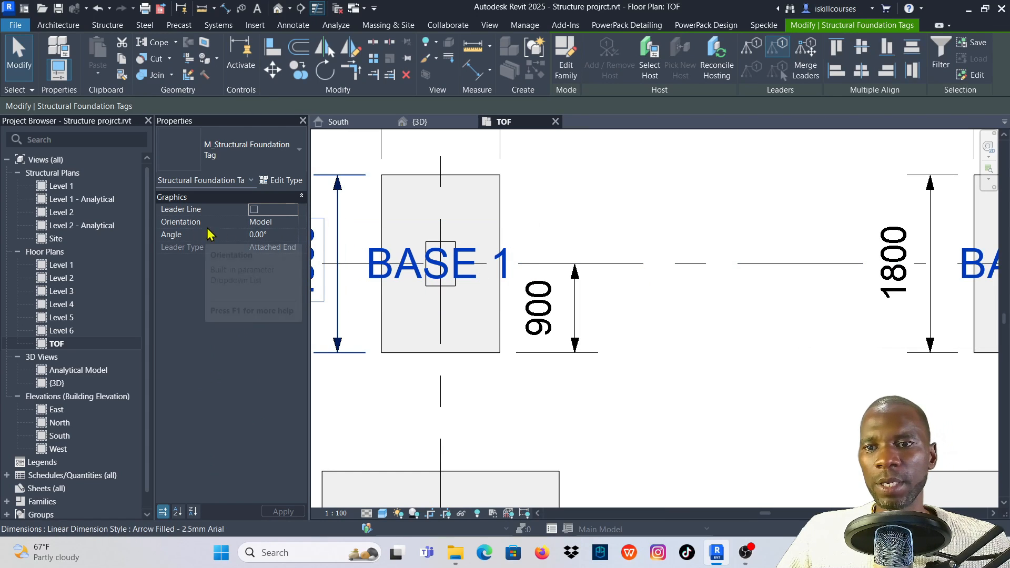
pyautogui.click(293, 224)
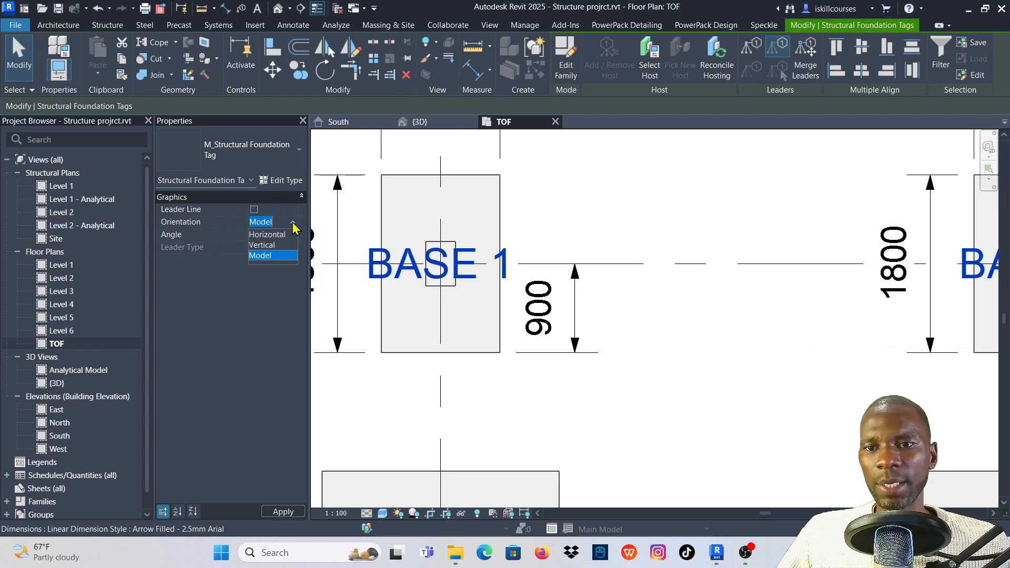
pyautogui.click(268, 245)
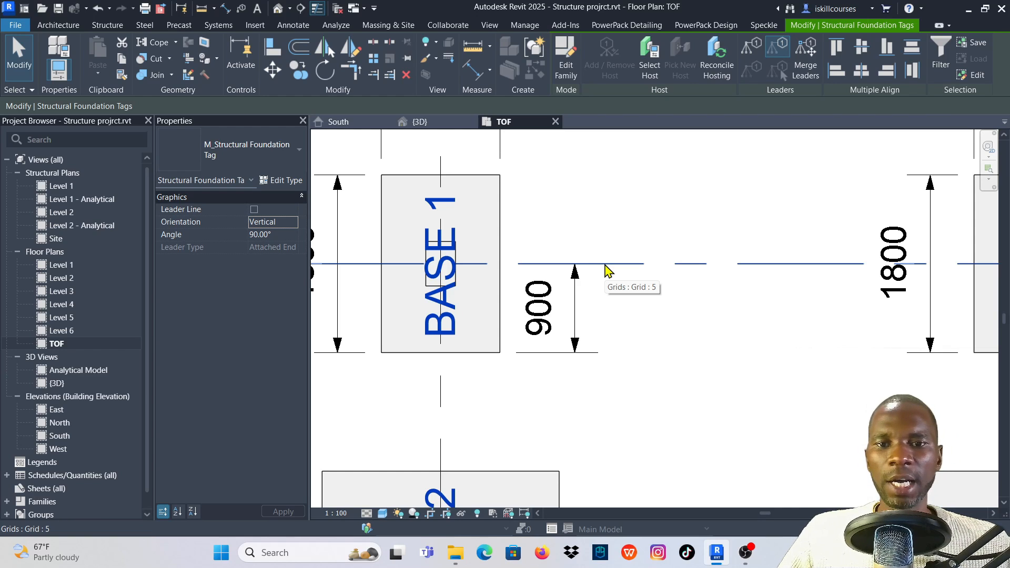
# Try to shift the selected footing tags right, clear of the column outlines and toward the footings' right edges.
pyautogui.press('Right')
pyautogui.press('Right')
pyautogui.press('Right')
pyautogui.press('Right')
pyautogui.press('Right')
pyautogui.press('Right')
pyautogui.press('Right')
pyautogui.press('Right')
pyautogui.press('Right')
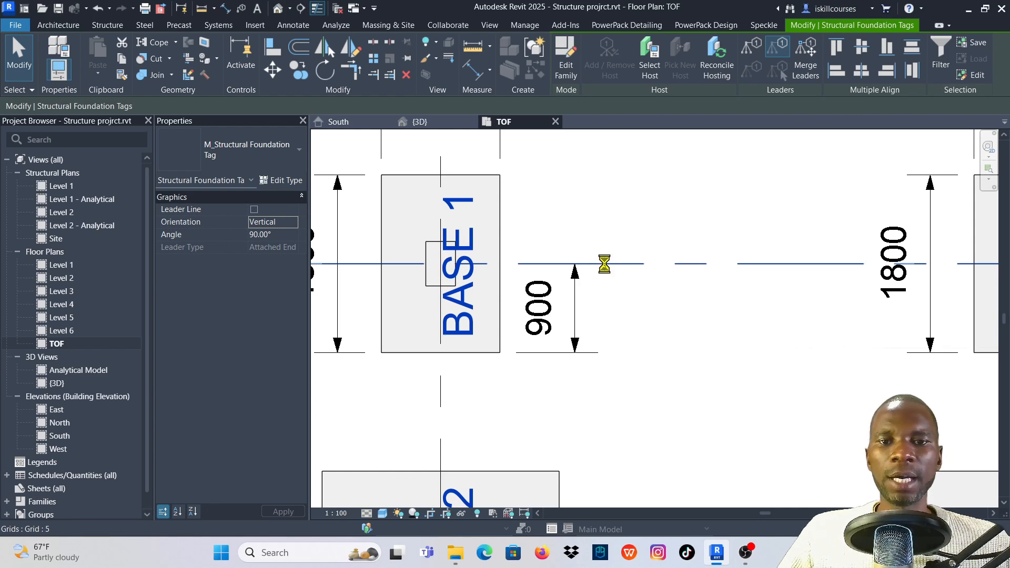
pyautogui.press('Right')
pyautogui.press('Right')
pyautogui.press('Right')
pyautogui.press('Right')
pyautogui.press('Right')
pyautogui.press('Right')
pyautogui.press('Right')
pyautogui.press('Right')
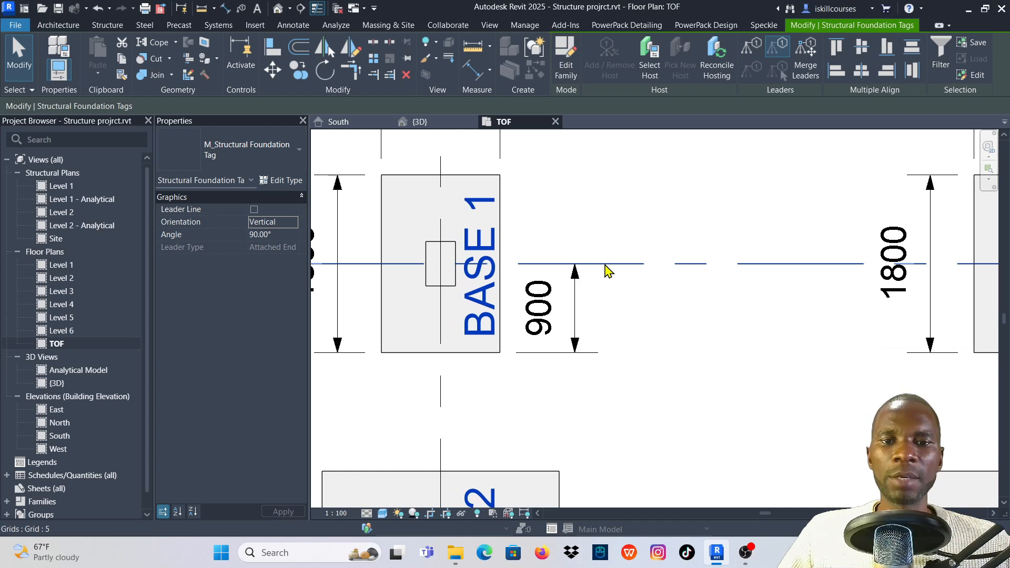
pyautogui.press('Right')
pyautogui.press('Right')
pyautogui.press('Right')
pyautogui.press('Right')
pyautogui.press('Right')
pyautogui.press('Right')
pyautogui.press('Right')
pyautogui.press('Right')
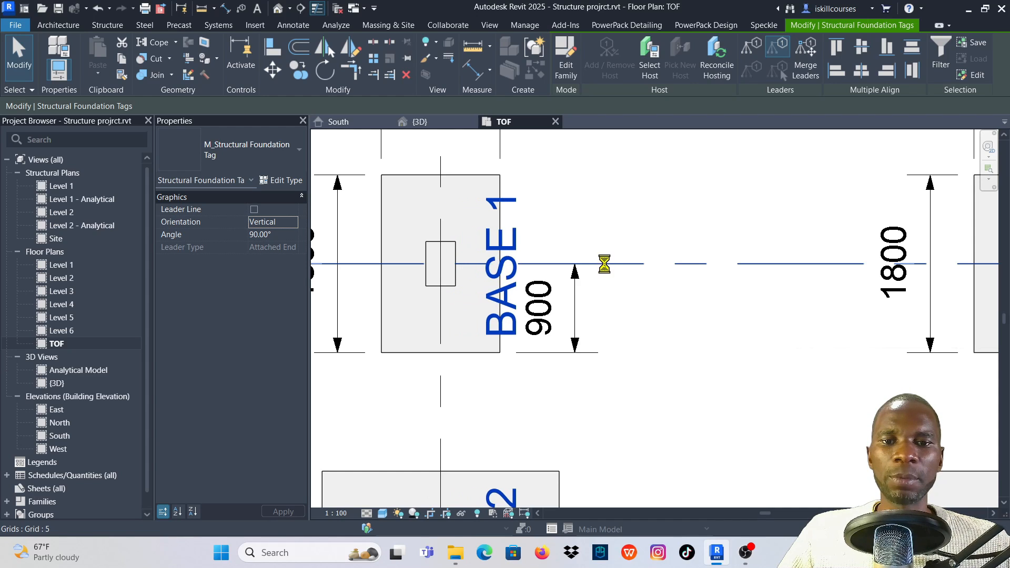
pyautogui.press('Right')
pyautogui.press('Right')
pyautogui.press('Right')
pyautogui.press('Right')
pyautogui.press('Right')
pyautogui.press('Right')
pyautogui.press('Right')
pyautogui.press('Right')
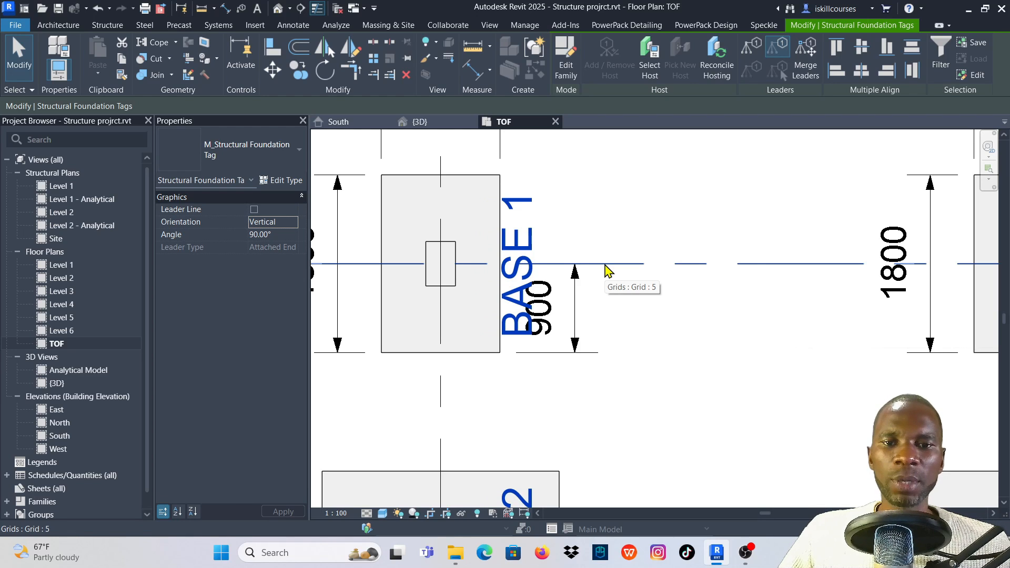
pyautogui.scroll(-4, 608, 271)
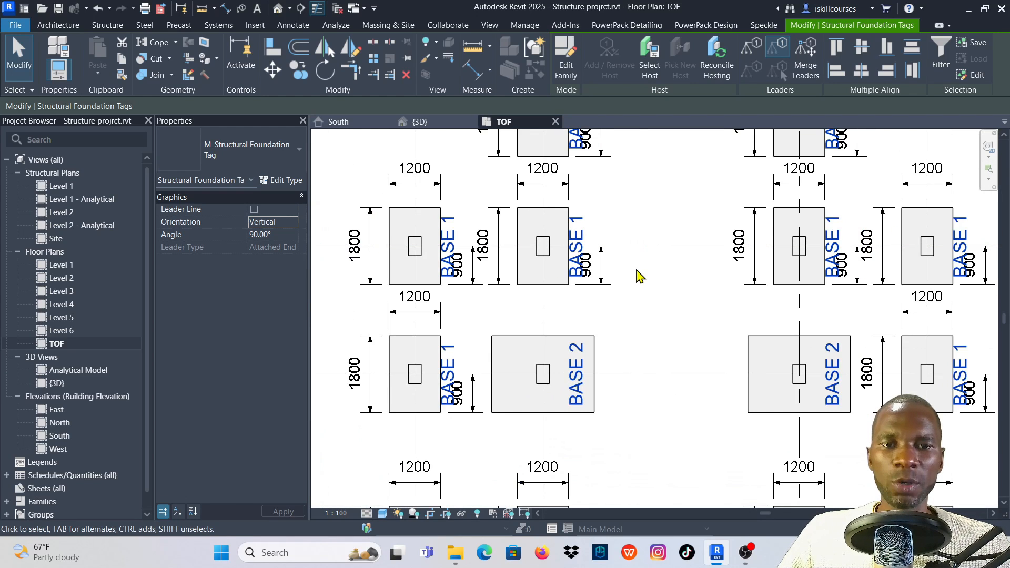
pyautogui.press('Right')
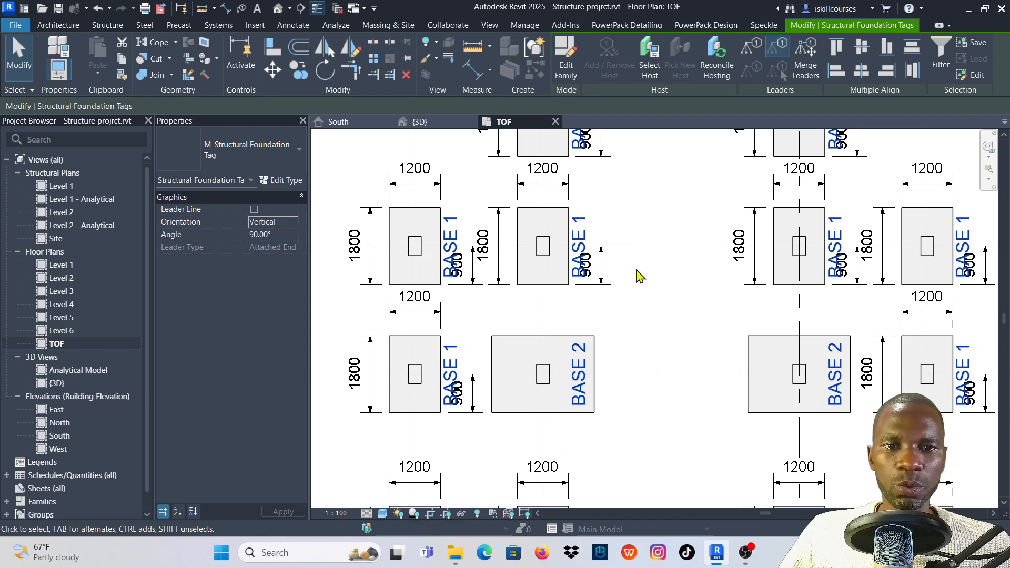
pyautogui.press('Left')
pyautogui.press('Left')
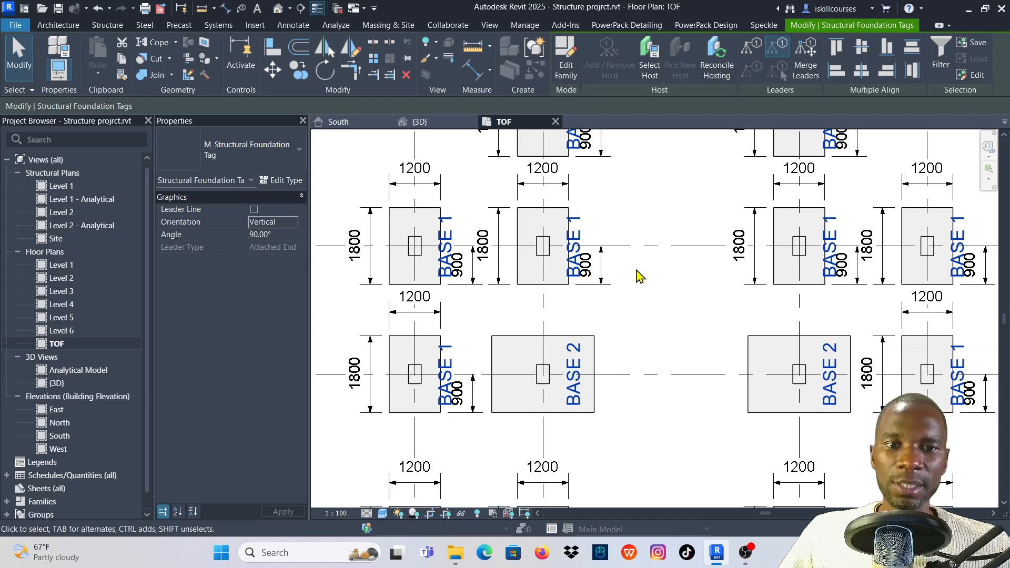
pyautogui.press('Right')
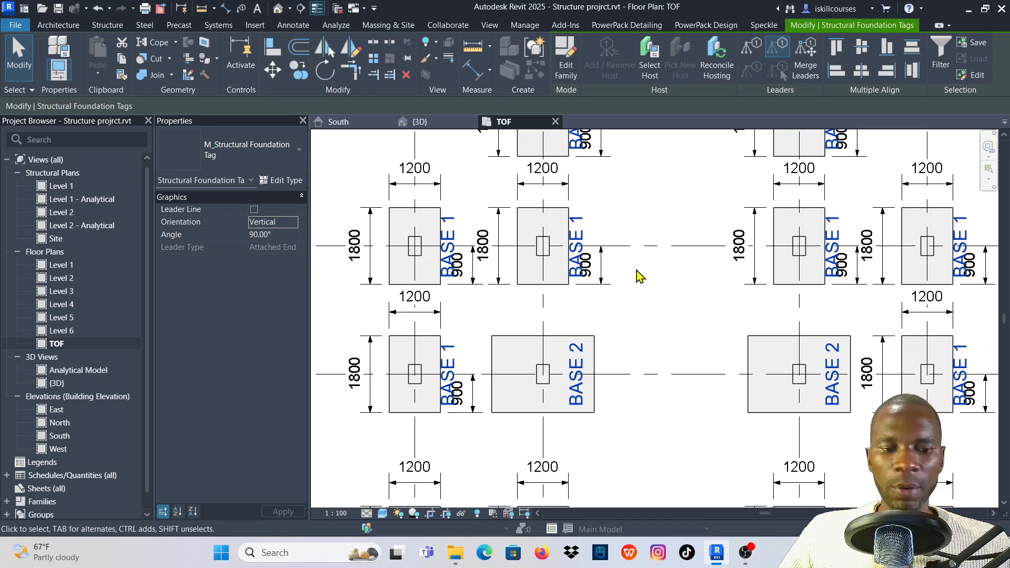
pyautogui.press('Right')
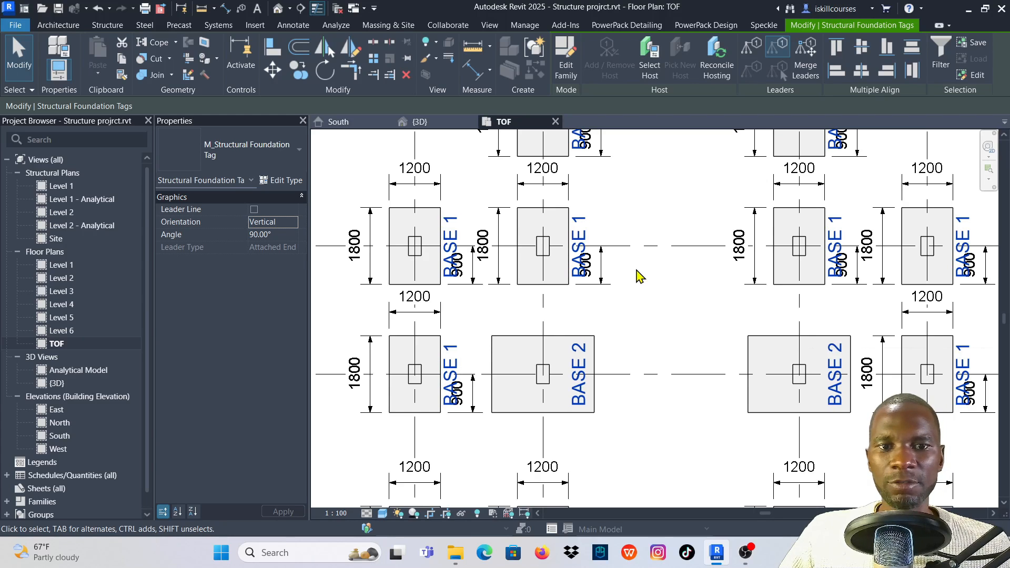
# Move all selected footing tags left of the columns, so the BASE 1 tags sit between the footings and their 1800 dimensions, and deselect them.
pyautogui.press('Left')
pyautogui.press('Left')
pyautogui.press('Left')
pyautogui.press('Left')
pyautogui.press('Left')
pyautogui.press('Left')
pyautogui.press('Left')
pyautogui.press('Left')
pyautogui.press('Left')
pyautogui.press('Left')
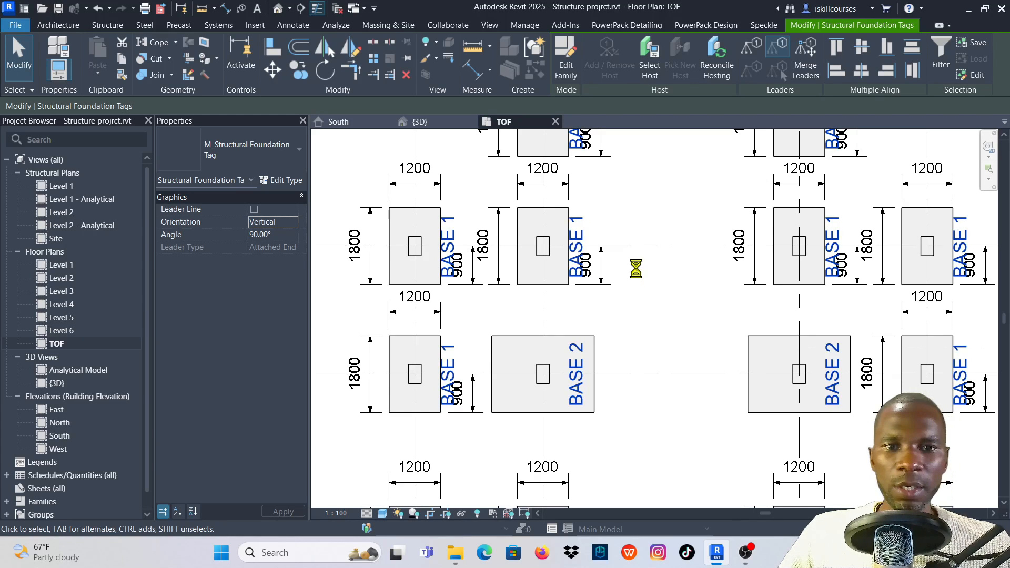
pyautogui.press('Left')
pyautogui.press('Left')
pyautogui.press('Left')
pyautogui.press('Left')
pyautogui.press('Left')
pyautogui.press('Left')
pyautogui.press('Left')
pyautogui.press('Left')
pyautogui.press('Left')
pyautogui.press('Left')
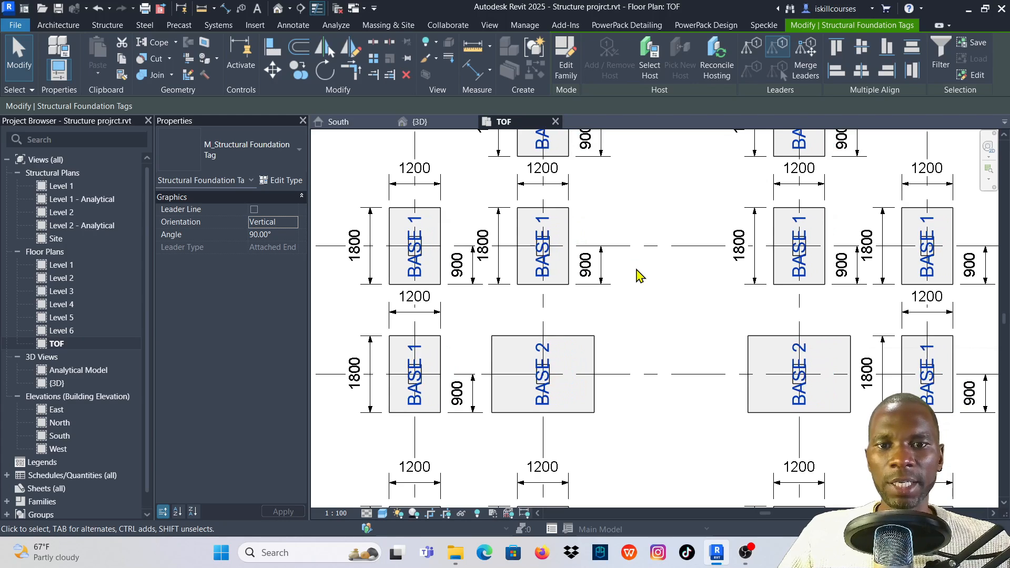
pyautogui.press('Left')
pyautogui.press('Left')
pyautogui.press('Left')
pyautogui.press('Left')
pyautogui.press('Left')
pyautogui.press('Left')
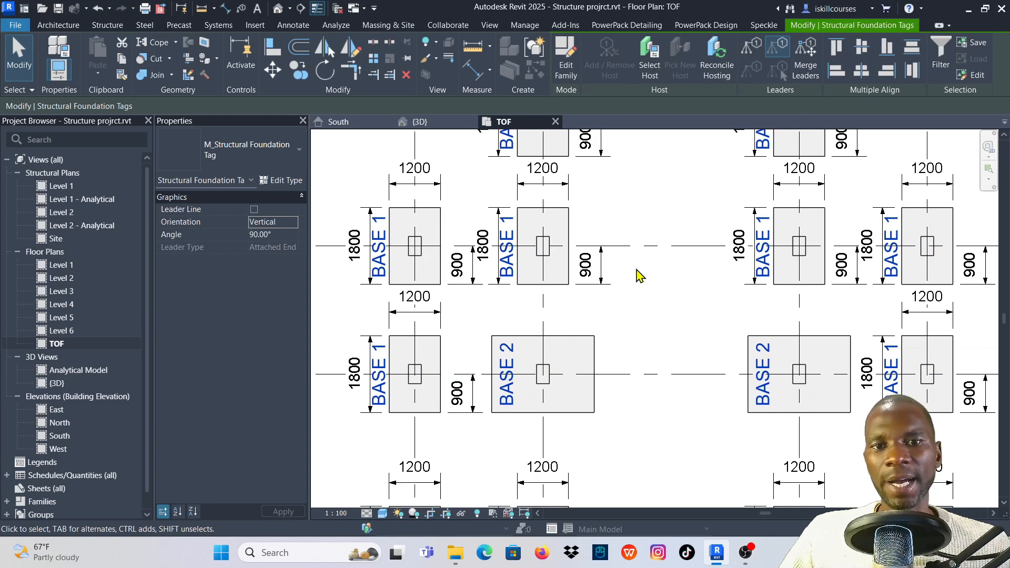
pyautogui.scroll(-3, 639, 275)
pyautogui.click(661, 165)
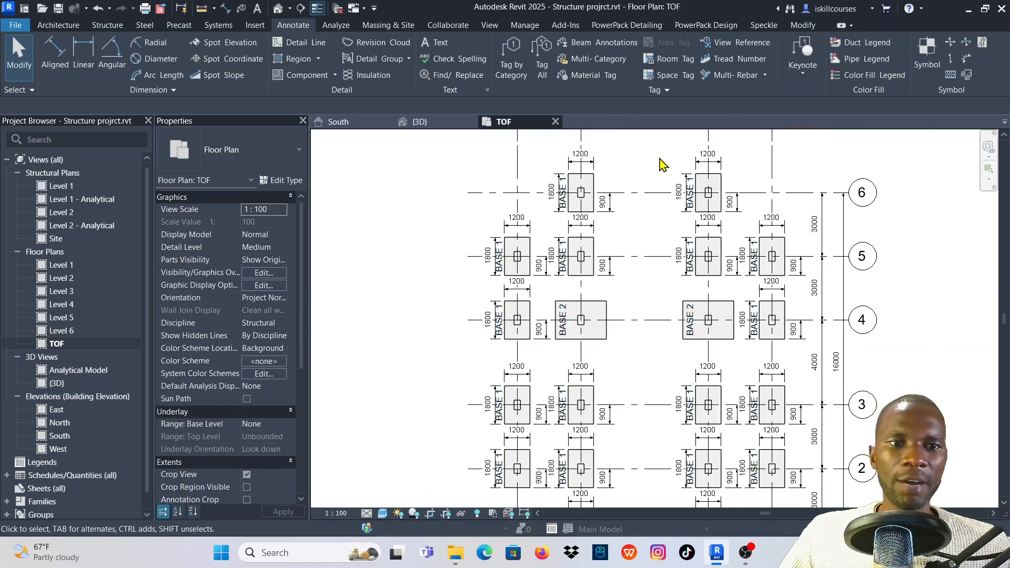
# Start Tag by Category and tag the 300 x 450mm columns at B-4, C-4, D-4 and A-4.
pyautogui.scroll(4, 706, 198)
pyautogui.scroll(-4, 514, 221)
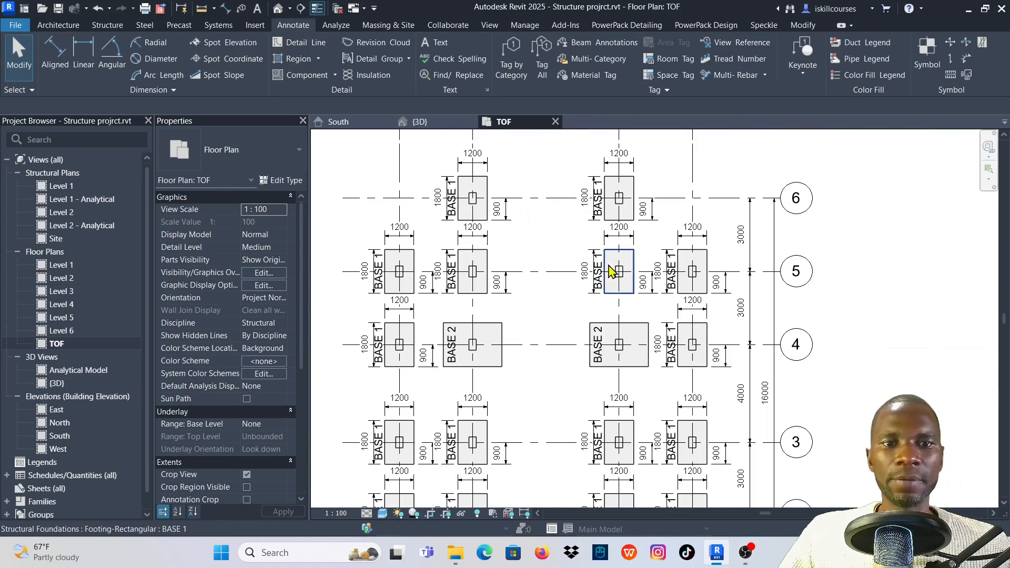
pyautogui.scroll(-2, 563, 208)
pyautogui.scroll(3, 502, 303)
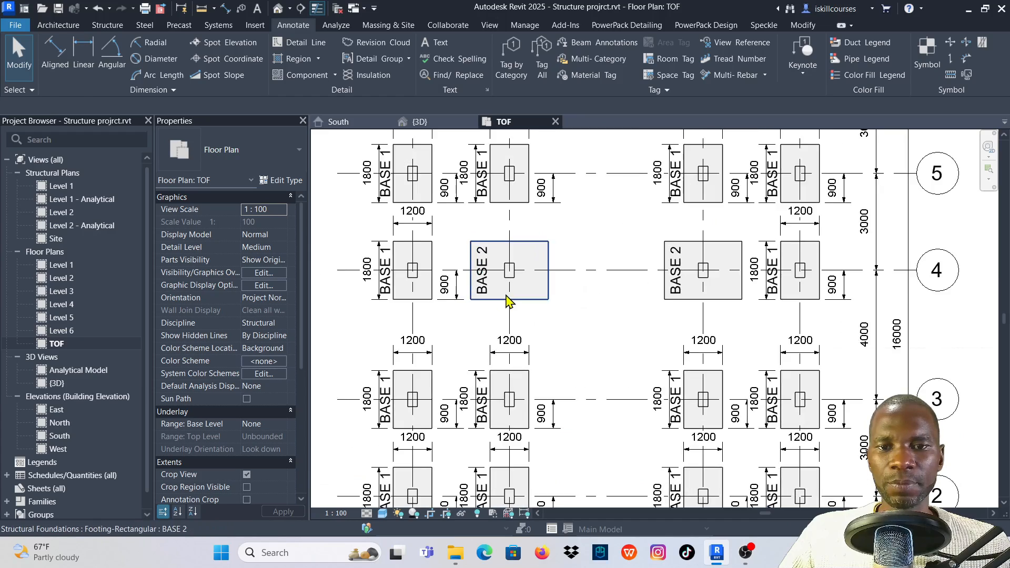
pyautogui.scroll(2, 576, 247)
pyautogui.scroll(1, 532, 258)
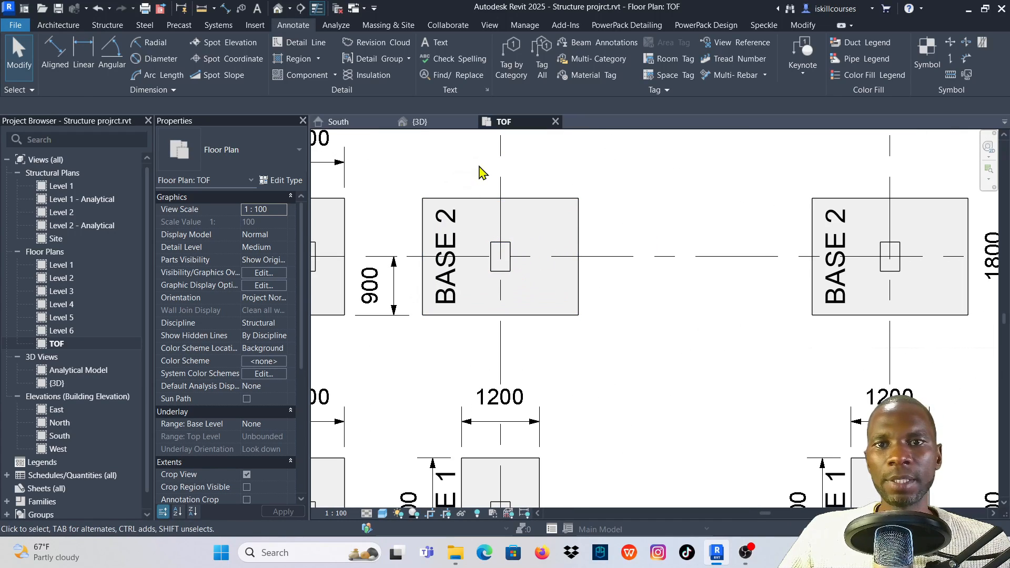
pyautogui.click(512, 61)
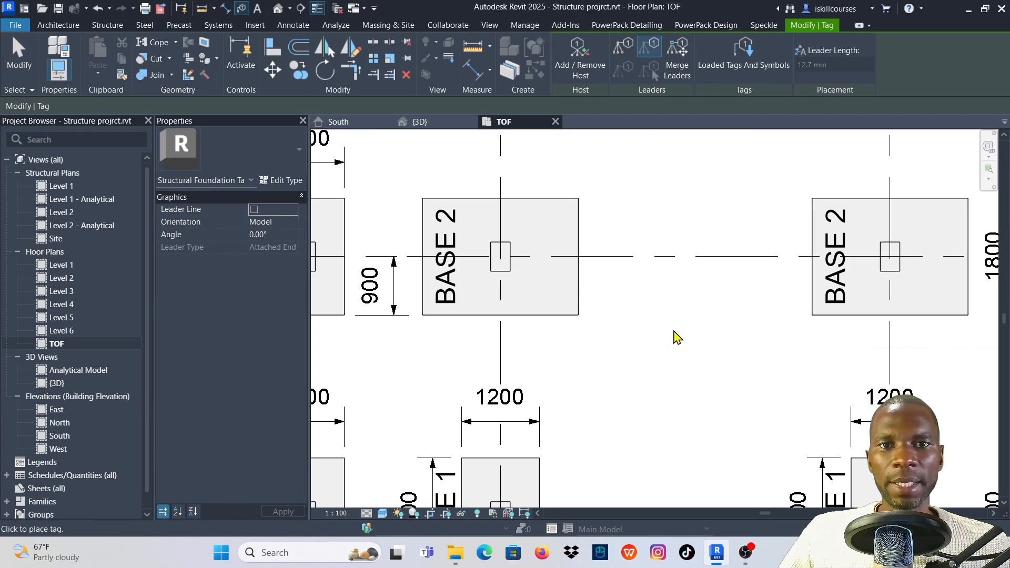
pyautogui.click(508, 273)
pyautogui.scroll(-3, 671, 312)
pyautogui.scroll(2, 761, 284)
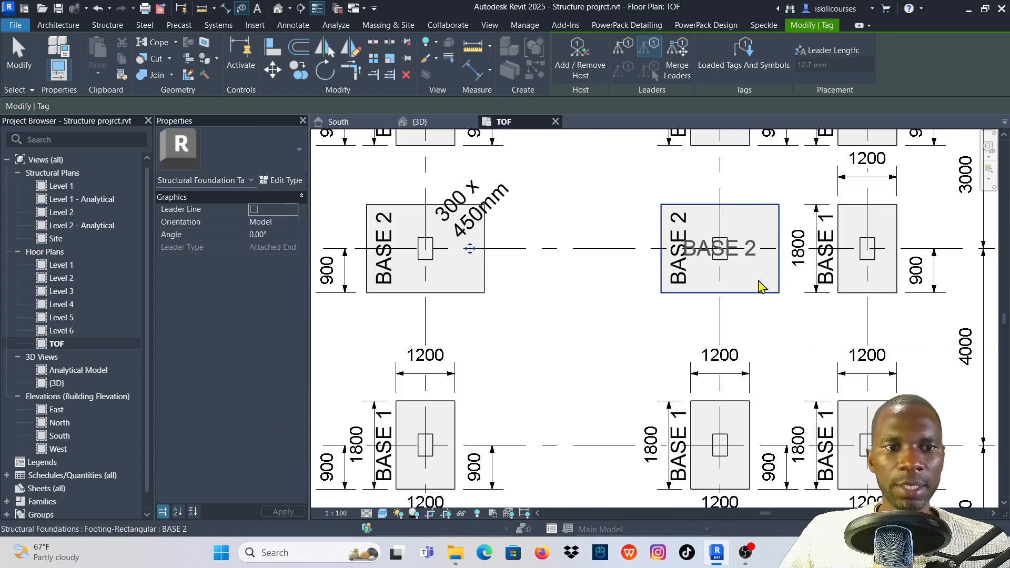
pyautogui.click(729, 267)
pyautogui.scroll(-2, 763, 269)
pyautogui.scroll(3, 815, 266)
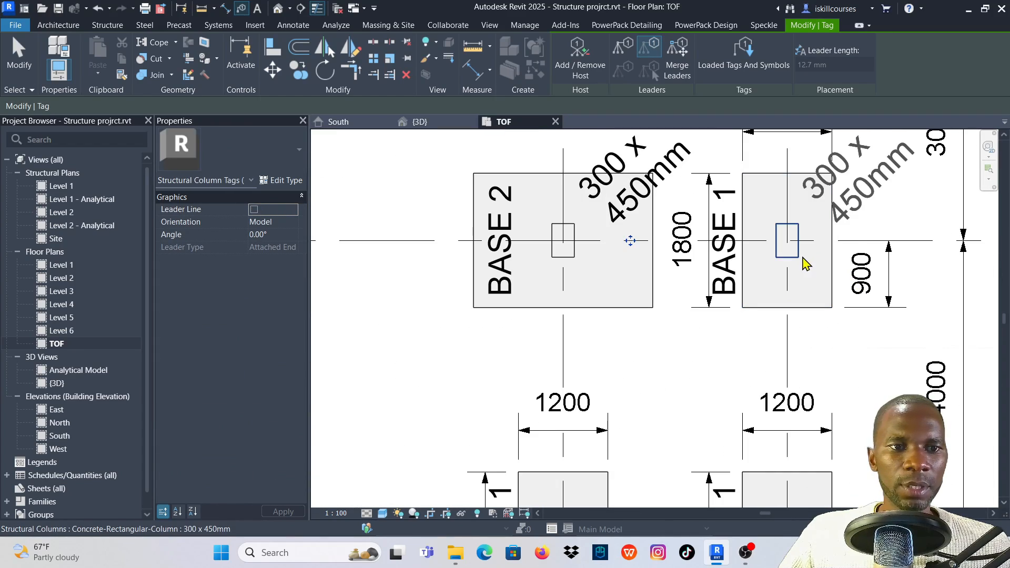
pyautogui.click(807, 265)
pyautogui.scroll(-3, 805, 263)
pyautogui.click(379, 264)
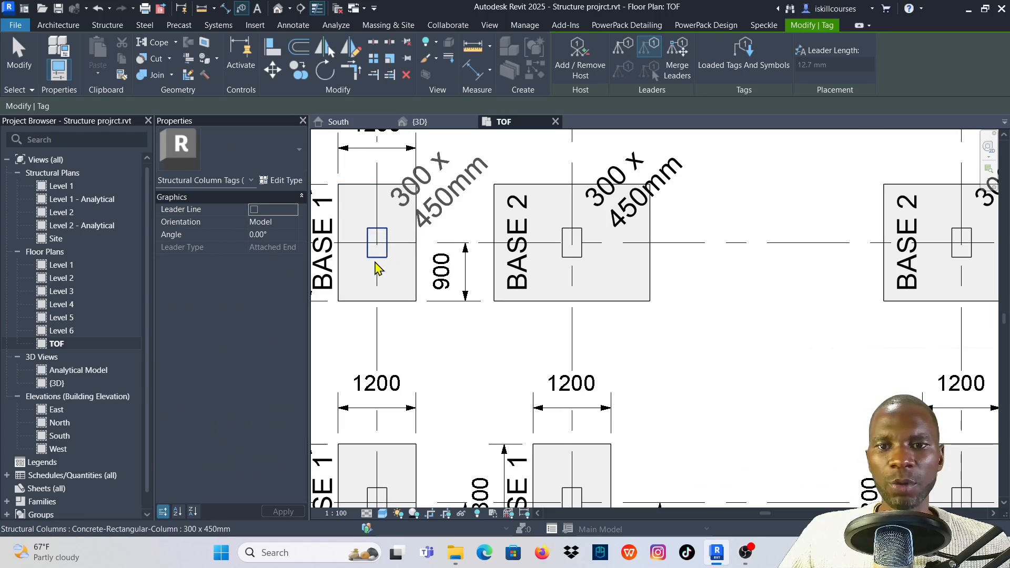
# Tag the 300 x 450mm columns at A-5, B-5, B-6 and C-6.
pyautogui.scroll(-3, 485, 343)
pyautogui.scroll(3, 440, 251)
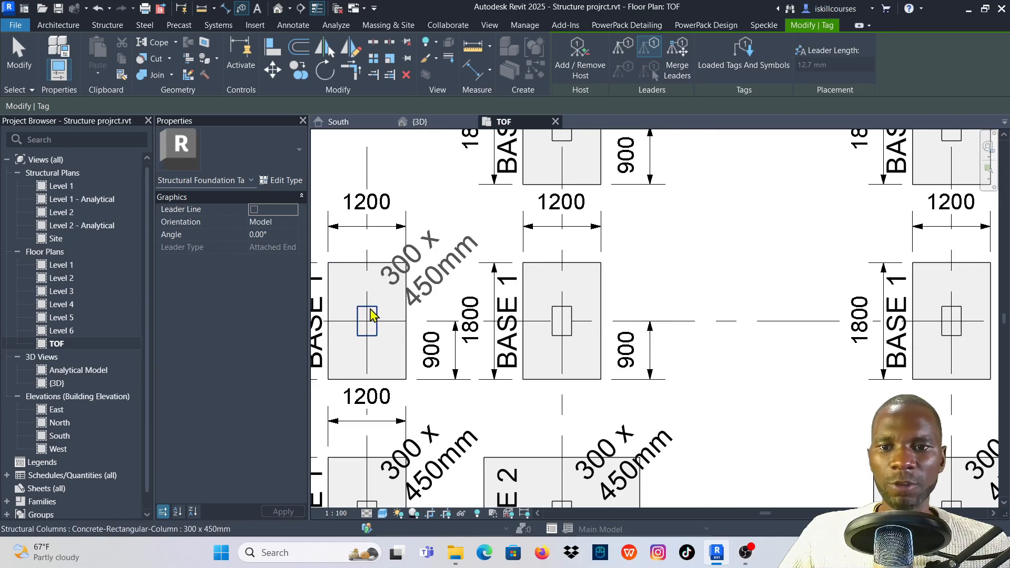
pyautogui.click(575, 318)
pyautogui.scroll(-2, 581, 320)
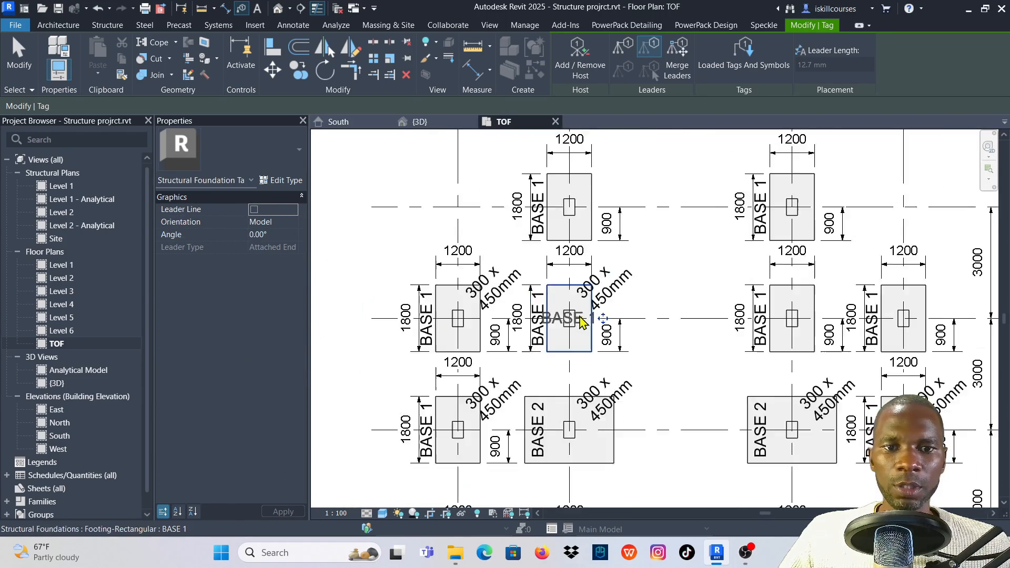
pyautogui.scroll(2, 584, 274)
pyautogui.click(571, 219)
pyautogui.scroll(-2, 548, 219)
pyautogui.scroll(5, 768, 214)
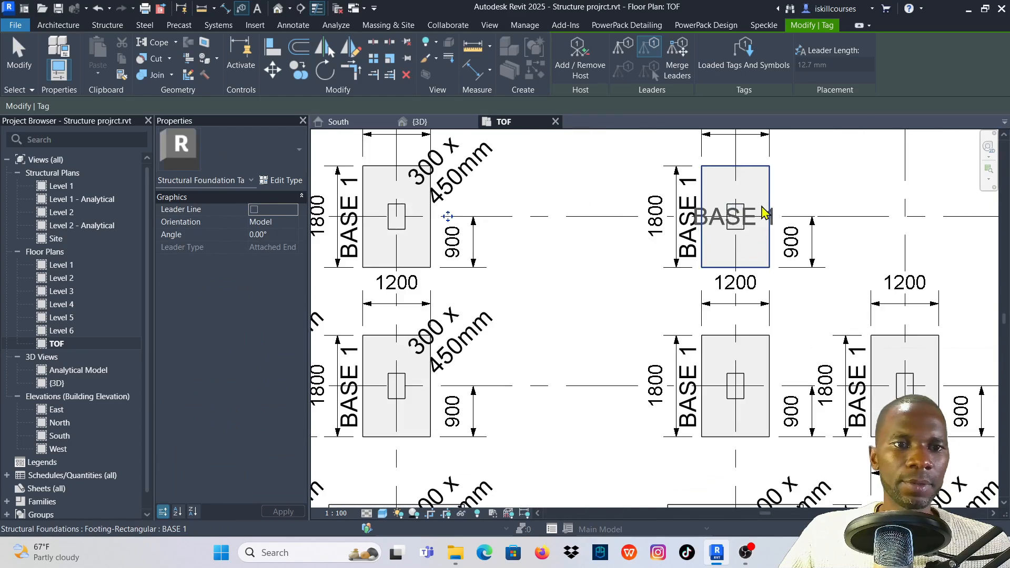
pyautogui.scroll(-4, 701, 169)
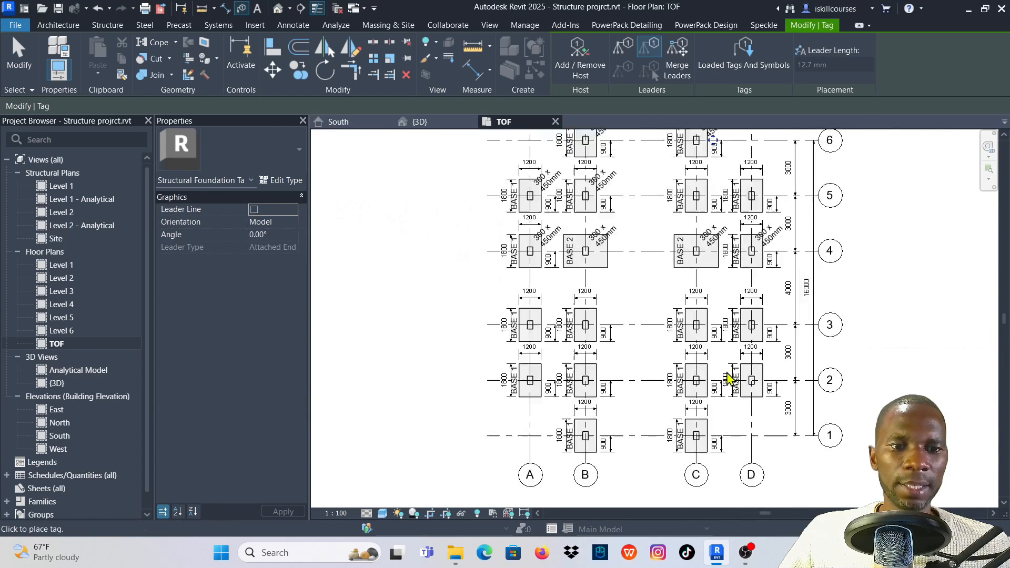
# Tag the 300 x 450mm columns at D-3, C-3, C-2 and D-2.
pyautogui.scroll(3, 758, 347)
pyautogui.scroll(1, 773, 331)
pyautogui.click(772, 265)
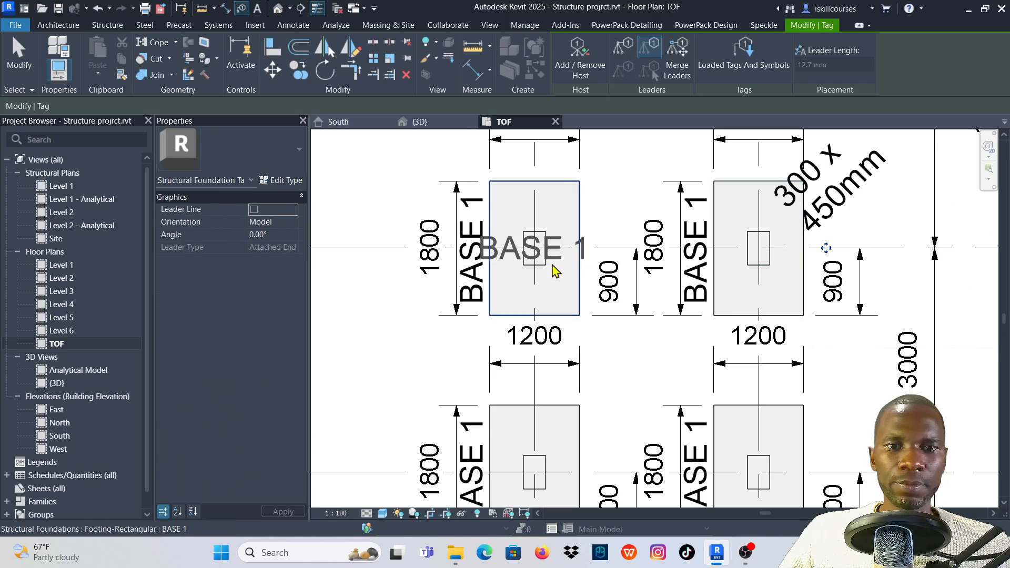
pyautogui.click(540, 268)
pyautogui.scroll(-3, 540, 272)
pyautogui.scroll(4, 595, 332)
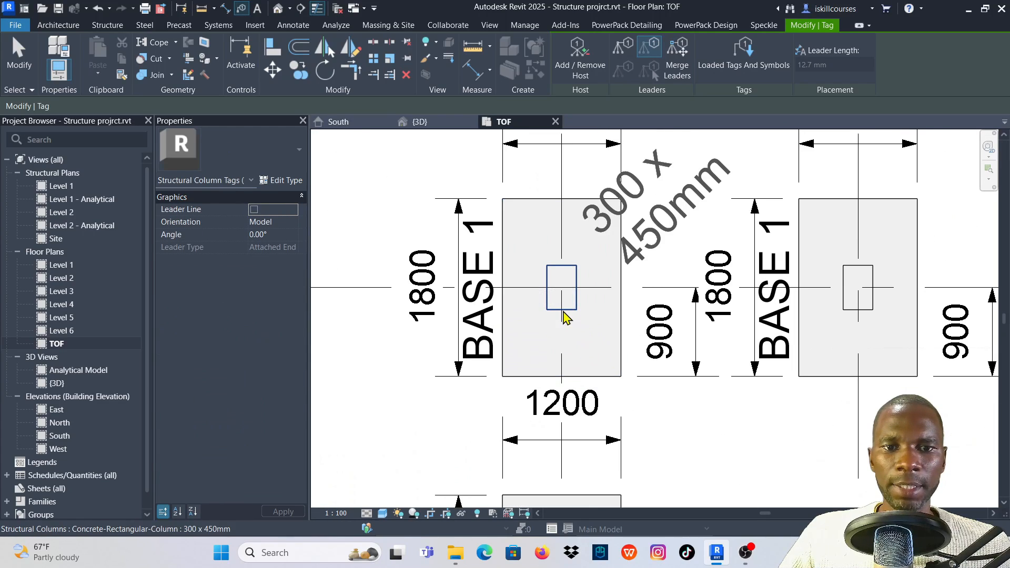
pyautogui.scroll(-3, 821, 324)
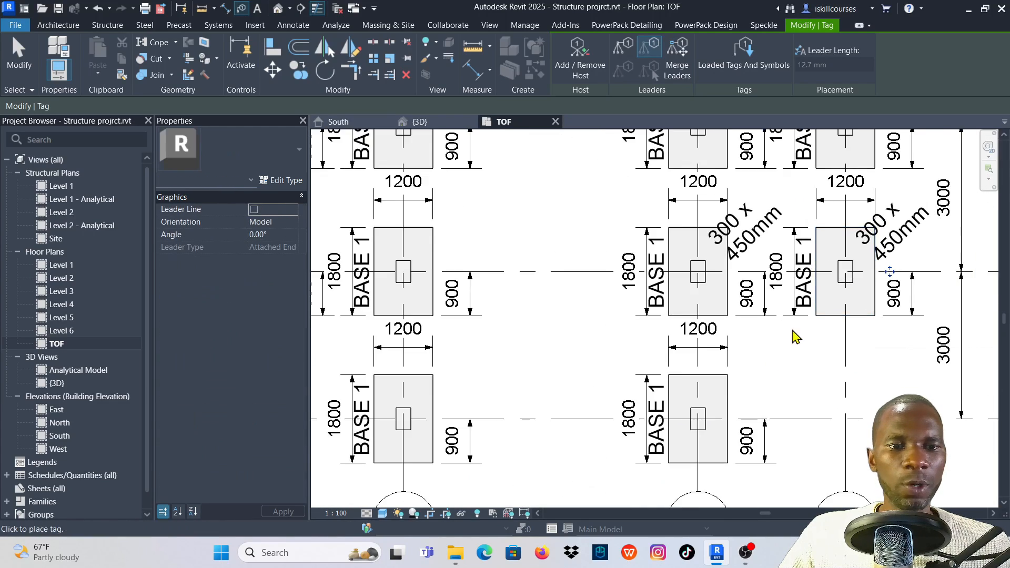
# Tag the 300 x 450mm columns at C-1 and B-1 on grid line 1.
pyautogui.scroll(3, 703, 419)
pyautogui.click(690, 437)
pyautogui.scroll(-2, 763, 379)
pyautogui.scroll(-2, 609, 383)
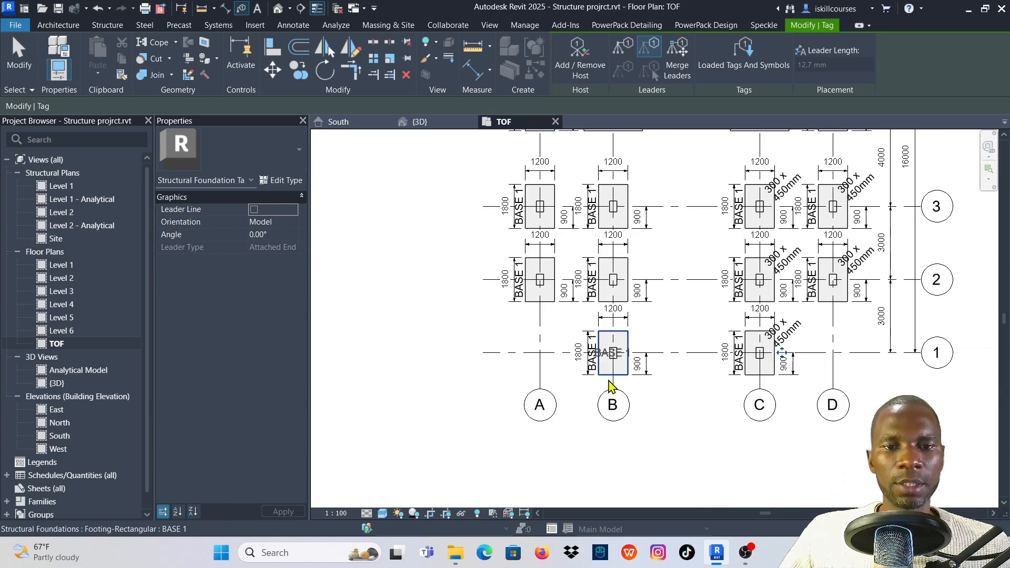
pyautogui.scroll(4, 639, 345)
pyautogui.click(578, 362)
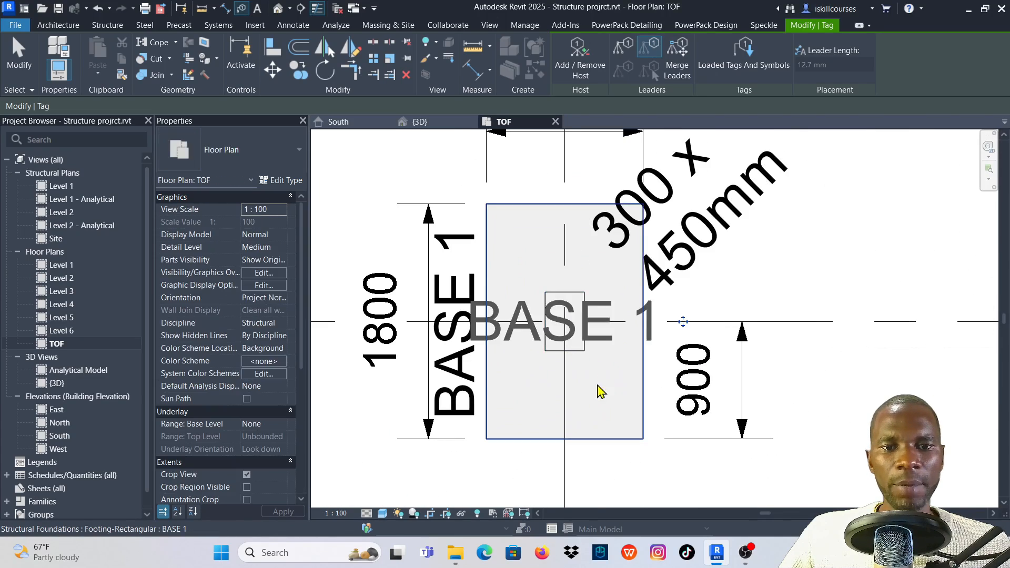
# Tag the 300 x 450mm columns at B-2, A-2 and A-3, and end the Tag by Category command.
pyautogui.scroll(-3, 616, 337)
pyautogui.scroll(2, 623, 273)
pyautogui.scroll(-3, 562, 283)
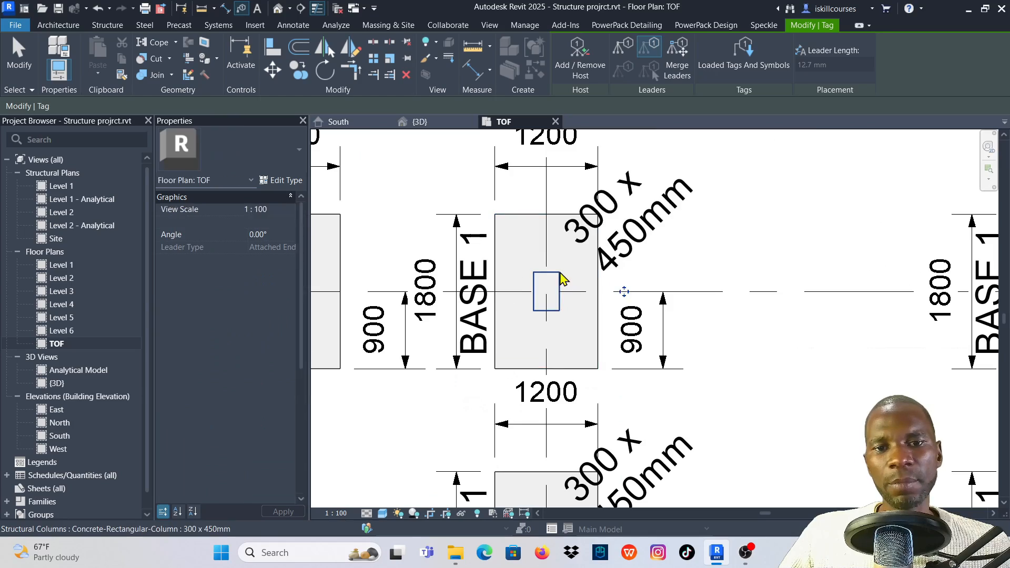
pyautogui.scroll(3, 532, 274)
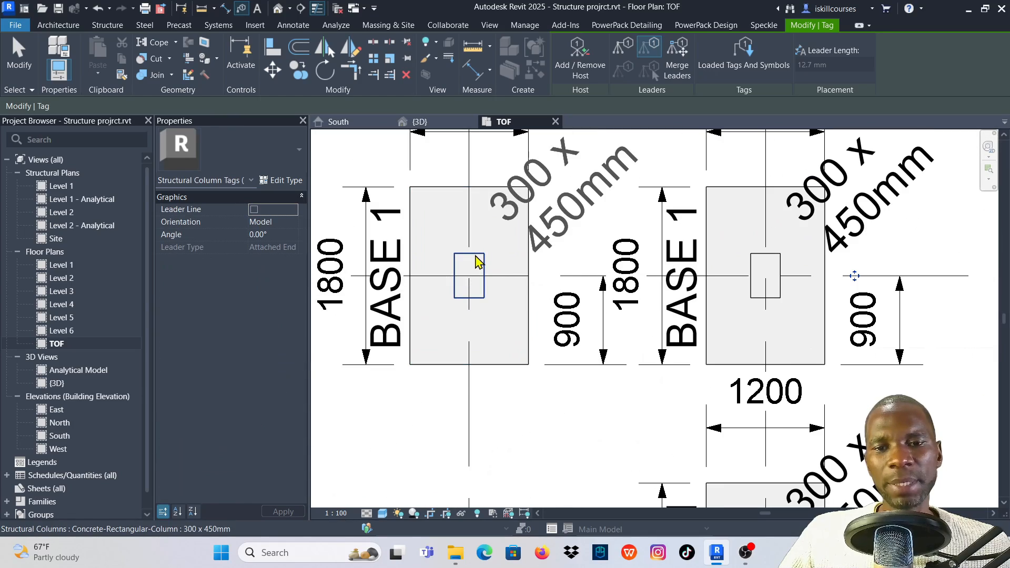
pyautogui.click(506, 279)
pyautogui.scroll(-3, 539, 326)
pyautogui.scroll(2, 533, 251)
pyautogui.scroll(2, 534, 251)
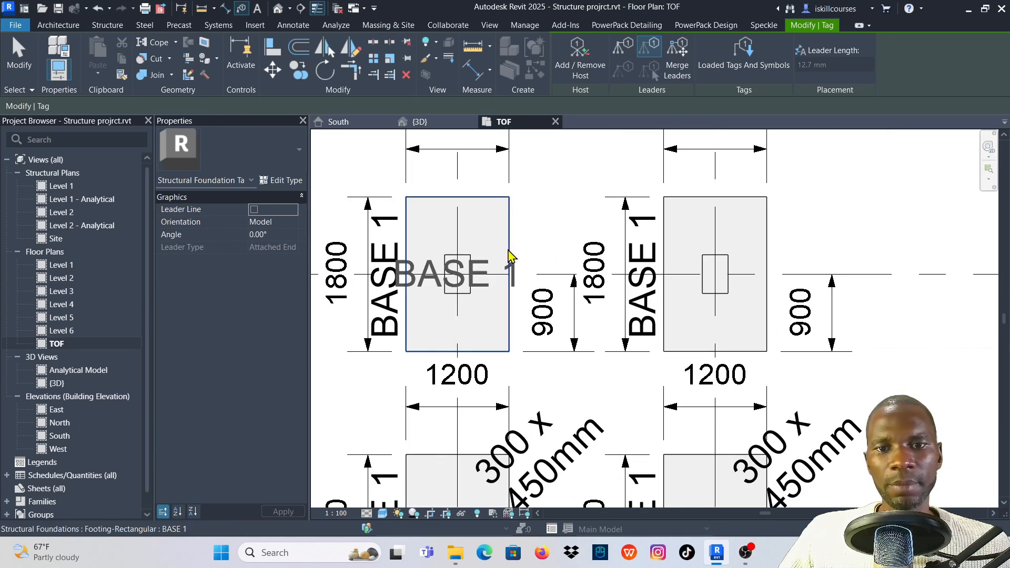
pyautogui.click(474, 259)
pyautogui.scroll(-3, 558, 308)
pyautogui.scroll(2, 564, 219)
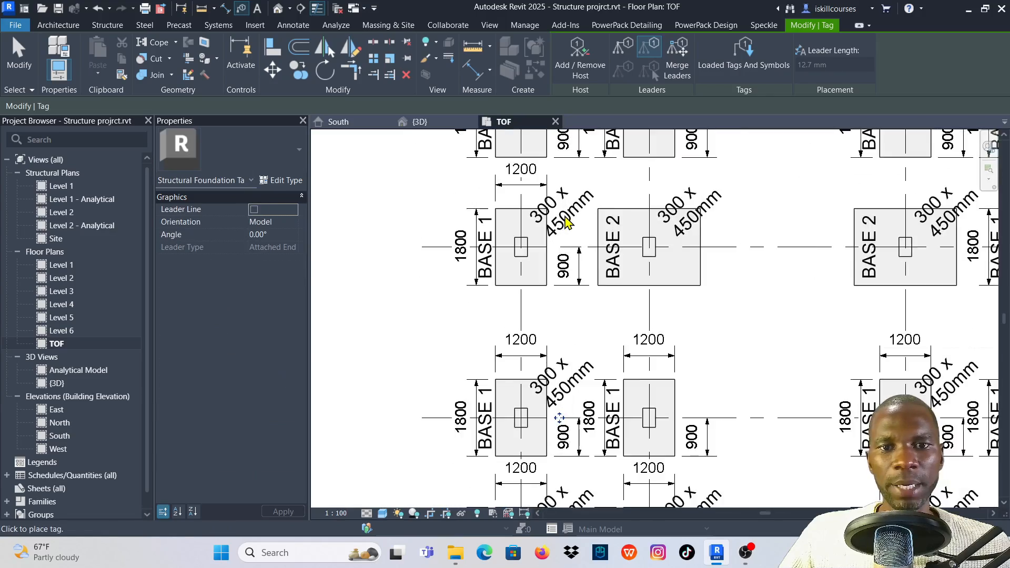
pyautogui.scroll(-2, 501, 263)
pyautogui.scroll(-2, 501, 253)
pyautogui.scroll(2, 573, 190)
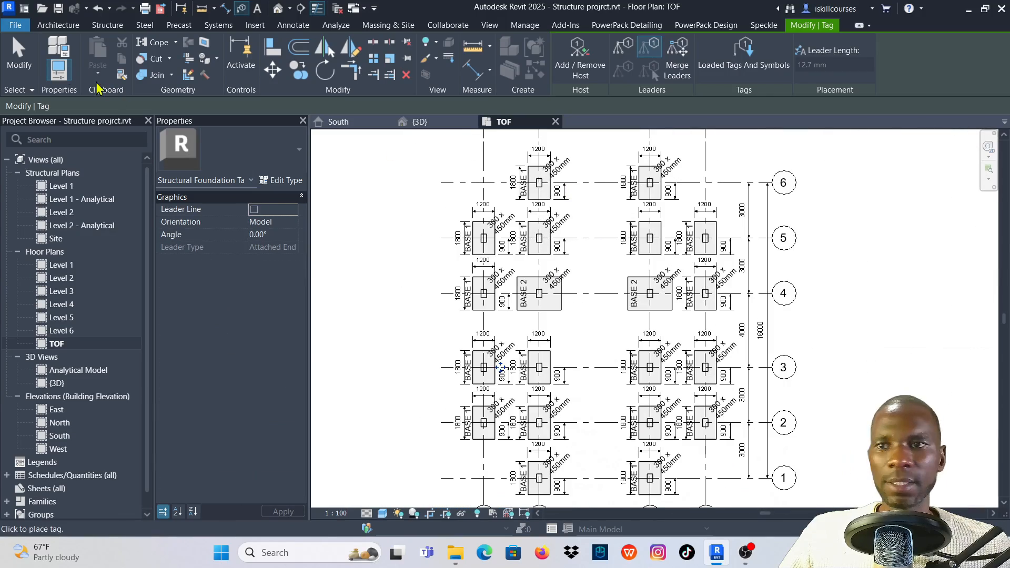
pyautogui.click(18, 56)
pyautogui.scroll(4, 487, 231)
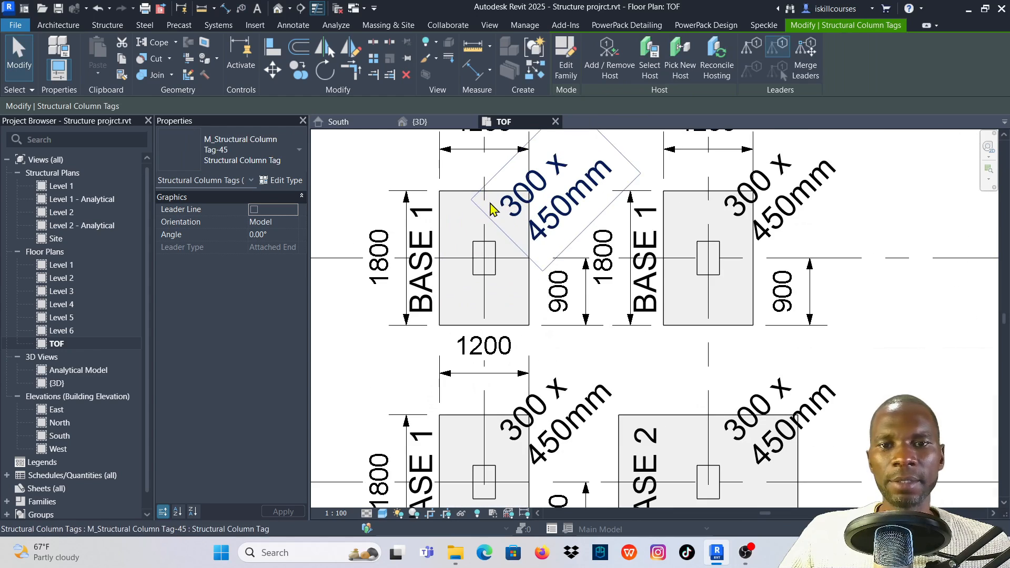
# Rename the 300 x 450mm concrete rectangular column type to C1, using the column at A-5.
pyautogui.click(575, 211)
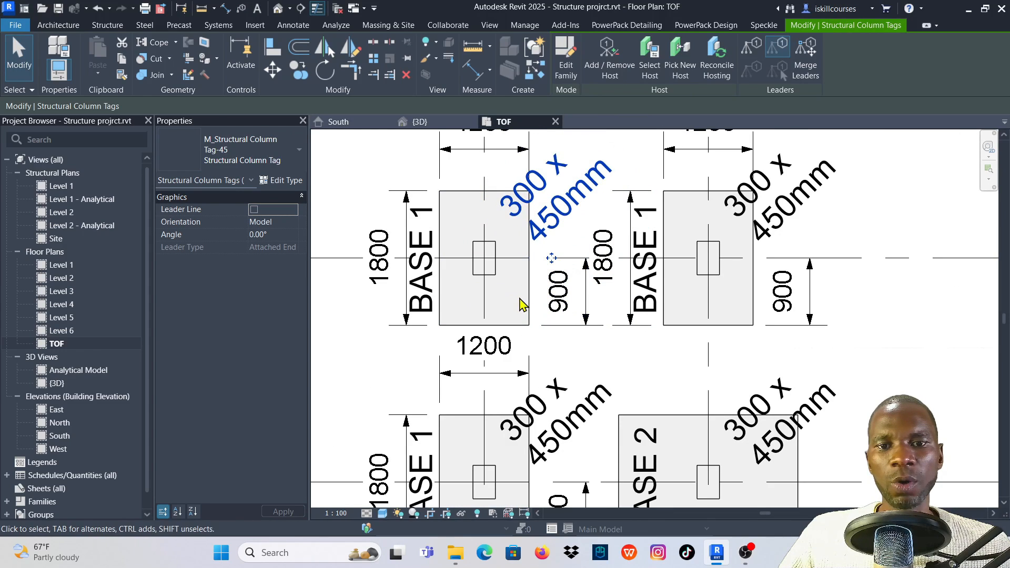
pyautogui.press('Escape')
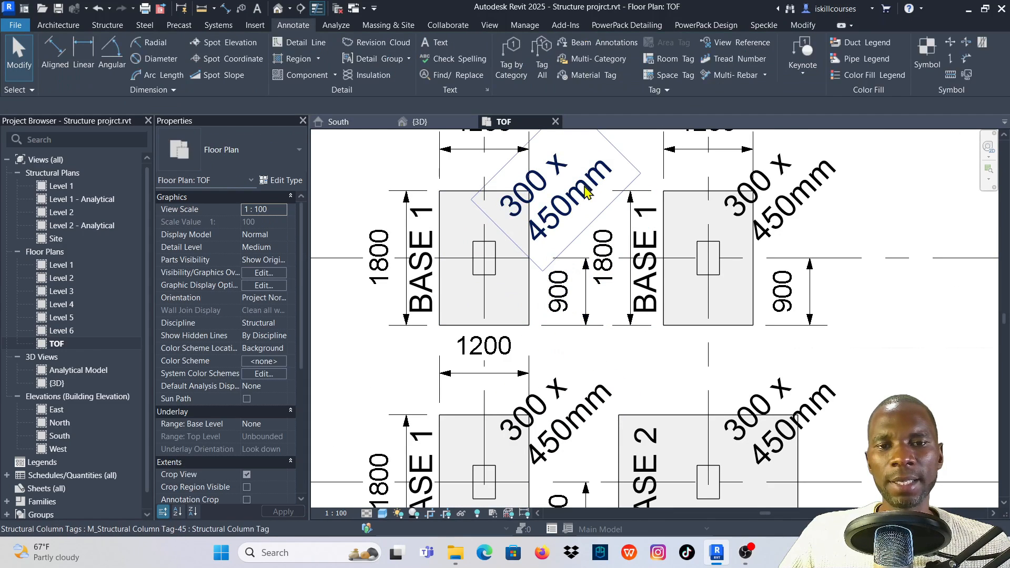
pyautogui.click(492, 270)
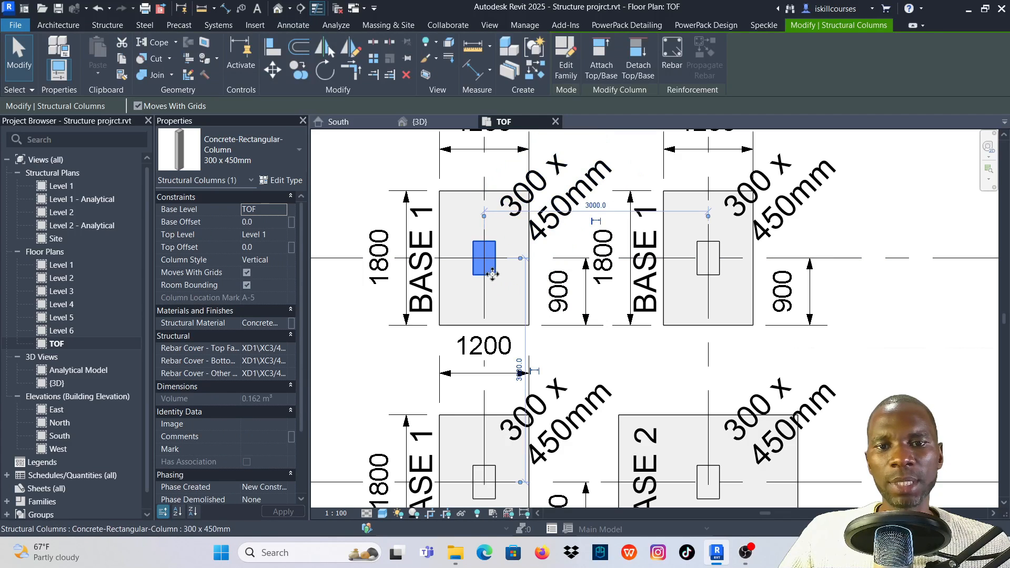
pyautogui.click(286, 181)
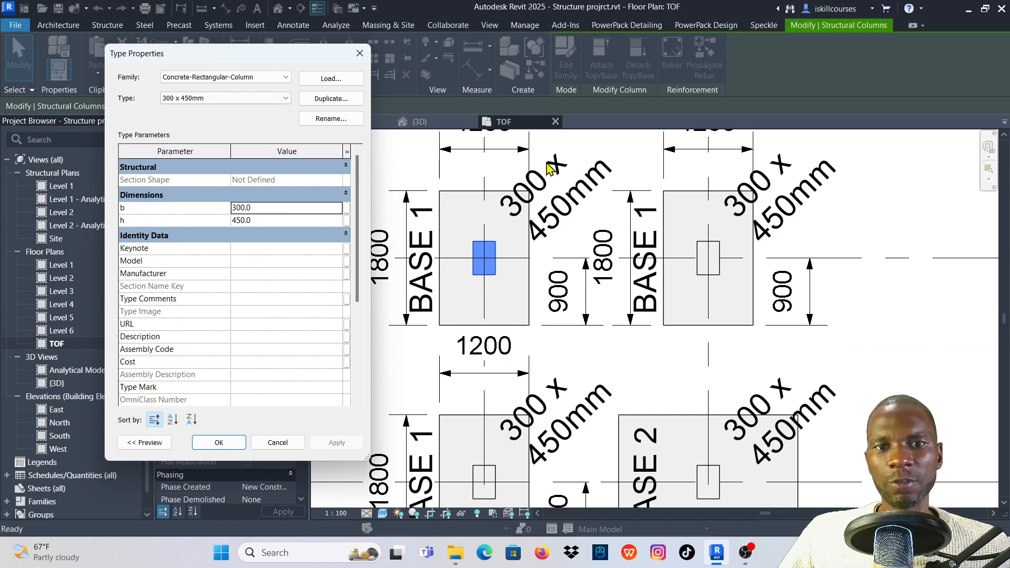
pyautogui.click(332, 119)
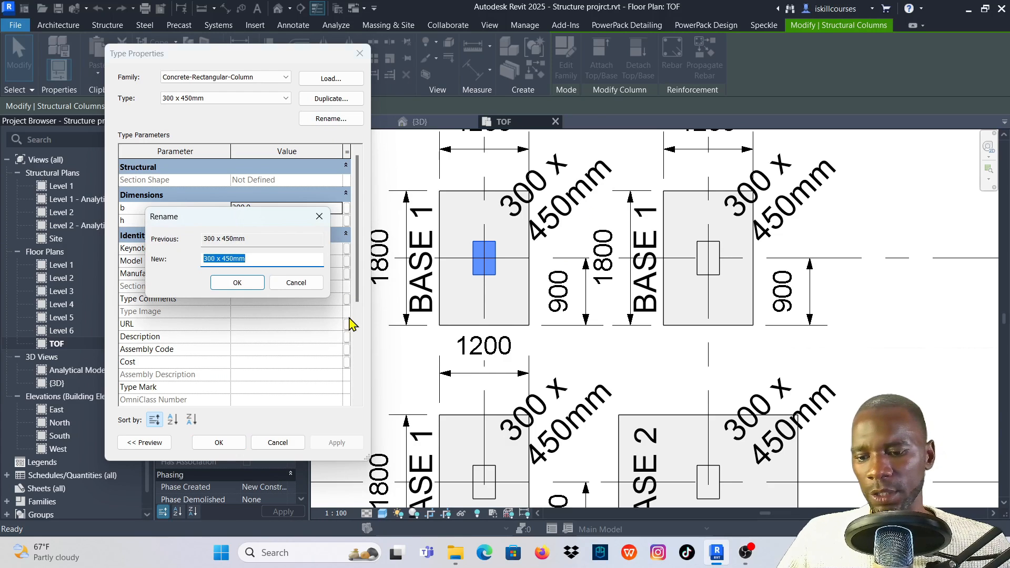
pyautogui.click(237, 283)
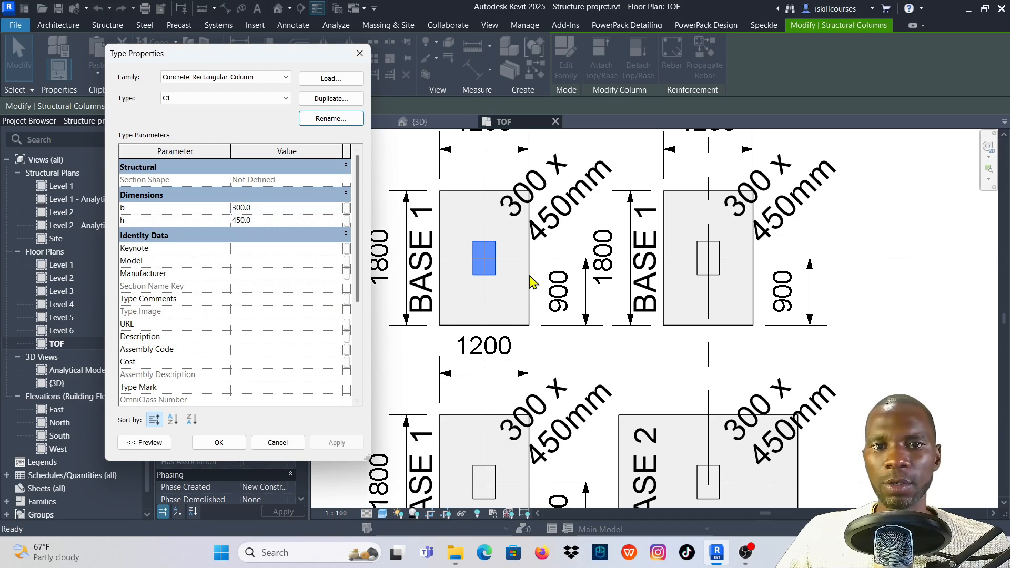
pyautogui.click(216, 443)
# Select all instances of the structural column tag in the TOF plan and move them together slightly closer to their columns.
pyautogui.scroll(-4, 537, 235)
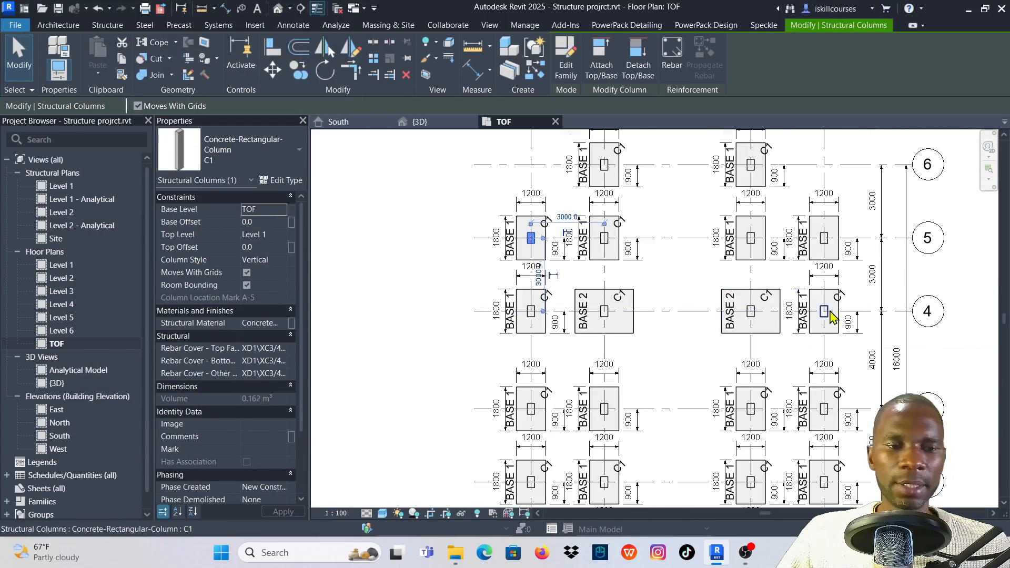
pyautogui.scroll(5, 833, 316)
pyautogui.scroll(-6, 684, 264)
pyautogui.scroll(2, 564, 272)
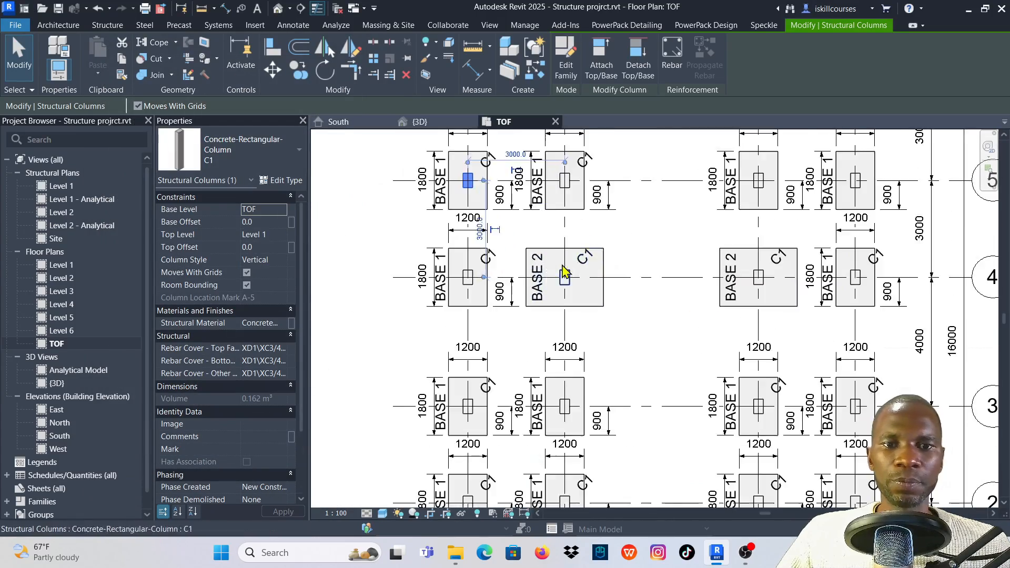
pyautogui.scroll(3, 564, 272)
pyautogui.scroll(-2, 591, 266)
pyautogui.scroll(-1, 607, 280)
pyautogui.click(603, 265)
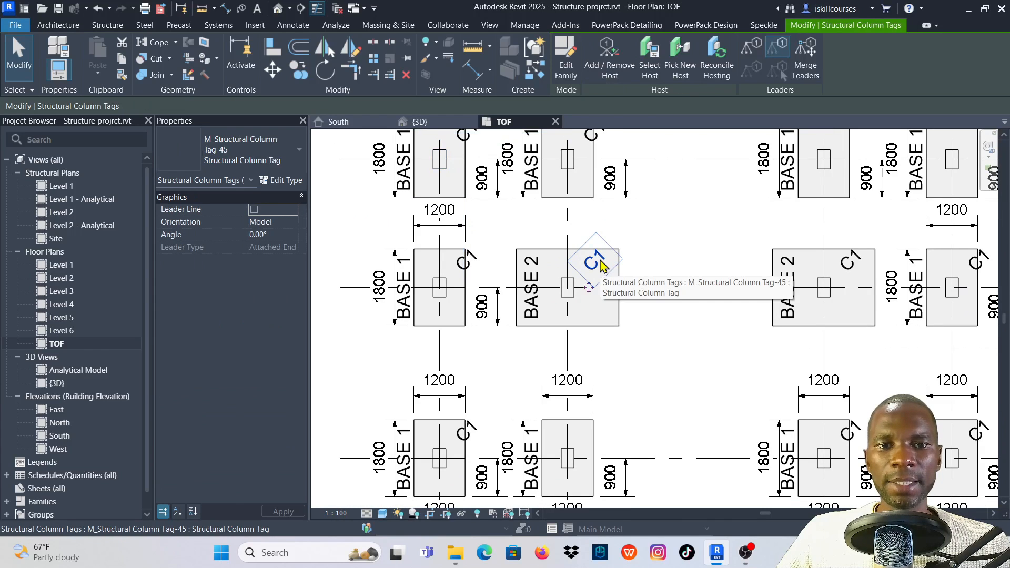
pyautogui.rightClick(601, 262)
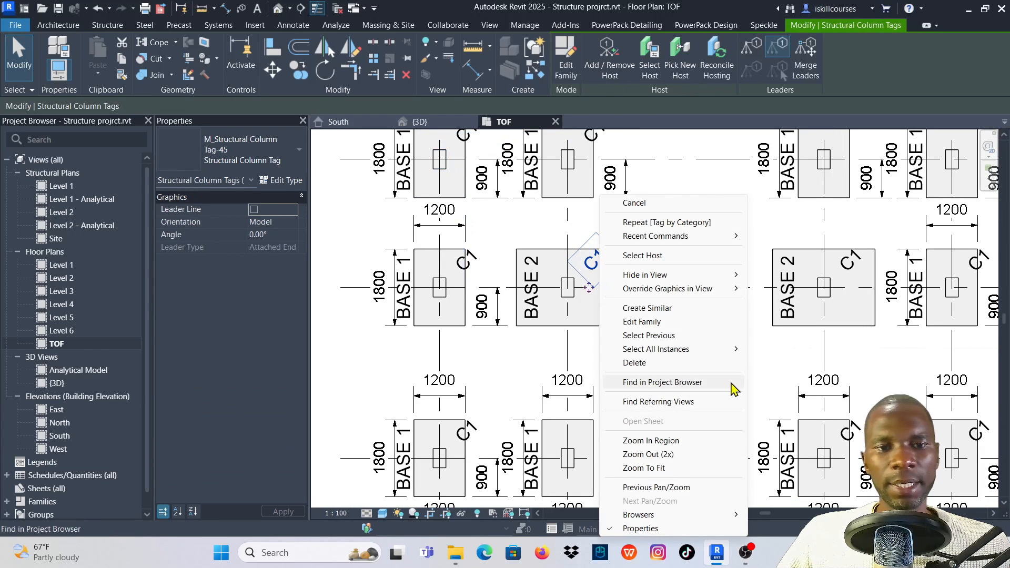
pyautogui.moveTo(703, 352)
pyautogui.click(781, 350)
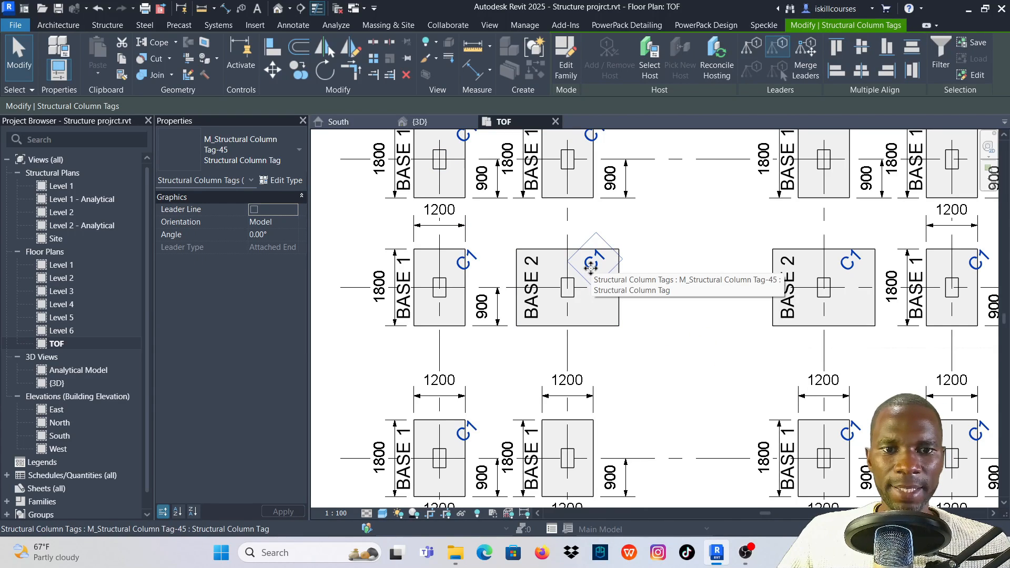
pyautogui.moveTo(591, 267)
pyautogui.mouseDown()
pyautogui.moveTo(587, 305)
pyautogui.moveTo(584, 283)
pyautogui.mouseUp()
# Clear the tag selection and examine the C1 tag placement across the whole foundation plan.
pyautogui.scroll(-4, 557, 316)
pyautogui.scroll(2, 684, 239)
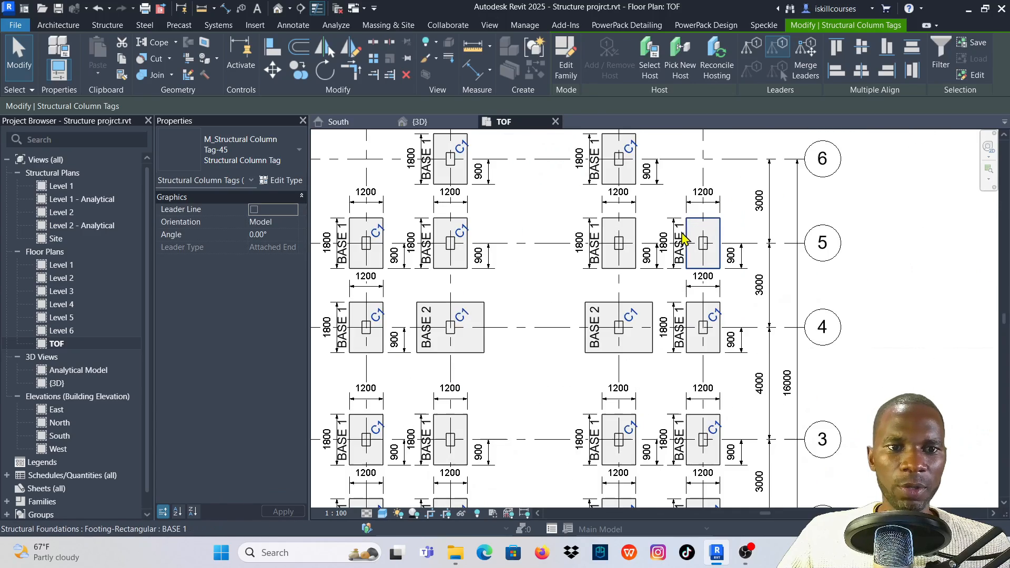
pyautogui.scroll(2, 658, 248)
pyautogui.scroll(-3, 695, 264)
pyautogui.click(547, 304)
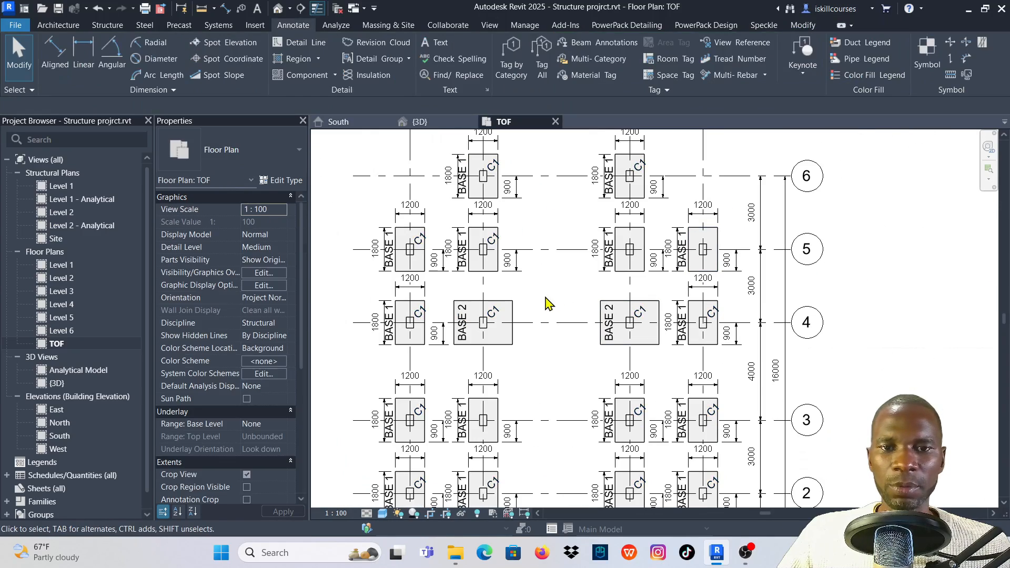
pyautogui.scroll(-3, 606, 263)
pyautogui.scroll(4, 701, 222)
pyautogui.scroll(-4, 591, 225)
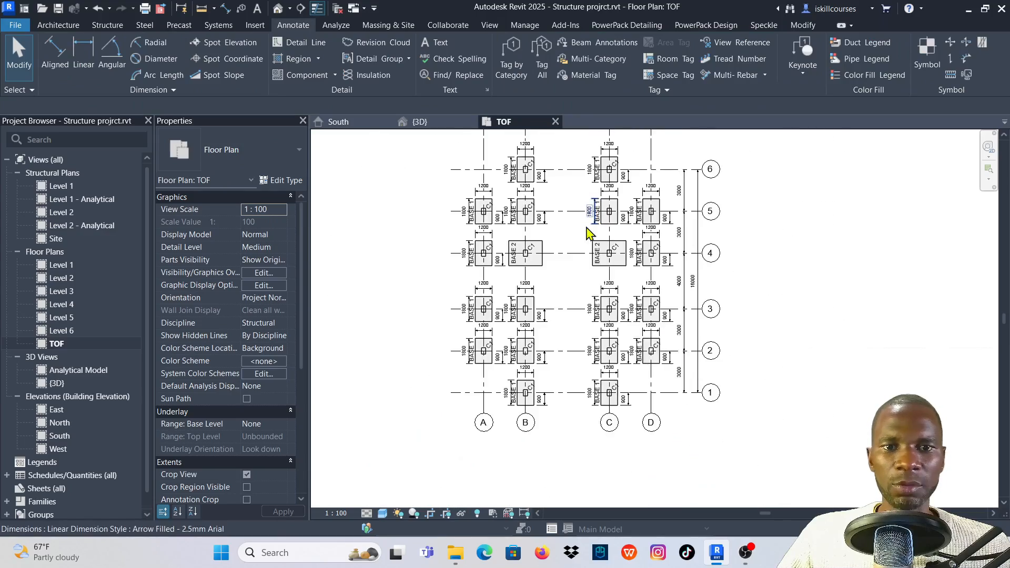
pyautogui.scroll(4, 568, 316)
pyautogui.scroll(-4, 573, 374)
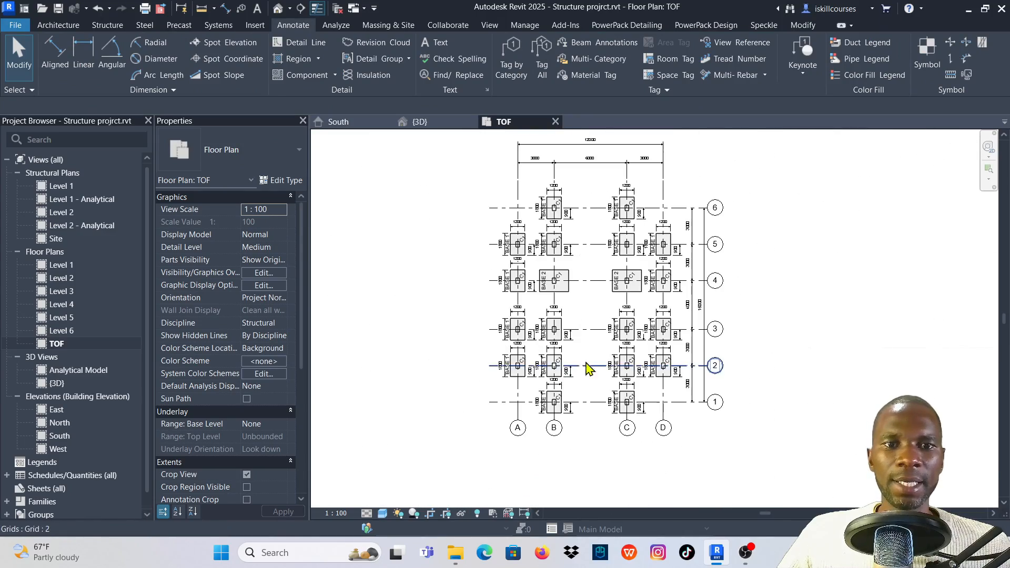
pyautogui.scroll(1, 644, 245)
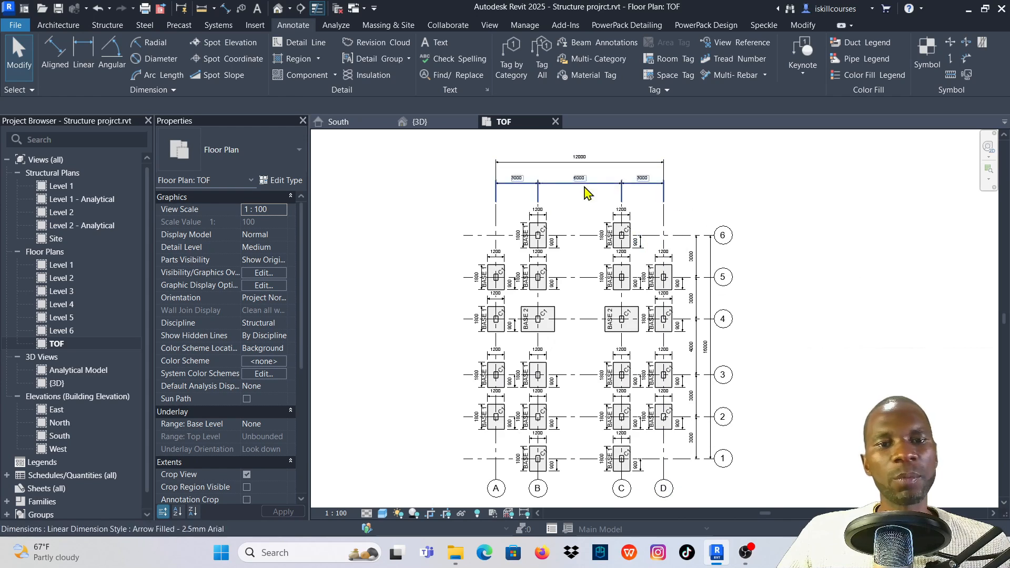
pyautogui.scroll(2, 653, 280)
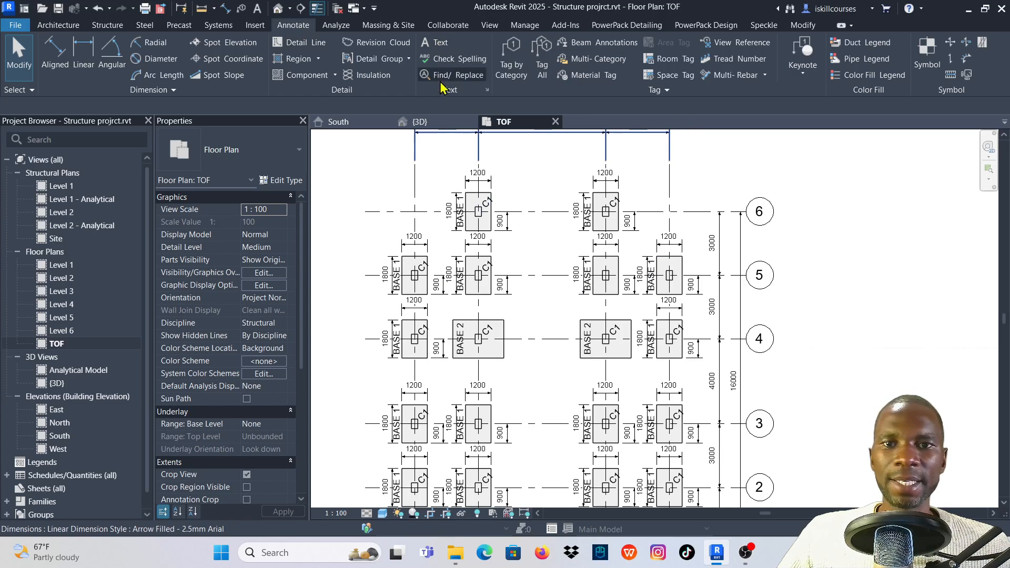
# Place a 2.5mm Arial text note reading DDSSFDGFD beside the footing at grids B and 5.
pyautogui.click(434, 44)
pyautogui.scroll(3, 480, 209)
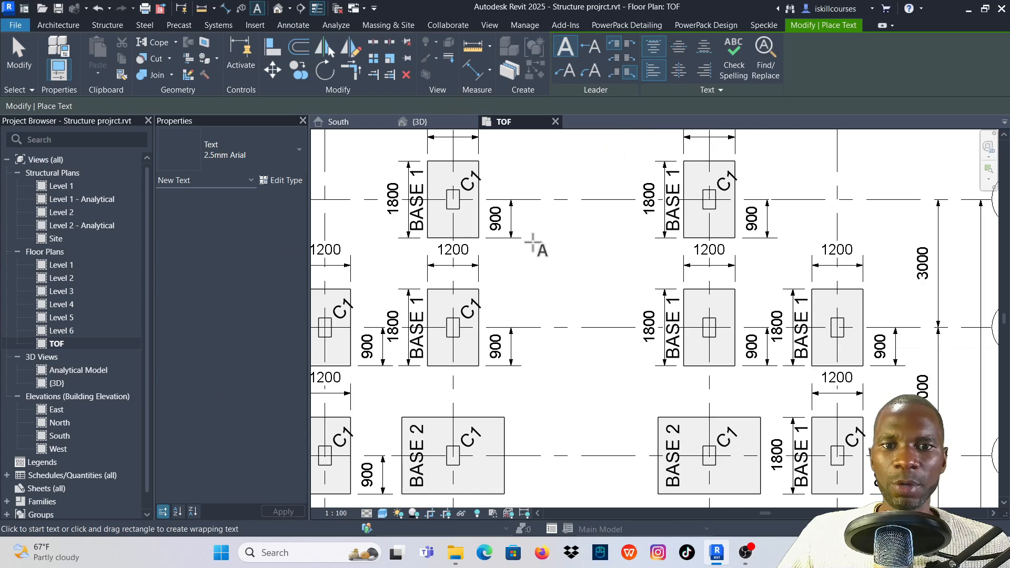
pyautogui.click(497, 306)
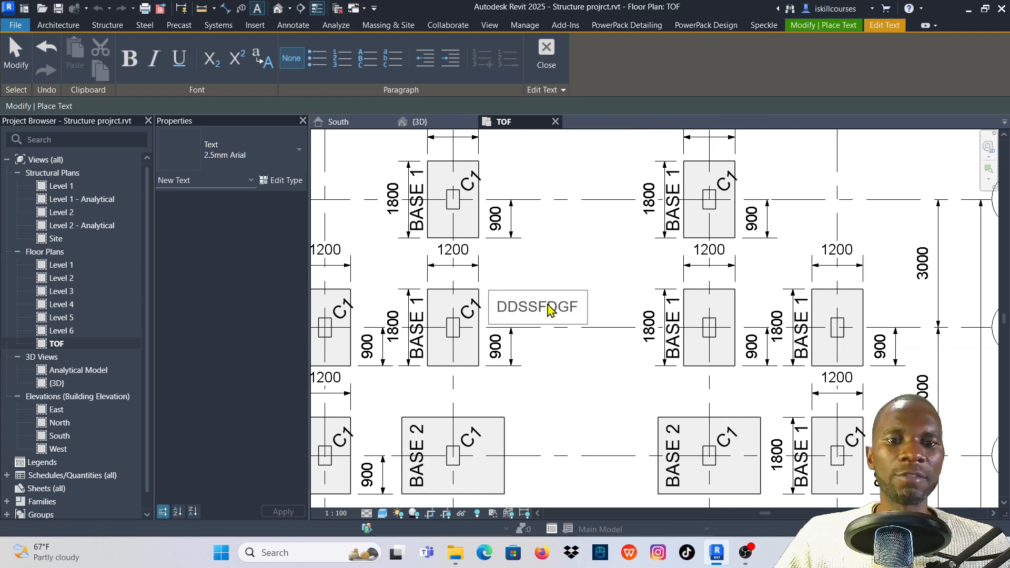
pyautogui.click(604, 272)
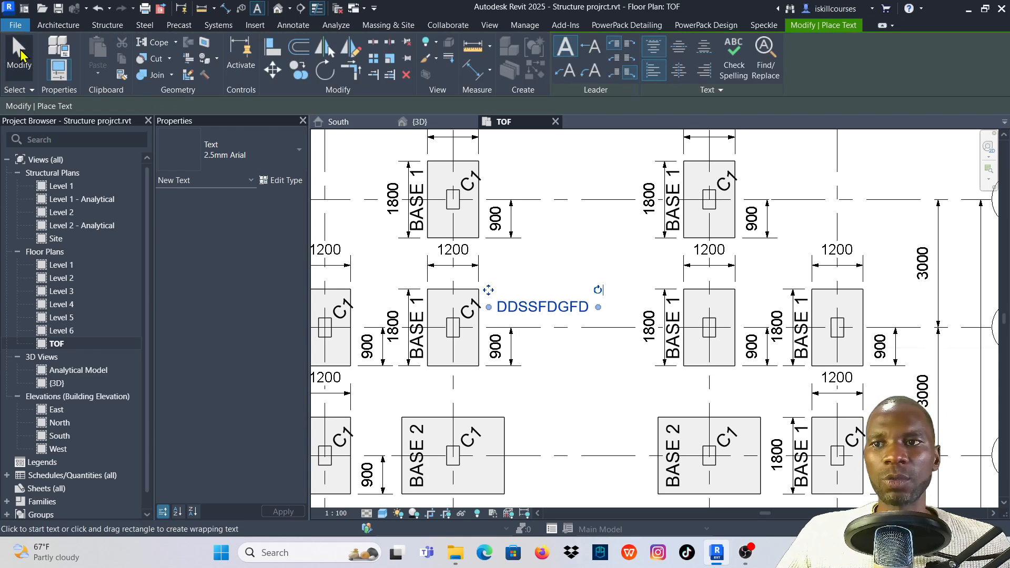
pyautogui.press('Escape')
# Delete the sample text note beside the footing at grids B and 5.
pyautogui.click(537, 313)
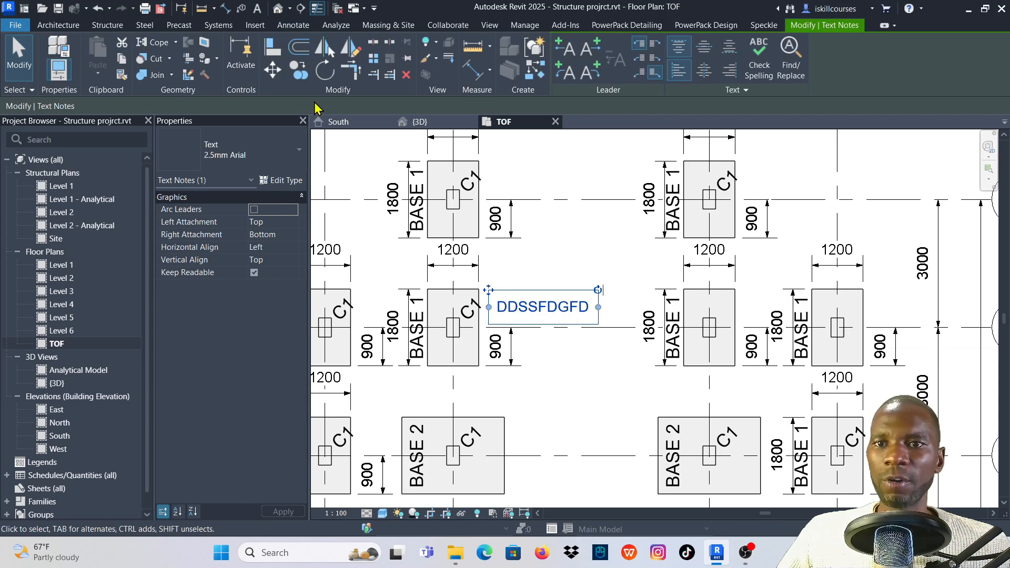
pyautogui.click(407, 75)
pyautogui.scroll(-5, 564, 258)
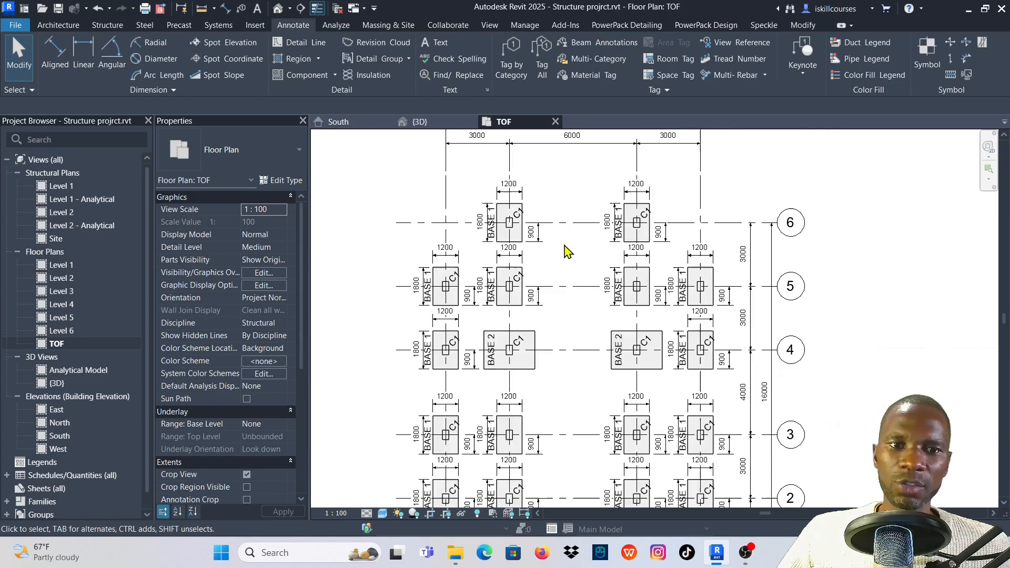
pyautogui.scroll(3, 554, 369)
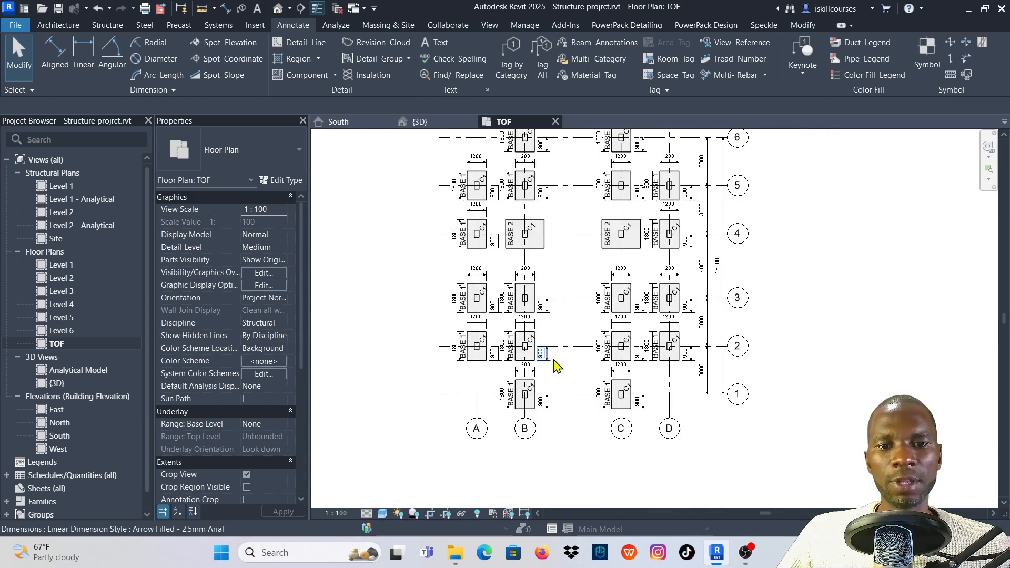
pyautogui.scroll(-2, 508, 361)
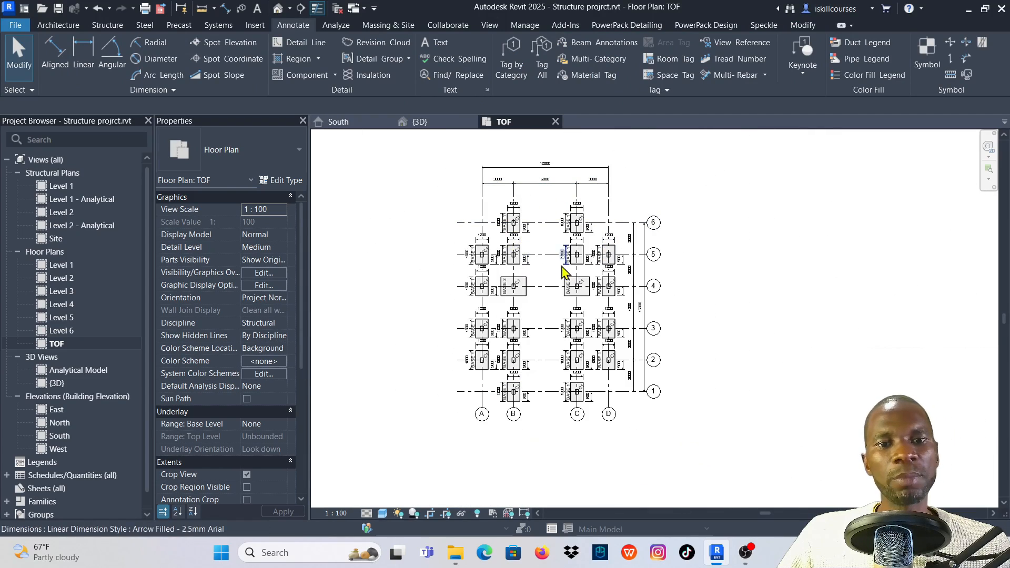
pyautogui.scroll(2, 563, 266)
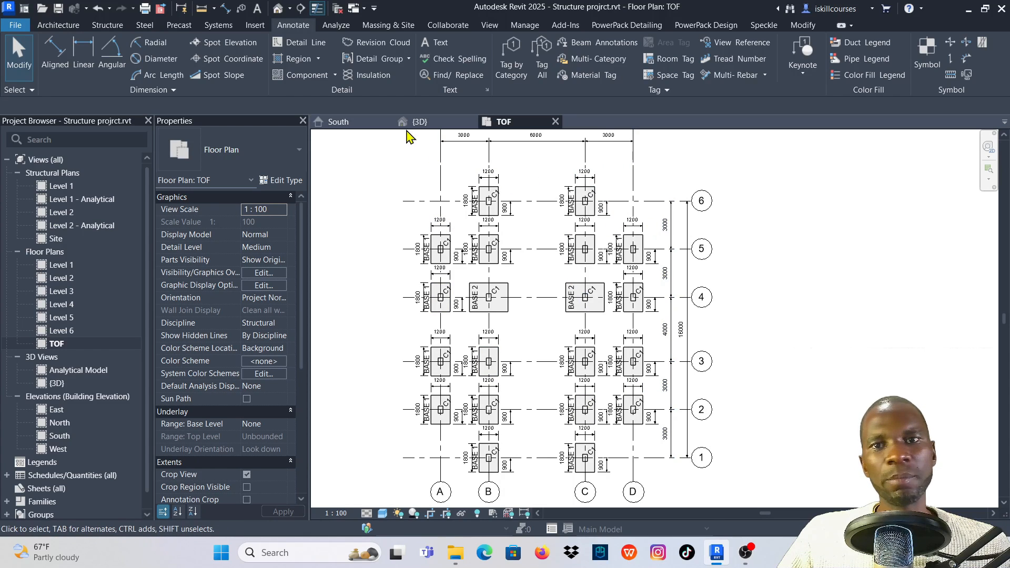
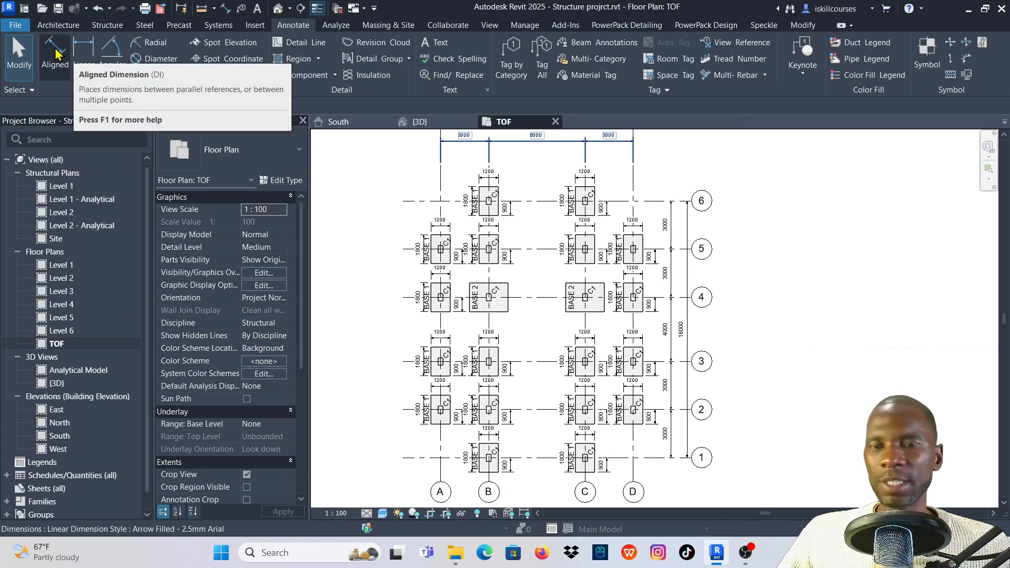
pyautogui.scroll(-3, 566, 330)
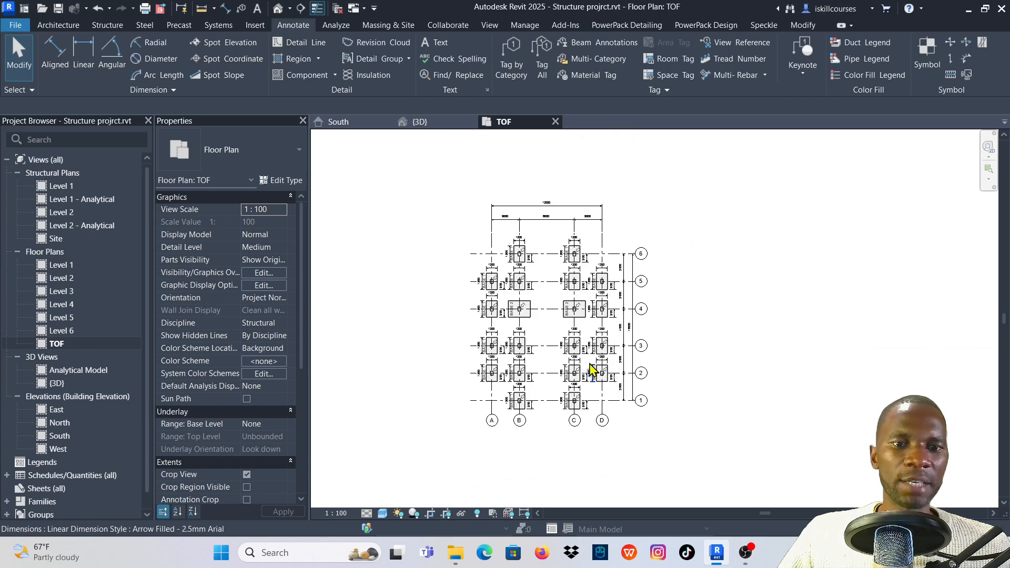
pyautogui.scroll(3, 590, 366)
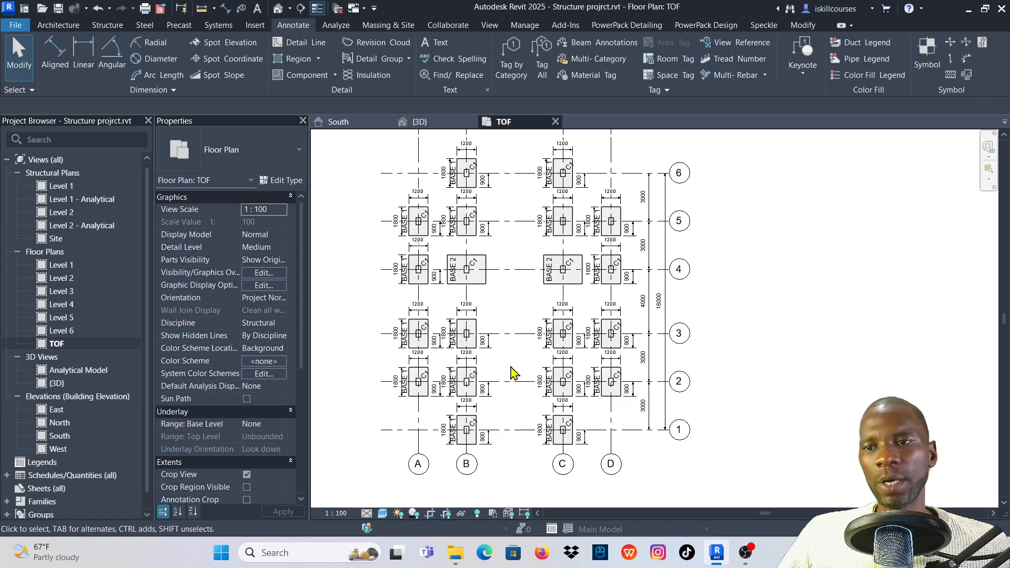
# Check the levels in the South elevation and open the Level 2 floor plan.
pyautogui.click(337, 121)
pyautogui.scroll(2, 763, 403)
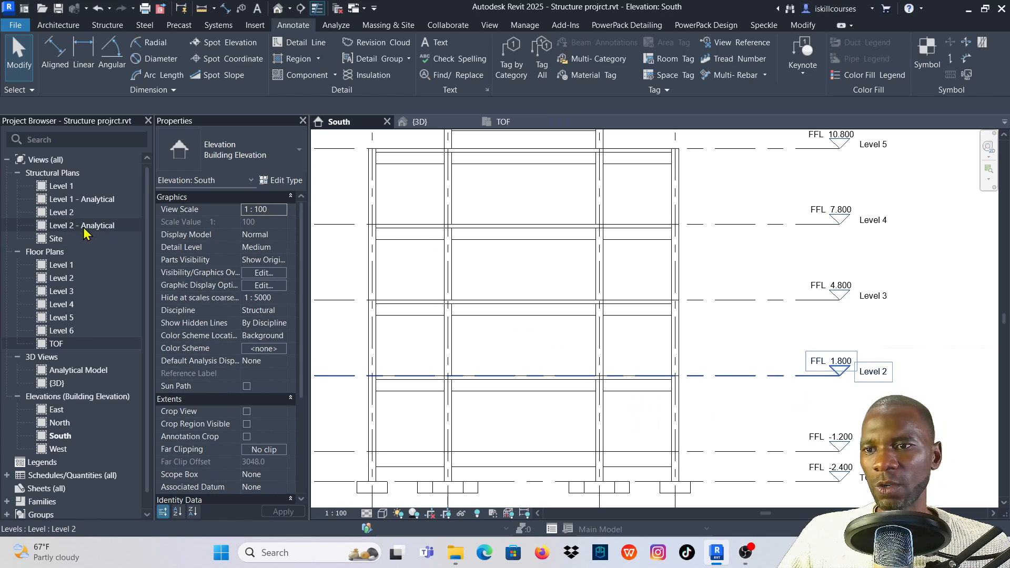
pyautogui.doubleClick(61, 278)
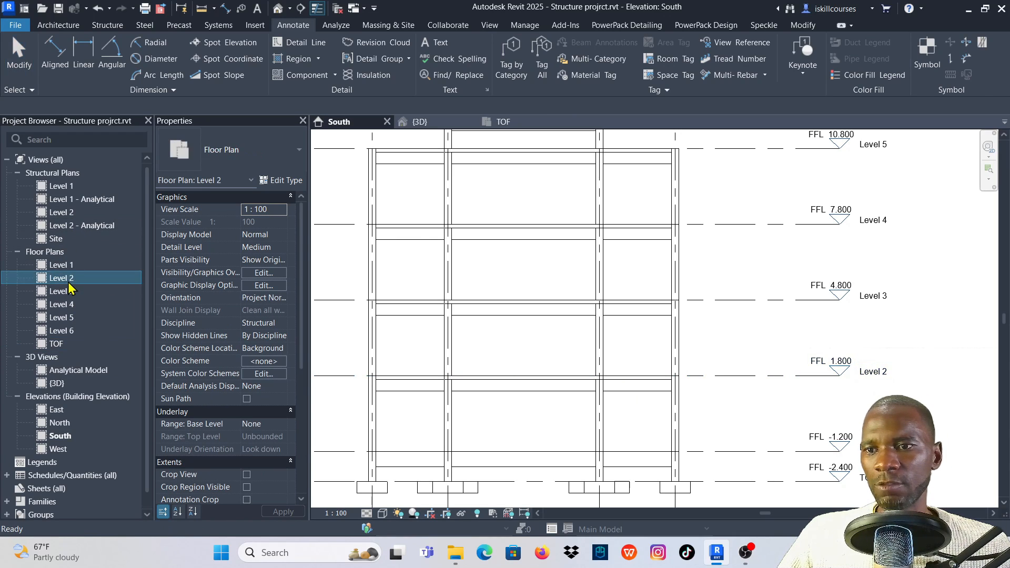
pyautogui.scroll(2, 575, 262)
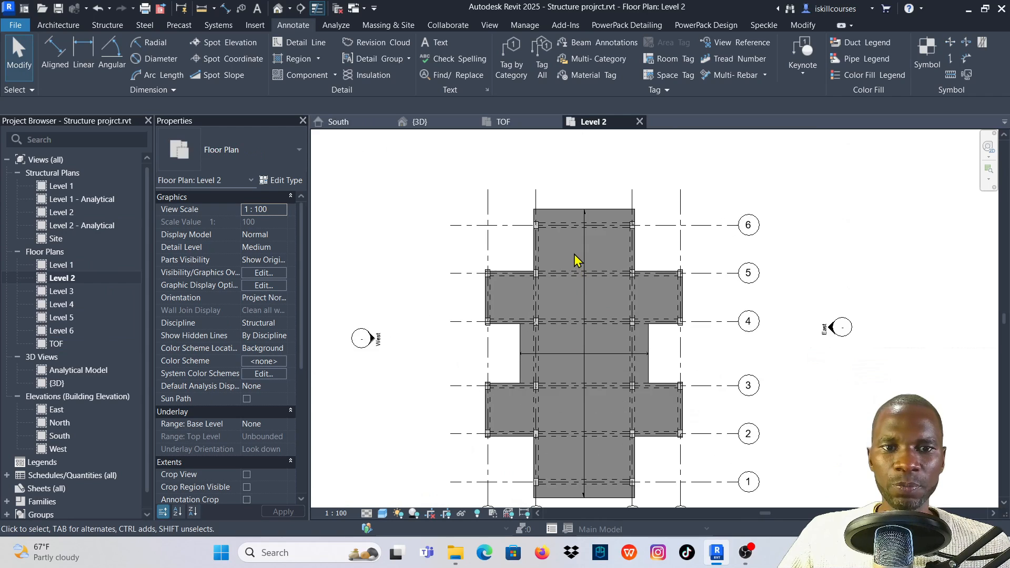
pyautogui.scroll(-1, 521, 238)
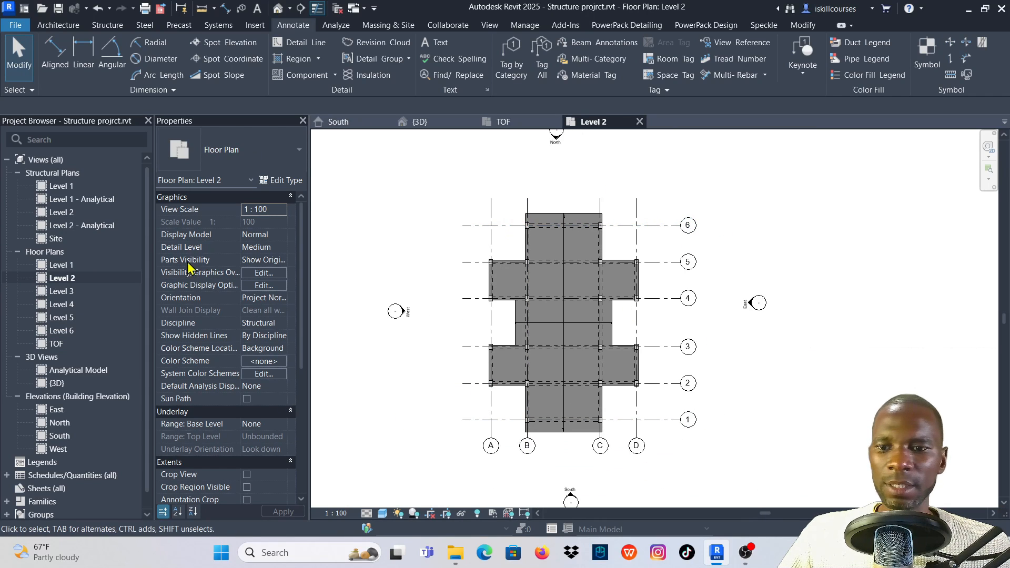
# Enable Crop View and make the crop region visible for the Level 2 floor plan.
pyautogui.scroll(-3, 188, 268)
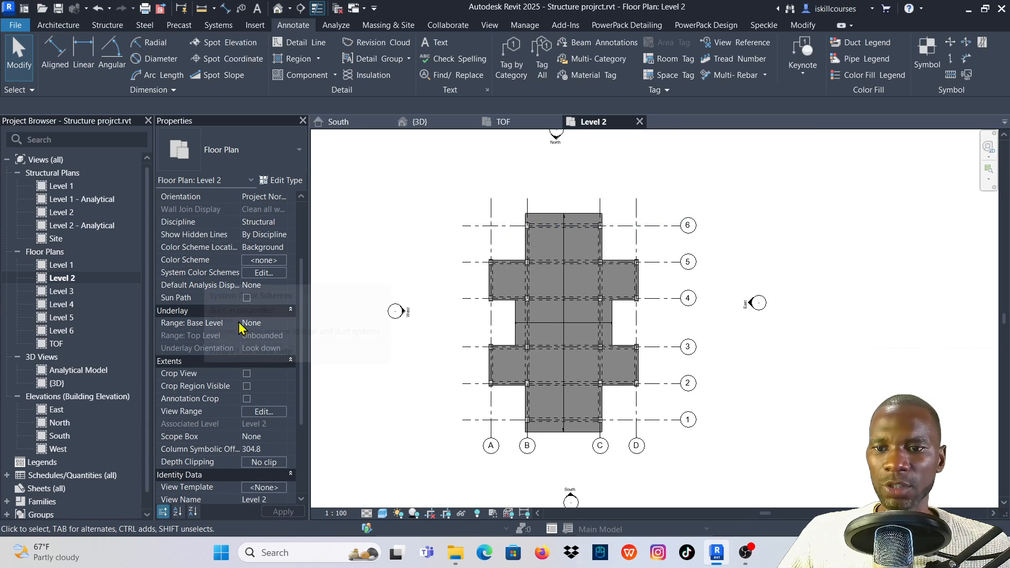
pyautogui.click(247, 387)
pyautogui.scroll(-2, 632, 295)
# Shrink the Level 2 crop region on all four sides to just outside the grid bubbles, excluding the elevation markers.
pyautogui.click(594, 430)
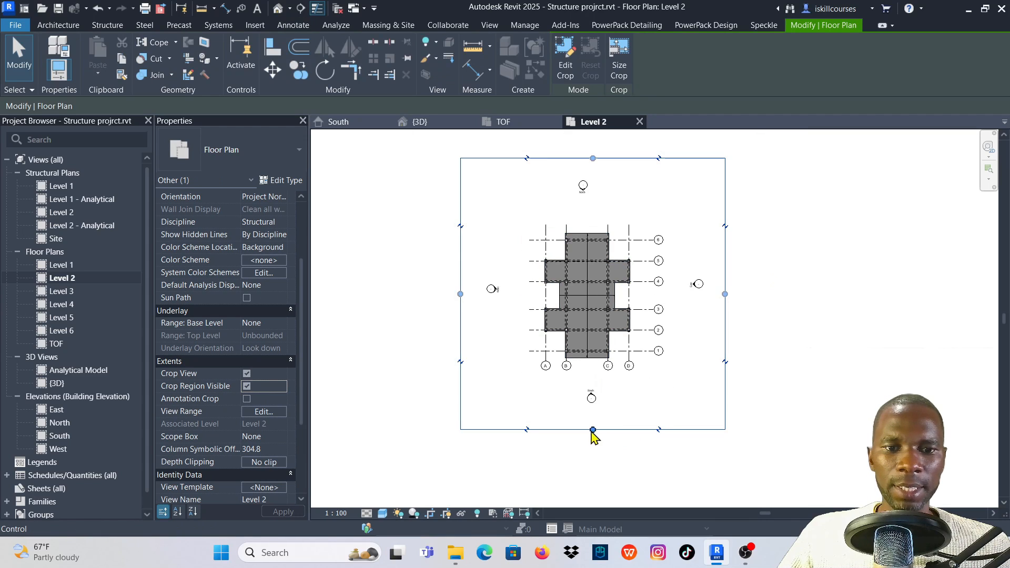
pyautogui.moveTo(593, 430); pyautogui.dragTo(597, 373)
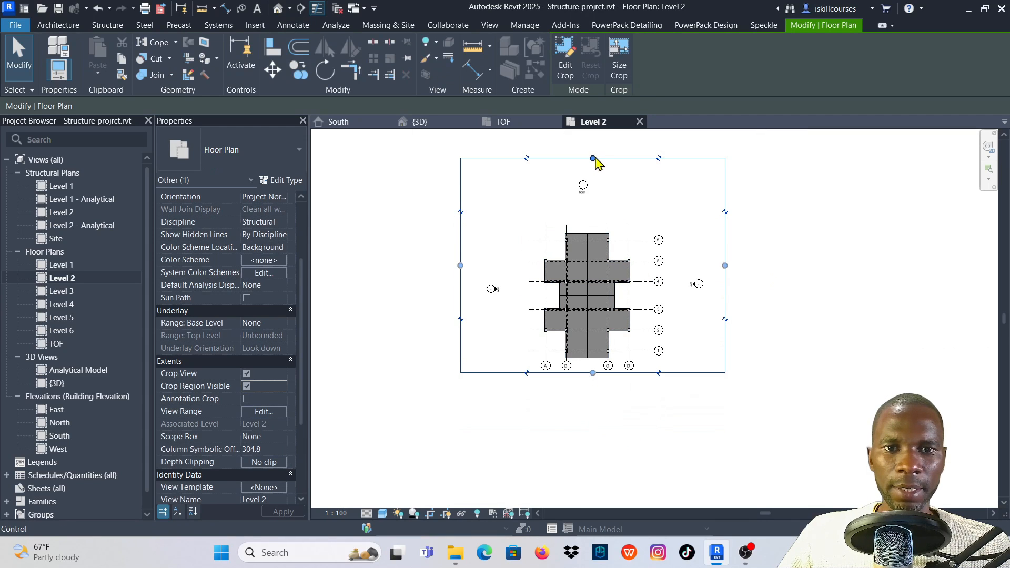
pyautogui.moveTo(593, 159); pyautogui.dragTo(609, 220)
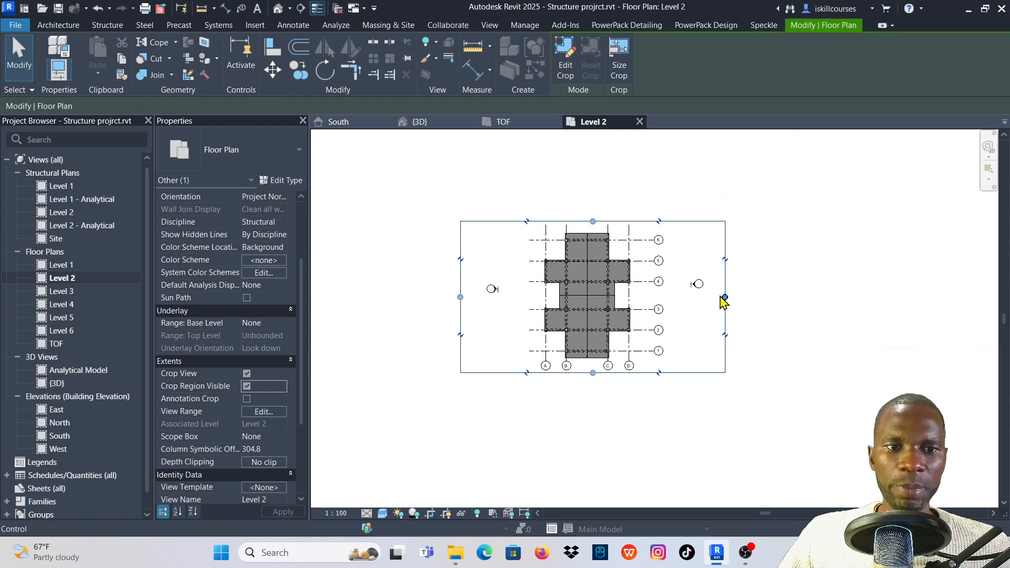
pyautogui.moveTo(722, 298); pyautogui.dragTo(679, 288)
pyautogui.moveTo(460, 297); pyautogui.dragTo(520, 313)
pyautogui.click(792, 300)
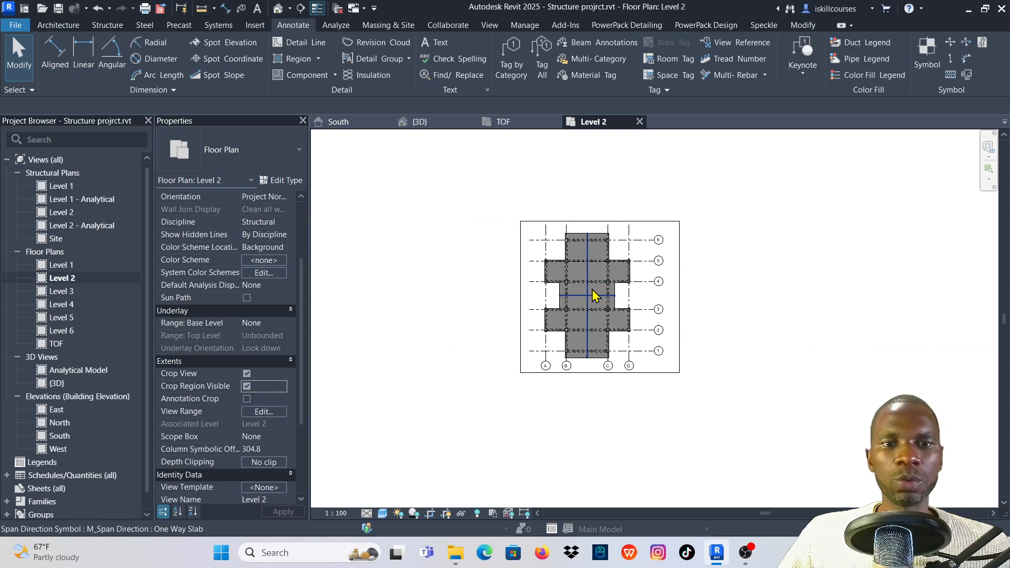
# Hide the crop region boundary of the Level 2 plan while keeping the view cropped.
pyautogui.scroll(4, 619, 289)
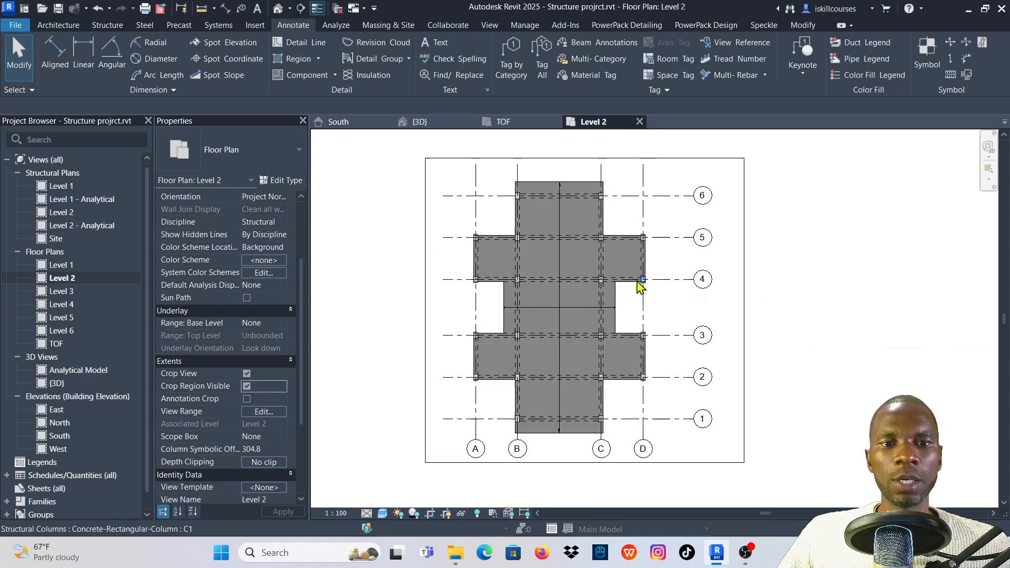
pyautogui.click(246, 388)
pyautogui.scroll(-4, 561, 301)
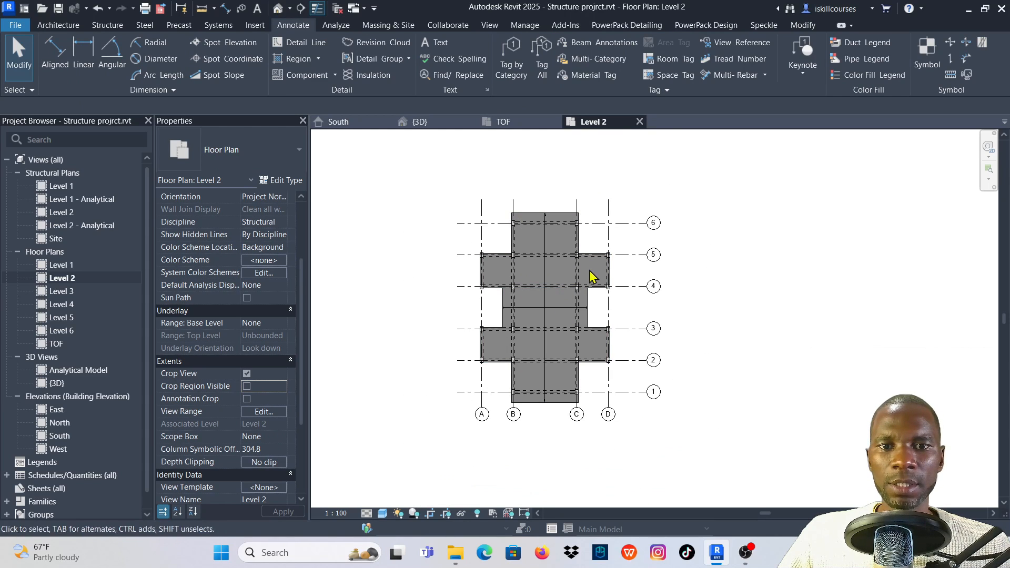
# Delete the one-way slab span direction symbol at the centre of the Level 2 slab.
pyautogui.scroll(4, 553, 307)
pyautogui.click(563, 319)
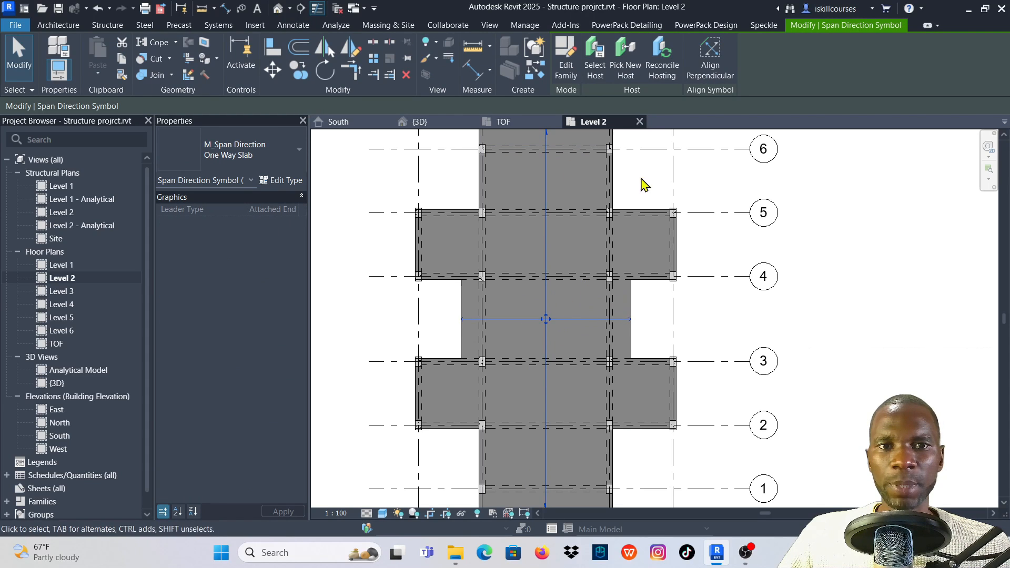
pyautogui.click(408, 76)
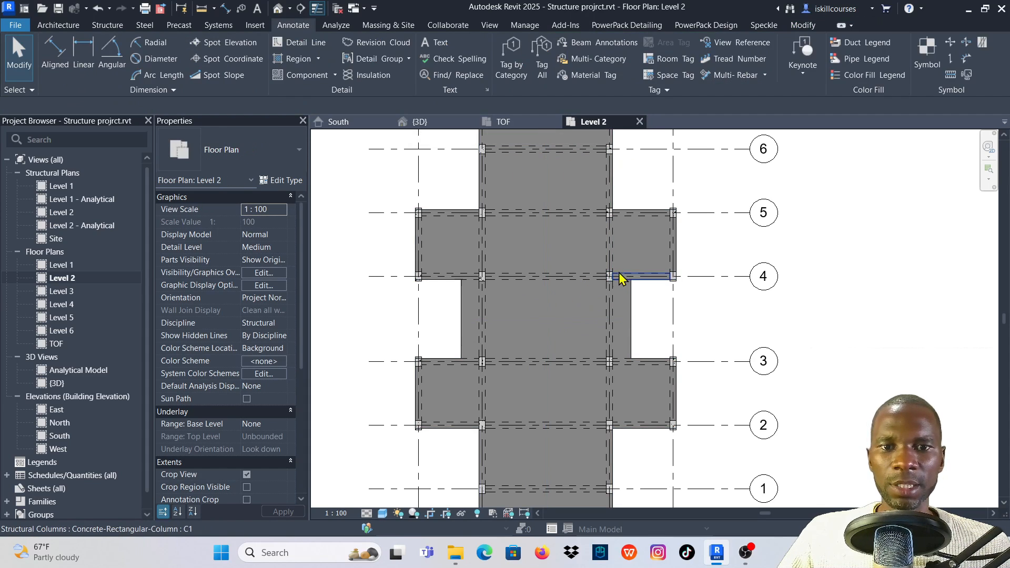
# In the view's Graphic Display Options, set the lighting to Sun 0 and Ambient Light 56 and apply it.
pyautogui.scroll(-2, 577, 334)
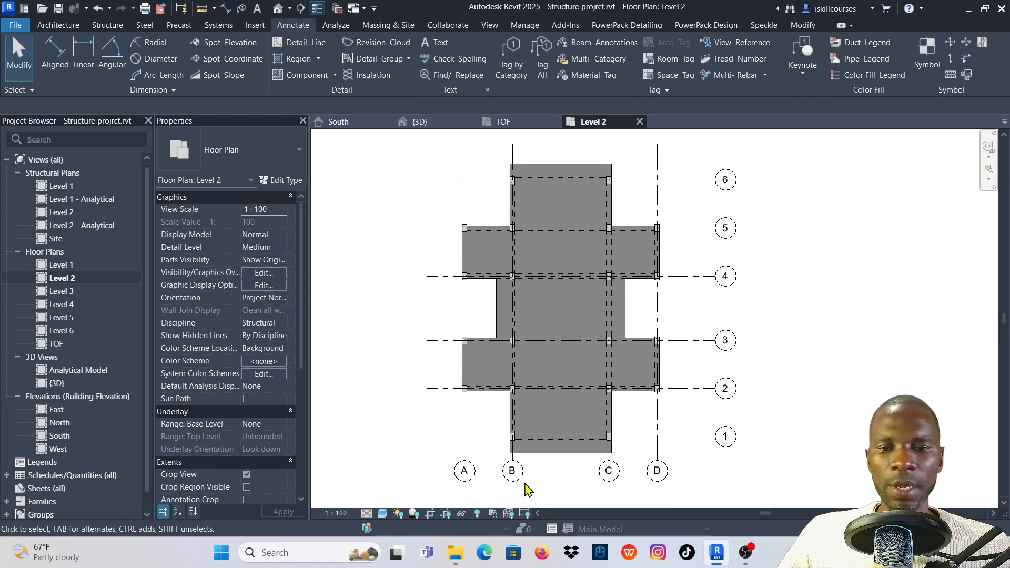
pyautogui.click(383, 515)
pyautogui.click(401, 413)
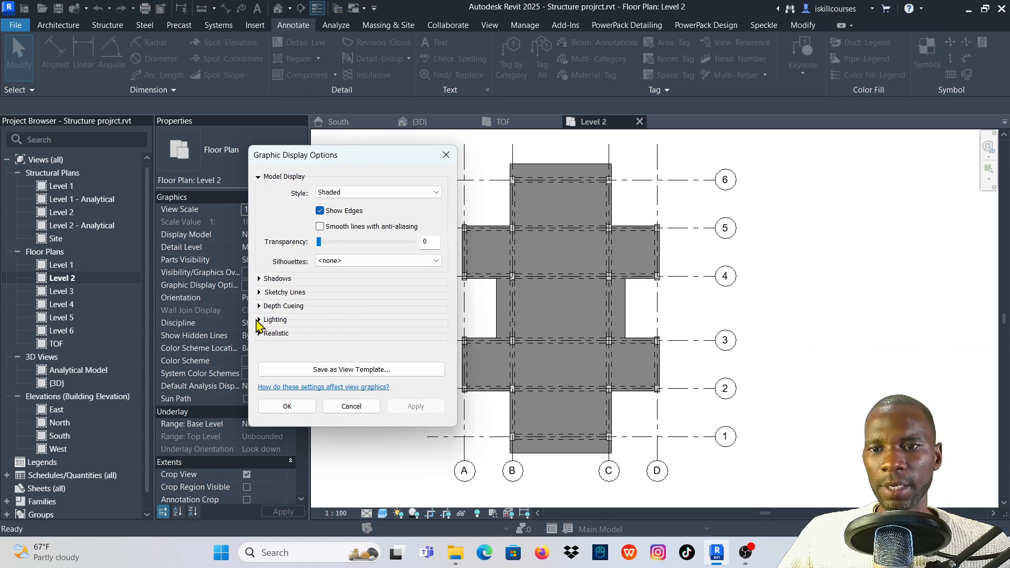
pyautogui.click(259, 320)
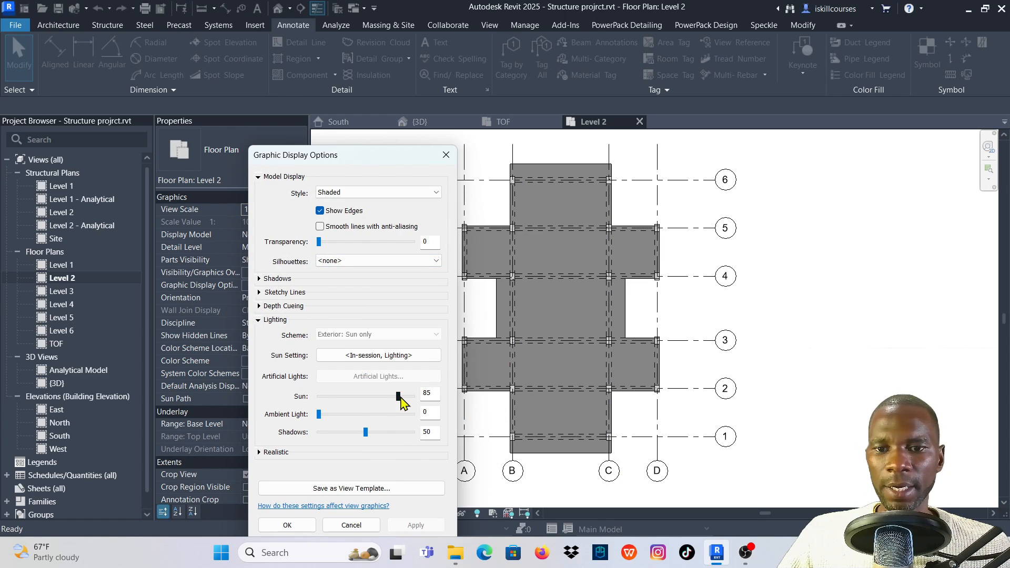
pyautogui.moveTo(398, 398); pyautogui.dragTo(371, 416)
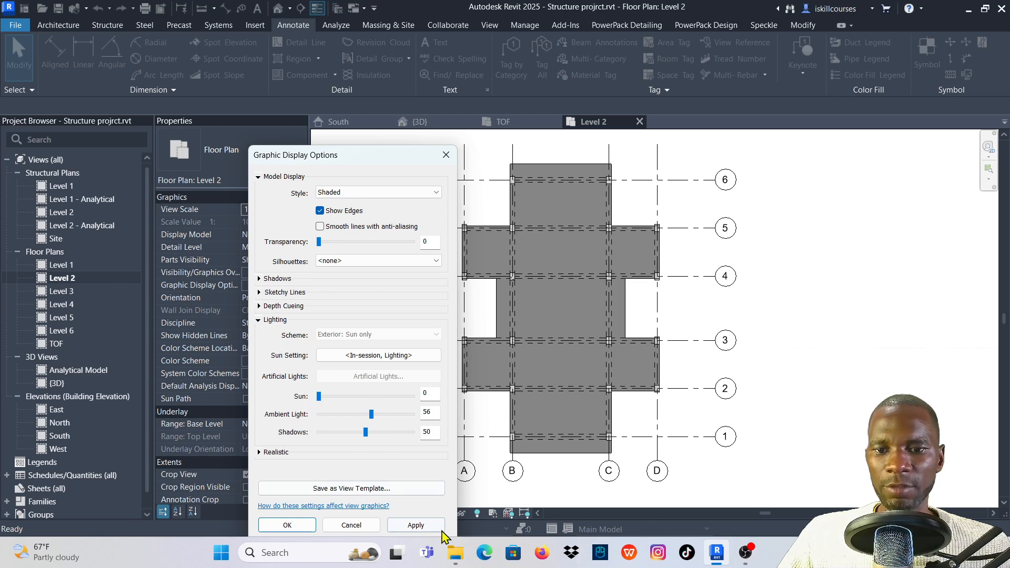
pyautogui.click(415, 525)
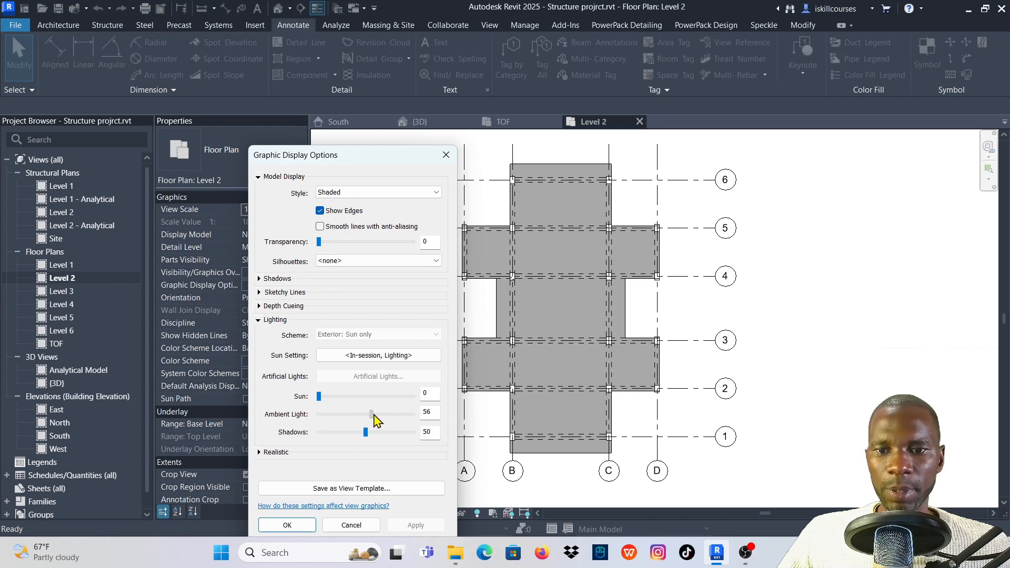
# Set the view's lighting to Ambient Light 100, Shadows 0 and Sun 17, and apply it.
pyautogui.moveTo(375, 419); pyautogui.dragTo(414, 415)
pyautogui.click(416, 525)
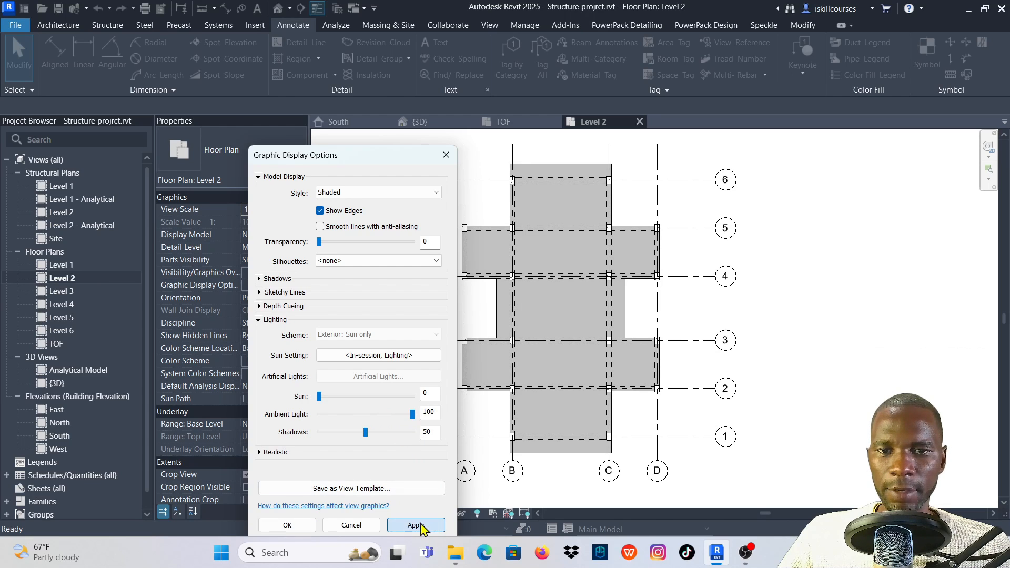
pyautogui.click(416, 526)
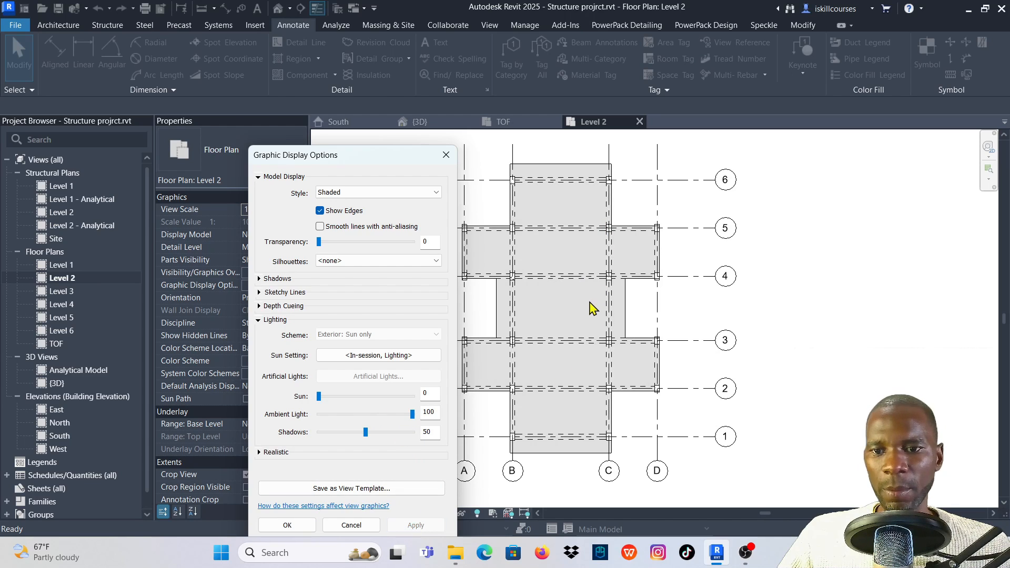
pyautogui.moveTo(366, 433); pyautogui.dragTo(311, 438)
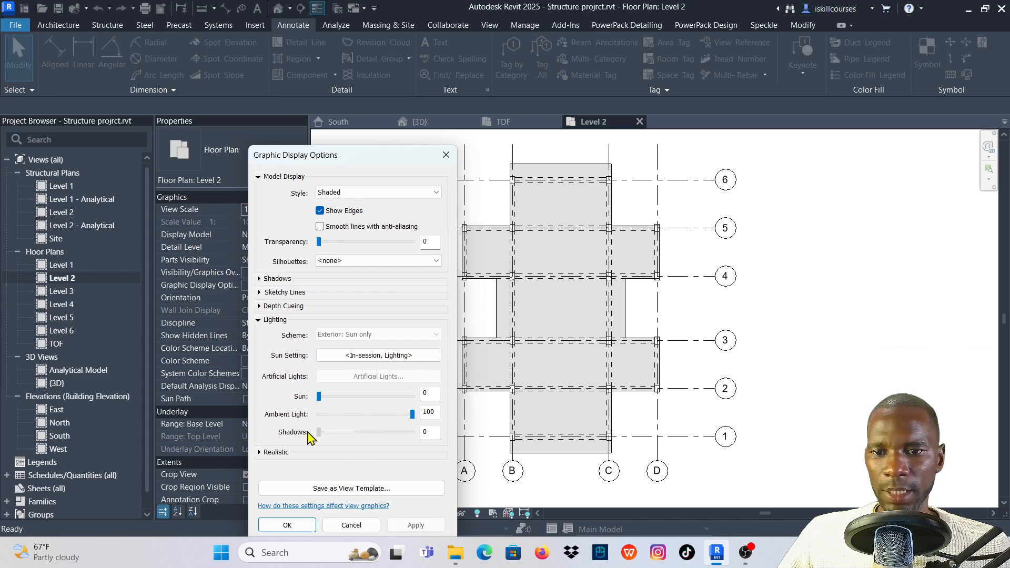
pyautogui.moveTo(319, 397); pyautogui.dragTo(336, 397)
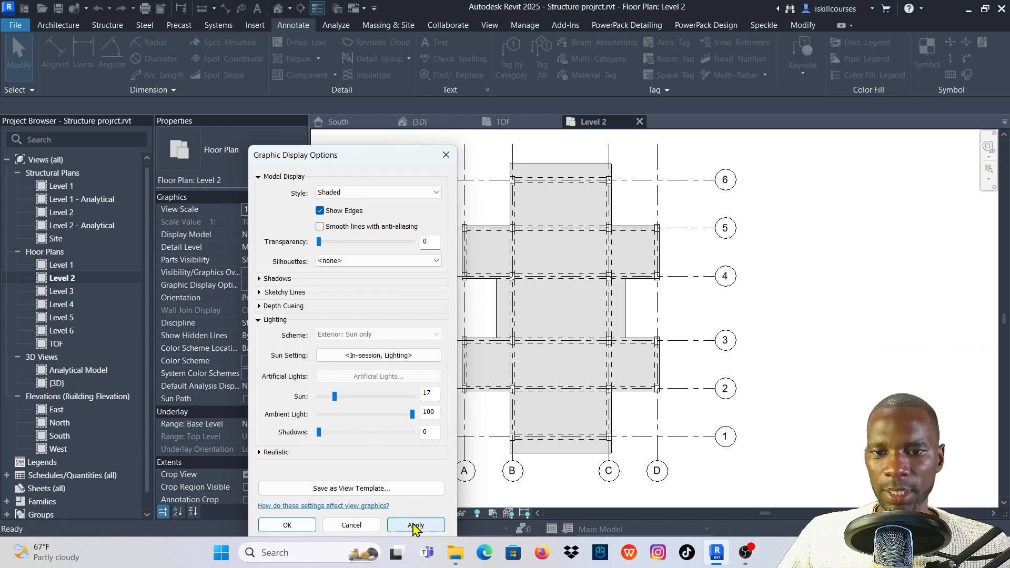
pyautogui.click(416, 526)
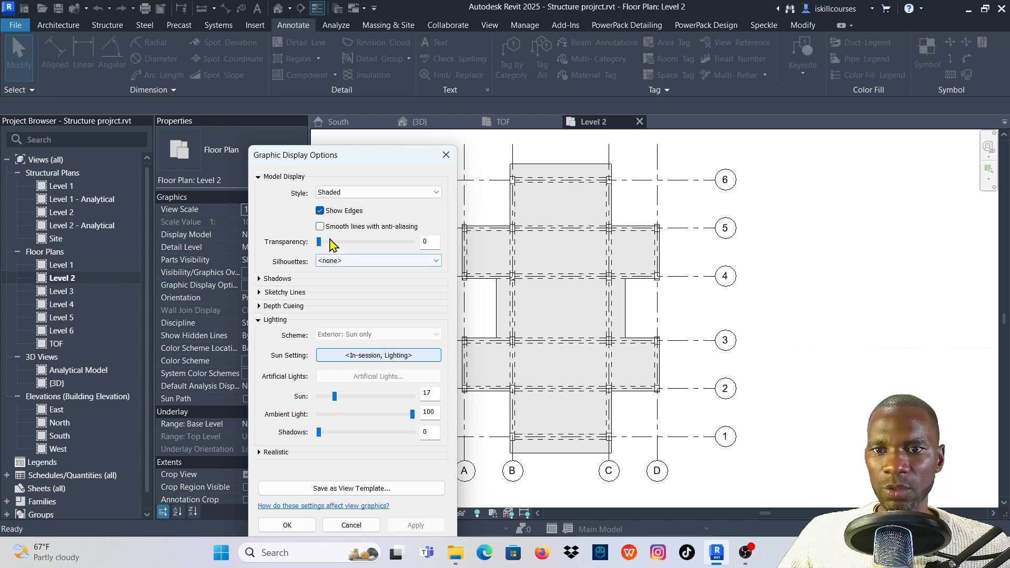
# Enable smooth lines with anti-aliasing and apply Medium Lines silhouettes to the Level 2 view.
pyautogui.click(320, 227)
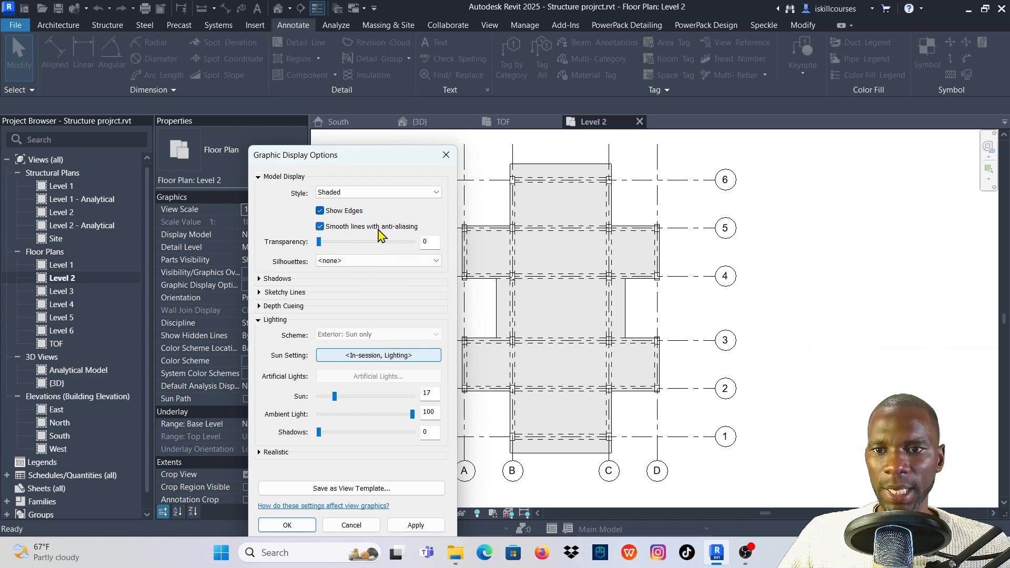
pyautogui.click(436, 261)
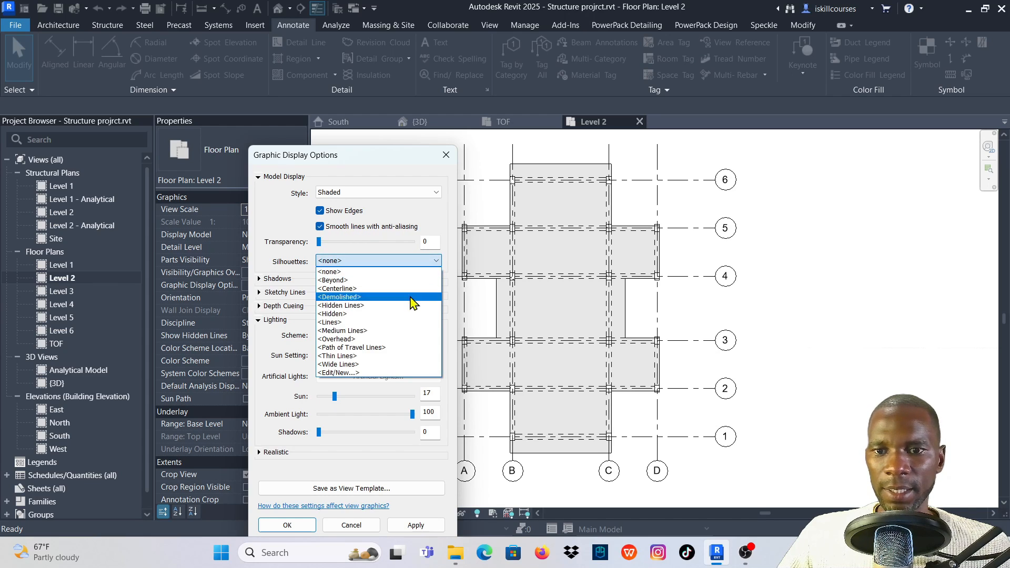
pyautogui.click(343, 331)
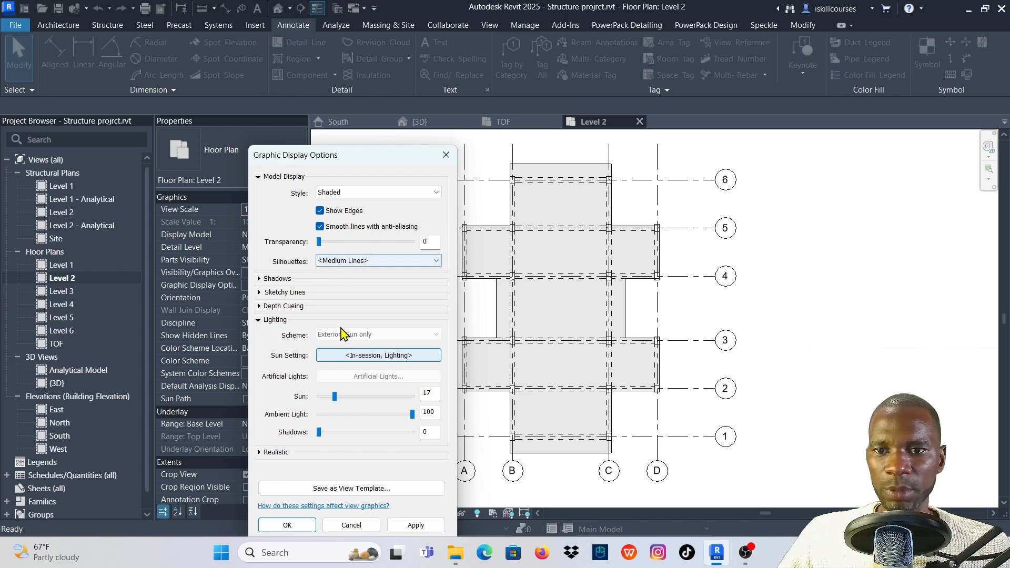
pyautogui.click(259, 279)
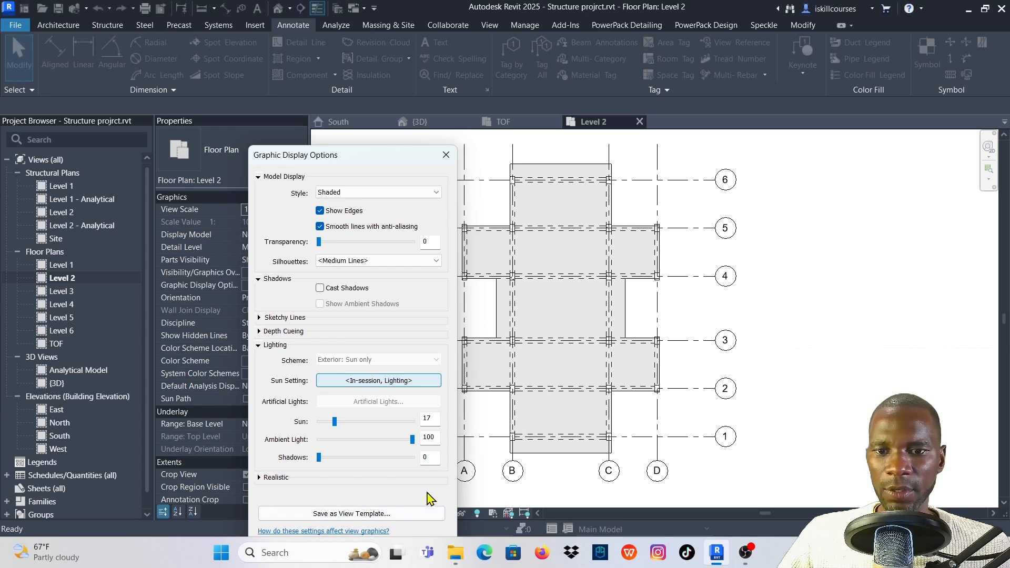
pyautogui.moveTo(379, 165); pyautogui.dragTo(387, 83)
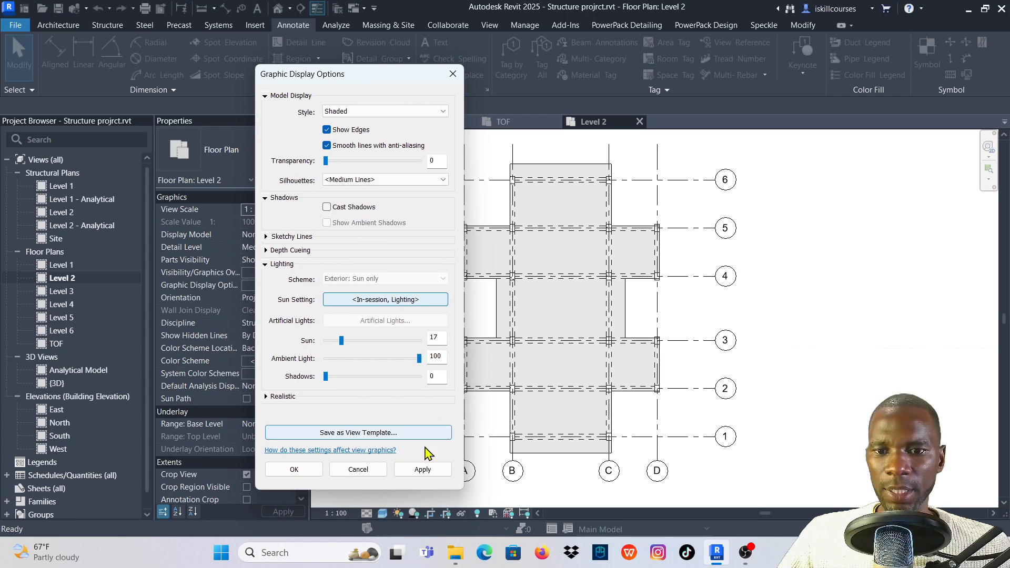
pyautogui.click(422, 470)
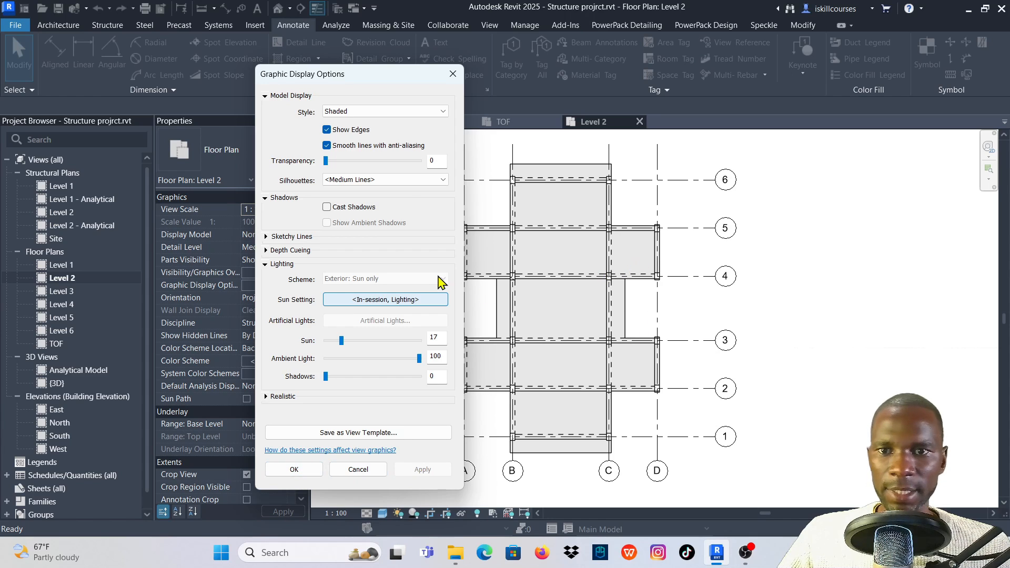
# Set the silhouettes back to none and accept the graphic display options.
pyautogui.click(415, 181)
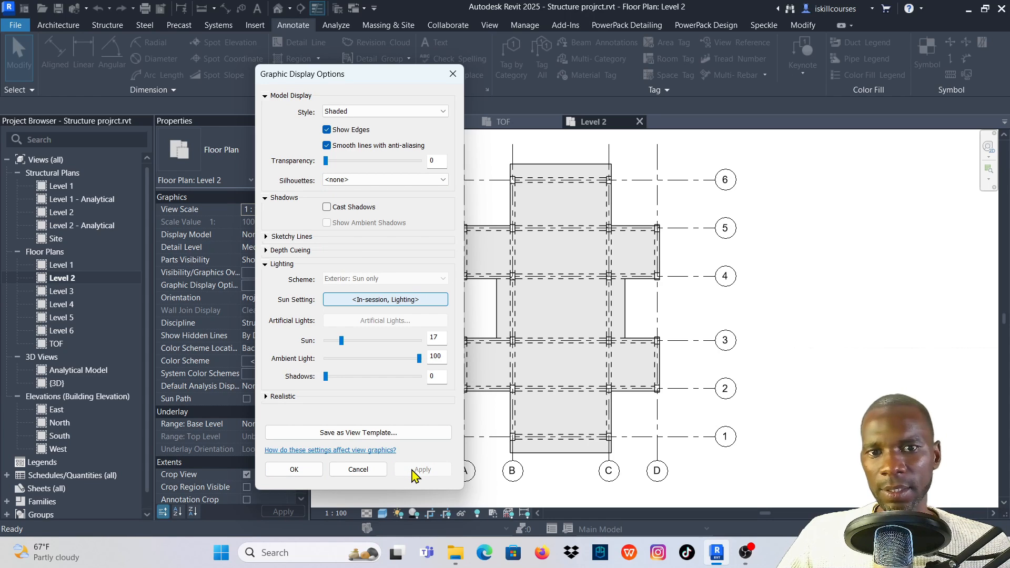
pyautogui.click(294, 469)
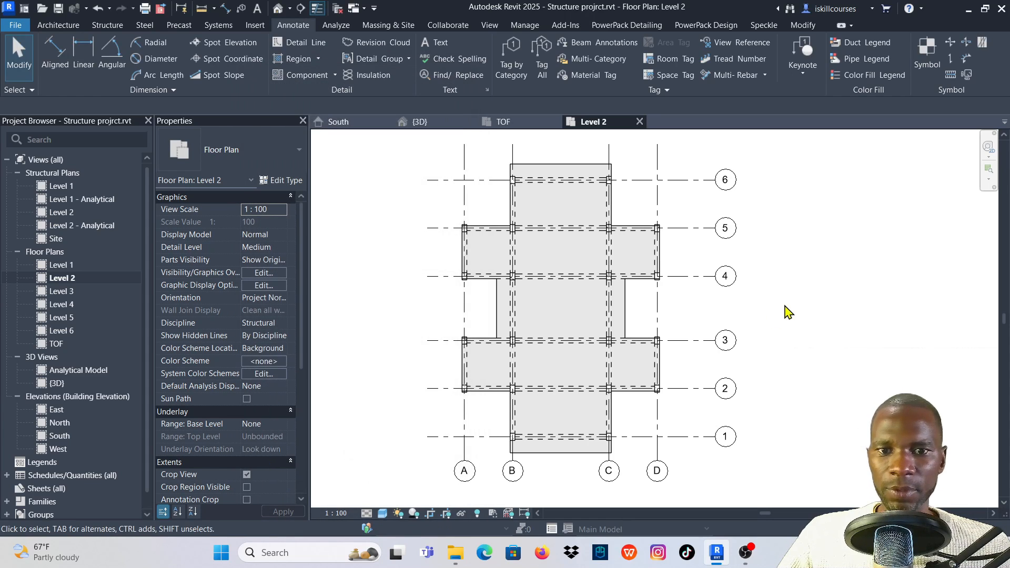
# Examine how the beams, columns and slab are displayed across the Level 2 plan.
pyautogui.scroll(4, 599, 170)
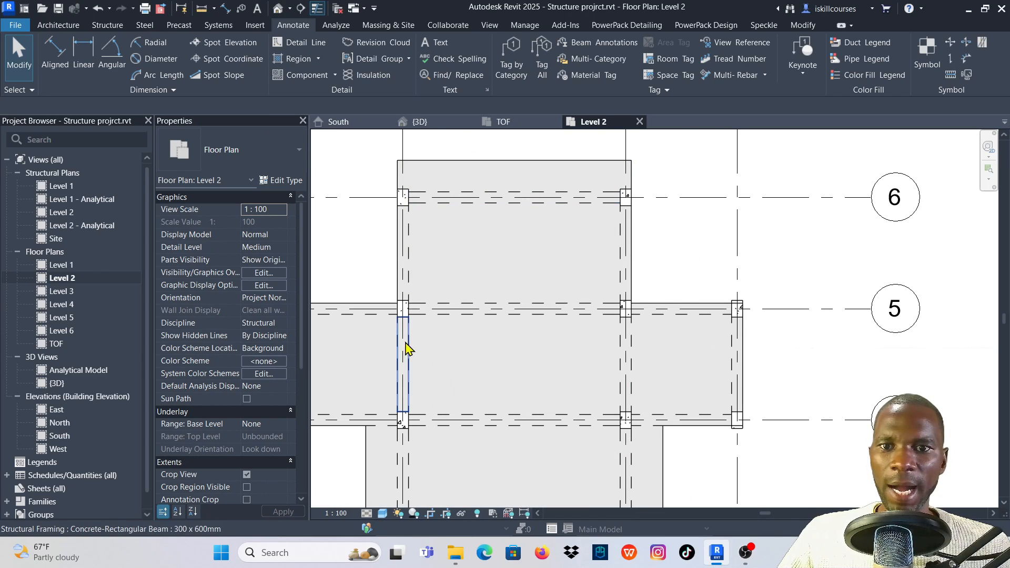
pyautogui.scroll(3, 620, 321)
pyautogui.scroll(-6, 670, 271)
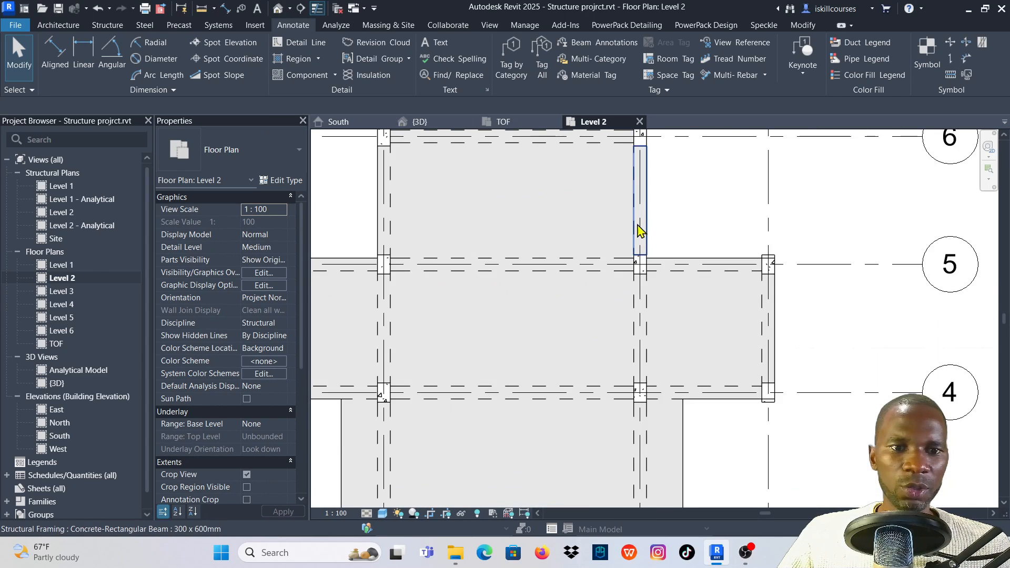
pyautogui.scroll(4, 542, 334)
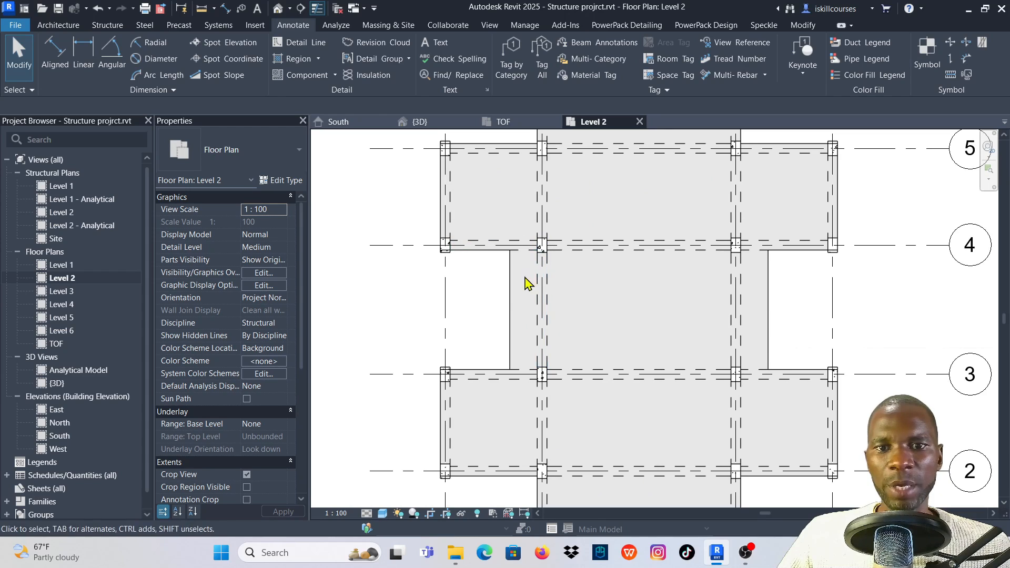
pyautogui.scroll(-2, 521, 298)
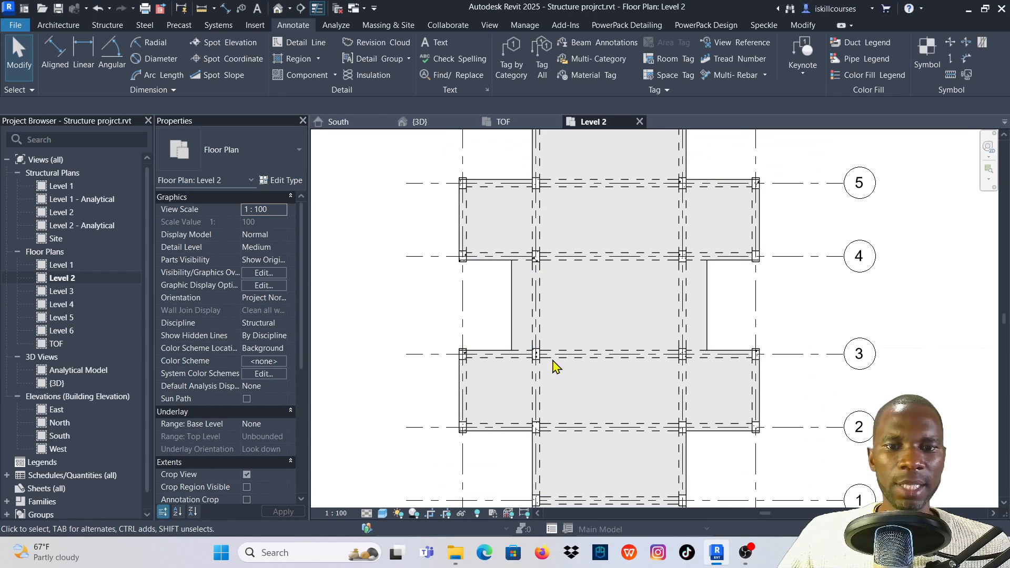
pyautogui.scroll(-3, 529, 338)
pyautogui.scroll(-1, 529, 338)
pyautogui.scroll(3, 525, 259)
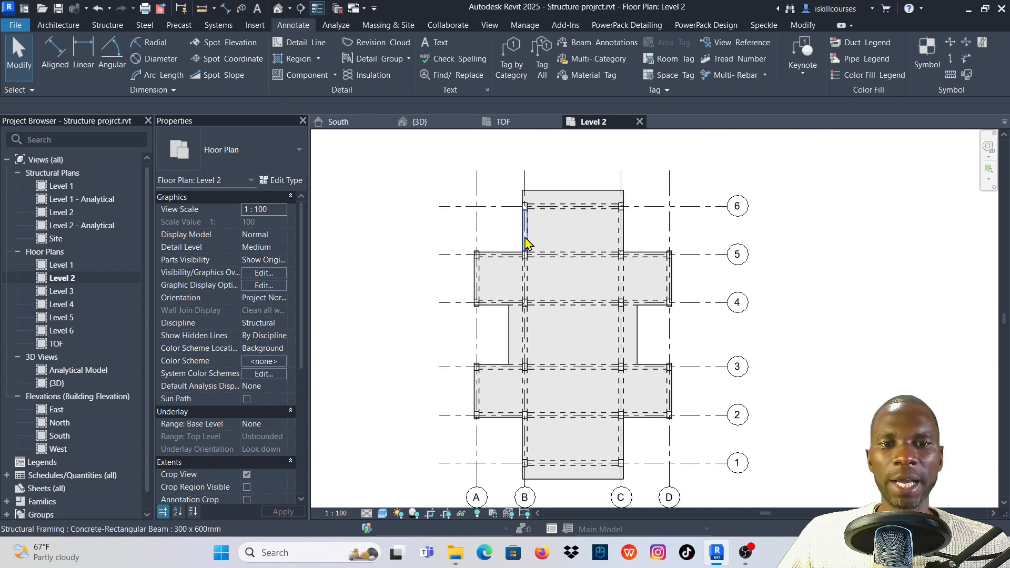
pyautogui.scroll(-1, 563, 287)
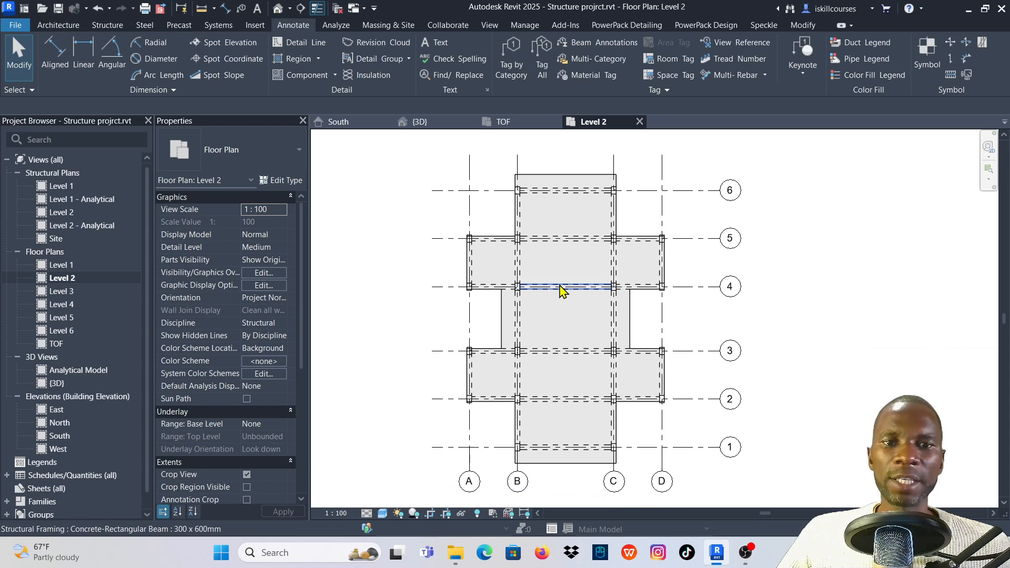
# Place a continuous aligned dimension string between grids D, C, B and A above the plan.
pyautogui.click(54, 52)
pyautogui.scroll(-1, 656, 210)
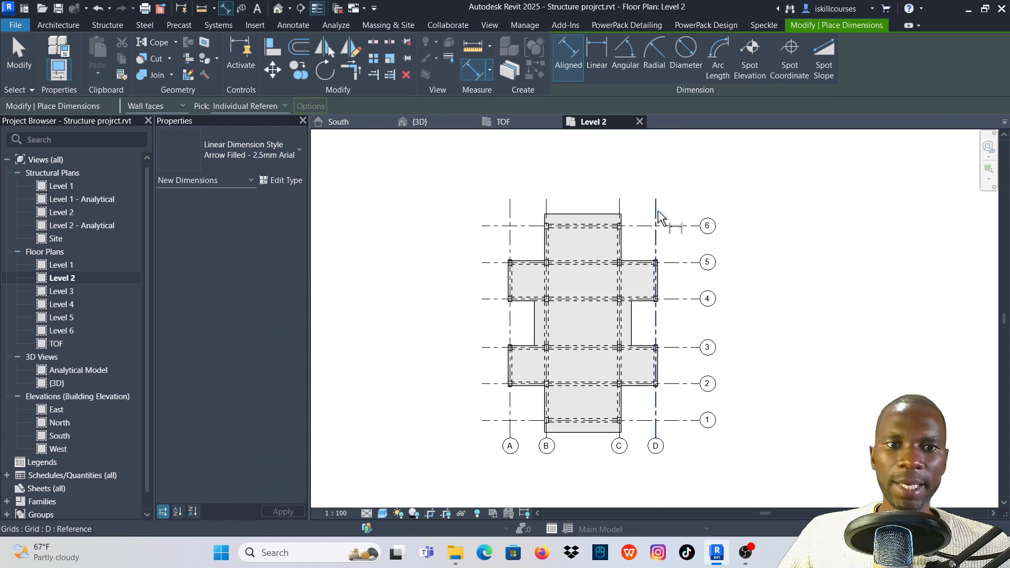
pyautogui.scroll(1, 658, 228)
pyautogui.click(656, 224)
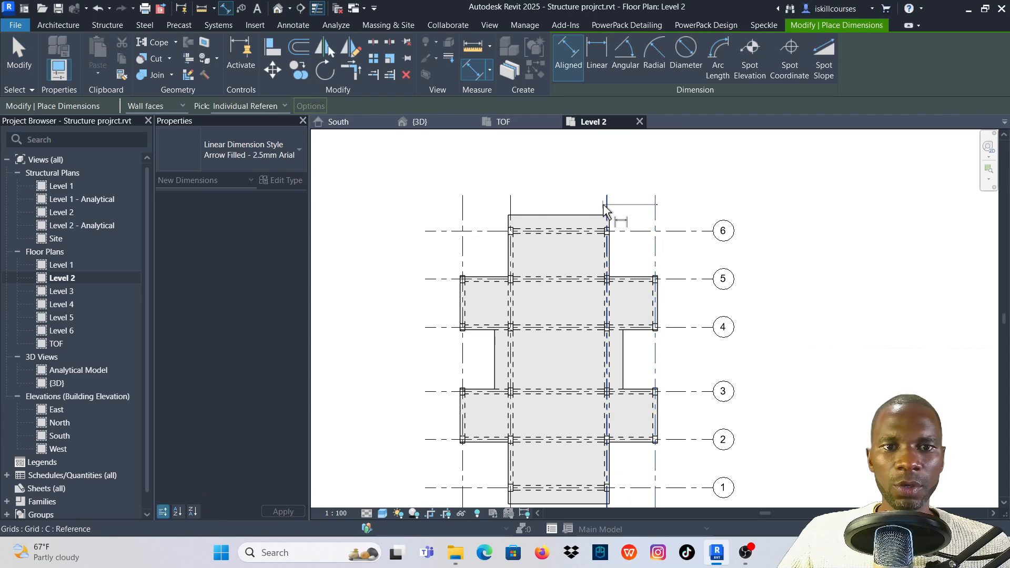
pyautogui.click(607, 210)
pyautogui.click(511, 210)
pyautogui.click(463, 209)
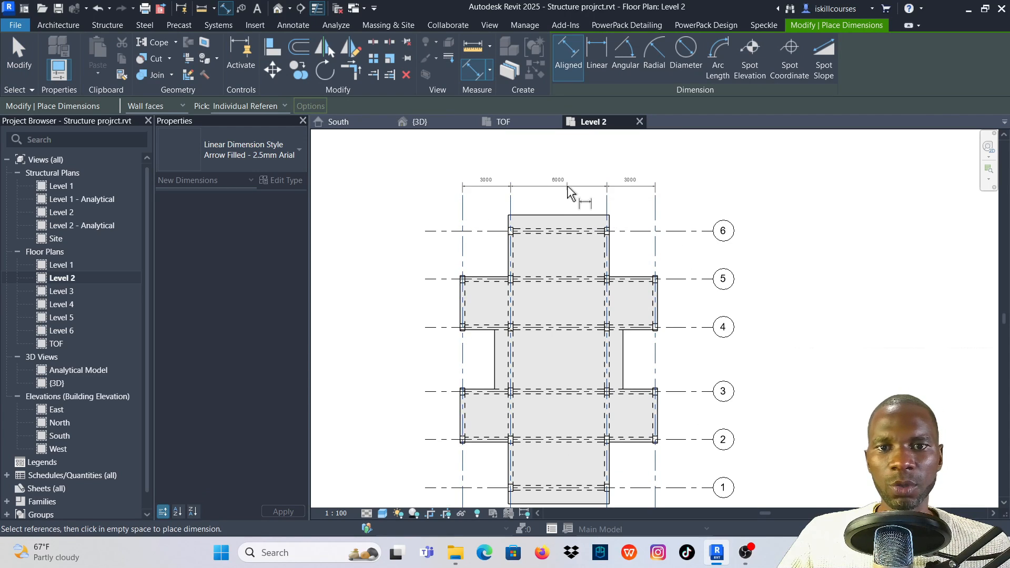
pyautogui.click(573, 179)
# Place a continuous aligned dimension string through grids 1 to 6, between the slab and the grid bubbles.
pyautogui.moveTo(700, 490); pyautogui.dragTo(666, 402, button='middle')
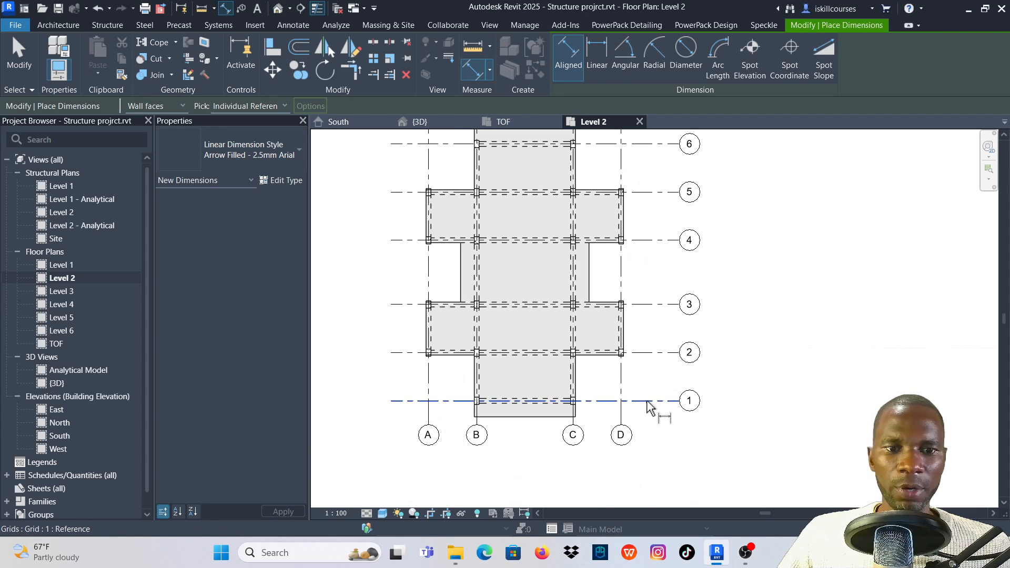
pyautogui.click(652, 401)
pyautogui.click(650, 353)
pyautogui.click(652, 305)
pyautogui.click(658, 241)
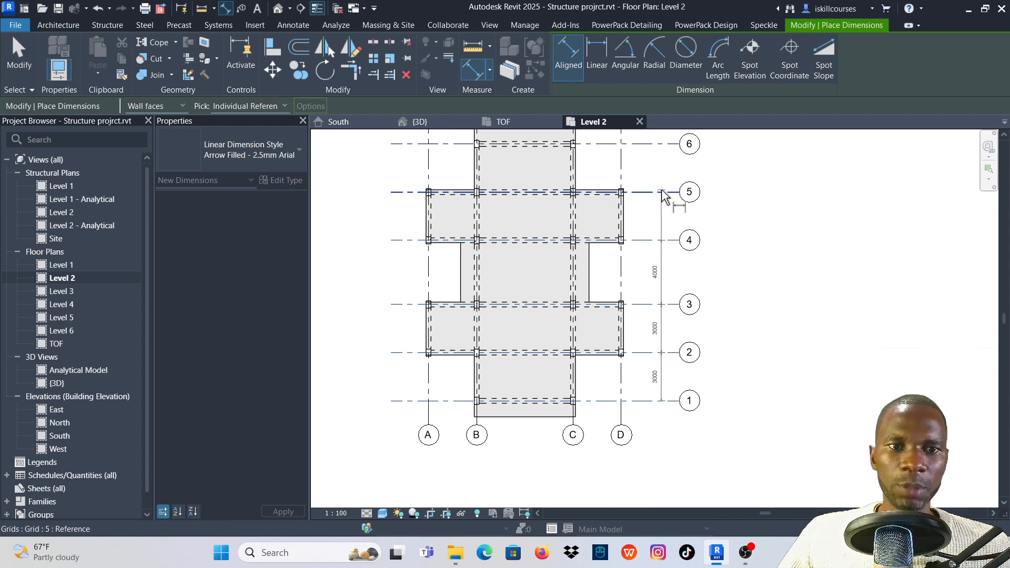
pyautogui.click(664, 193)
pyautogui.scroll(-2, 645, 256)
pyautogui.scroll(2, 655, 203)
pyautogui.click(653, 171)
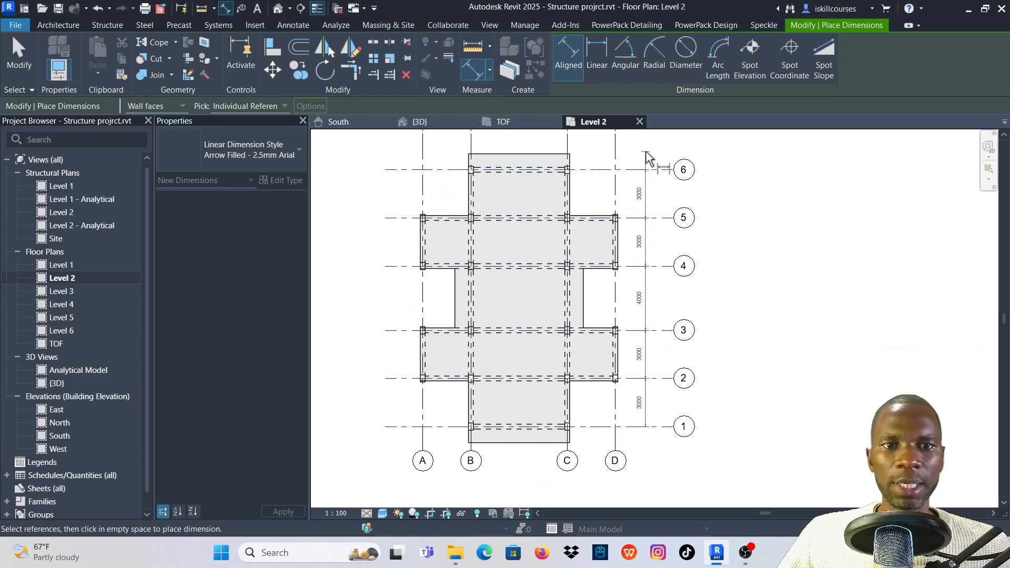
pyautogui.click(647, 157)
# Add an overall aligned dimension from grid 1 to grid 6, outside the individual bay dimensions.
pyautogui.scroll(-2, 699, 363)
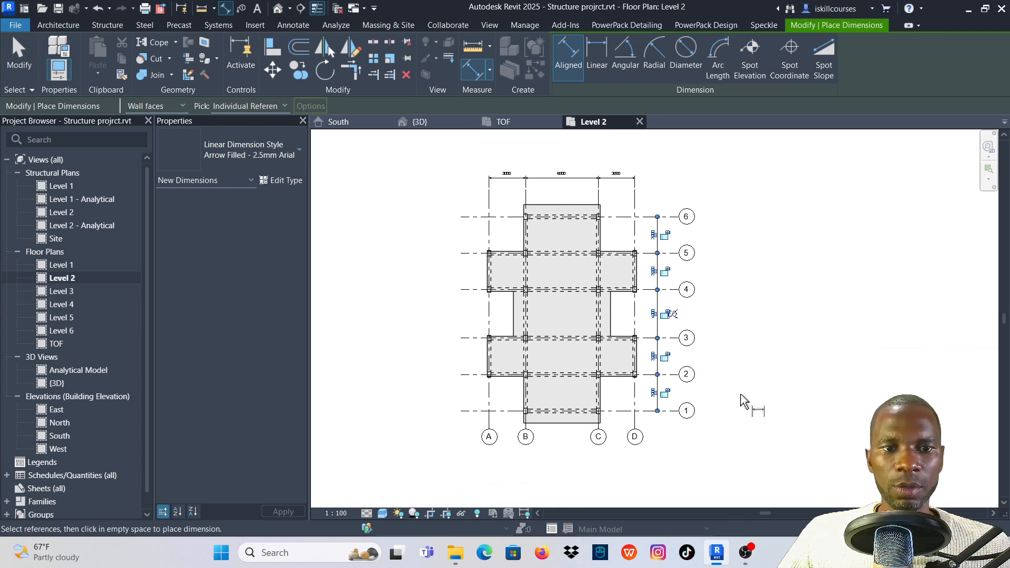
pyautogui.scroll(3, 688, 429)
pyautogui.scroll(-2, 654, 428)
pyautogui.scroll(2, 661, 221)
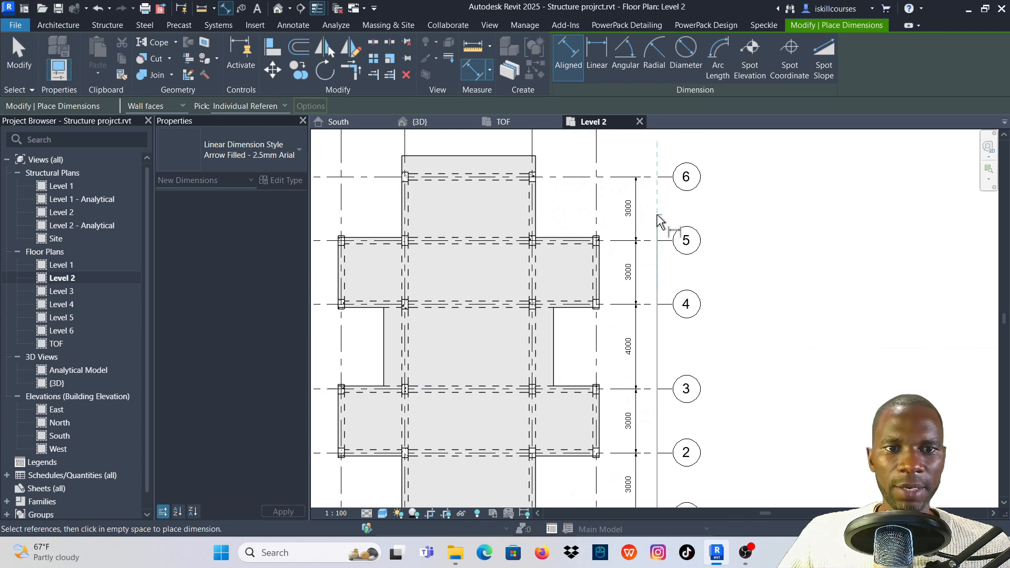
pyautogui.click(661, 177)
pyautogui.click(662, 162)
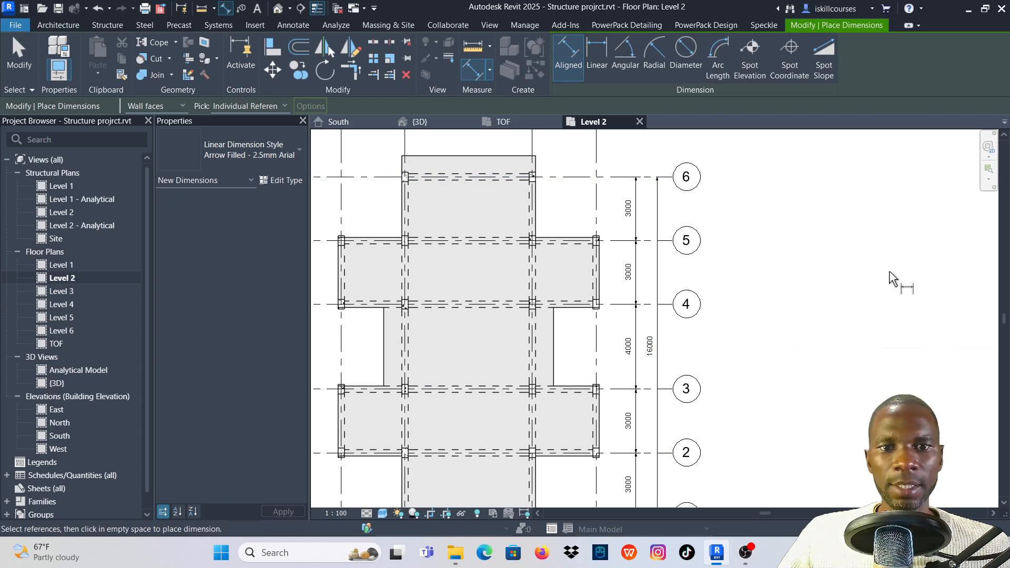
# Add an overall aligned dimension from grid D to grid A, above the individual bay dimensions.
pyautogui.scroll(-2, 752, 273)
pyautogui.scroll(3, 698, 226)
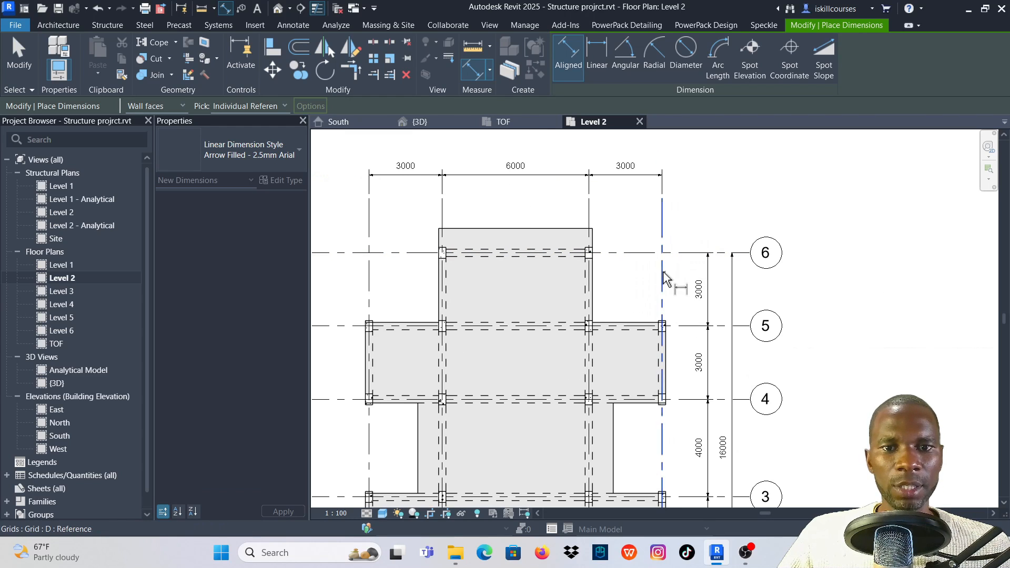
pyautogui.click(663, 277)
pyautogui.click(371, 292)
pyautogui.scroll(-2, 506, 308)
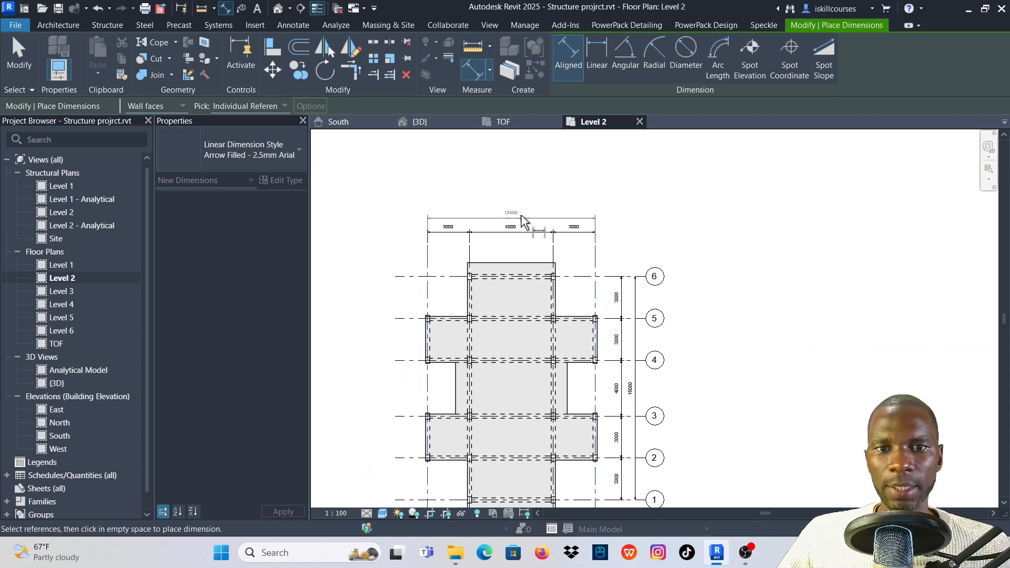
pyautogui.click(524, 219)
# End dimensioning and review the grid dimensions and slab layout of the Level 2 plan.
pyautogui.scroll(3, 517, 298)
pyautogui.scroll(-4, 535, 316)
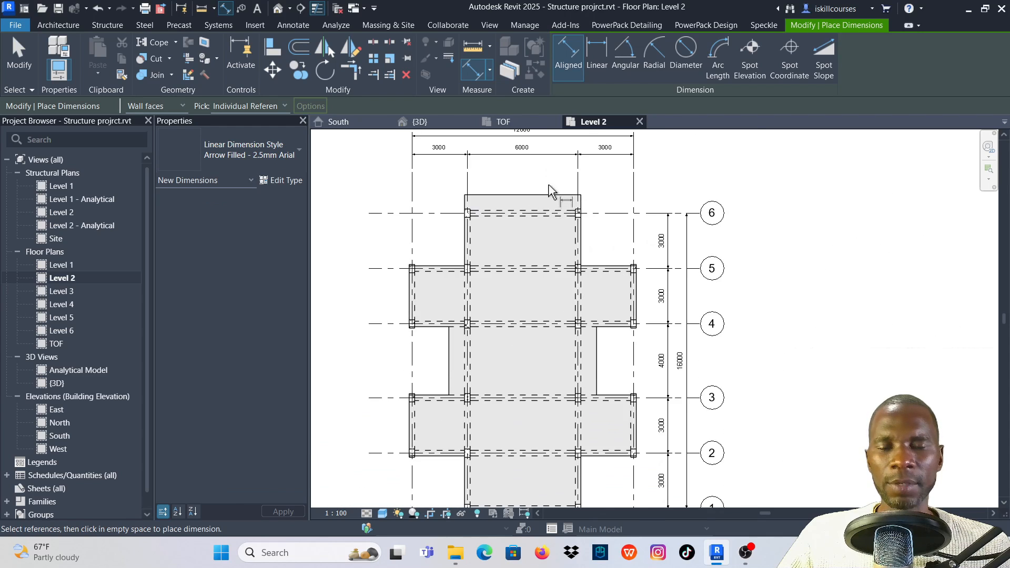
pyautogui.scroll(1, 541, 259)
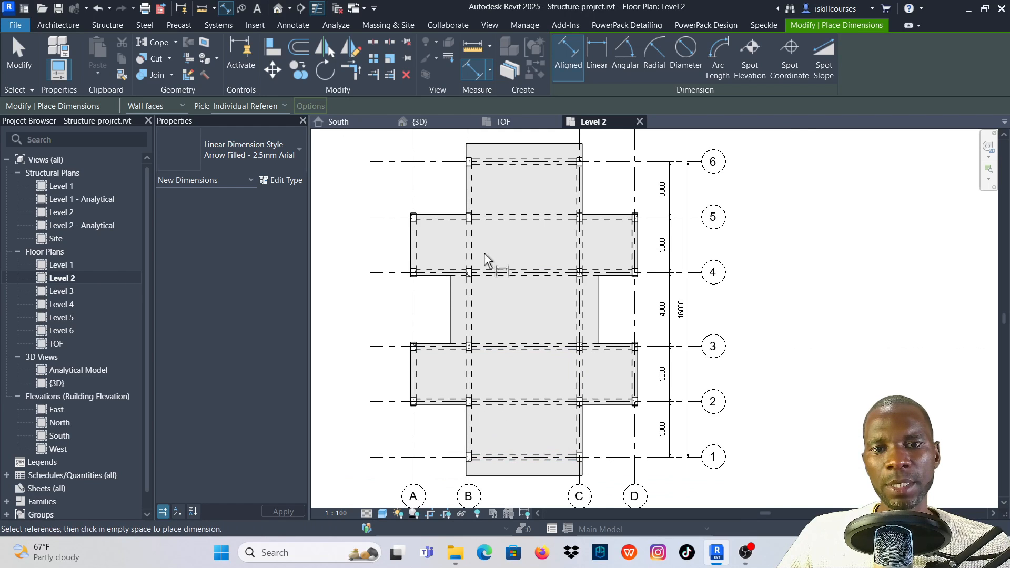
pyautogui.scroll(3, 484, 253)
pyautogui.scroll(-2, 485, 293)
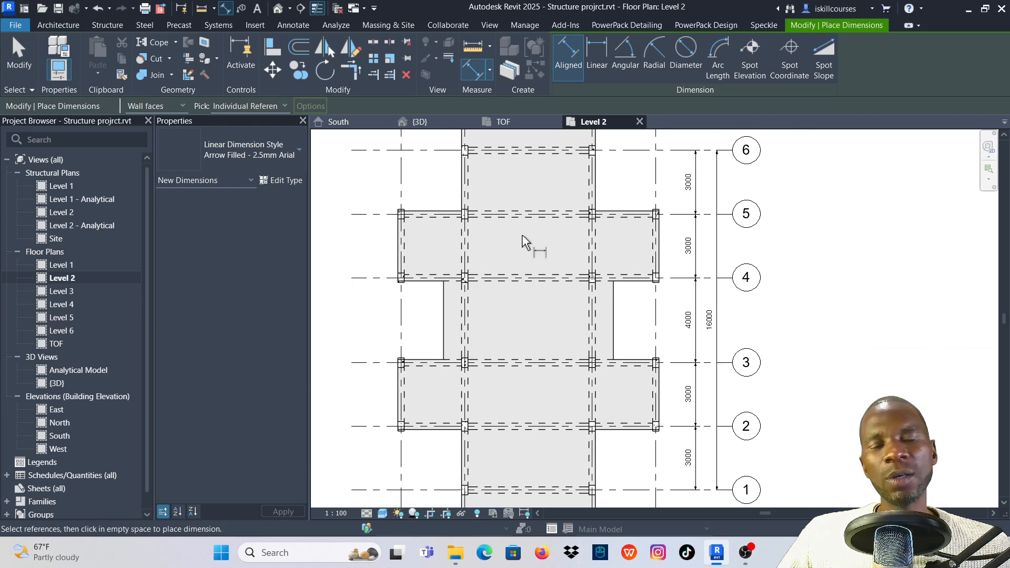
pyautogui.rightClick(809, 195)
pyautogui.click(838, 203)
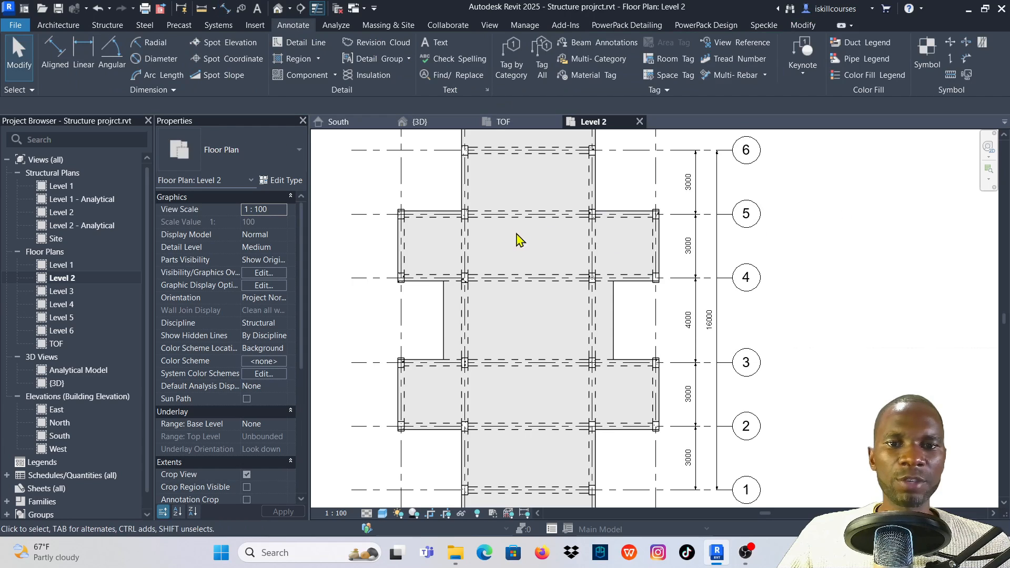
pyautogui.scroll(-1, 548, 292)
pyautogui.scroll(2, 530, 203)
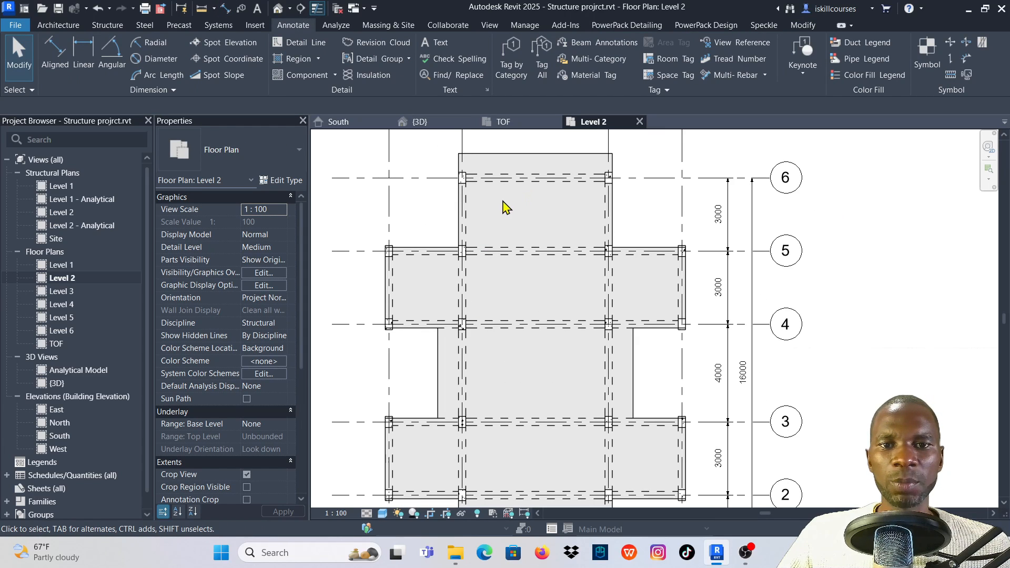
# Inspect the individual beams along grid B between grids 5 and 2 on the Level 2 plan.
pyautogui.scroll(-2, 505, 200)
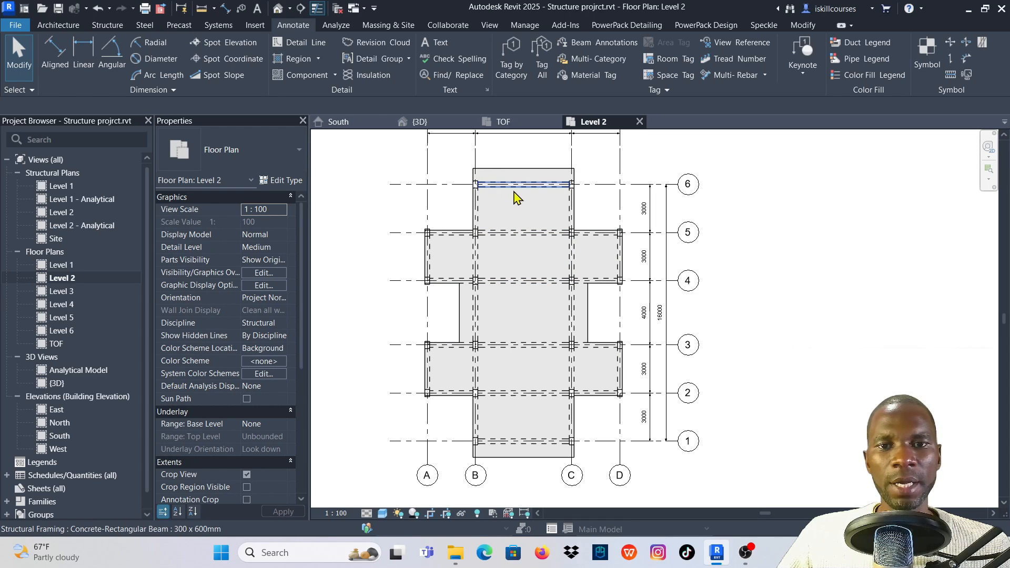
pyautogui.scroll(1, 484, 255)
pyautogui.scroll(1, 486, 257)
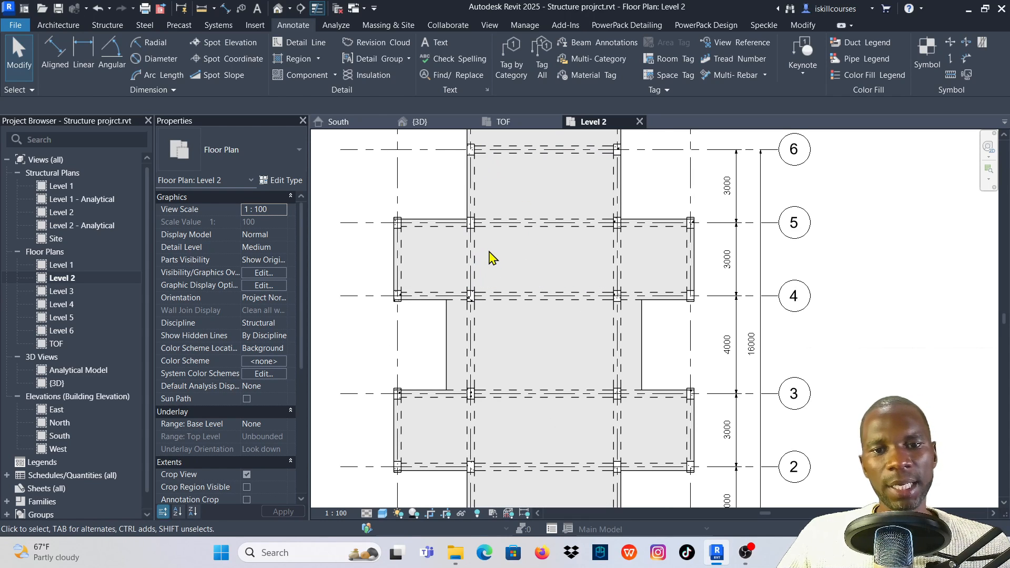
pyautogui.scroll(-2, 489, 253)
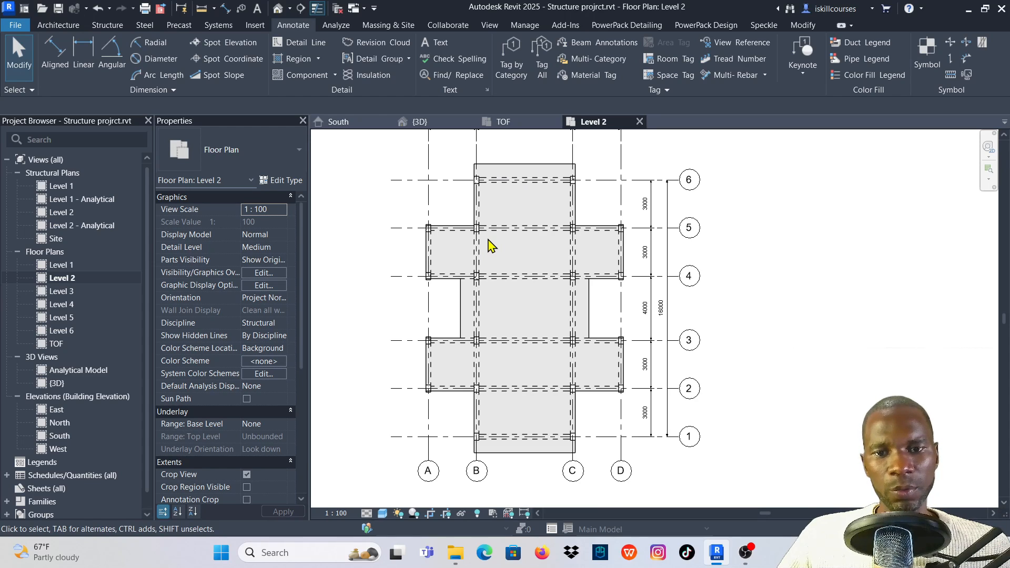
pyautogui.scroll(2, 474, 180)
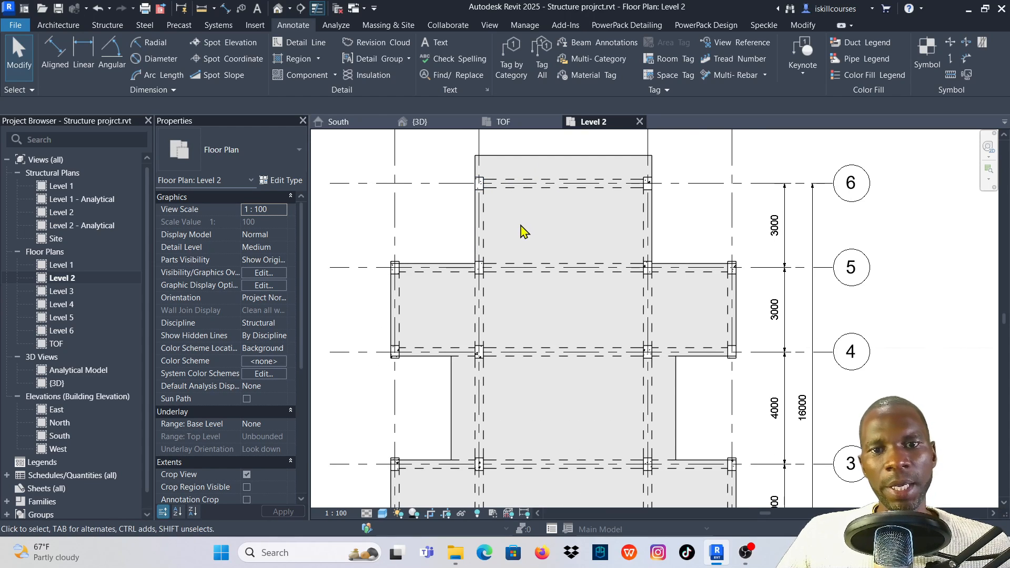
pyautogui.click(482, 236)
pyautogui.click(489, 322)
pyautogui.scroll(1, 495, 305)
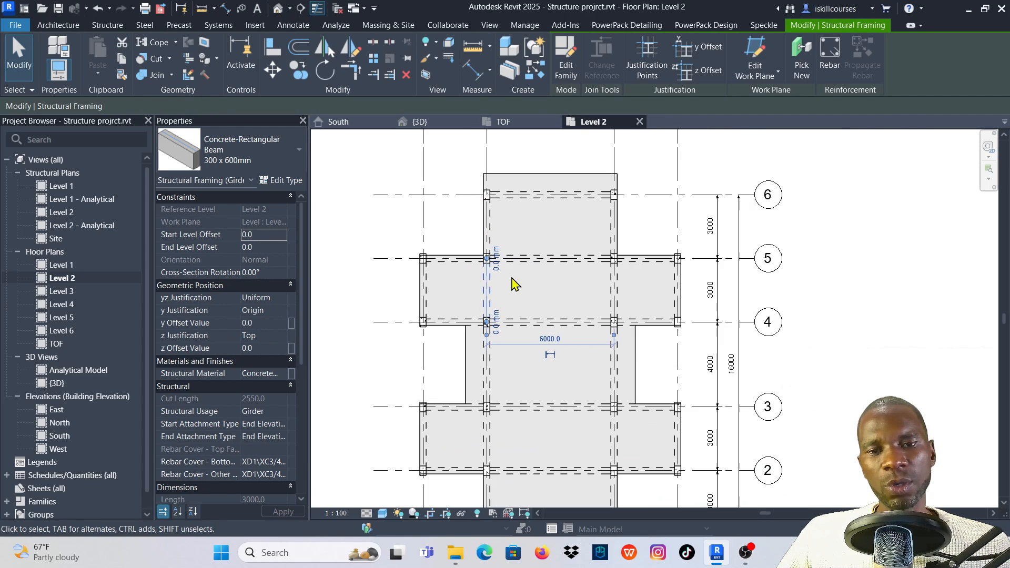
pyautogui.click(483, 362)
pyautogui.scroll(-1, 486, 326)
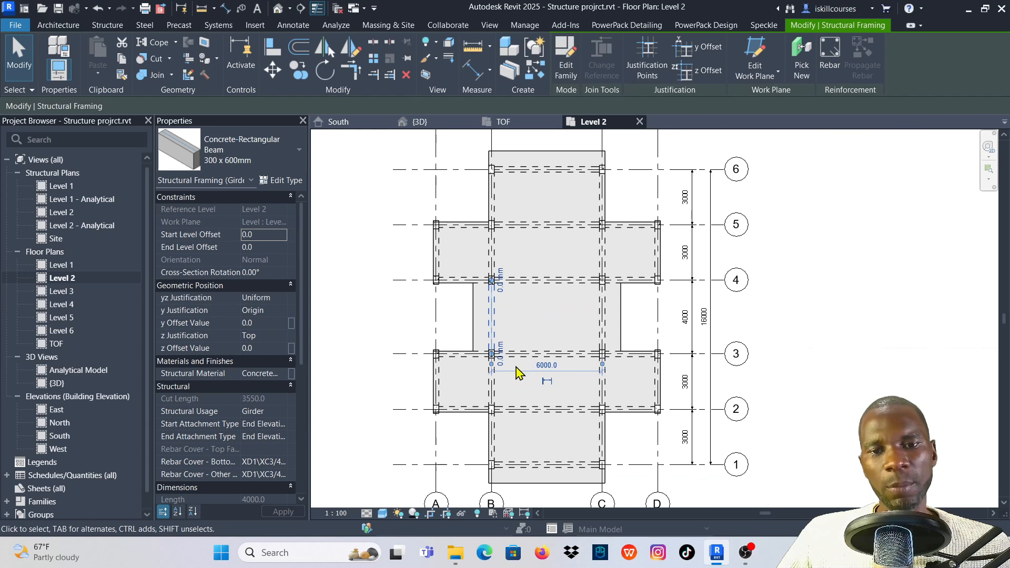
pyautogui.click(497, 387)
pyautogui.scroll(1, 510, 387)
pyautogui.scroll(-2, 728, 329)
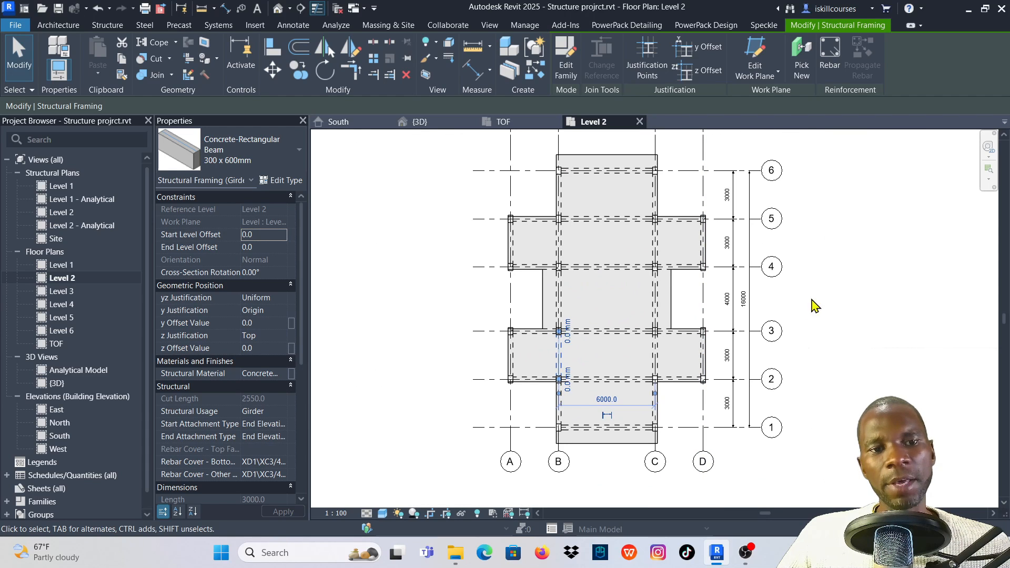
pyautogui.click(821, 294)
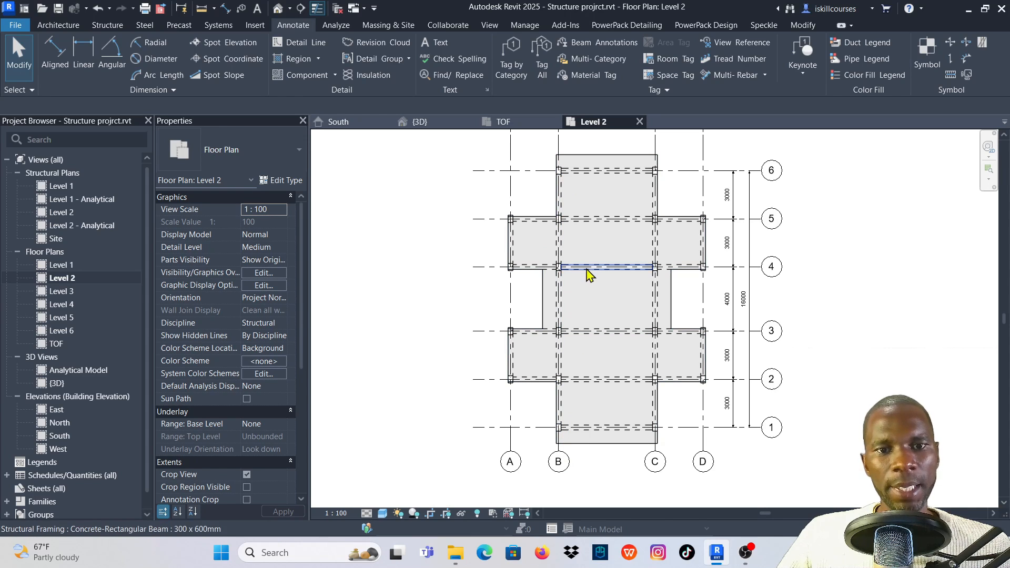
pyautogui.scroll(3, 560, 208)
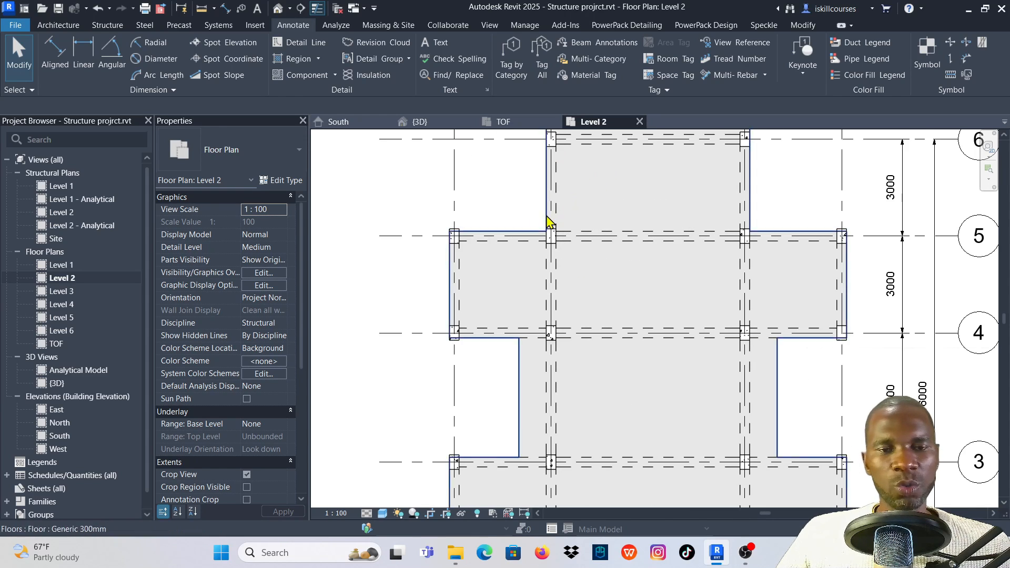
pyautogui.scroll(-1, 558, 226)
pyautogui.scroll(1, 565, 247)
pyautogui.scroll(-1, 537, 213)
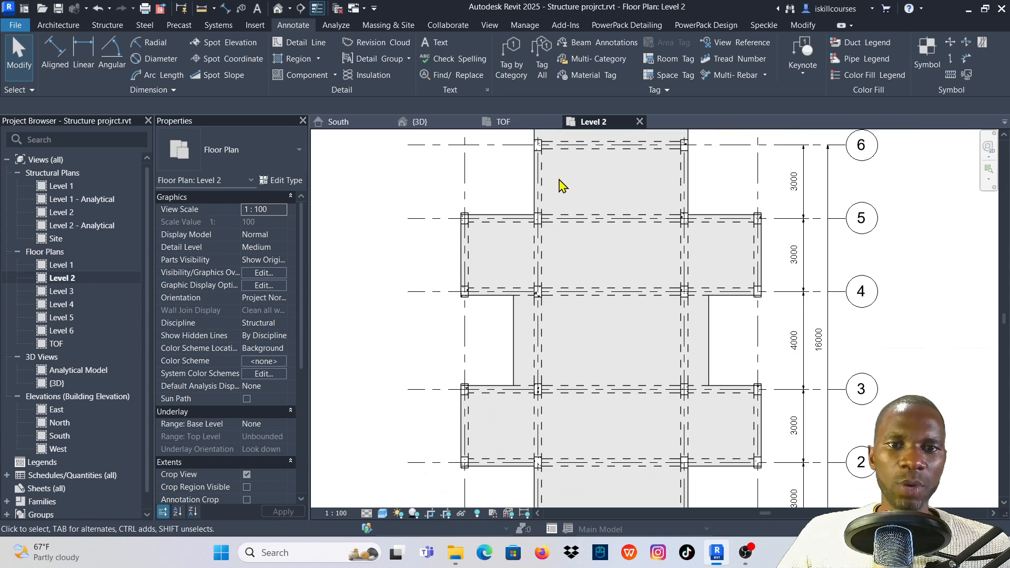
pyautogui.scroll(-2, 540, 150)
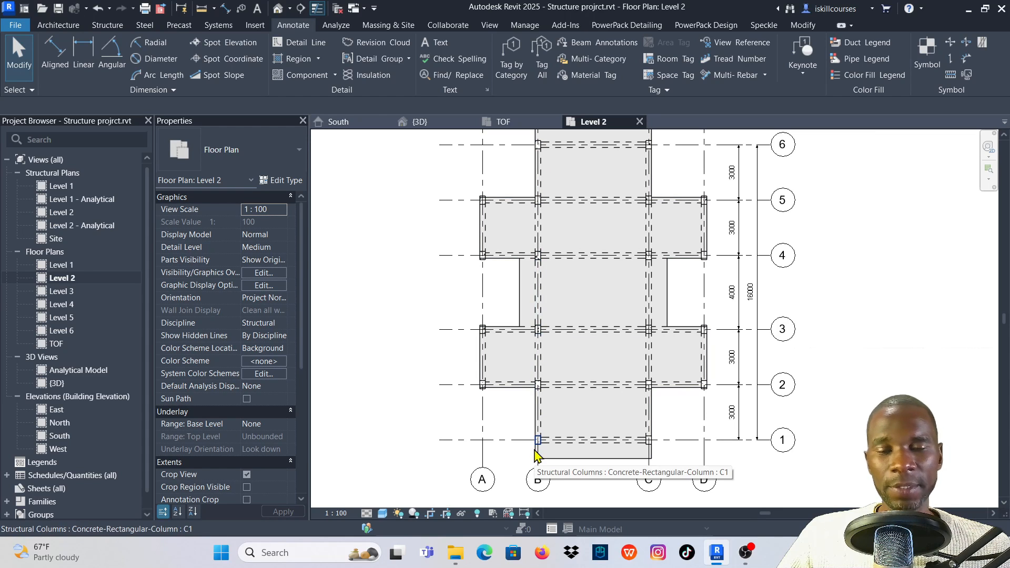
pyautogui.scroll(-1, 548, 286)
pyautogui.scroll(1, 563, 206)
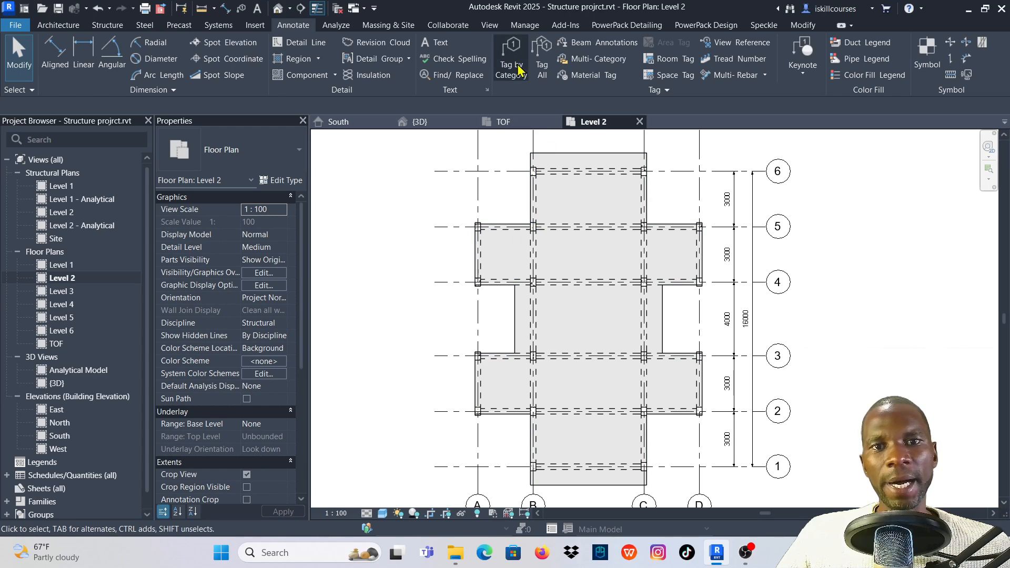
pyautogui.click(514, 54)
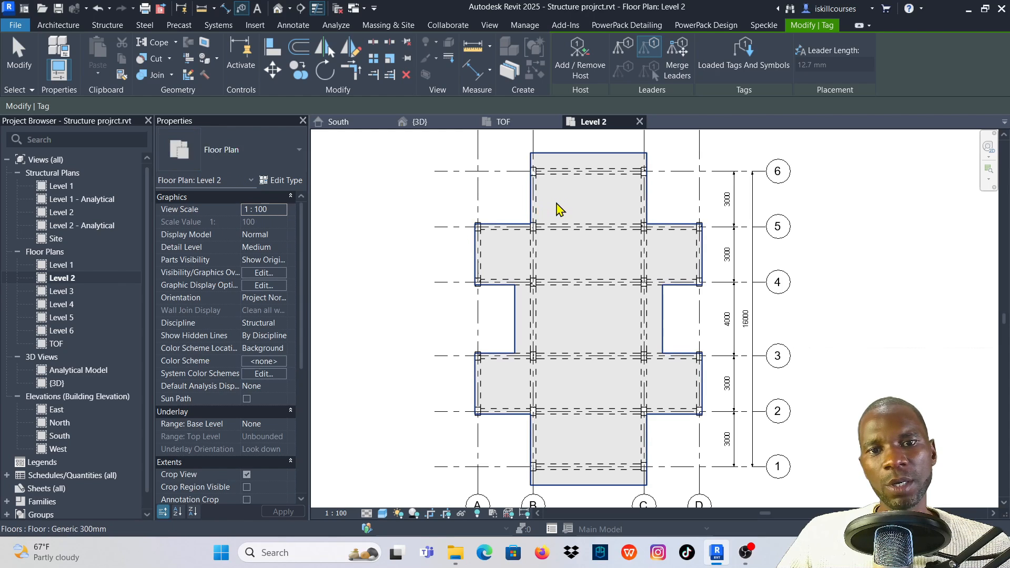
pyautogui.click(19, 66)
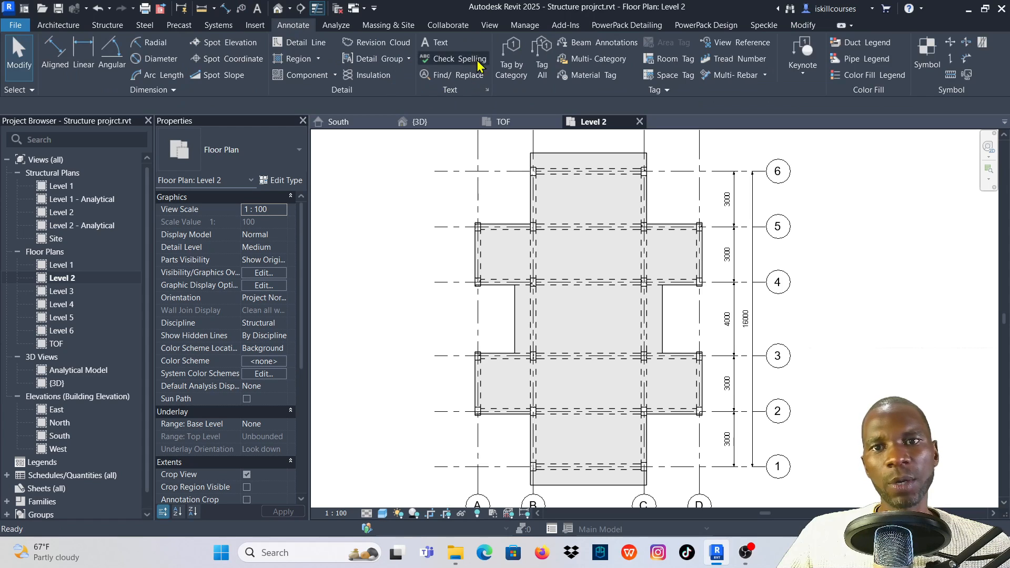
pyautogui.click(440, 43)
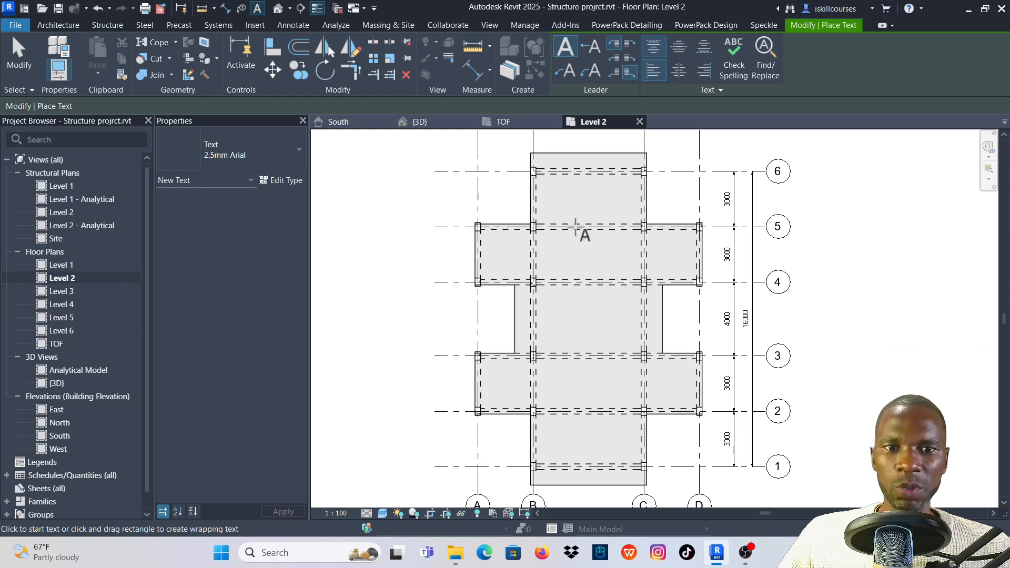
pyautogui.press('Escape')
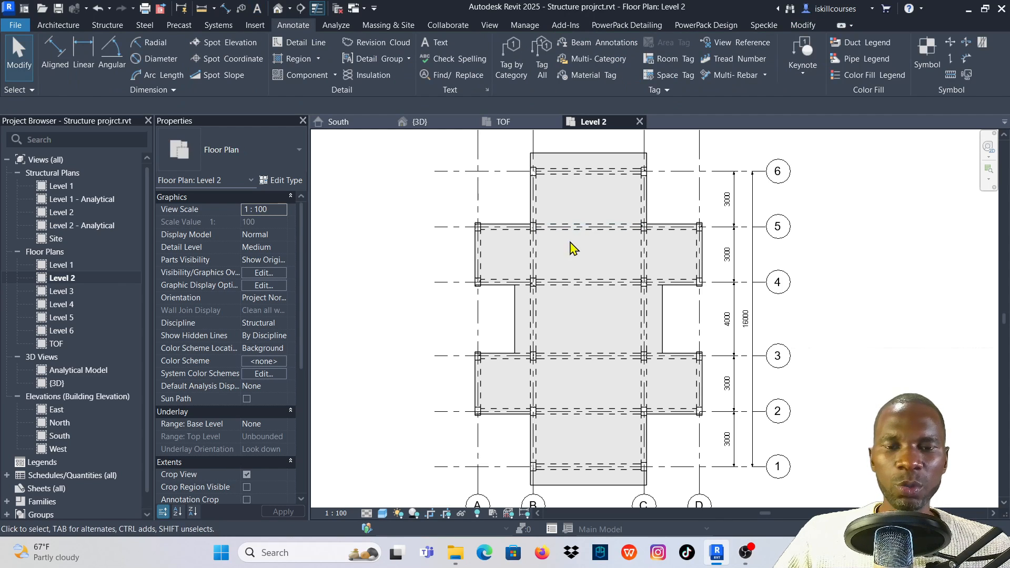
# Tag by category the five beams along grid B from grid 6 to grid 1.
pyautogui.scroll(2, 542, 271)
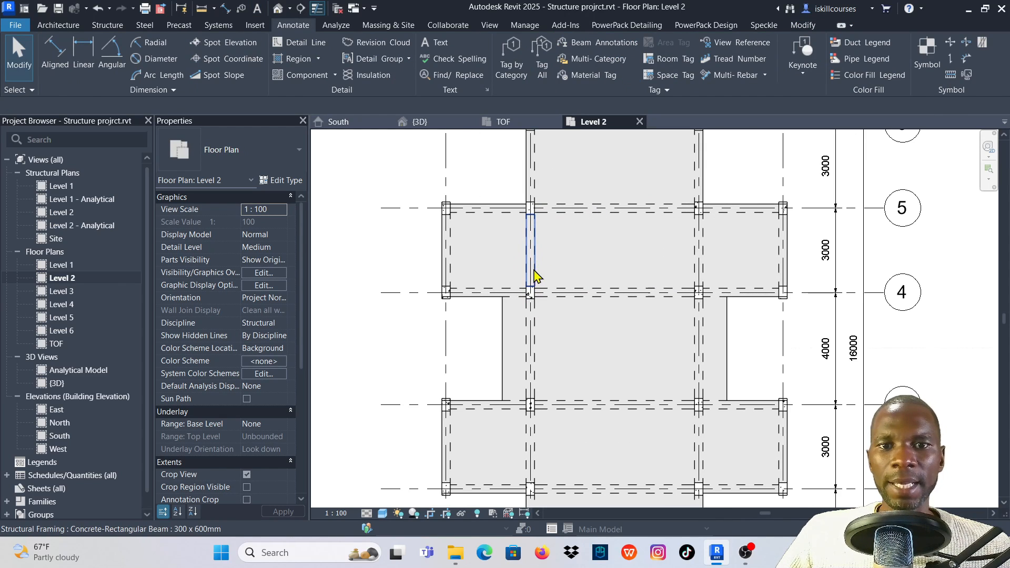
pyautogui.scroll(-3, 526, 285)
pyautogui.scroll(2, 528, 237)
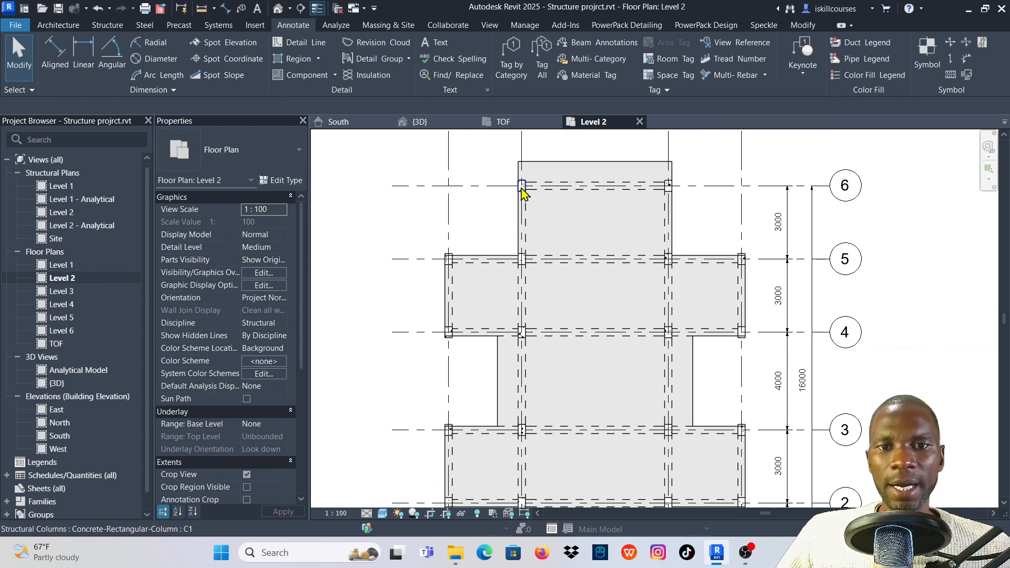
pyautogui.scroll(-2, 522, 192)
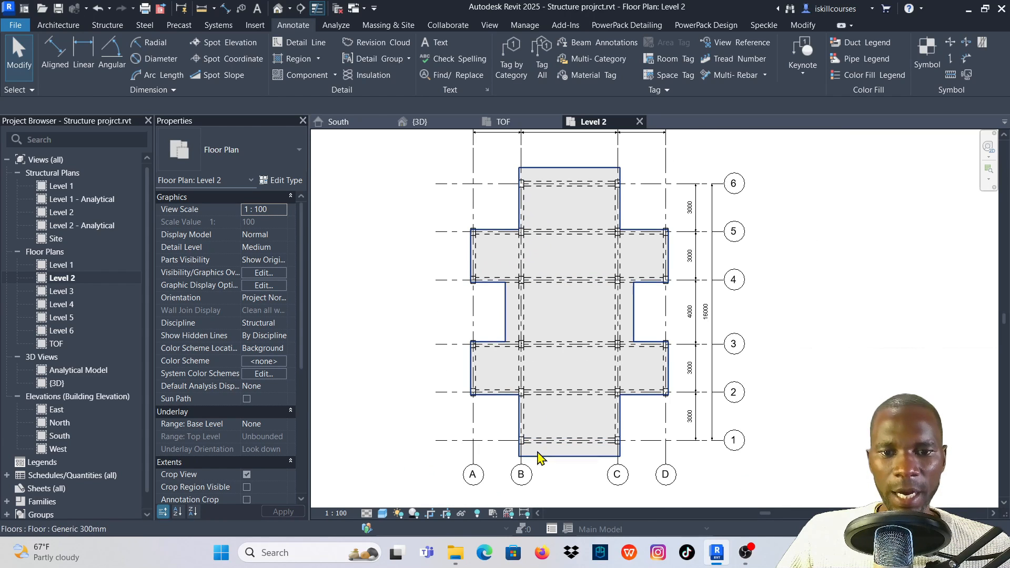
pyautogui.scroll(1, 523, 245)
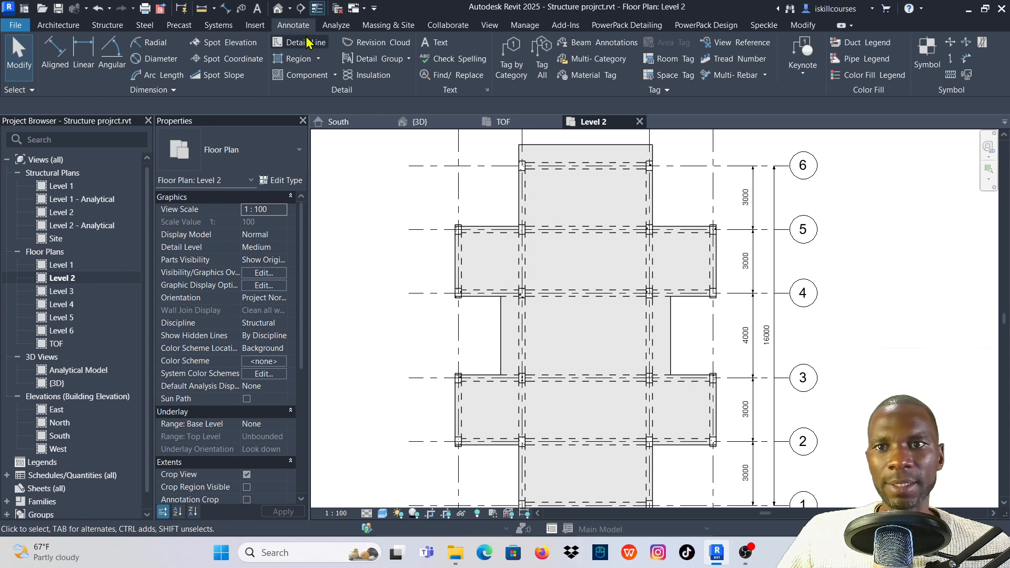
pyautogui.click(511, 58)
pyautogui.click(532, 211)
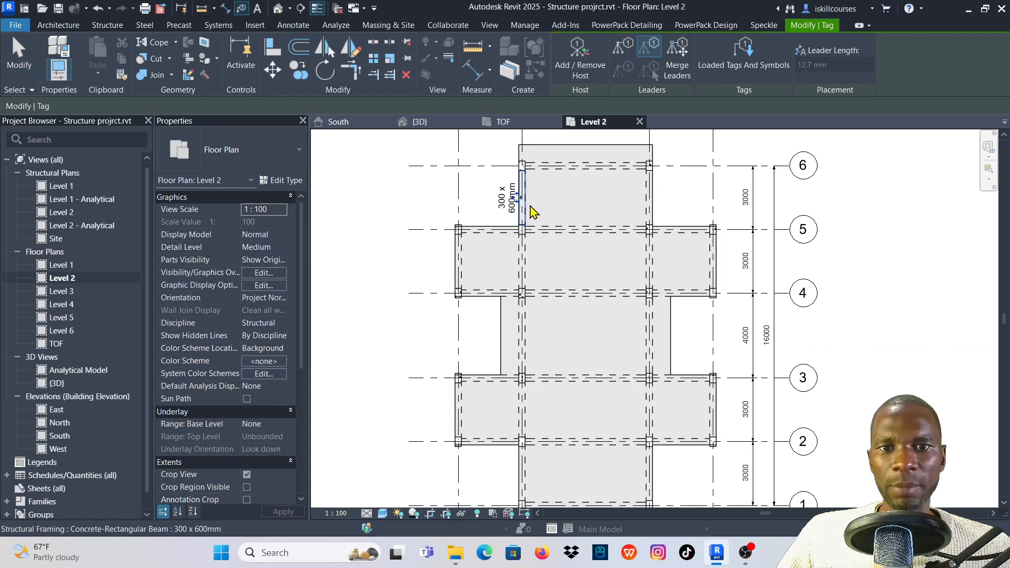
pyautogui.click(527, 279)
pyautogui.click(521, 339)
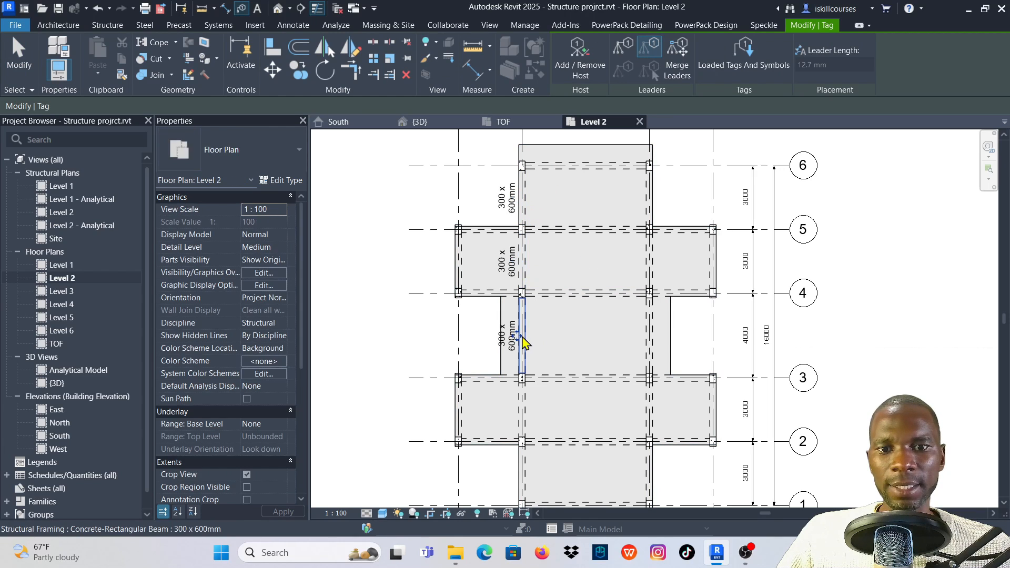
pyautogui.click(537, 412)
pyautogui.scroll(-2, 545, 415)
pyautogui.scroll(2, 521, 379)
pyautogui.click(523, 379)
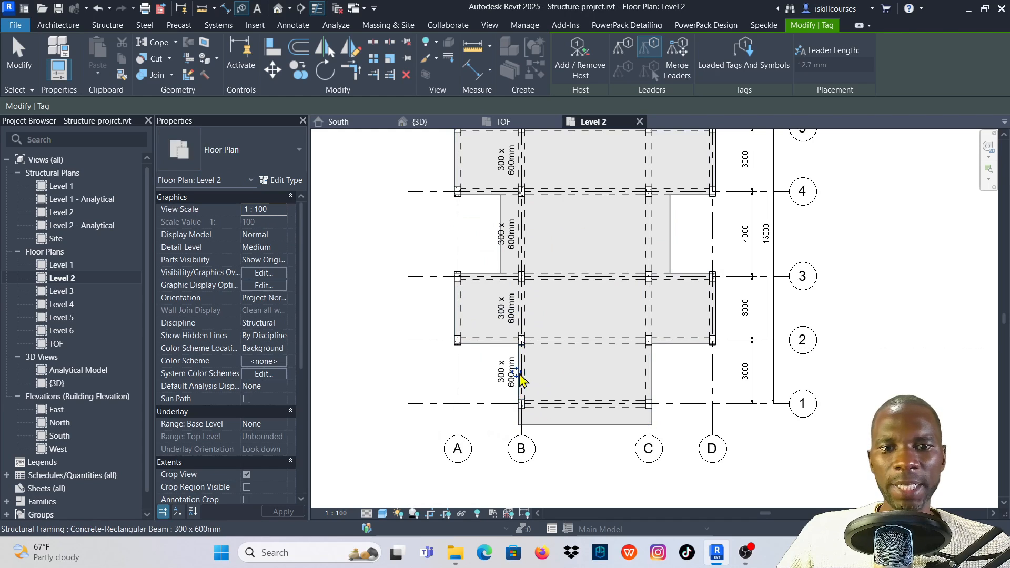
# Tag the beams on grids 3 and 2 from A to D, plus the grid 1 beam between B and C.
pyautogui.click(605, 279)
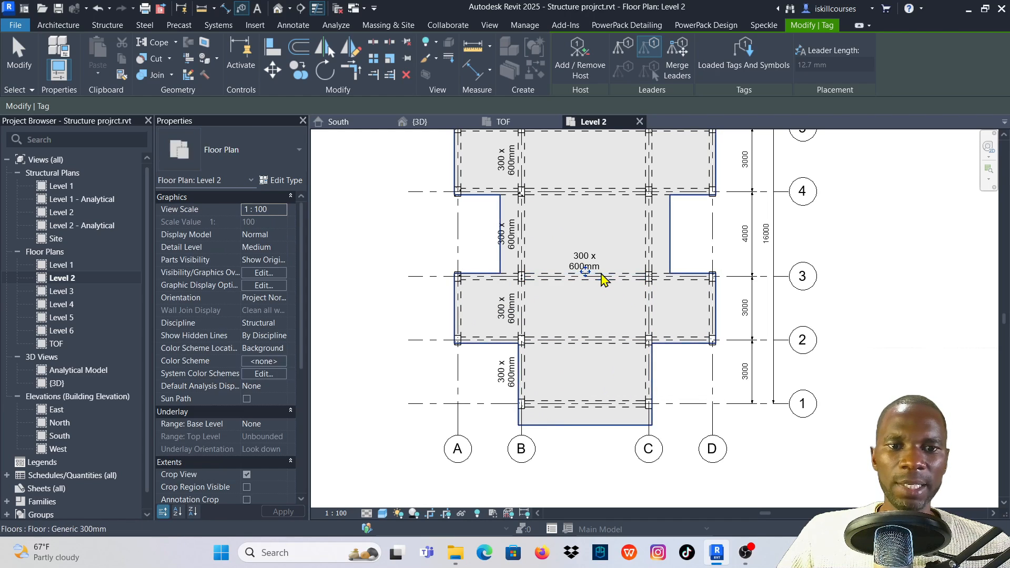
pyautogui.click(687, 285)
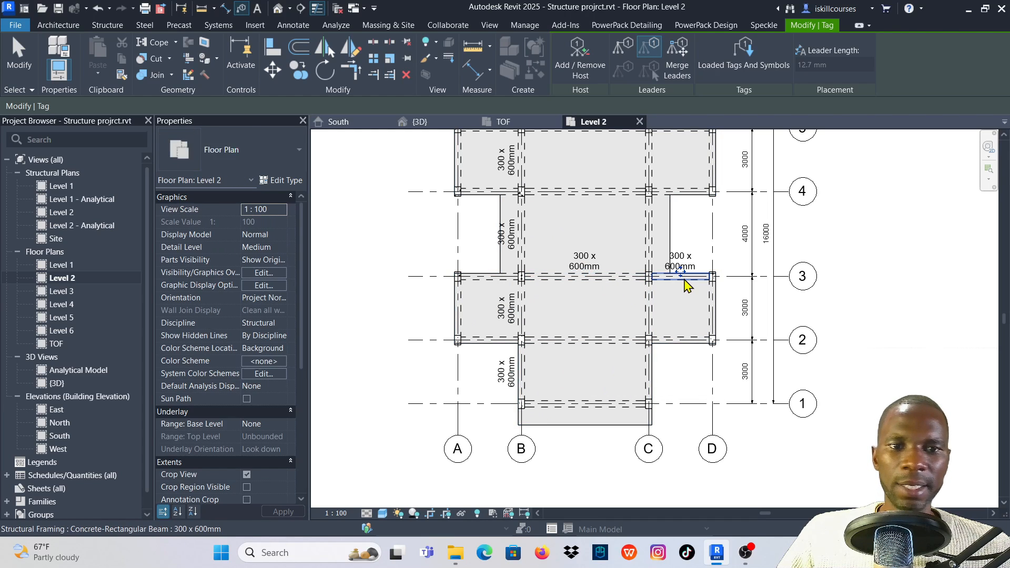
pyautogui.click(488, 288)
pyautogui.click(489, 342)
pyautogui.click(576, 343)
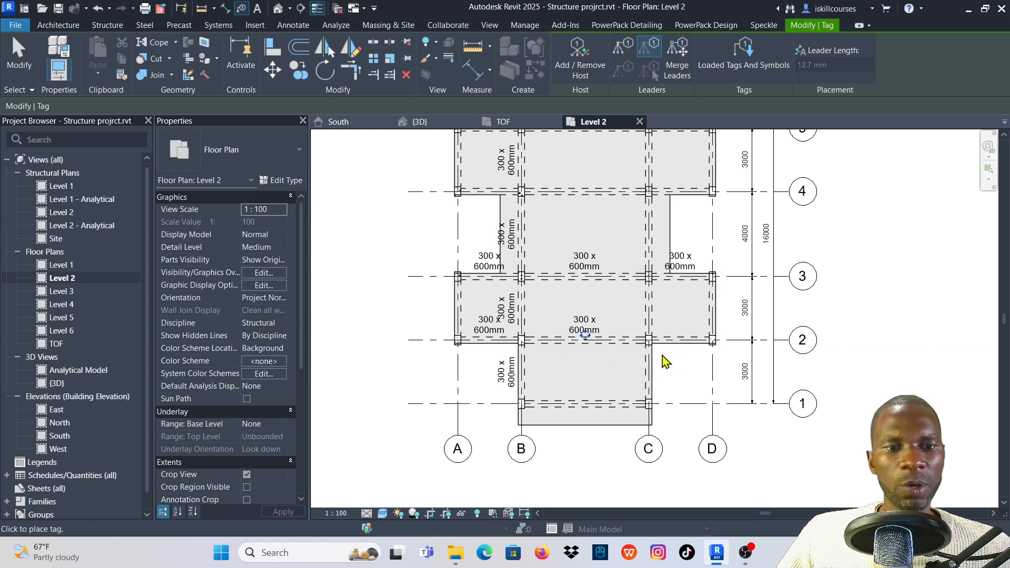
pyautogui.click(678, 341)
pyautogui.click(608, 404)
# Tag the grid 4 and grid 5 beams between B and C, and the grid C and D beams between grids 4 and 5.
pyautogui.scroll(-2, 605, 408)
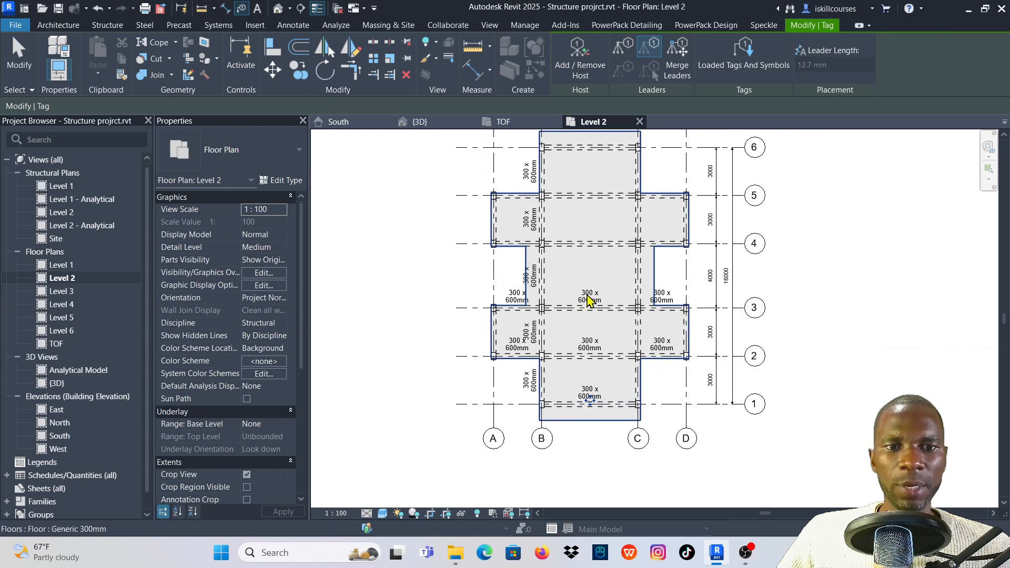
pyautogui.scroll(1, 587, 296)
pyautogui.click(593, 249)
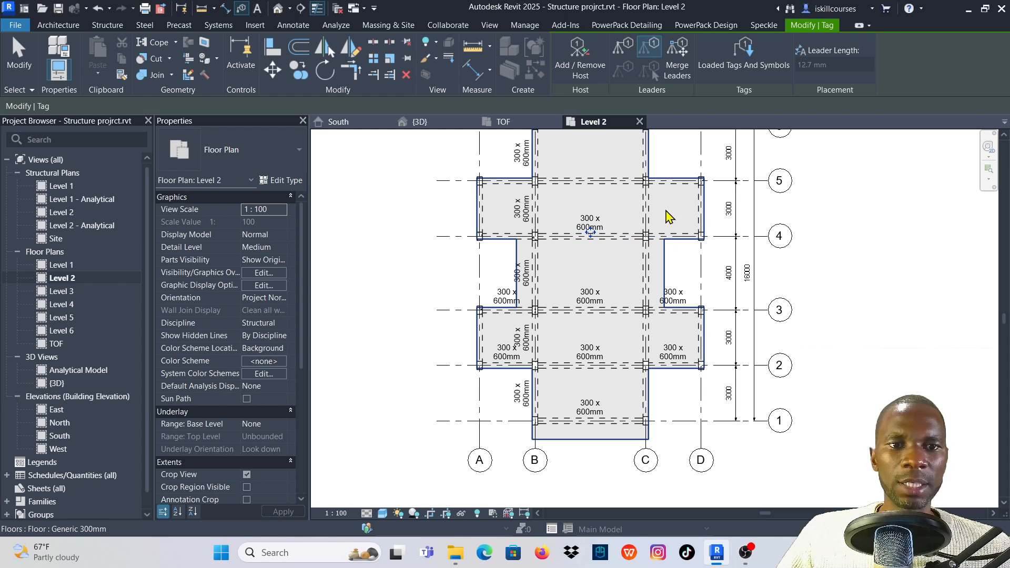
pyautogui.click(696, 212)
pyautogui.click(648, 216)
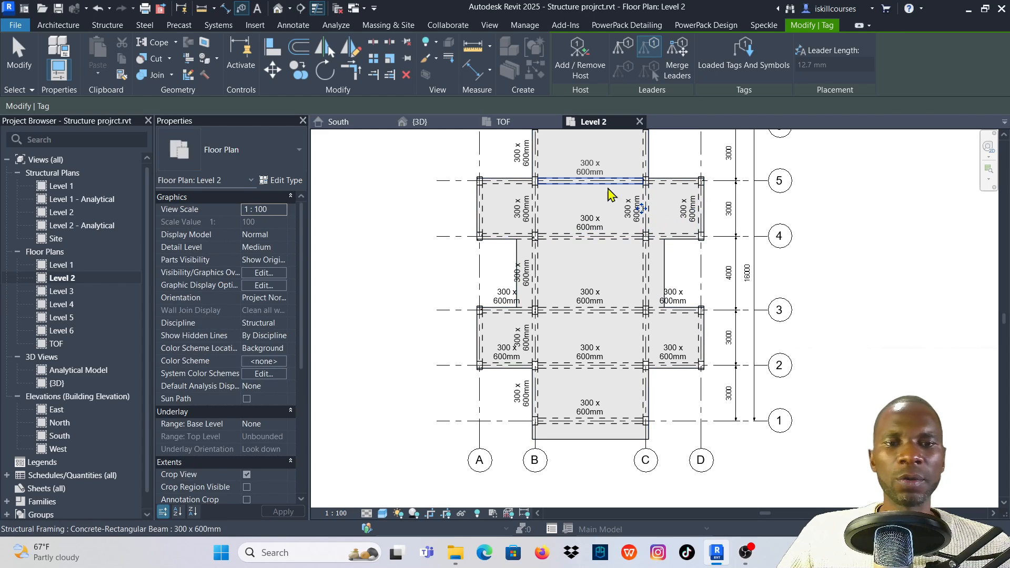
pyautogui.click(608, 187)
# Tag the grid C beam between grids 5 and 6 and the grid 6 beam between B and C.
pyautogui.scroll(-4, 603, 237)
pyautogui.scroll(5, 632, 170)
pyautogui.click(625, 214)
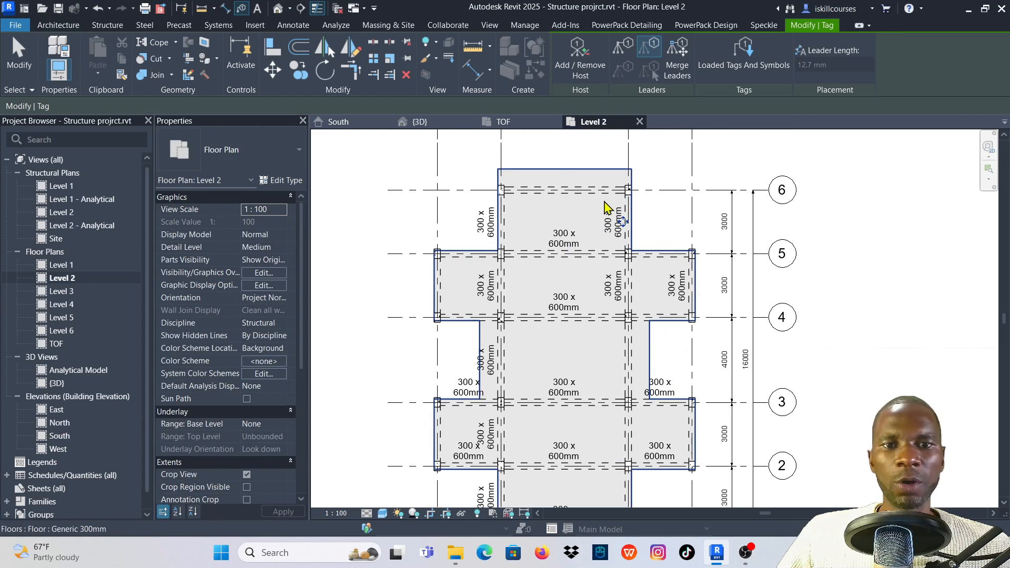
pyautogui.click(583, 193)
# Tag the grid A beams between grids 4 and 5 and between 2 and 3, plus the grid D beam between 2 and 3.
pyautogui.scroll(-4, 580, 171)
pyautogui.scroll(5, 510, 221)
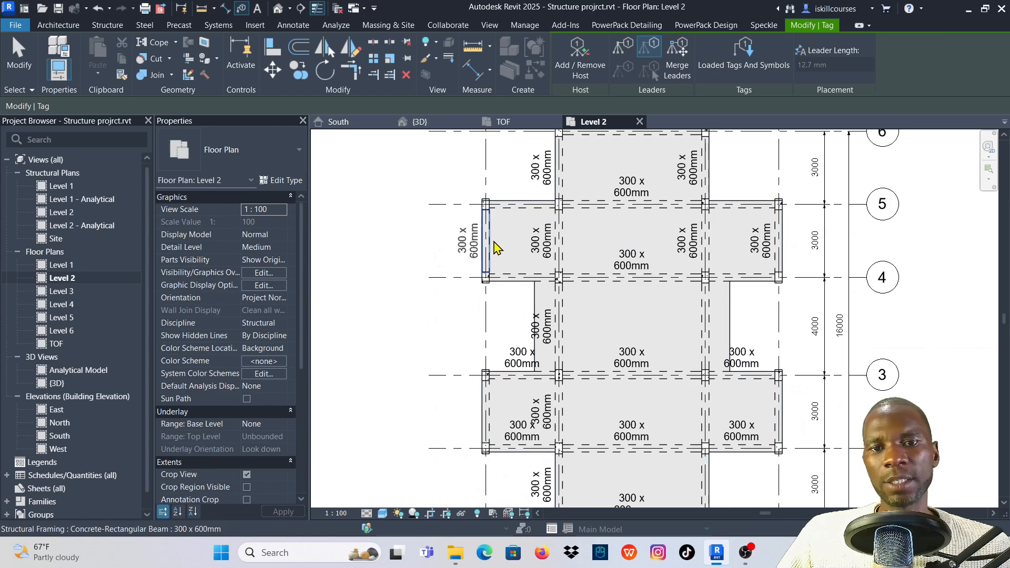
pyautogui.click(495, 247)
pyautogui.click(492, 411)
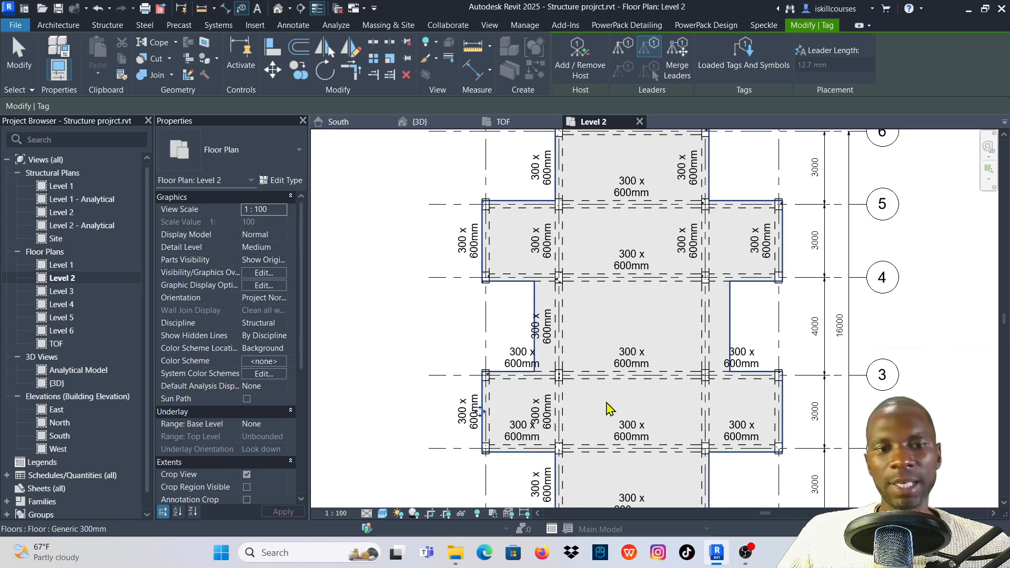
pyautogui.click(778, 410)
pyautogui.scroll(-4, 605, 309)
pyautogui.scroll(2, 661, 253)
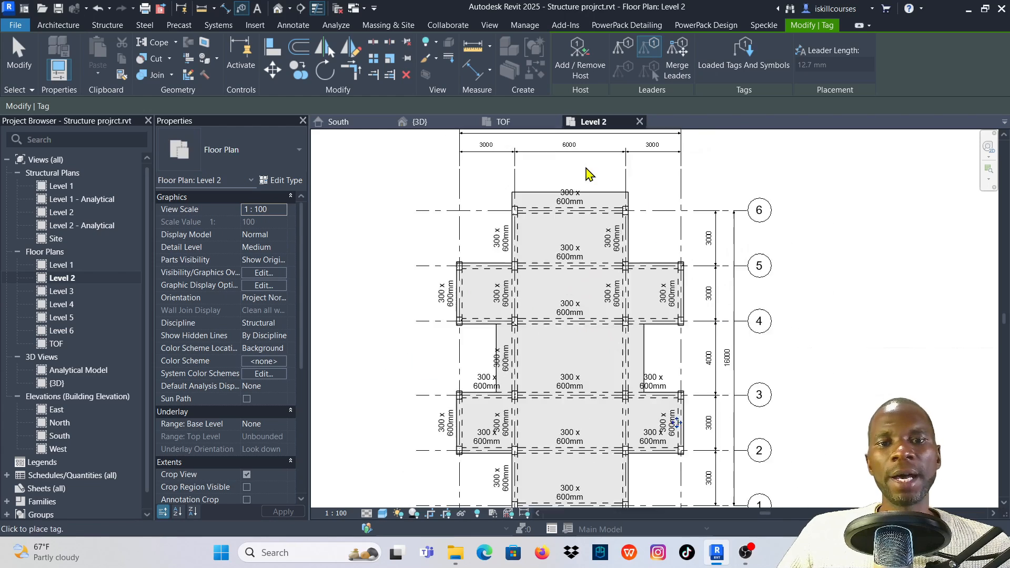
pyautogui.scroll(1, 600, 271)
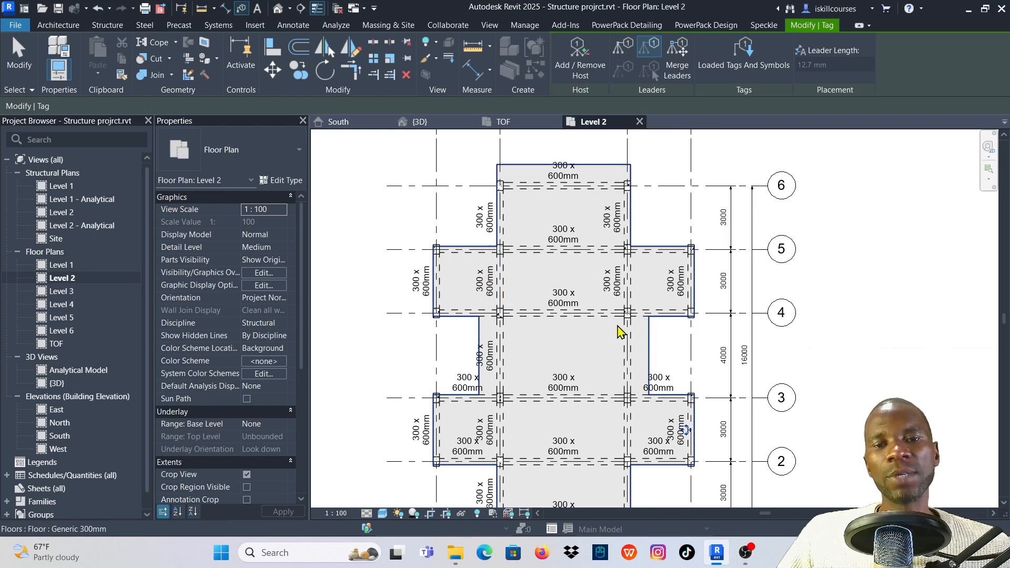
pyautogui.scroll(-1, 579, 188)
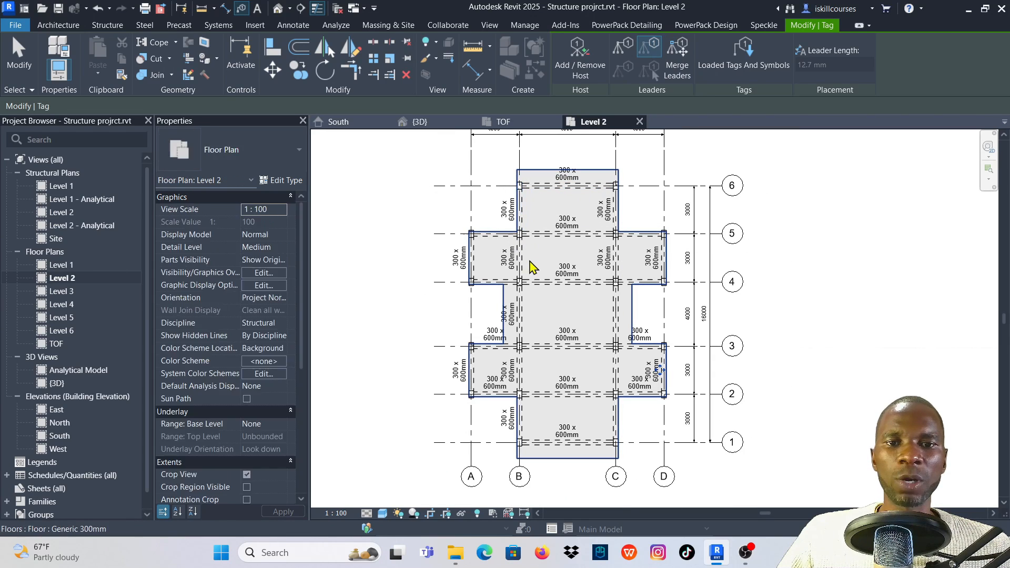
# Finish tagging, clear the selection and examine the beam size tags placed across the Level 2 plan.
pyautogui.click(20, 55)
pyautogui.scroll(3, 536, 208)
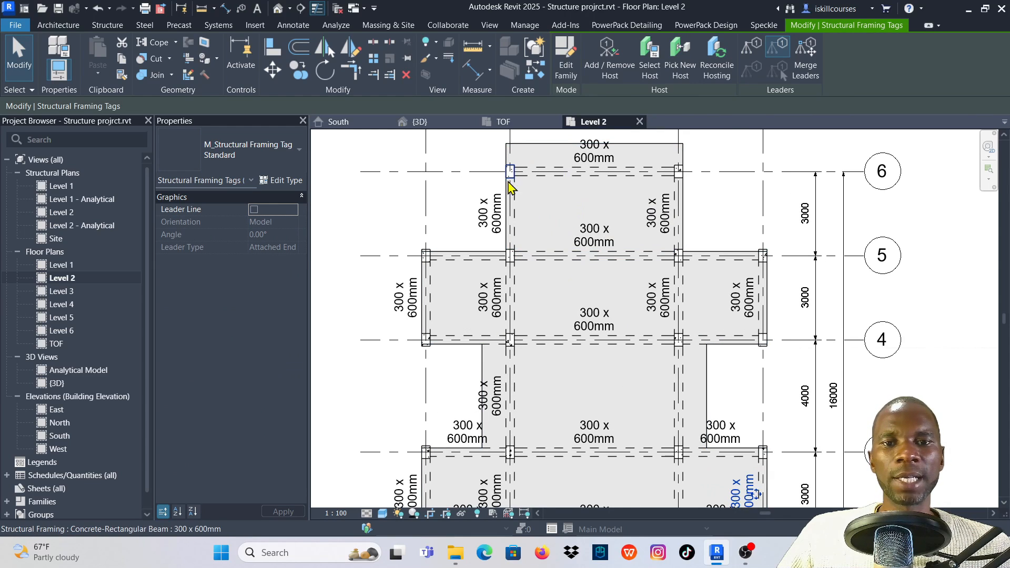
pyautogui.scroll(-2, 519, 200)
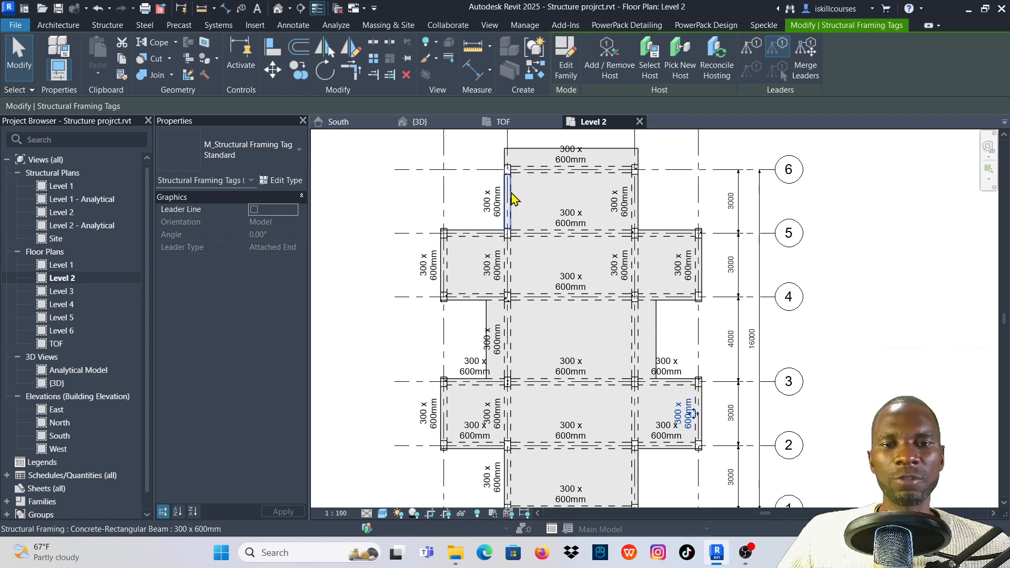
pyautogui.scroll(3, 515, 236)
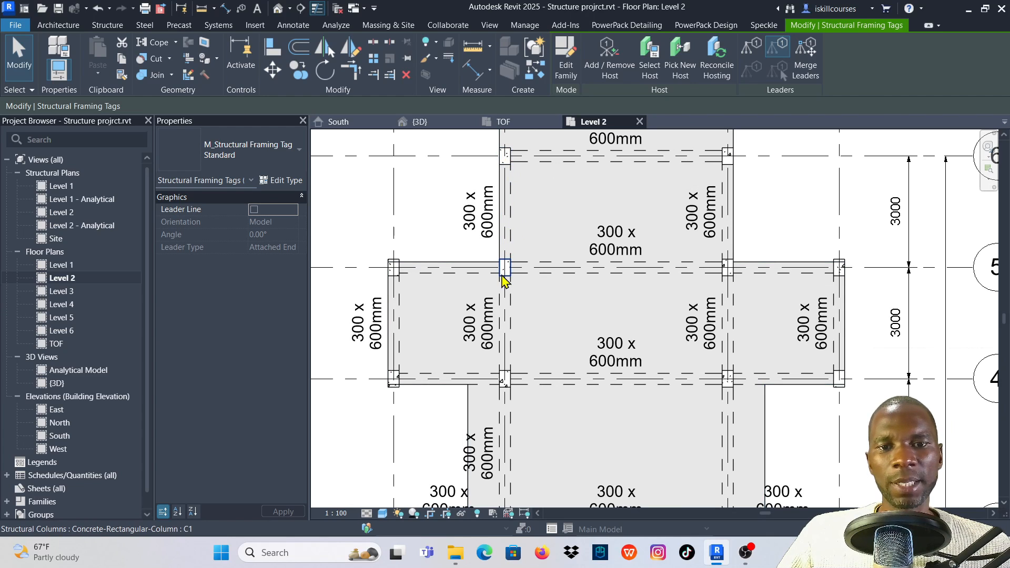
pyautogui.scroll(-3, 505, 272)
pyautogui.scroll(-2, 576, 192)
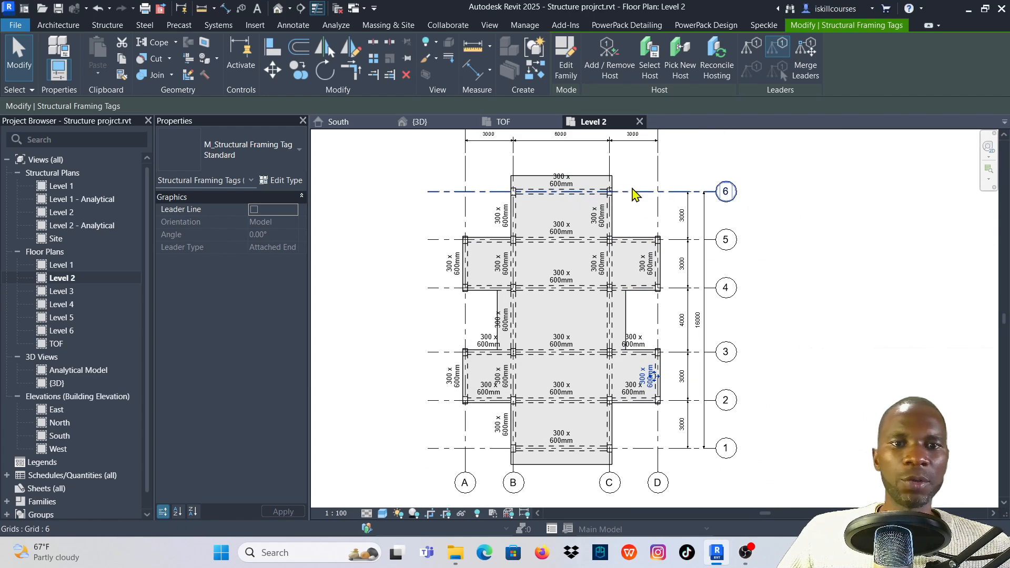
pyautogui.rightClick(746, 151)
pyautogui.click(779, 156)
pyautogui.scroll(4, 559, 226)
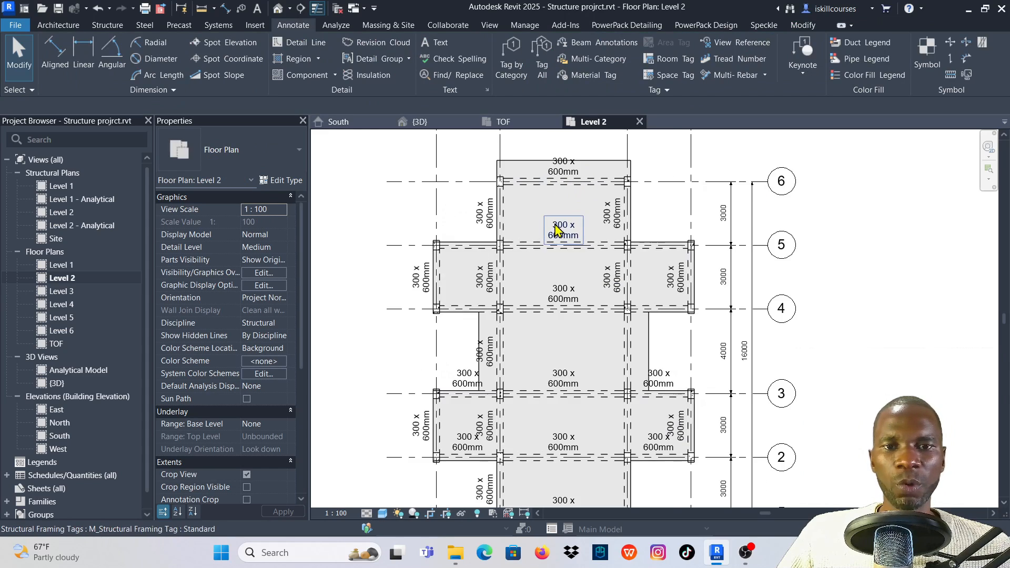
pyautogui.scroll(-1, 621, 272)
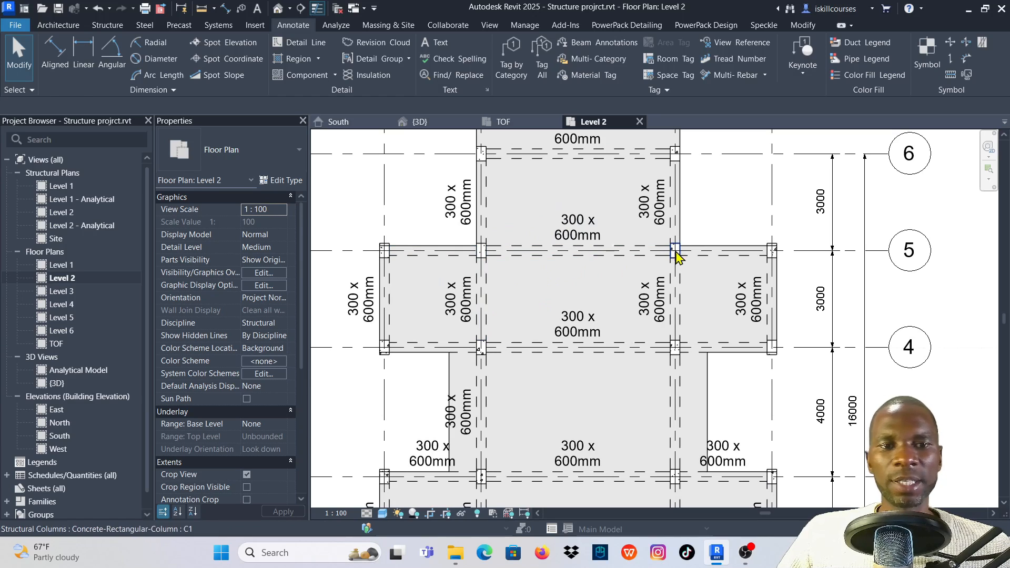
# Check which framing types are available for the grid 4 beam between B and C.
pyautogui.click(592, 362)
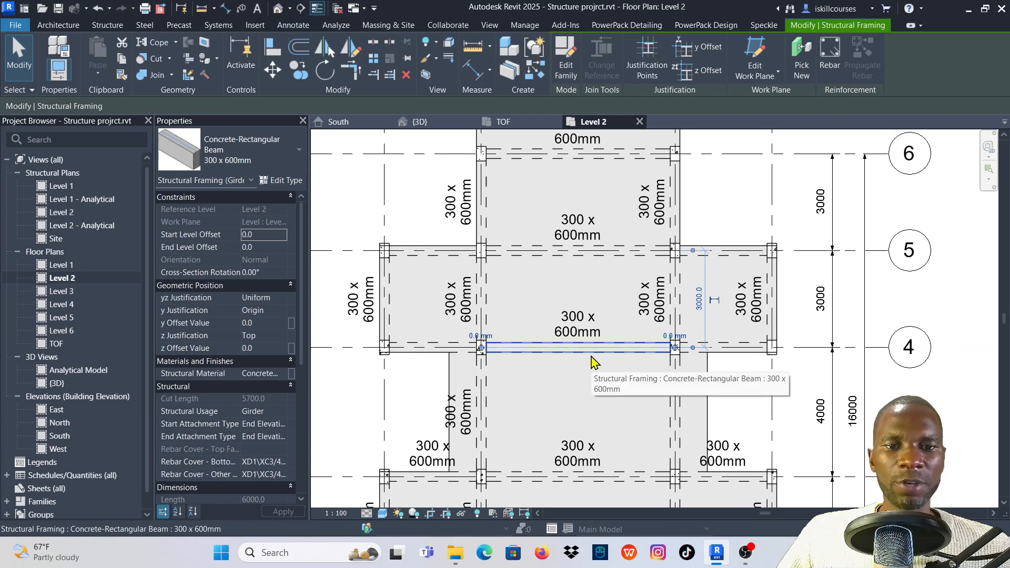
pyautogui.click(289, 164)
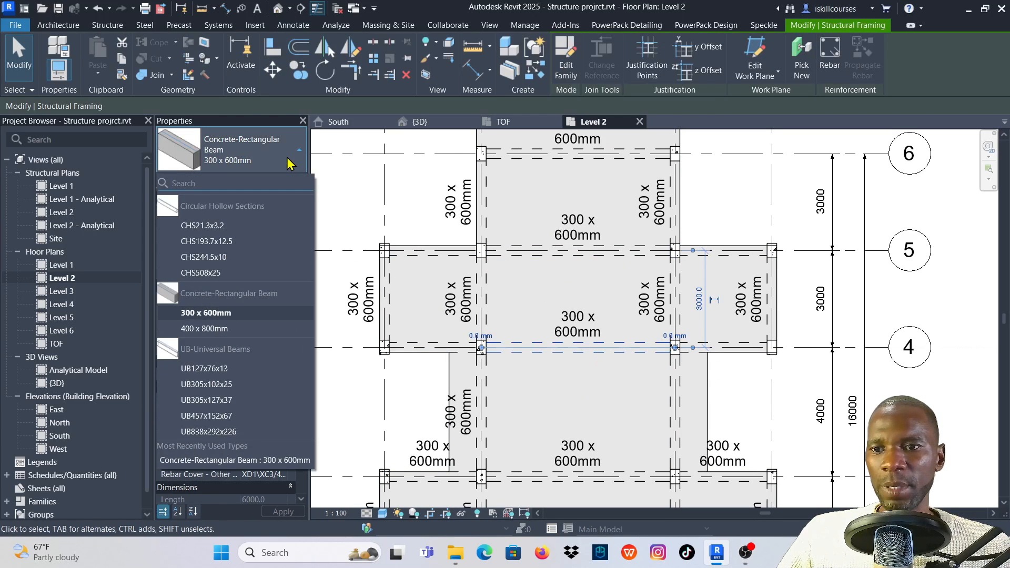
pyautogui.click(548, 221)
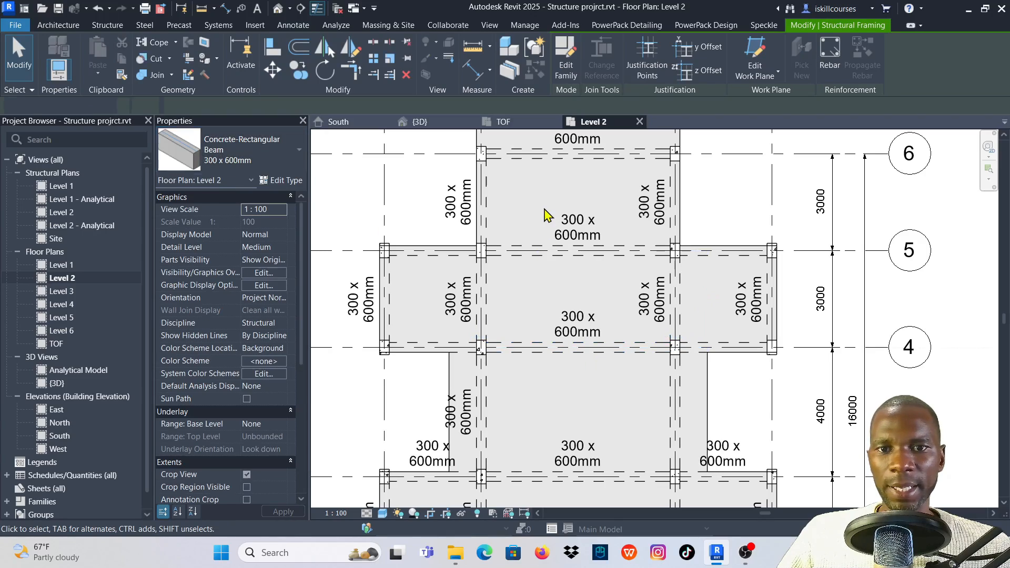
# Change all grid B beams between grids 1 and 6 to the Concrete-Rectangular Beam type 400 x 800mm.
pyautogui.scroll(-5, 540, 191)
pyautogui.scroll(4, 527, 189)
pyautogui.click(508, 213)
pyautogui.scroll(2, 521, 252)
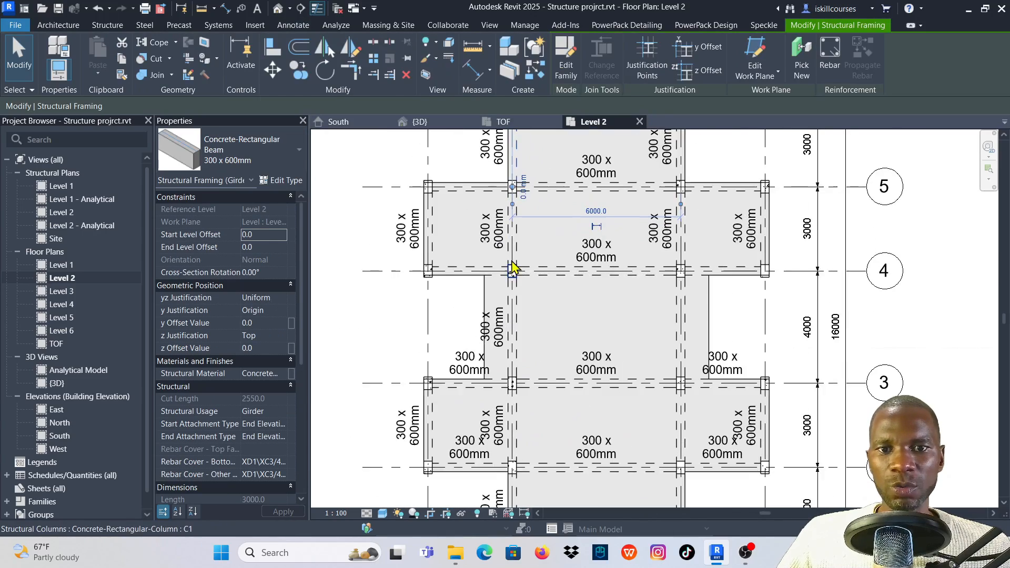
pyautogui.keyDown('ctrl'); pyautogui.click(521, 238); pyautogui.keyUp('ctrl')
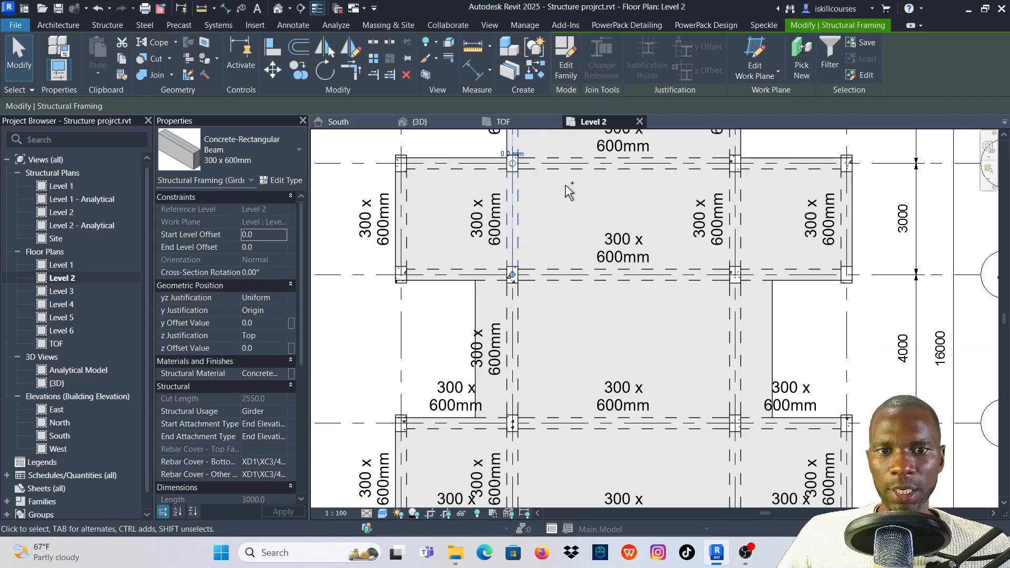
pyautogui.scroll(-2, 566, 184)
pyautogui.scroll(2, 552, 282)
pyautogui.keyDown('ctrl'); pyautogui.click(535, 289); pyautogui.keyUp('ctrl')
pyautogui.scroll(-2, 571, 214)
pyautogui.scroll(2, 575, 324)
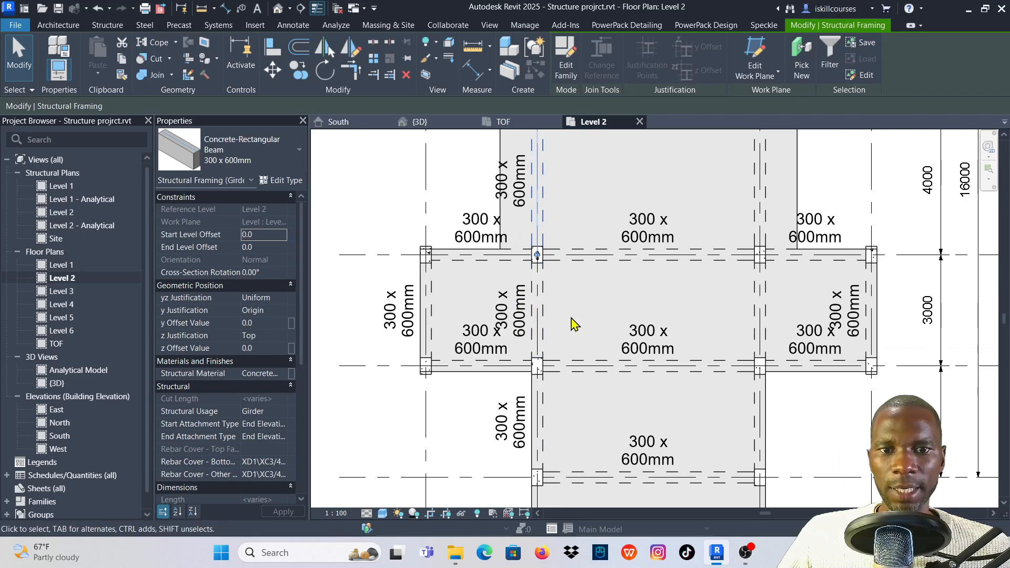
pyautogui.scroll(-2, 551, 322)
pyautogui.scroll(2, 562, 338)
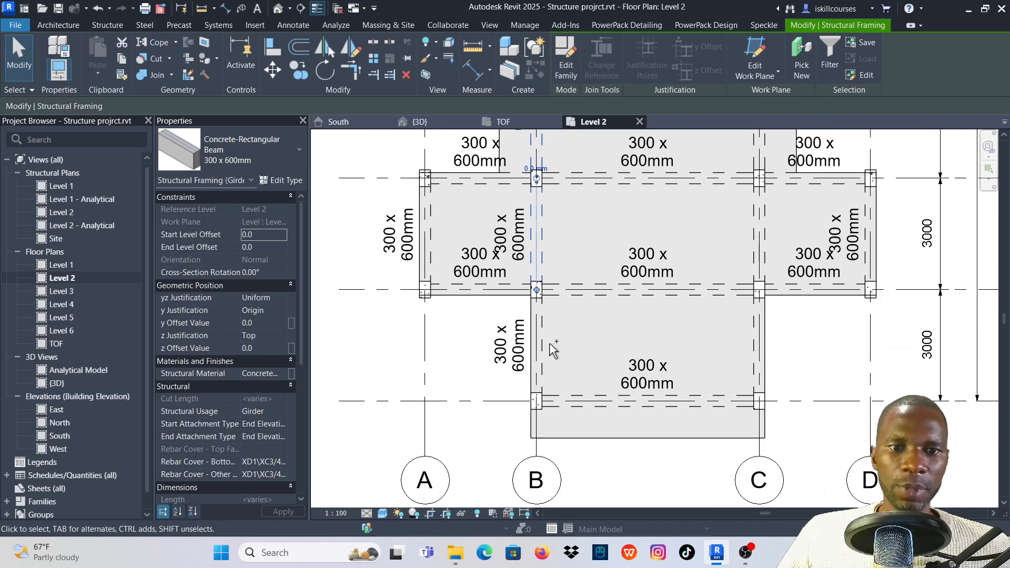
pyautogui.keyDown('ctrl'); pyautogui.click(549, 355); pyautogui.keyUp('ctrl')
pyautogui.click(277, 167)
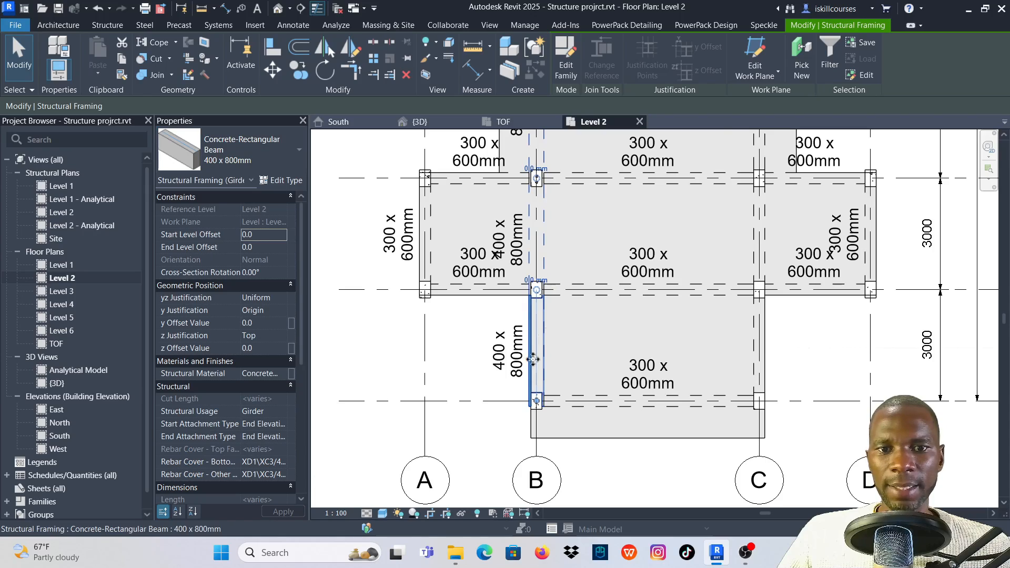
pyautogui.scroll(-4, 547, 329)
pyautogui.scroll(4, 597, 184)
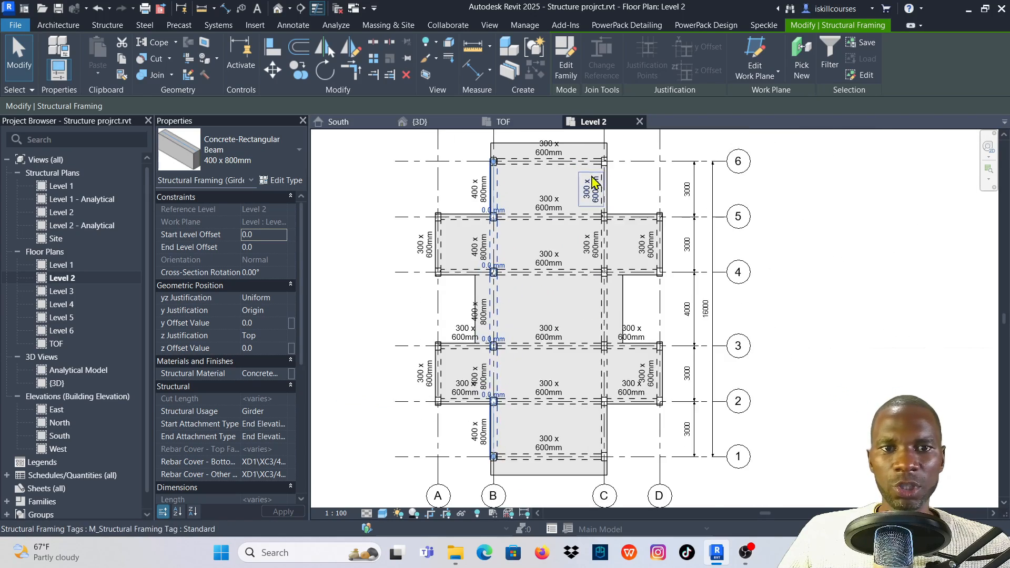
pyautogui.press('Escape')
# Change all grid C beams between grids 1 and 6 to the Concrete-Rectangular Beam type 400 x 800mm.
pyautogui.scroll(2, 622, 200)
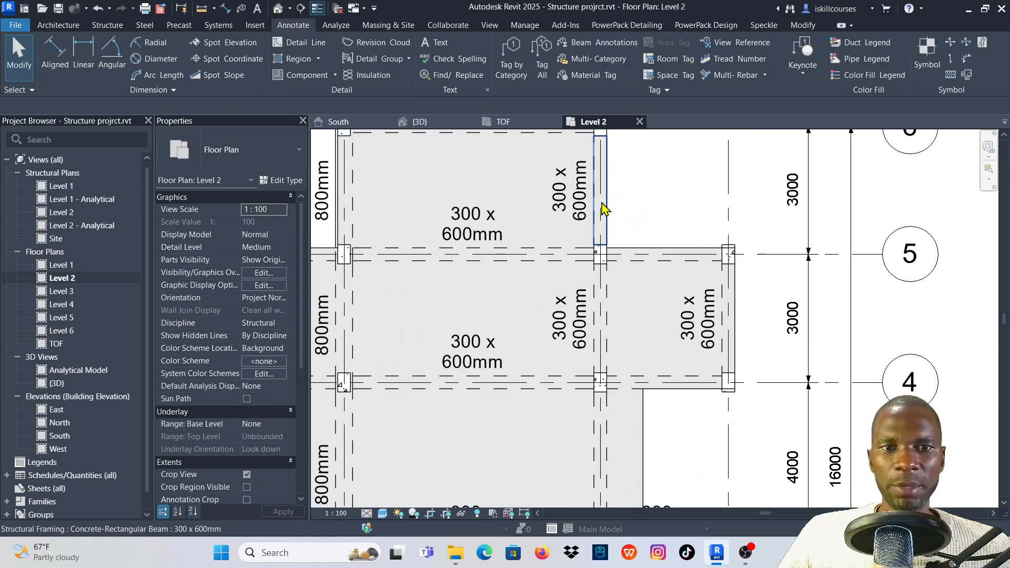
pyautogui.click(605, 210)
pyautogui.scroll(-3, 609, 338)
pyautogui.scroll(2, 609, 339)
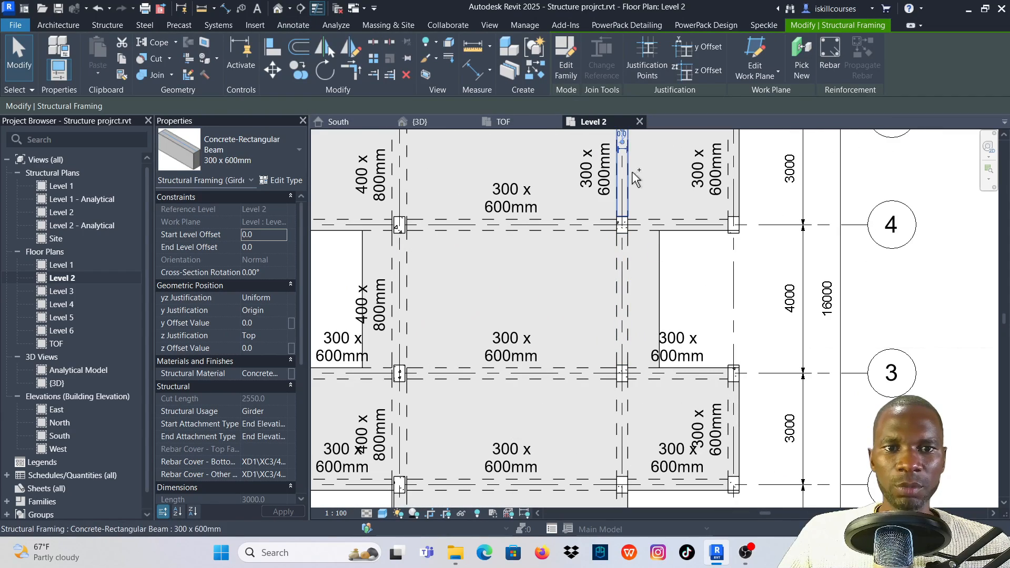
pyautogui.keyDown('ctrl'); pyautogui.click(623, 295); pyautogui.keyUp('ctrl')
pyautogui.scroll(-2, 634, 295)
pyautogui.scroll(3, 626, 331)
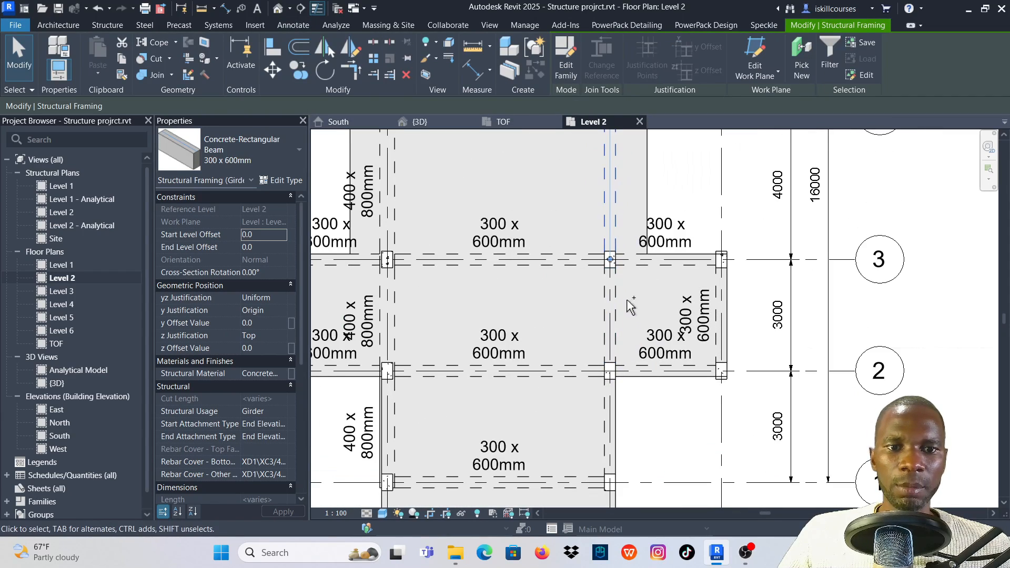
pyautogui.scroll(2, 608, 360)
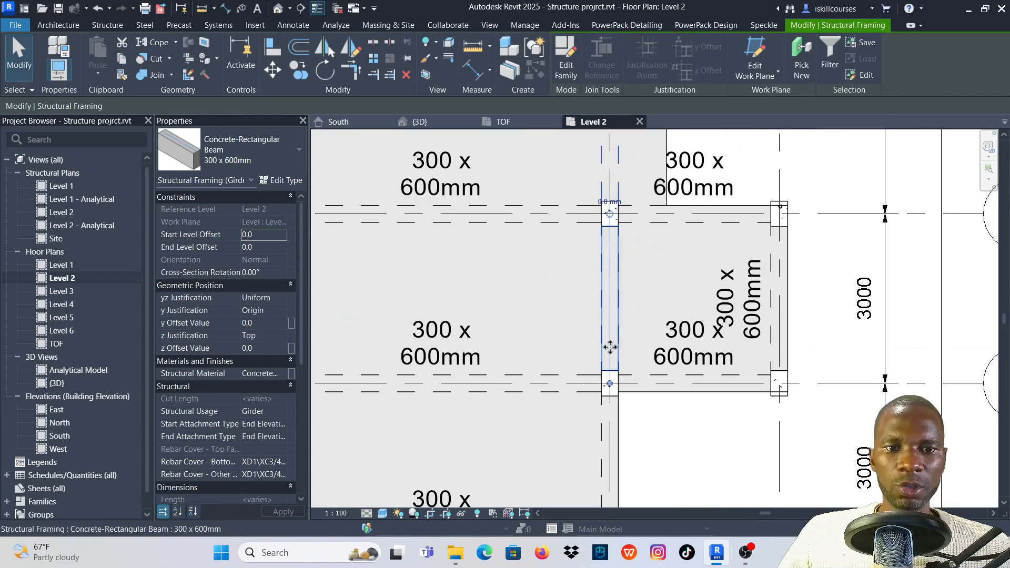
pyautogui.keyDown('ctrl'); pyautogui.click(605, 433); pyautogui.keyUp('ctrl')
pyautogui.click(289, 161)
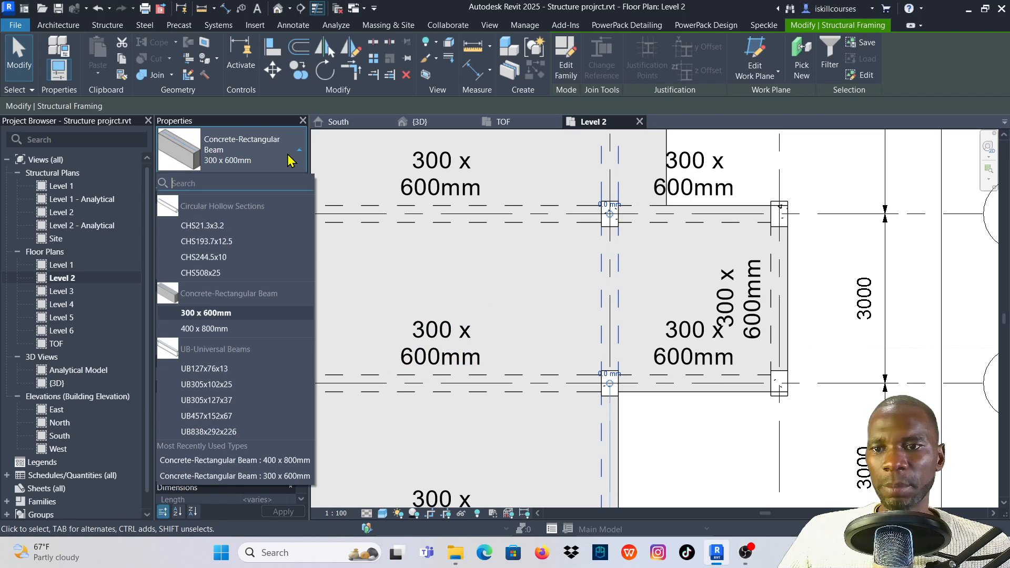
pyautogui.click(204, 328)
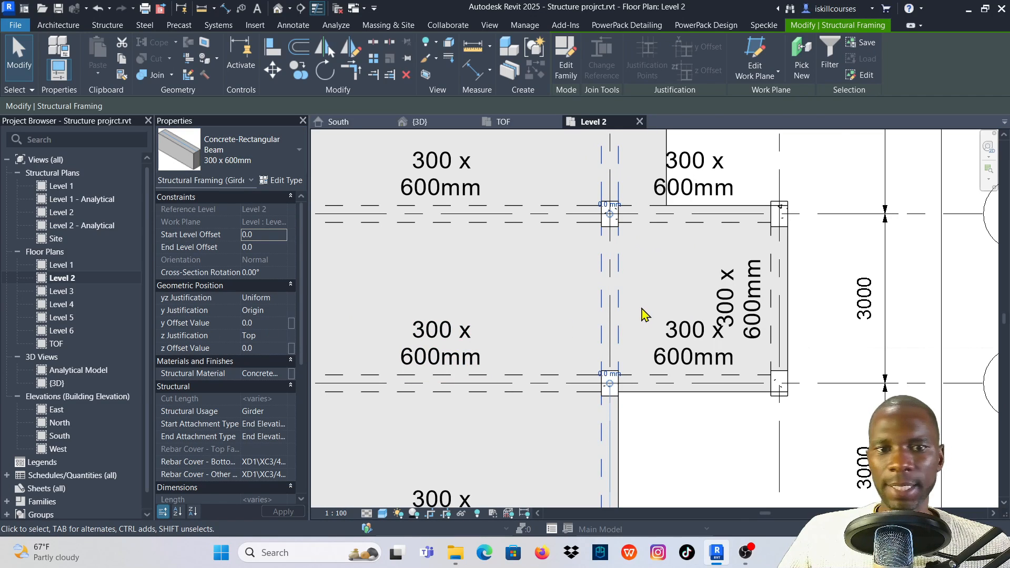
pyautogui.scroll(-6, 643, 316)
pyautogui.press('Escape')
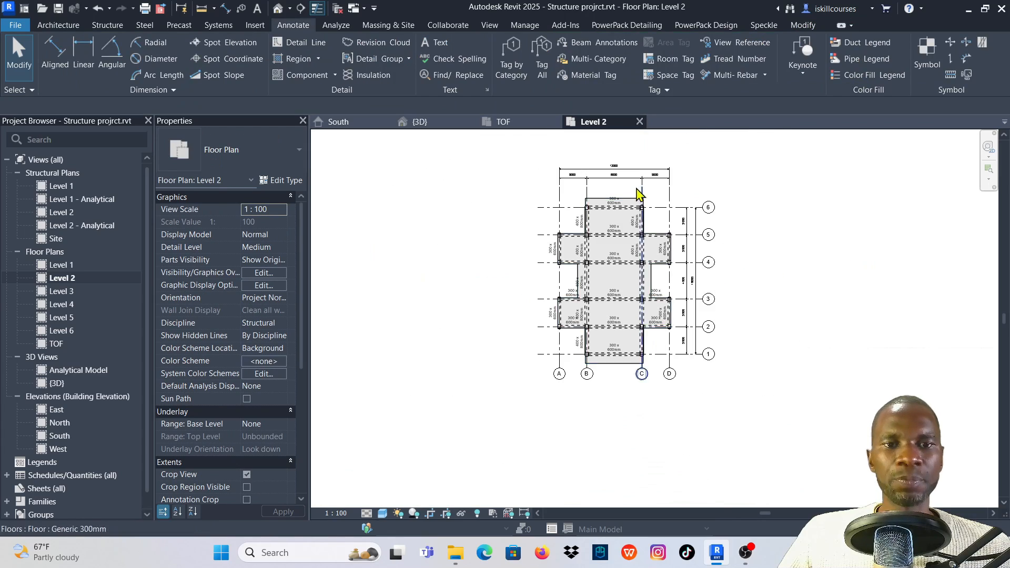
# Rename the 300 x 600mm beam type to BEAM 1, using the grid 6 beam's type properties.
pyautogui.scroll(4, 634, 201)
pyautogui.scroll(2, 543, 258)
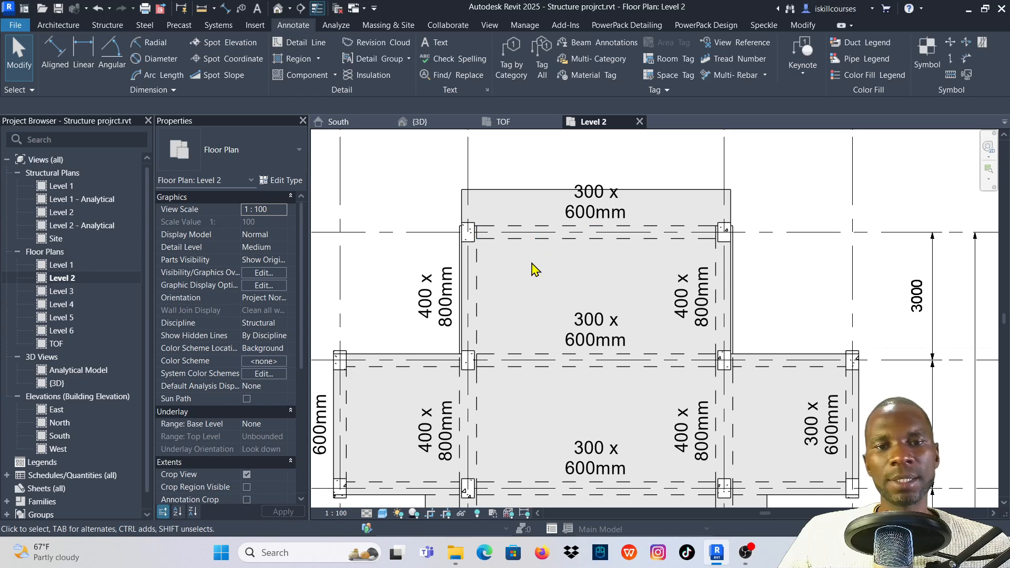
pyautogui.click(532, 237)
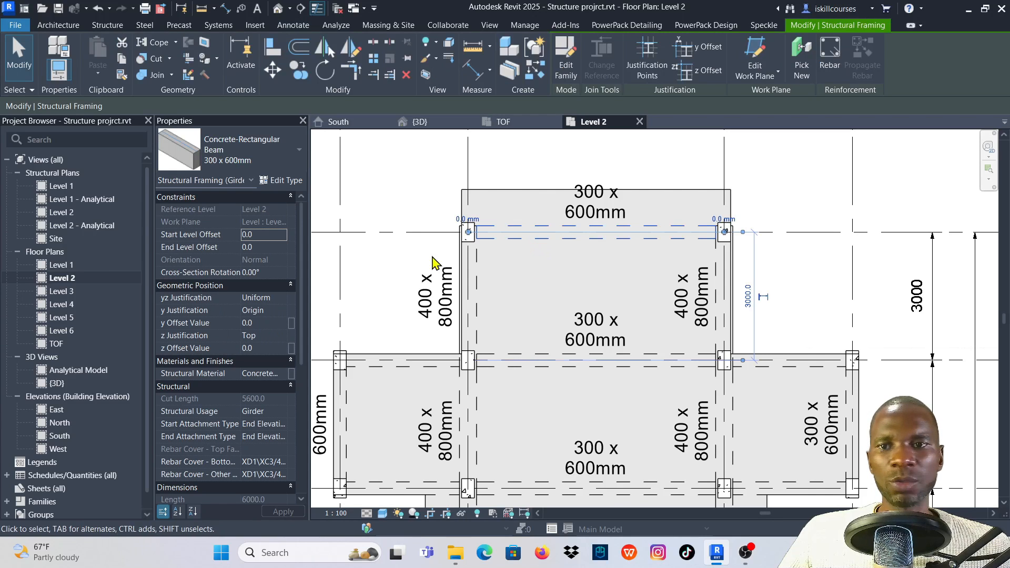
pyautogui.click(280, 181)
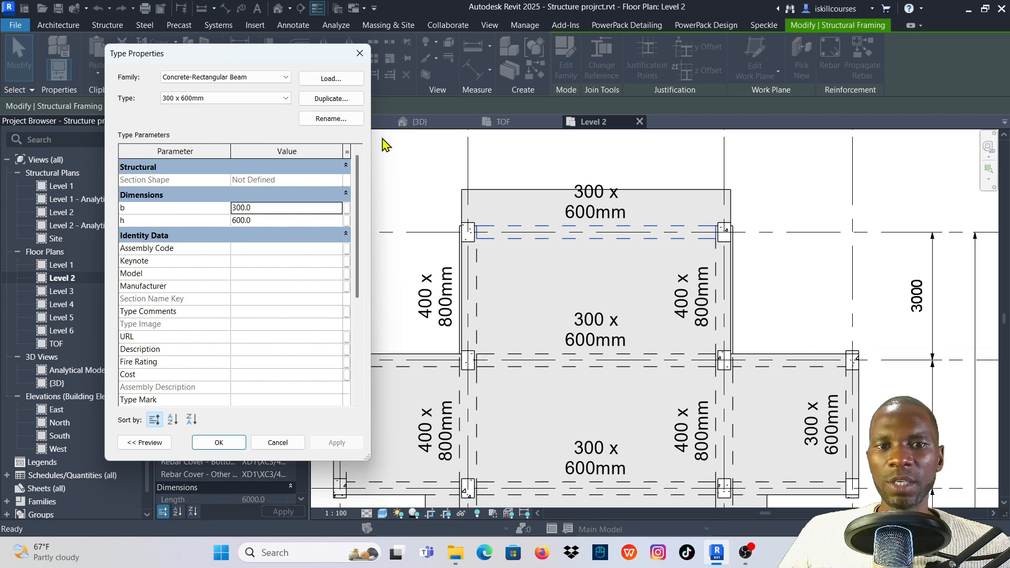
pyautogui.click(331, 119)
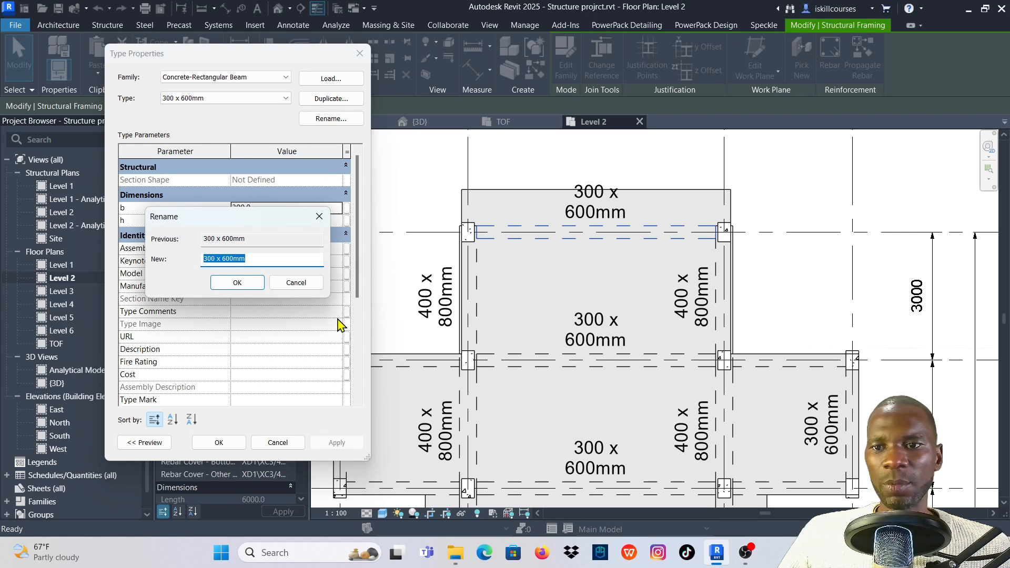
pyautogui.write('BEAM 1')
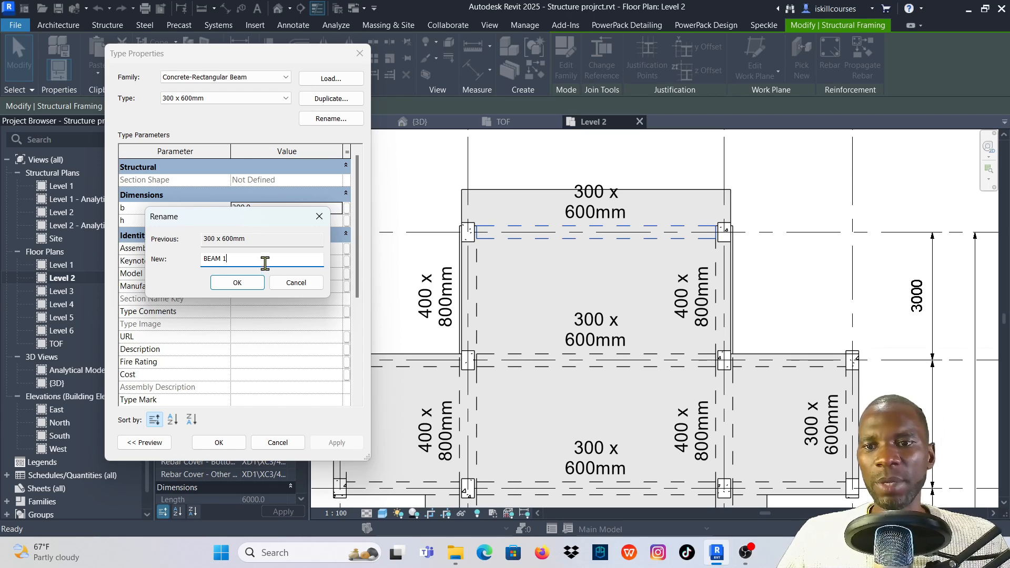
pyautogui.click(241, 283)
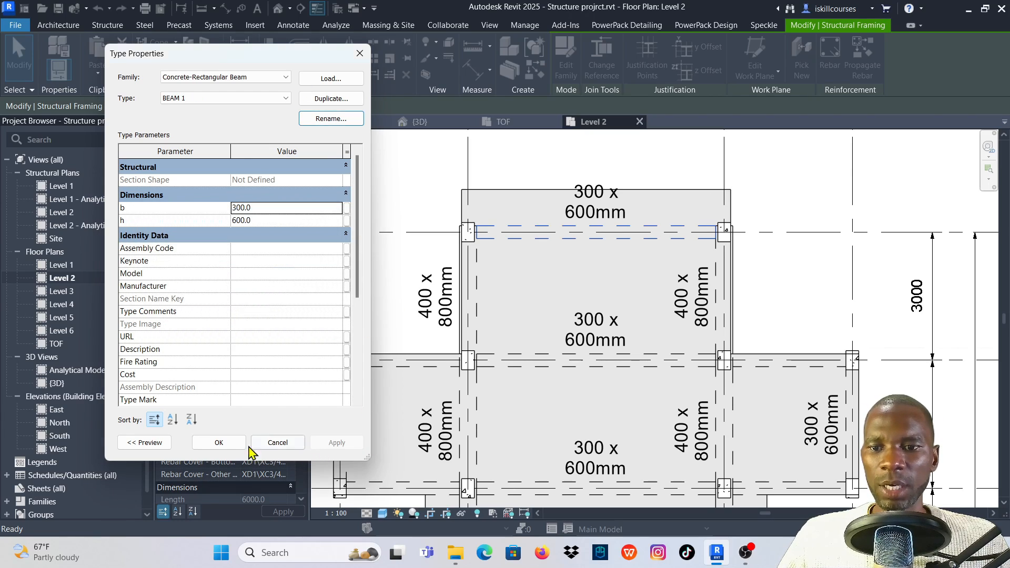
pyautogui.click(215, 445)
# Rename the 400 x 800mm beam type to BEAM 2, using the type properties of the grid B beam between grids 5 and 6.
pyautogui.scroll(-4, 621, 295)
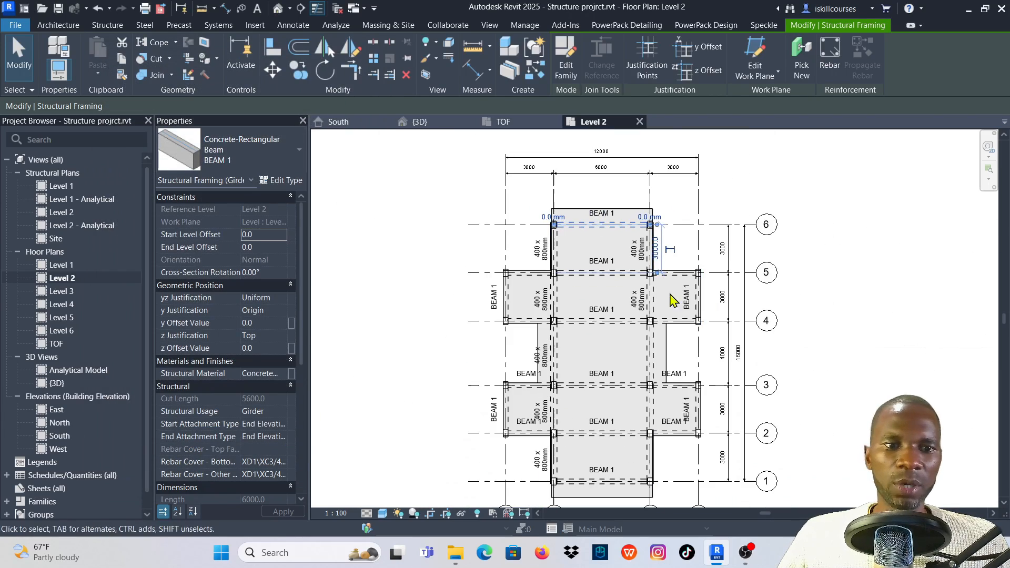
pyautogui.scroll(5, 674, 300)
pyautogui.scroll(-5, 672, 349)
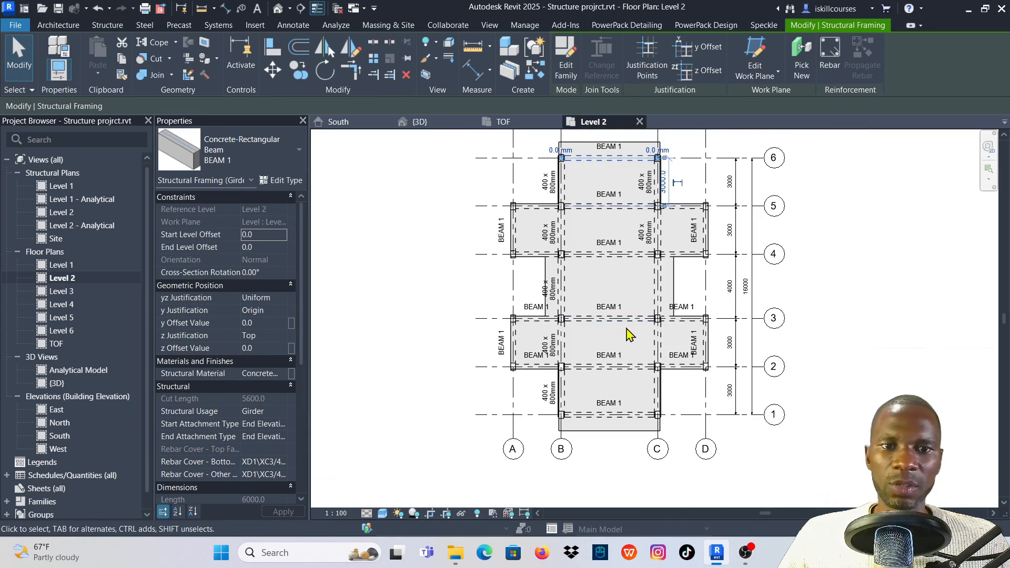
pyautogui.scroll(4, 574, 220)
pyautogui.scroll(-4, 579, 210)
pyautogui.scroll(2, 528, 258)
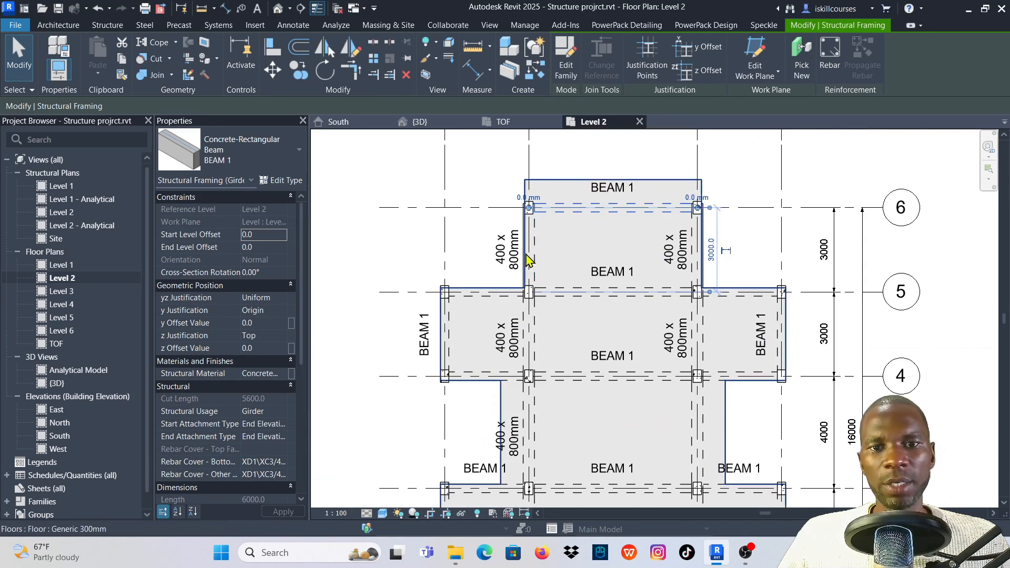
pyautogui.scroll(3, 531, 258)
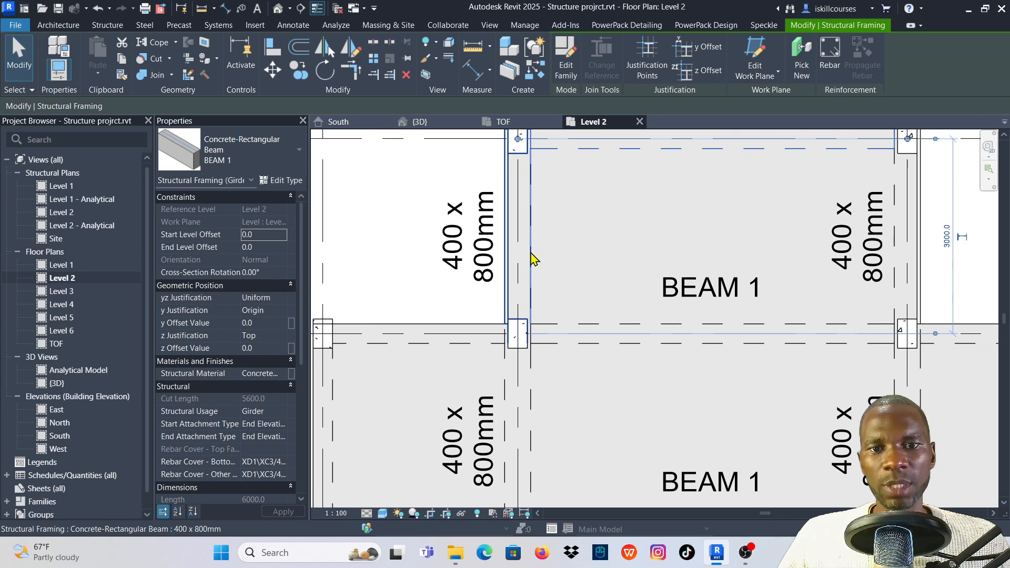
pyautogui.click(532, 258)
pyautogui.click(284, 181)
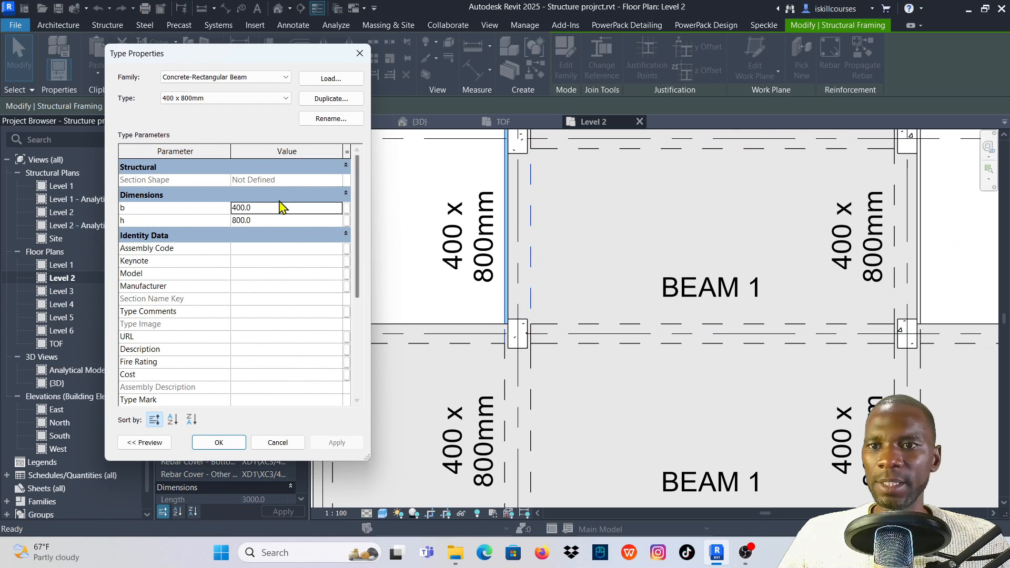
pyautogui.click(331, 119)
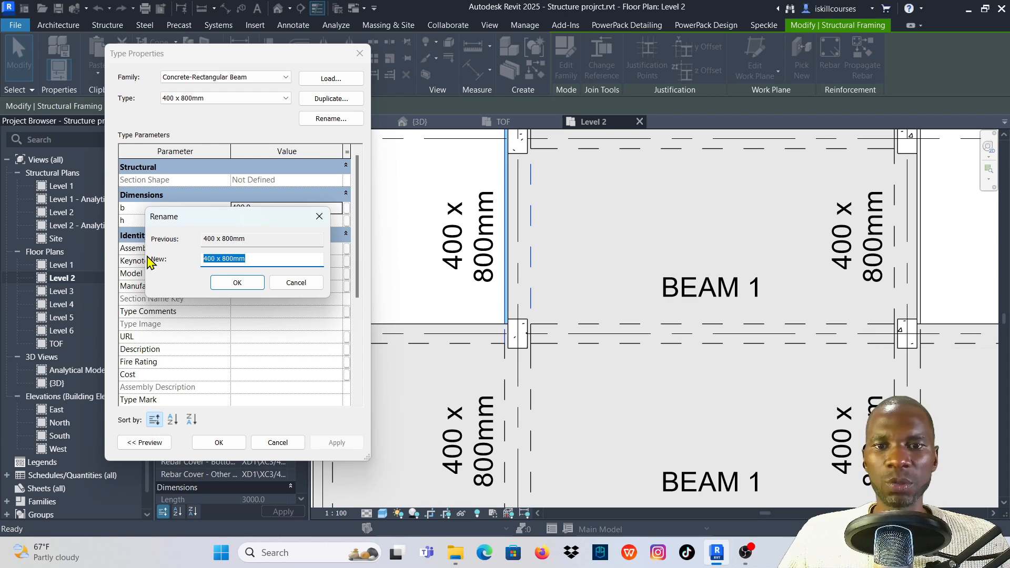
pyautogui.write('BEAM 2')
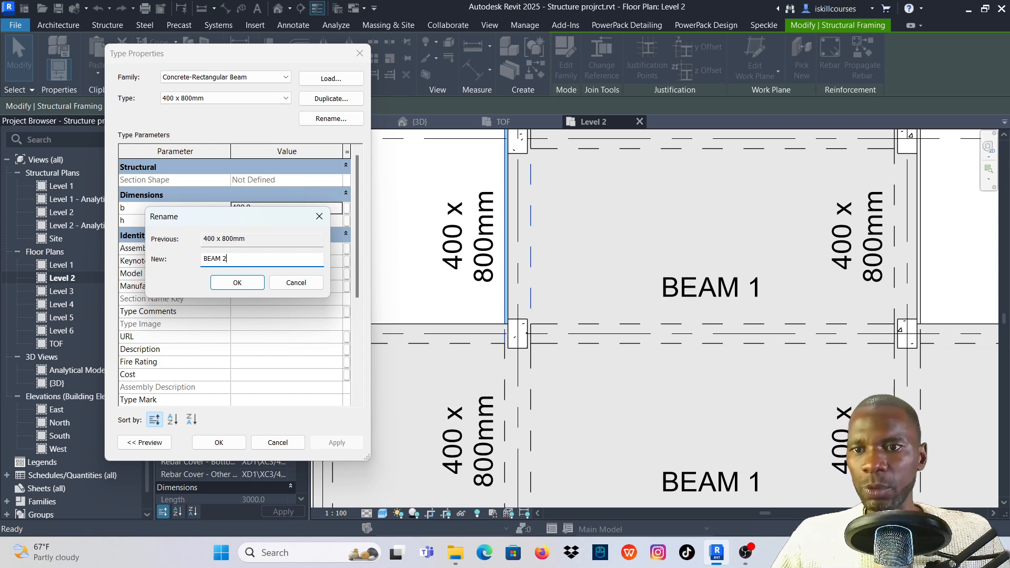
pyautogui.click(239, 284)
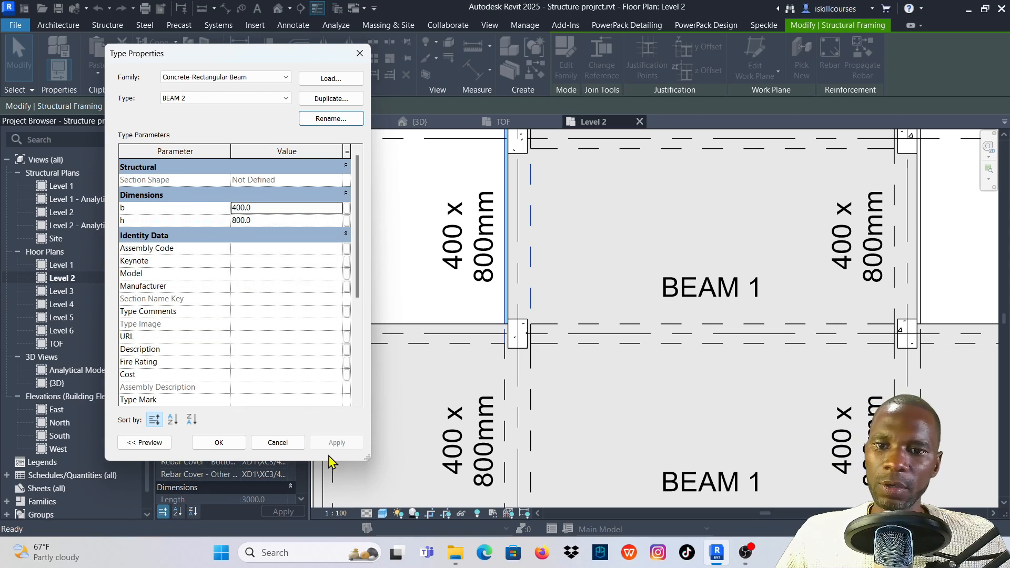
pyautogui.click(218, 443)
pyautogui.scroll(-6, 544, 269)
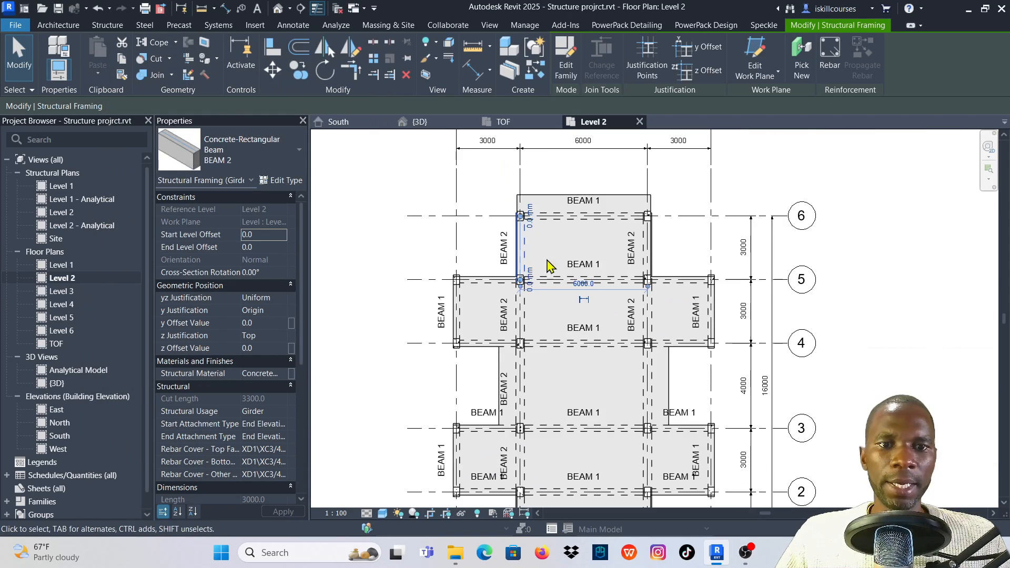
pyautogui.click(829, 389)
# Review the beam tags and dimensions across the Level 2 floor plan and compare it with the TOF foundation plan.
pyautogui.scroll(4, 690, 337)
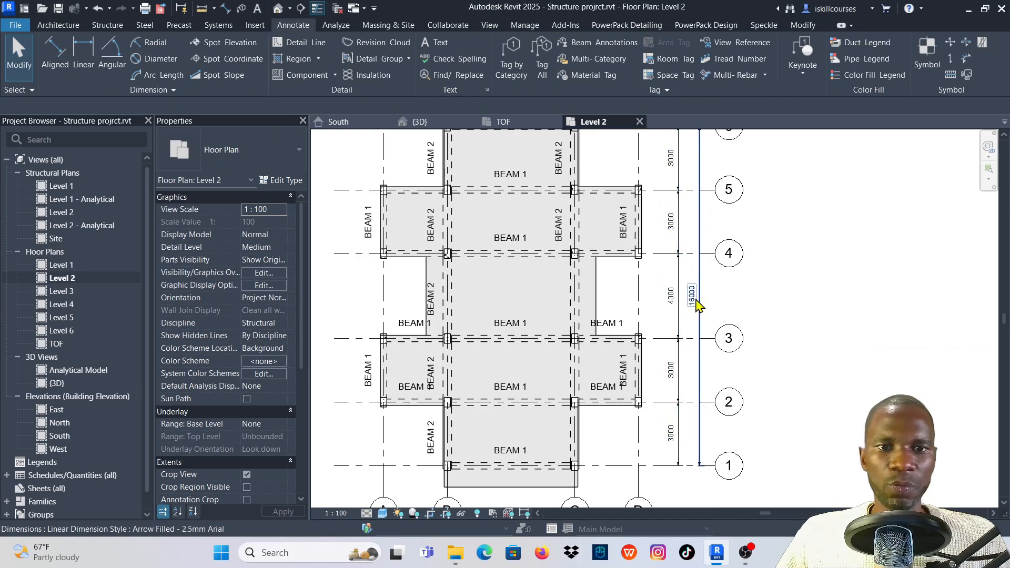
pyautogui.scroll(-7, 531, 299)
pyautogui.scroll(6, 555, 225)
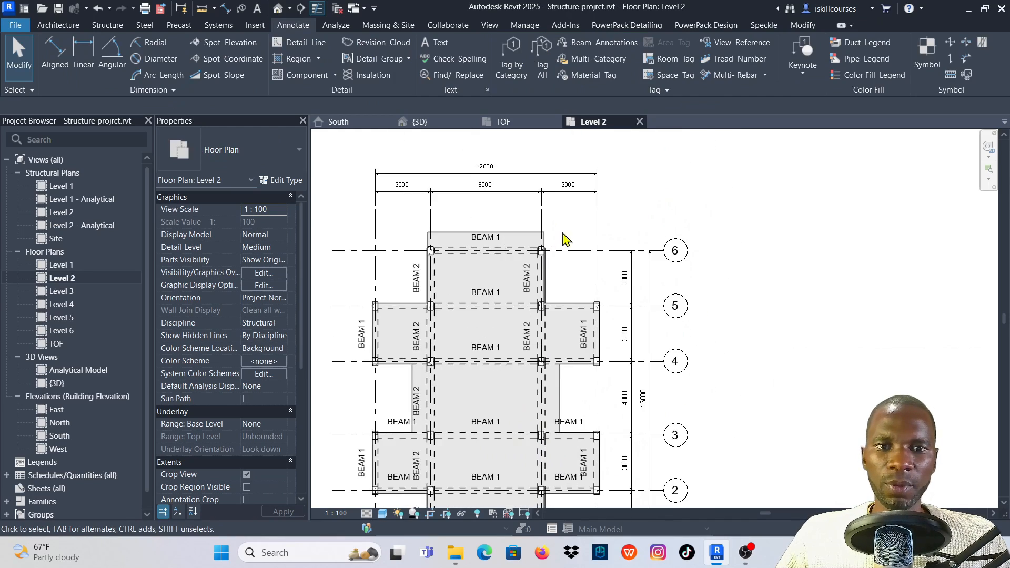
pyautogui.scroll(-5, 607, 179)
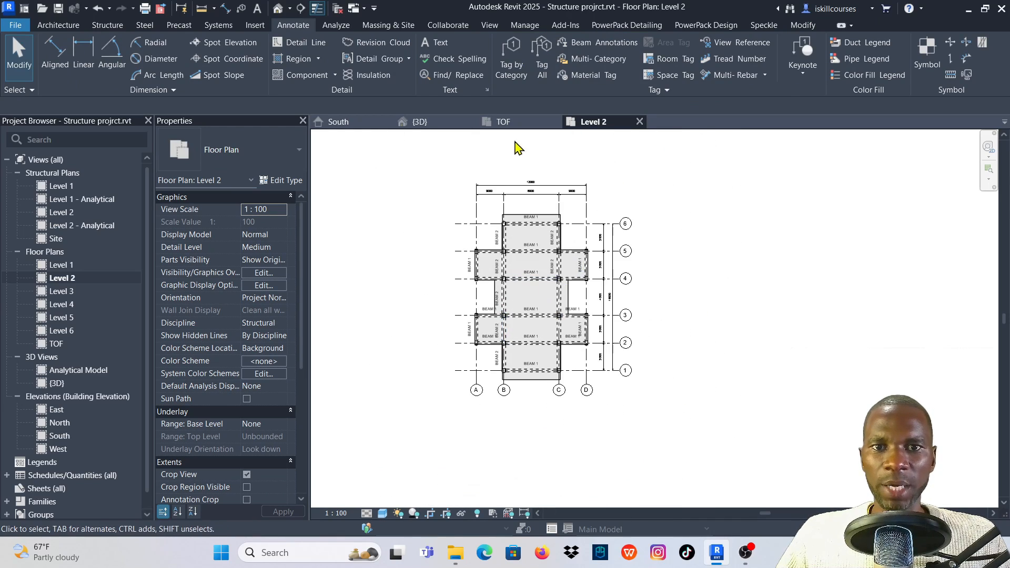
pyautogui.click(507, 123)
pyautogui.scroll(-2, 575, 384)
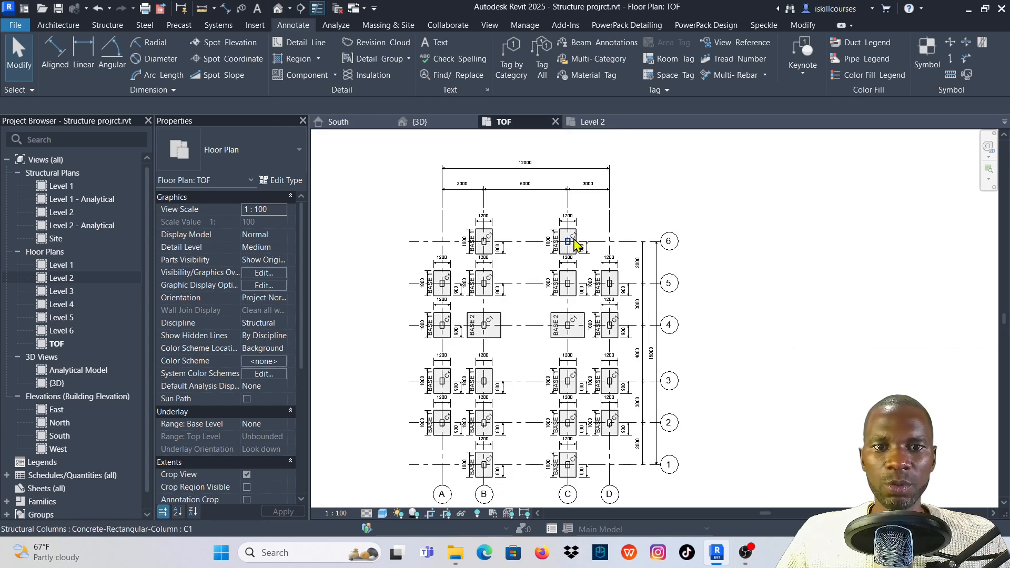
pyautogui.click(594, 122)
pyautogui.scroll(3, 565, 256)
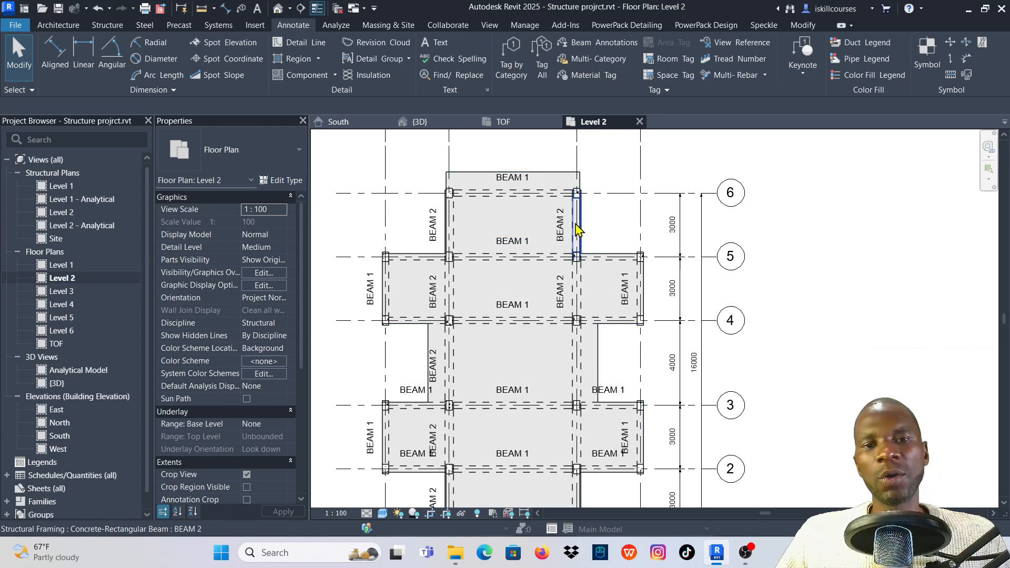
pyautogui.scroll(-1, 579, 228)
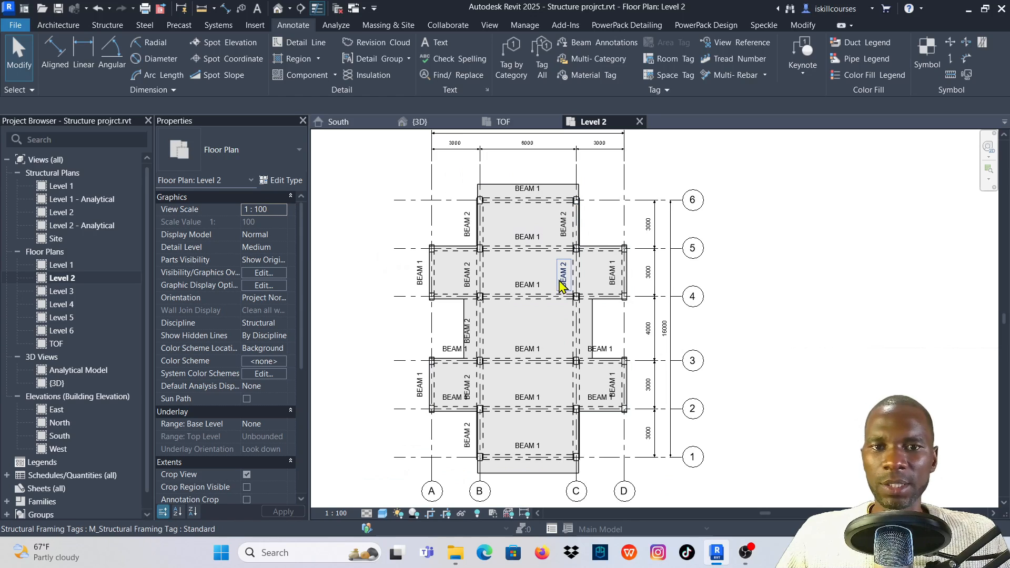
pyautogui.scroll(-1, 562, 287)
pyautogui.scroll(2, 560, 284)
pyautogui.scroll(-1, 84, 299)
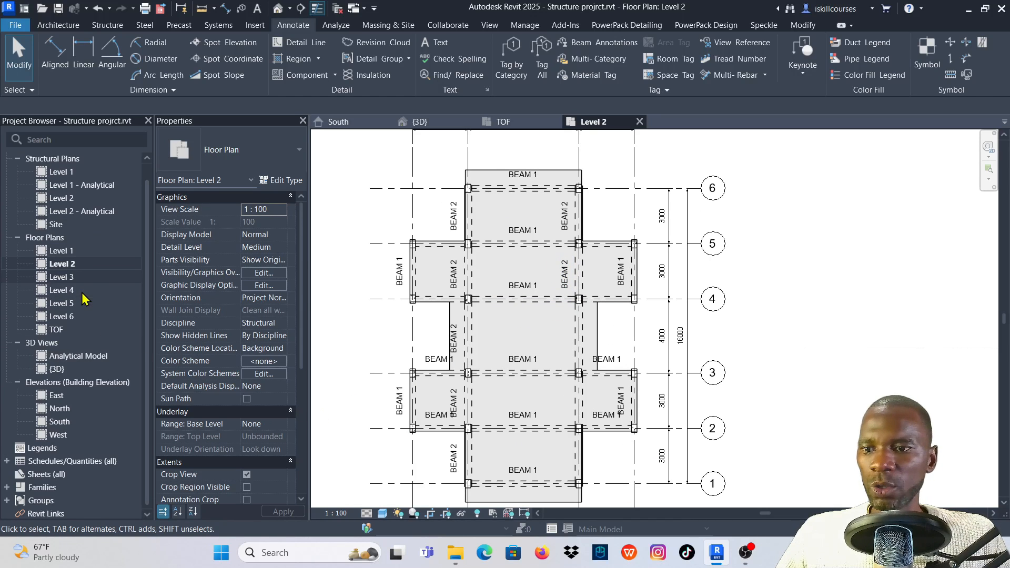
# Create a new drawing sheet with the A1 metric title block.
pyautogui.click(51, 477)
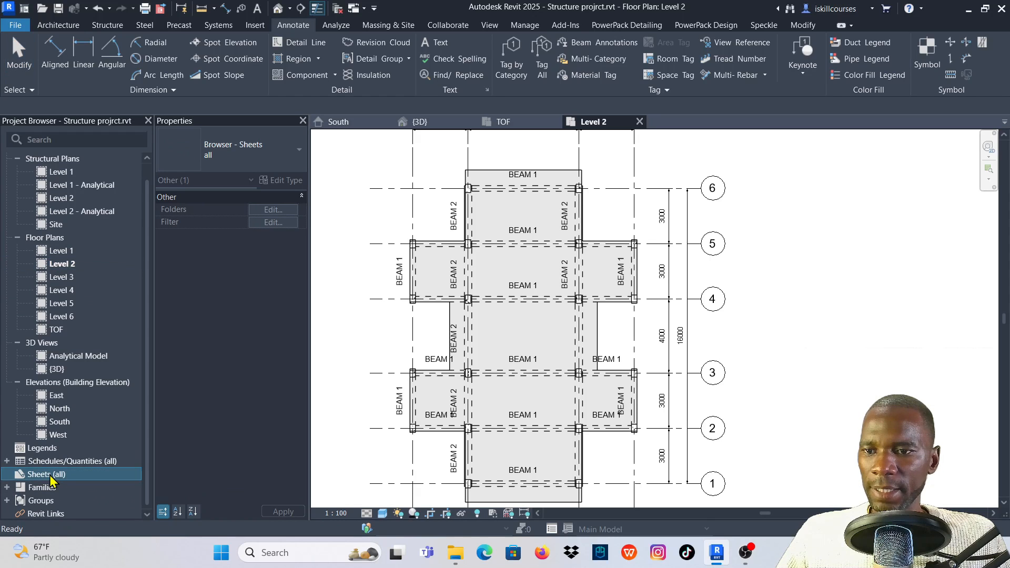
pyautogui.click(492, 26)
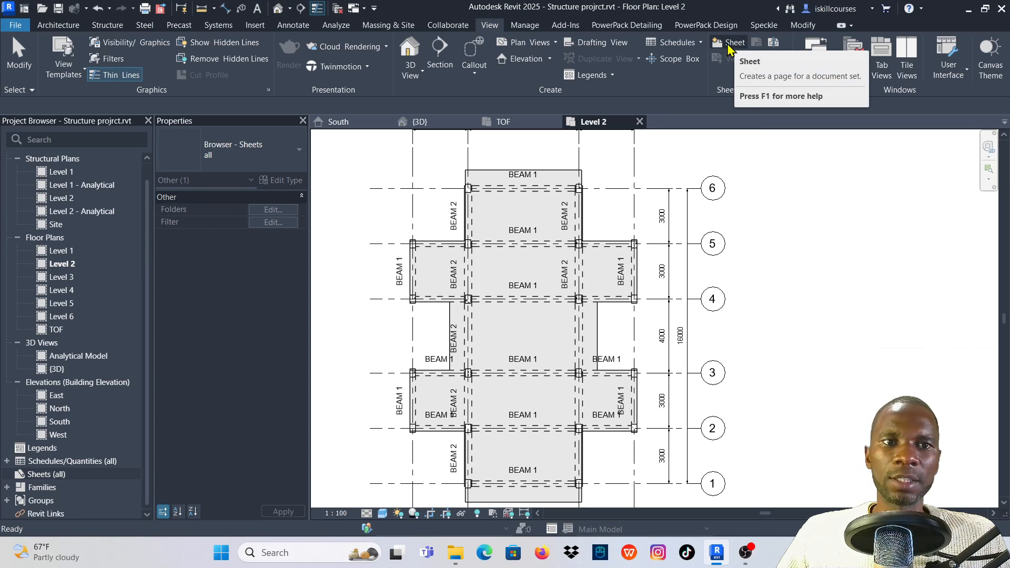
pyautogui.rightClick(48, 478)
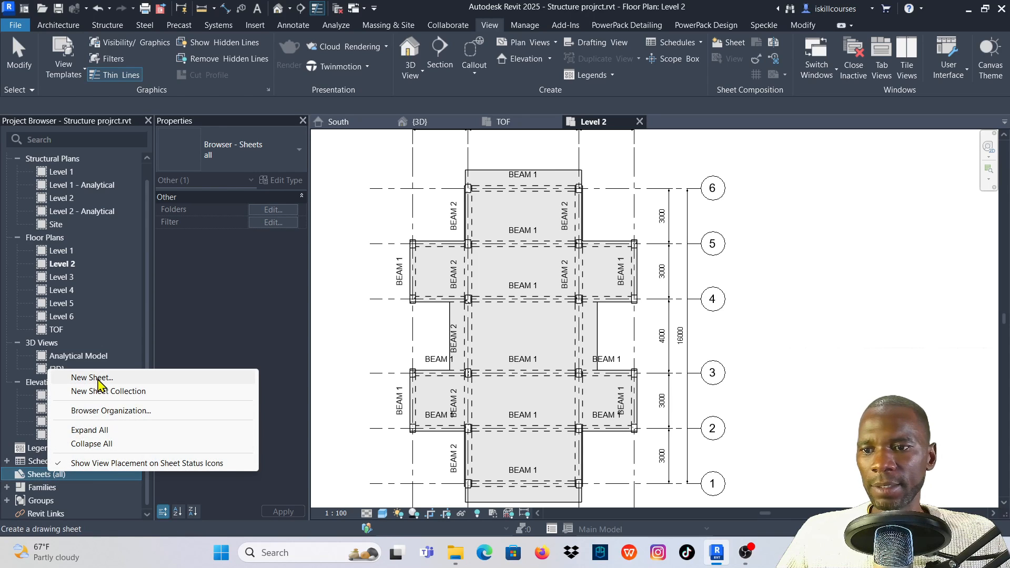
pyautogui.click(92, 378)
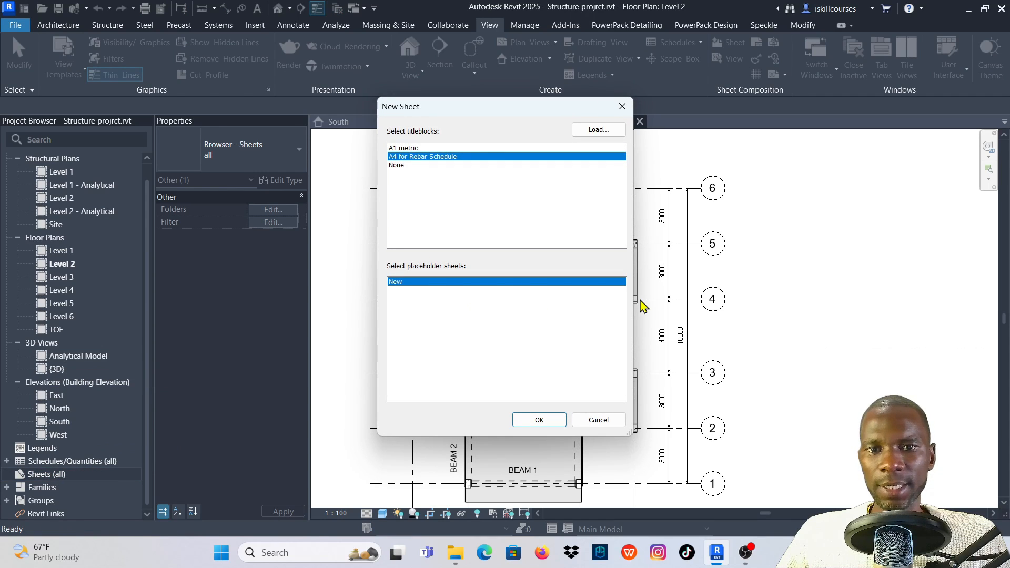
pyautogui.click(414, 149)
pyautogui.click(411, 157)
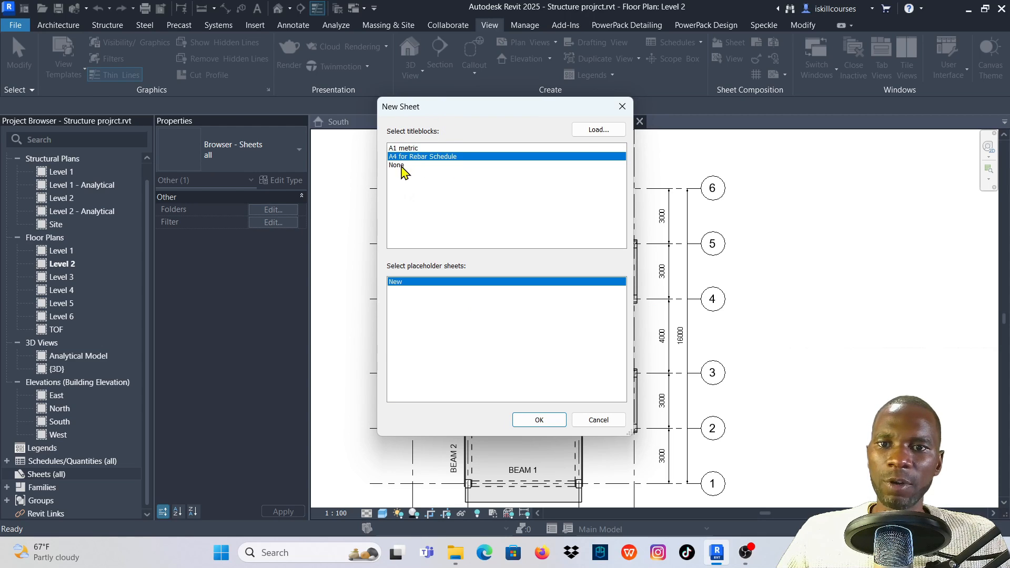
pyautogui.click(404, 166)
pyautogui.click(407, 150)
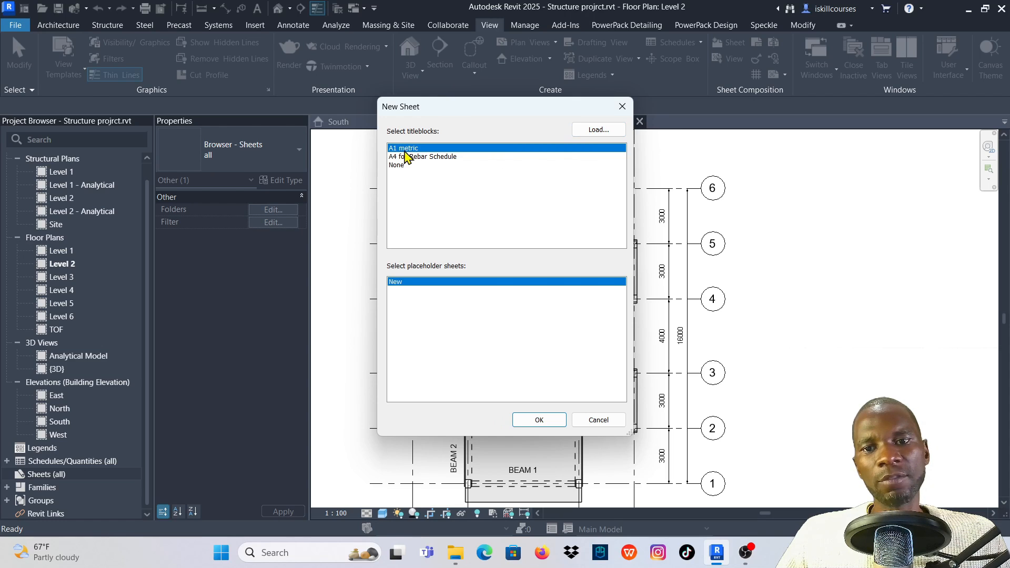
pyautogui.click(538, 419)
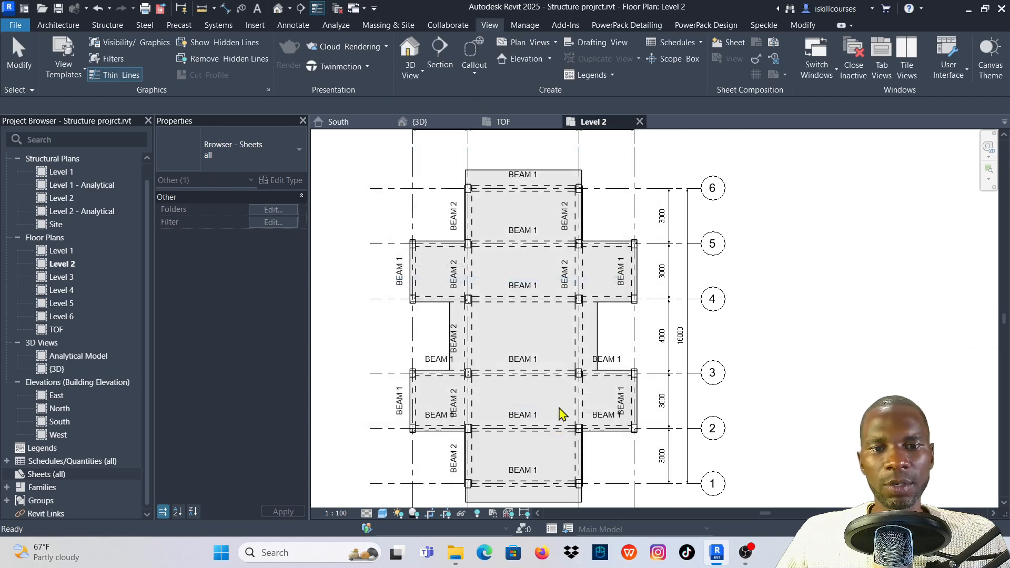
# Place the TOF floor plan in the upper middle of sheet S.1's drawing area.
pyautogui.scroll(6, 774, 322)
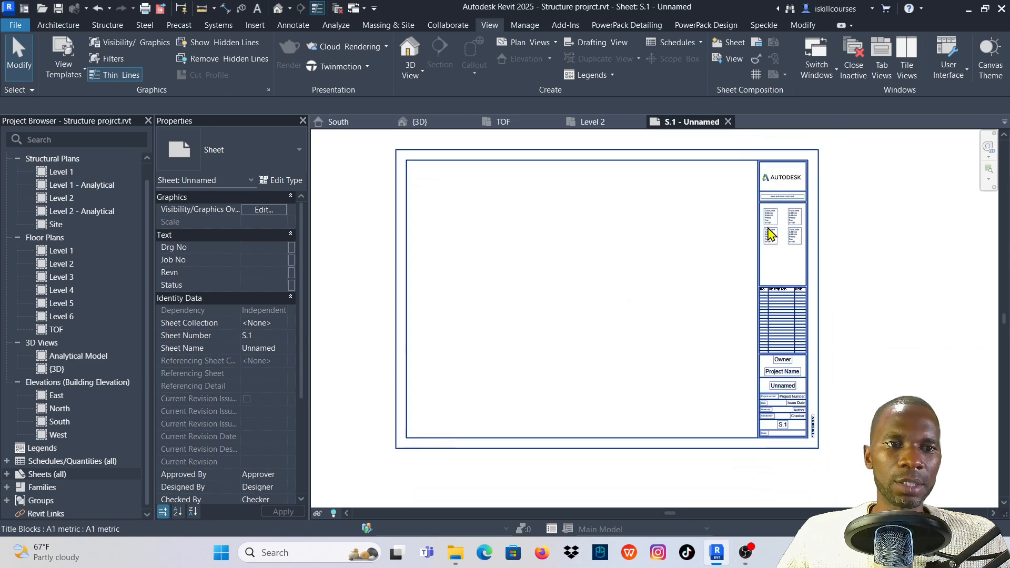
pyautogui.scroll(-5, 755, 388)
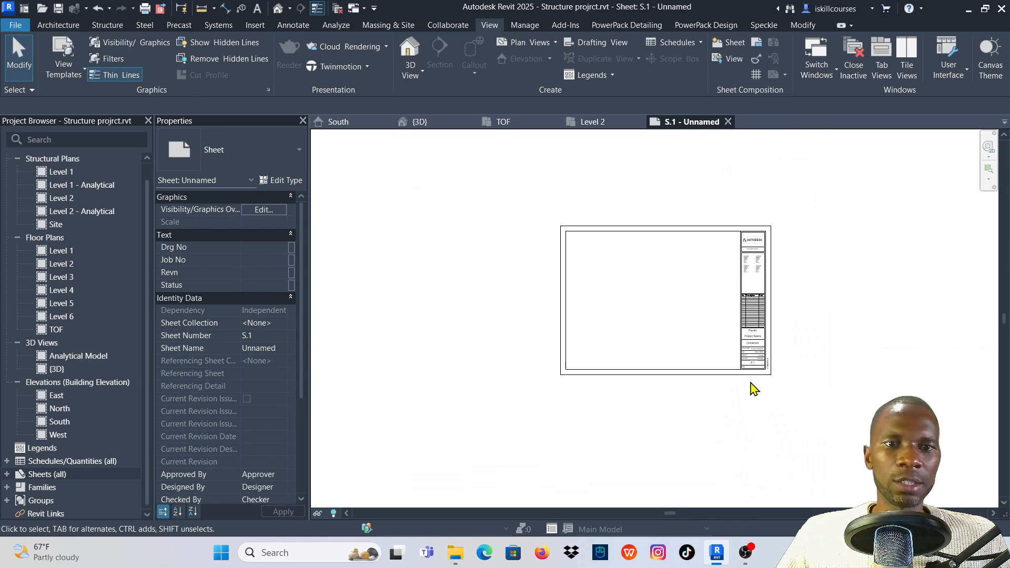
pyautogui.scroll(-1, 495, 215)
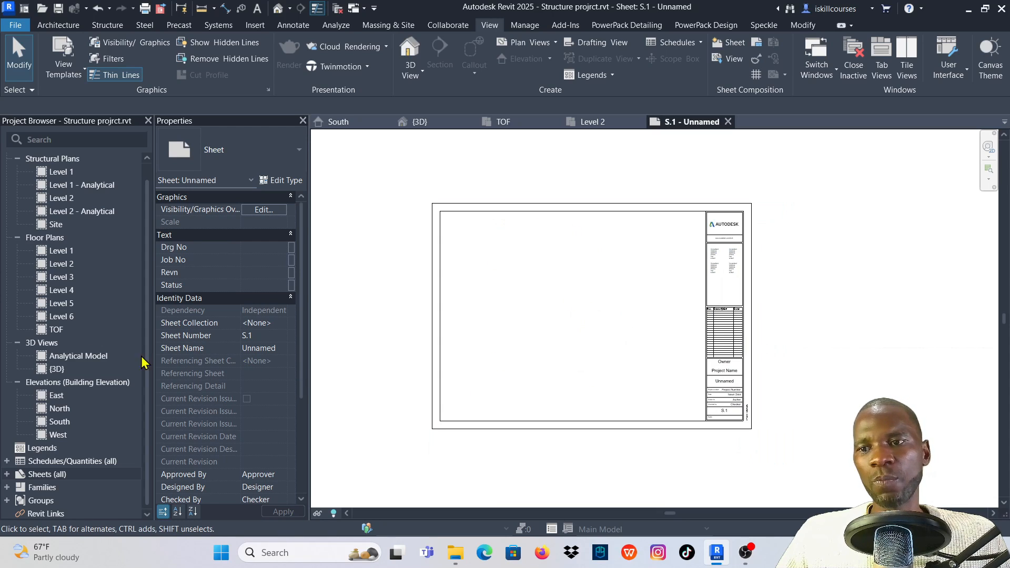
pyautogui.click(68, 332)
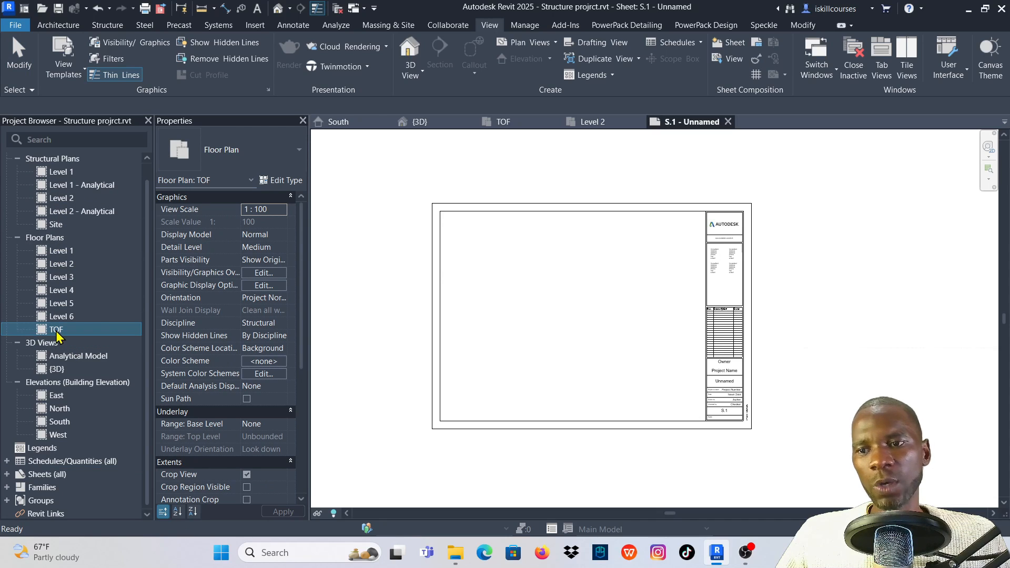
pyautogui.moveTo(58, 336); pyautogui.dragTo(541, 261)
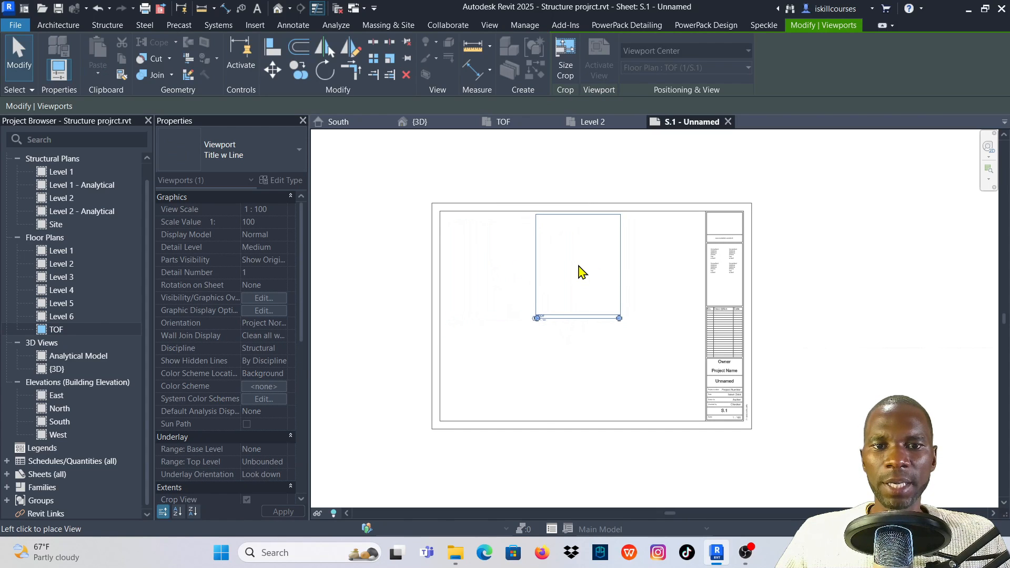
pyautogui.click(578, 269)
pyautogui.click(659, 303)
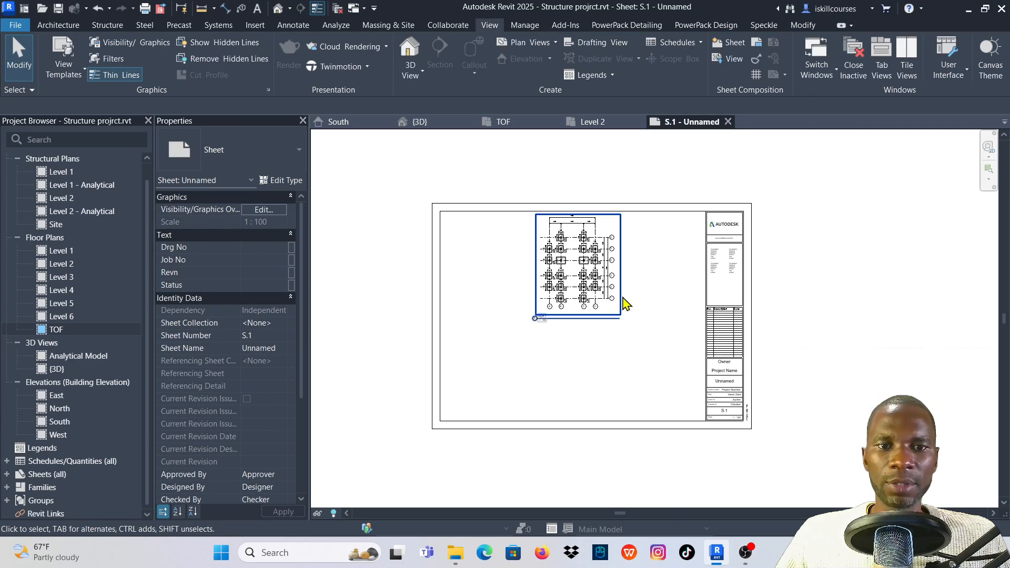
pyautogui.scroll(5, 605, 279)
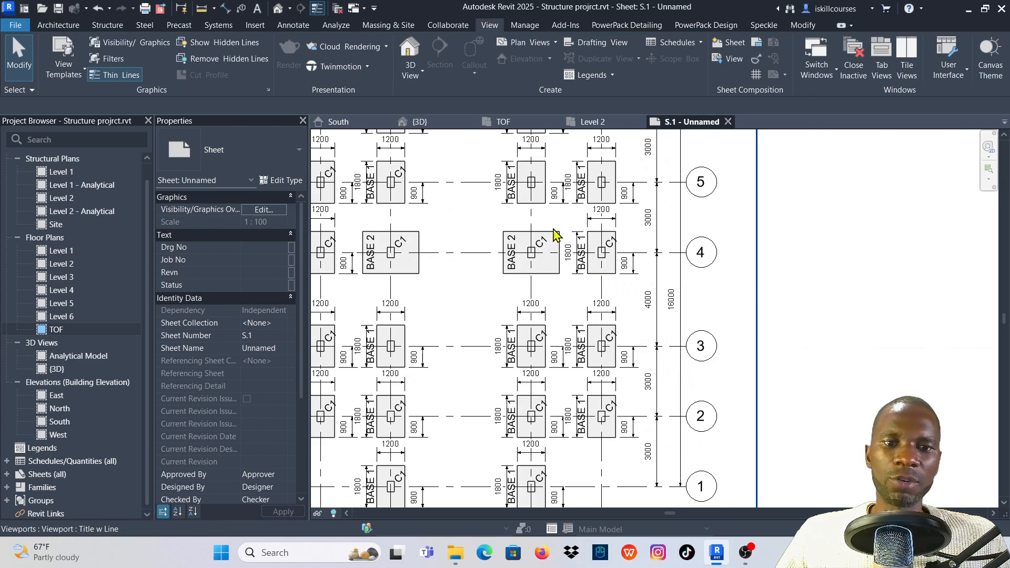
pyautogui.scroll(-6, 610, 227)
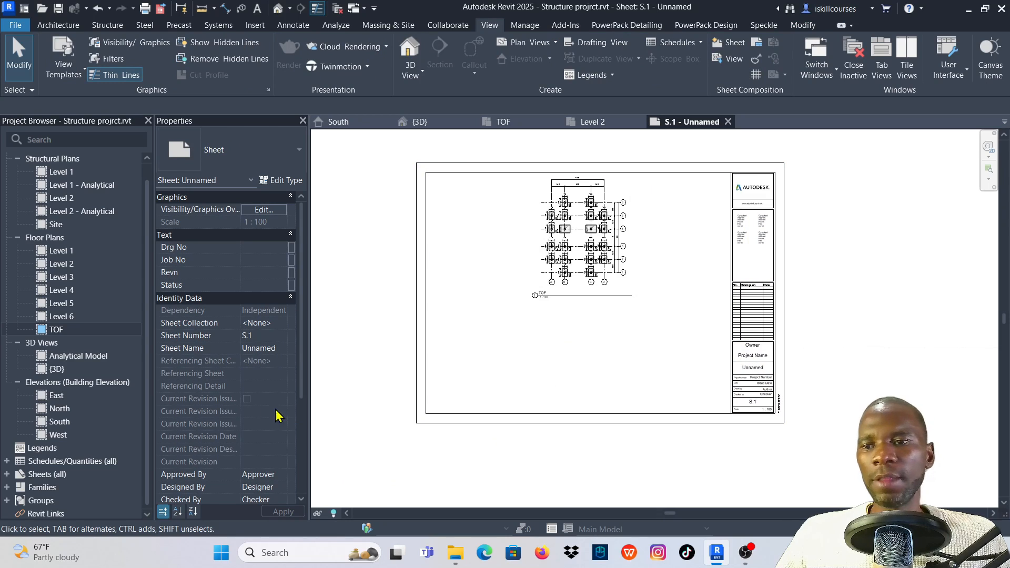
# Place the Level 2 floor plan on sheet S.1 directly below the TOF plan, aligned with its centre.
pyautogui.click(70, 265)
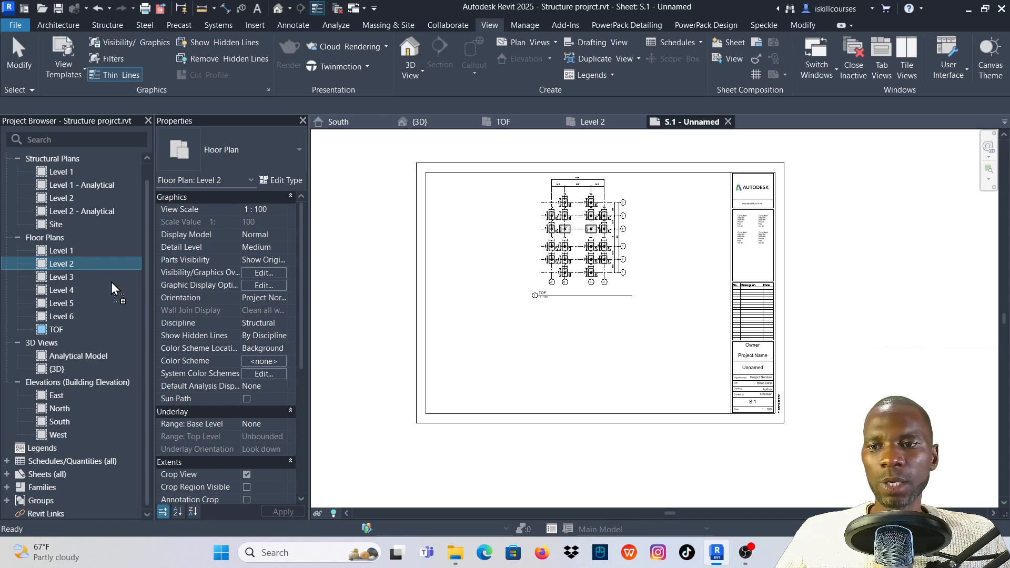
pyautogui.moveTo(112, 283); pyautogui.dragTo(605, 357)
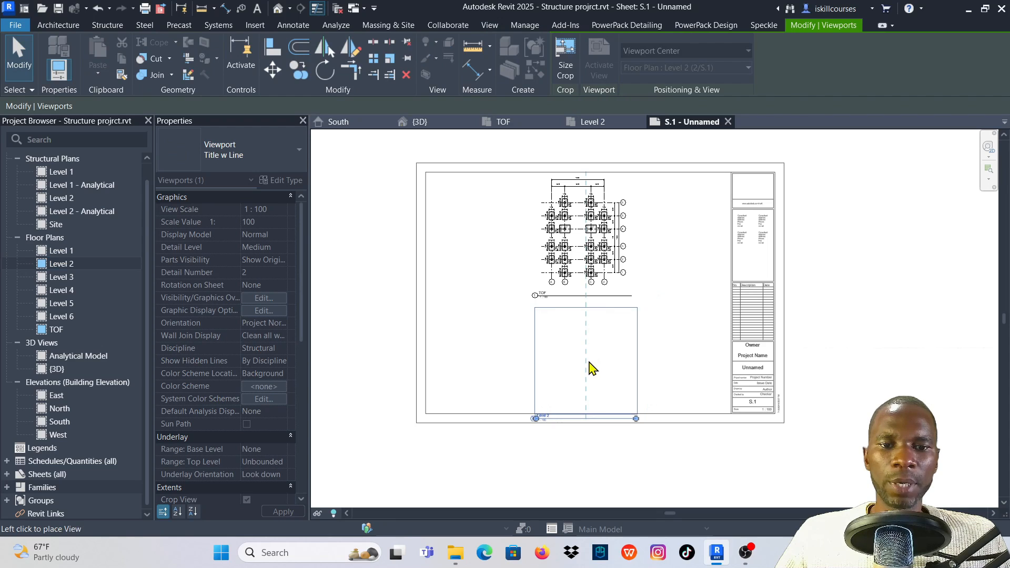
pyautogui.click(590, 362)
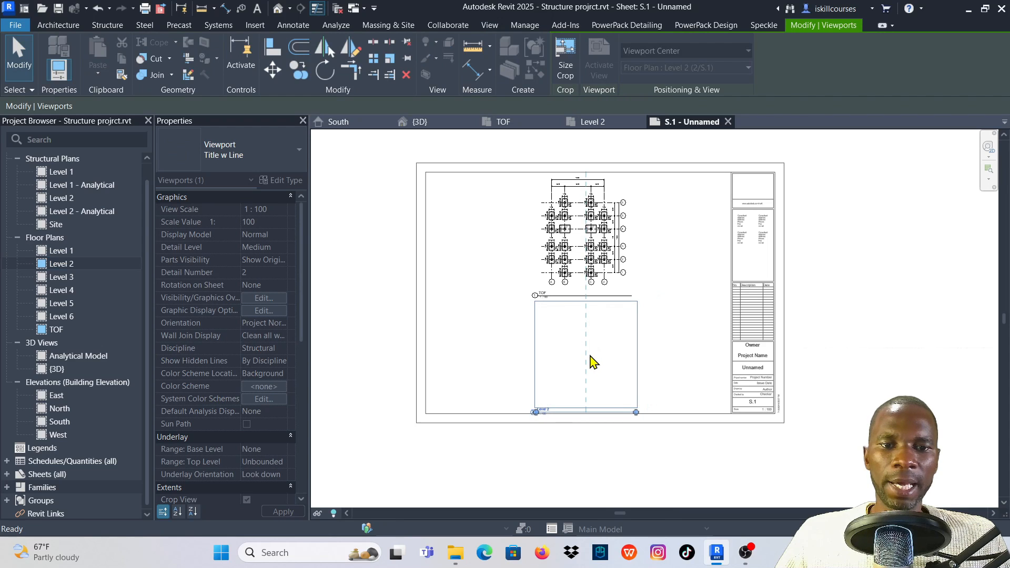
pyautogui.click(691, 275)
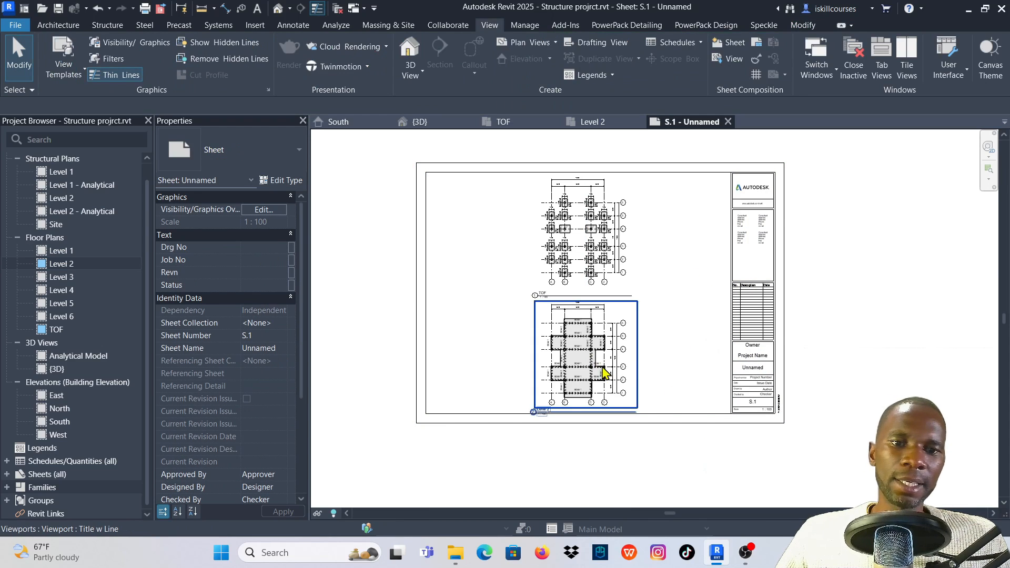
# Delete the Level 2 and TOF floor plan viewports from sheet S.1.
pyautogui.scroll(5, 606, 371)
pyautogui.scroll(-5, 518, 289)
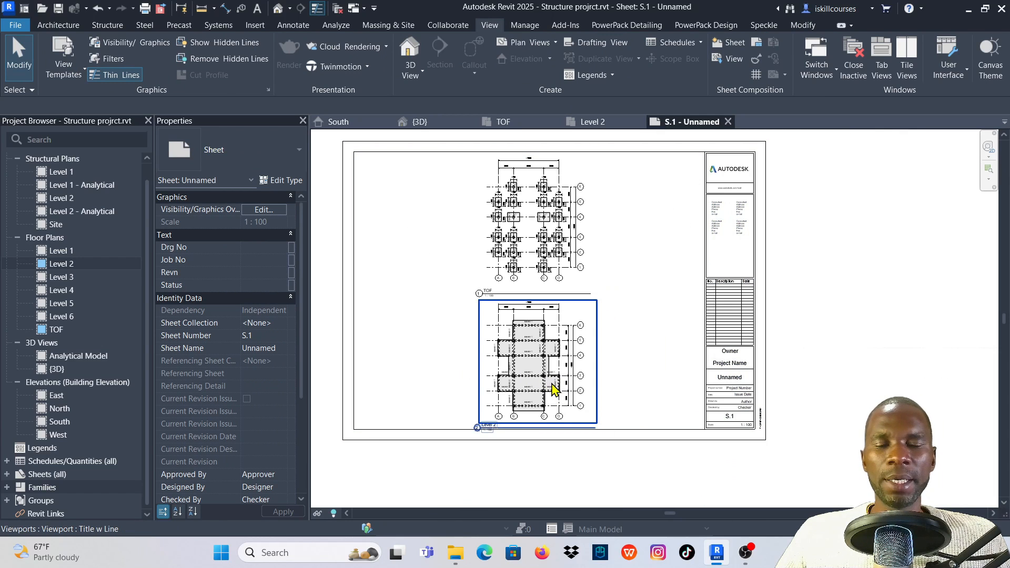
pyautogui.click(548, 362)
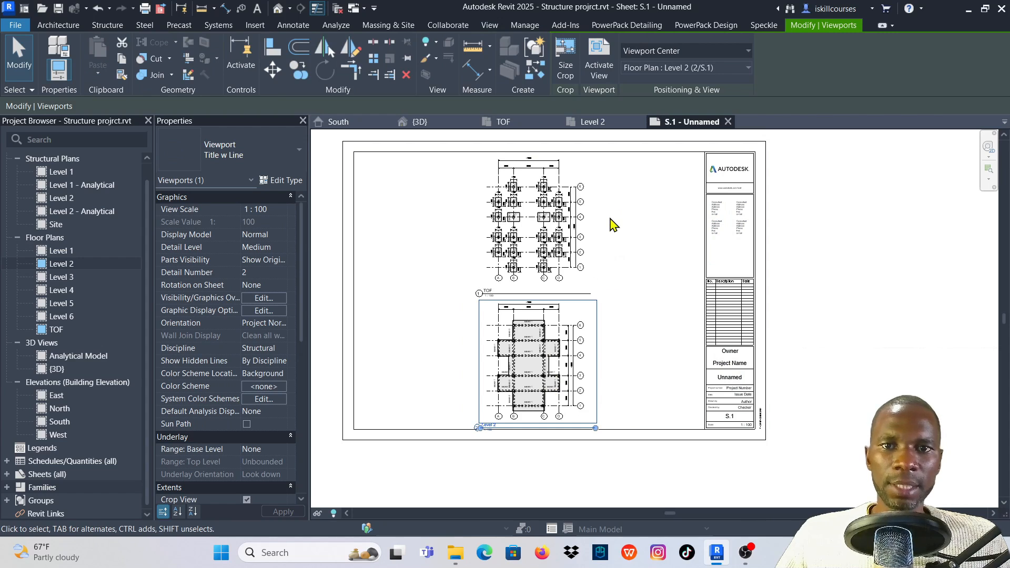
pyautogui.click(405, 74)
pyautogui.click(503, 192)
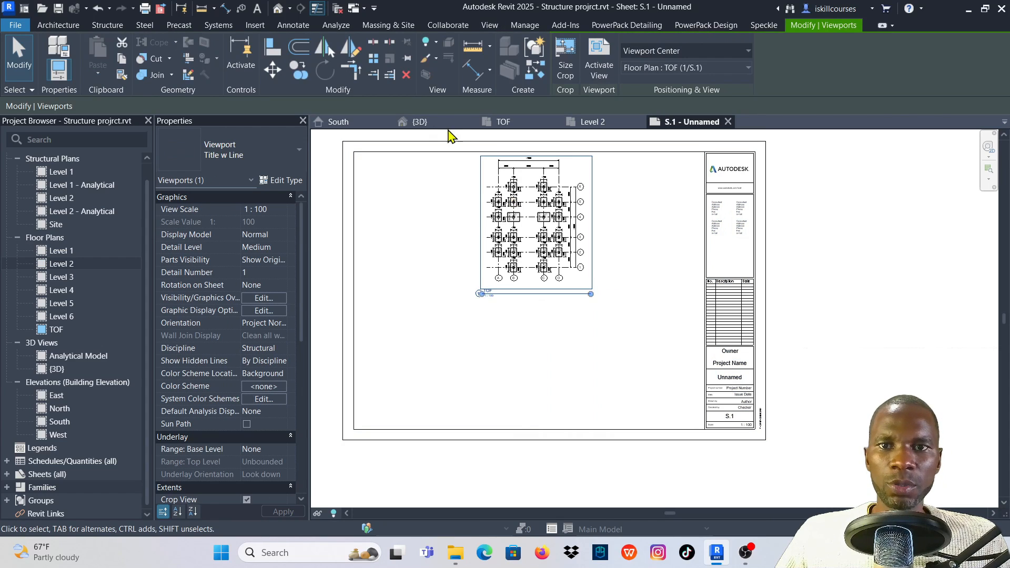
pyautogui.click(409, 72)
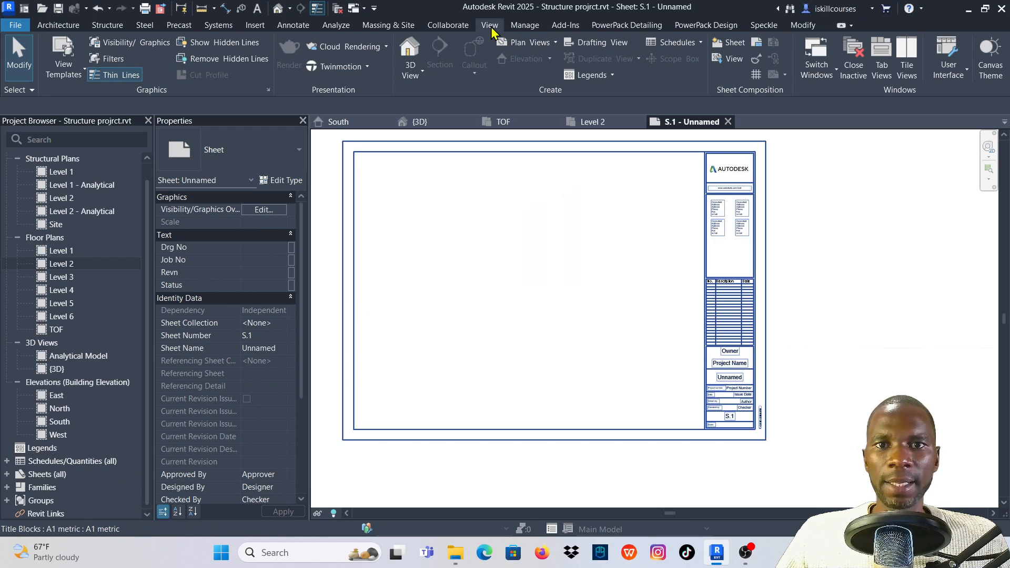
# Start a new sheet and browse for a title block family in the English UK library's Titleblocks folder.
pyautogui.click(732, 49)
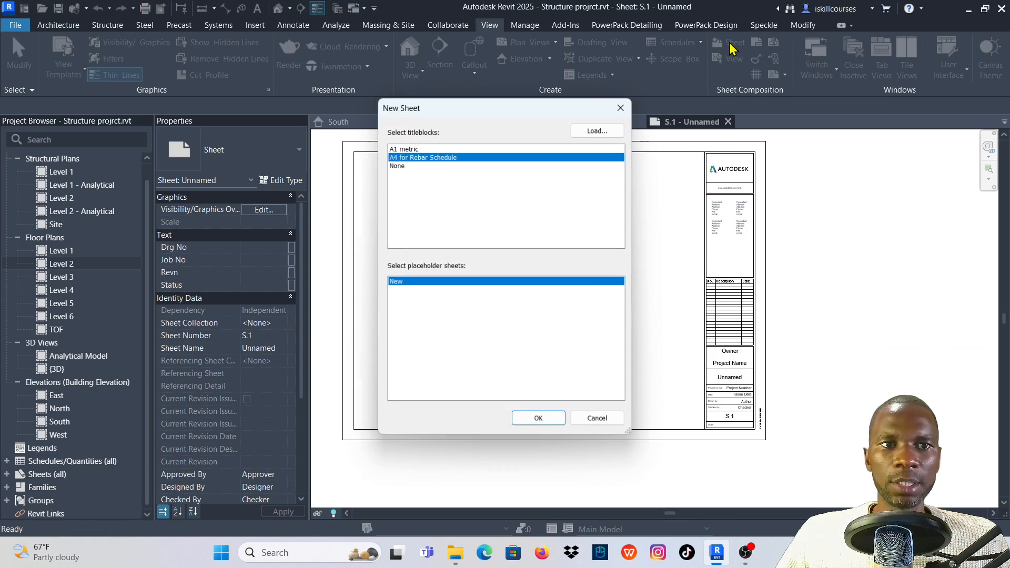
pyautogui.click(595, 132)
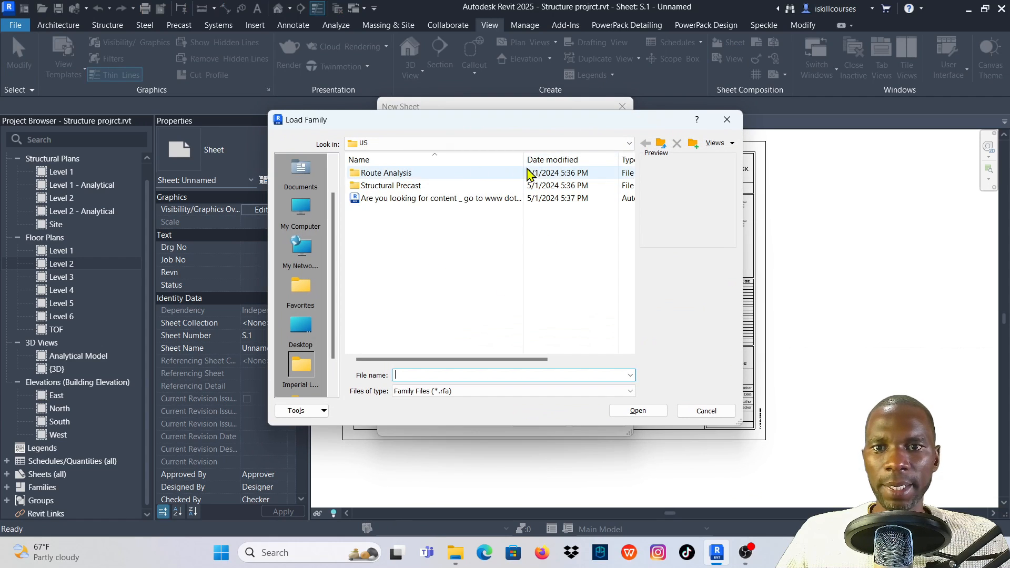
pyautogui.click(630, 143)
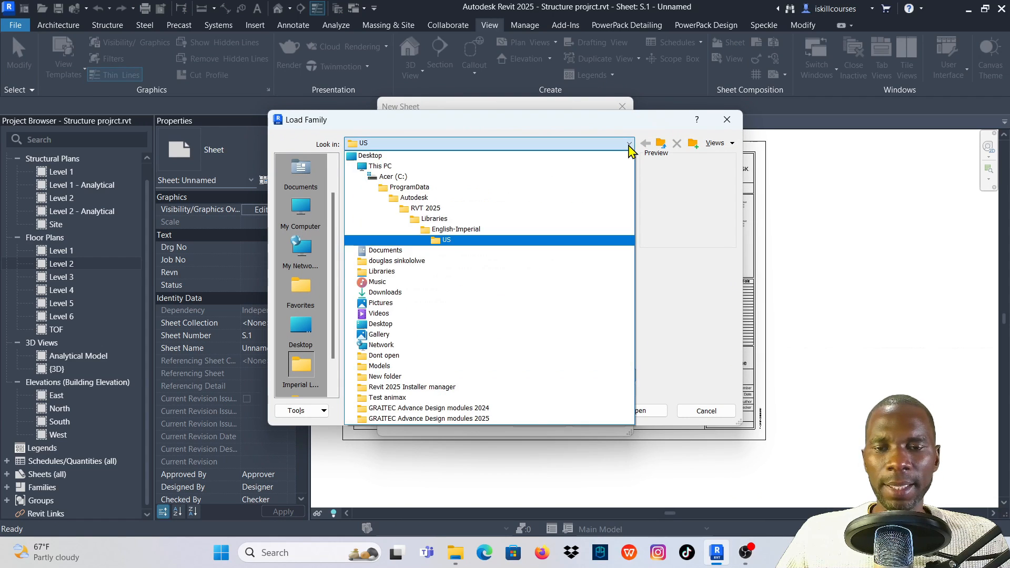
pyautogui.click(448, 221)
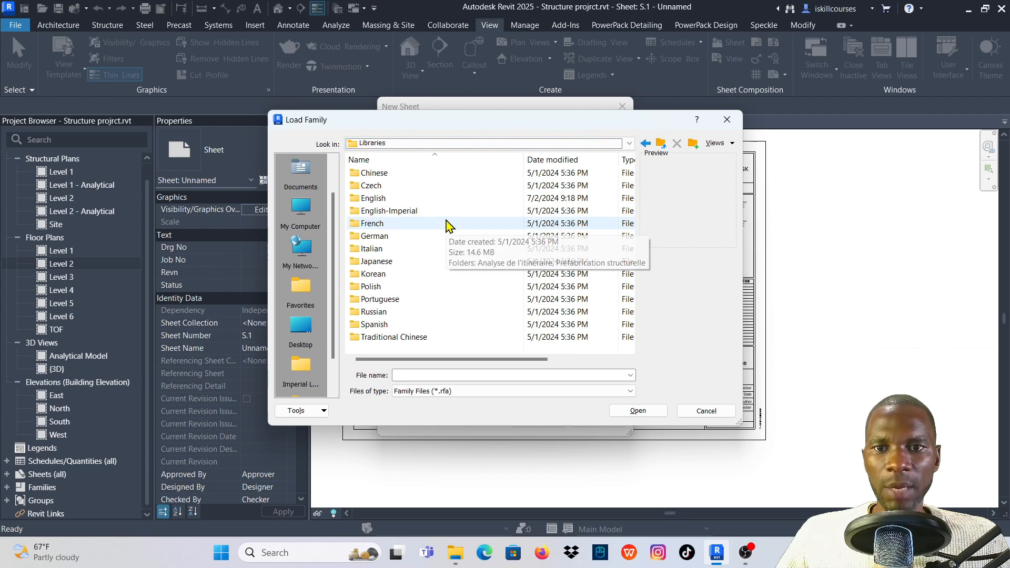
pyautogui.doubleClick(401, 199)
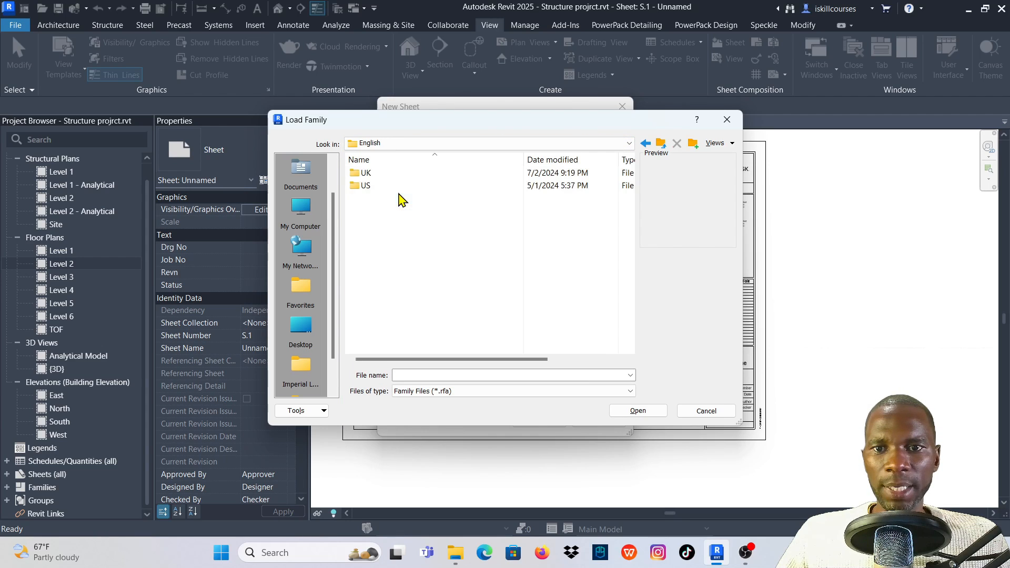
pyautogui.doubleClick(379, 174)
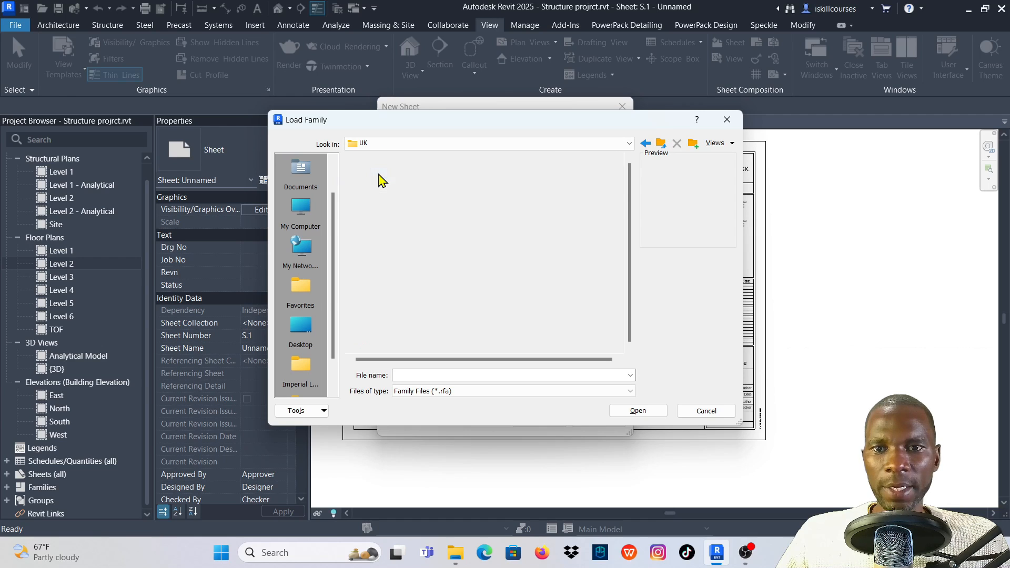
pyautogui.scroll(-8, 417, 221)
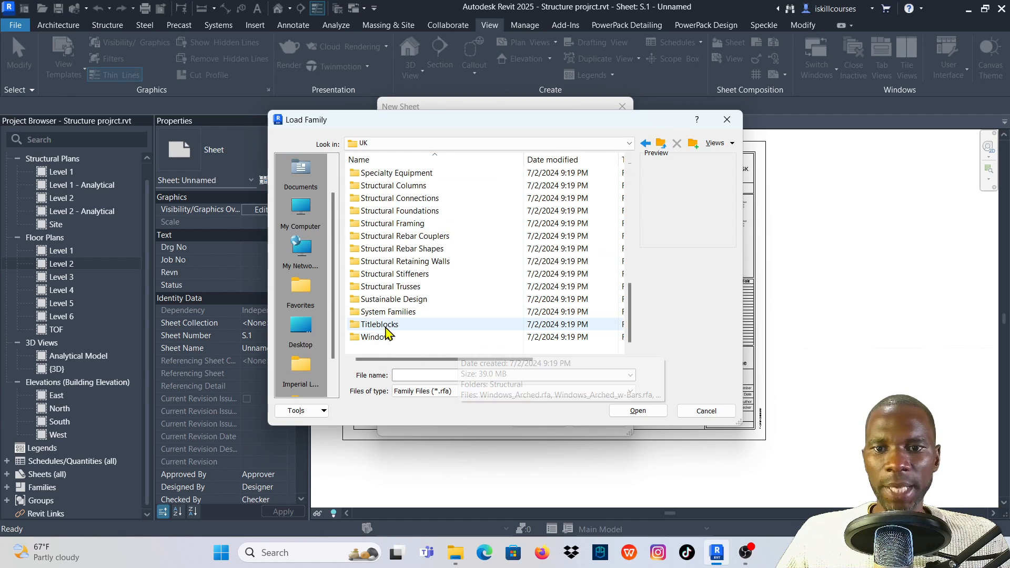
pyautogui.doubleClick(388, 325)
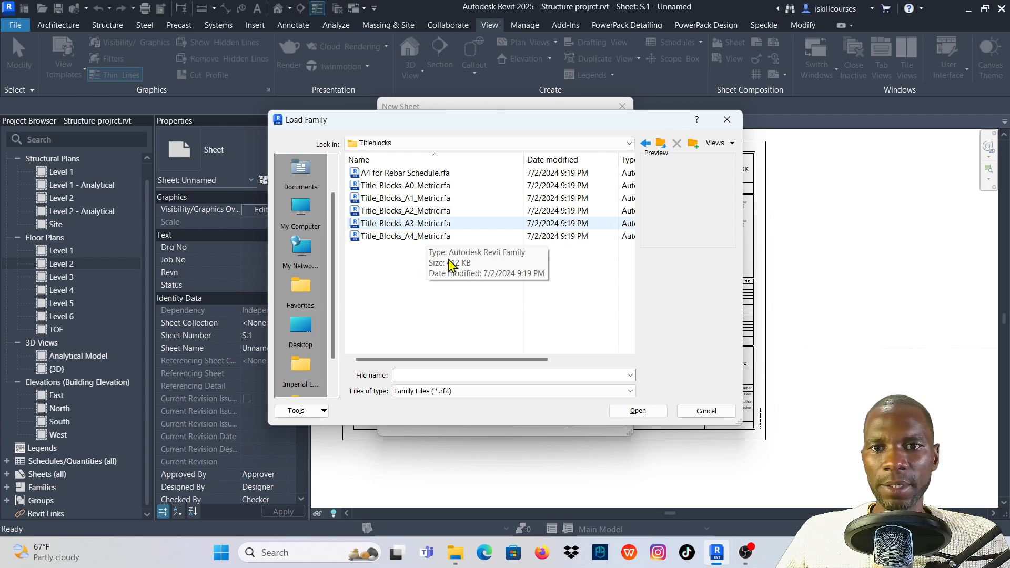
# Load Title_Blocks_A3_Metric.rfa and create the new sheet with this A3 title block.
pyautogui.click(432, 230)
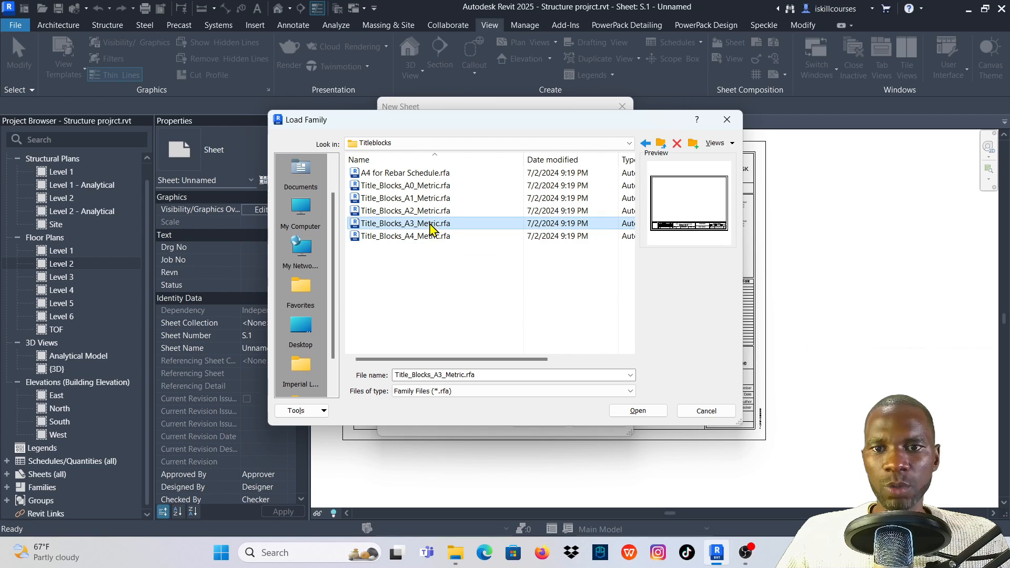
pyautogui.click(632, 416)
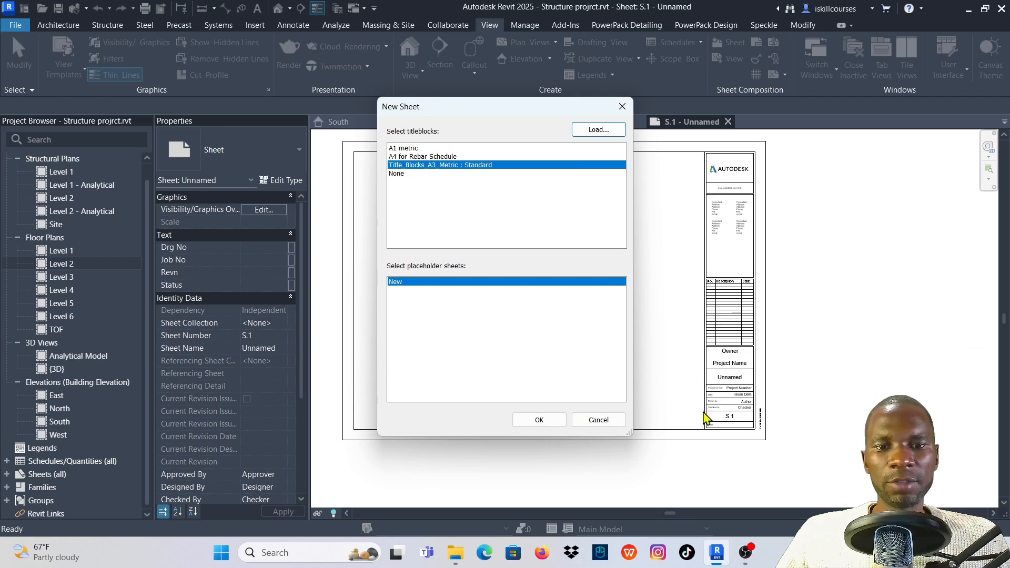
pyautogui.click(538, 421)
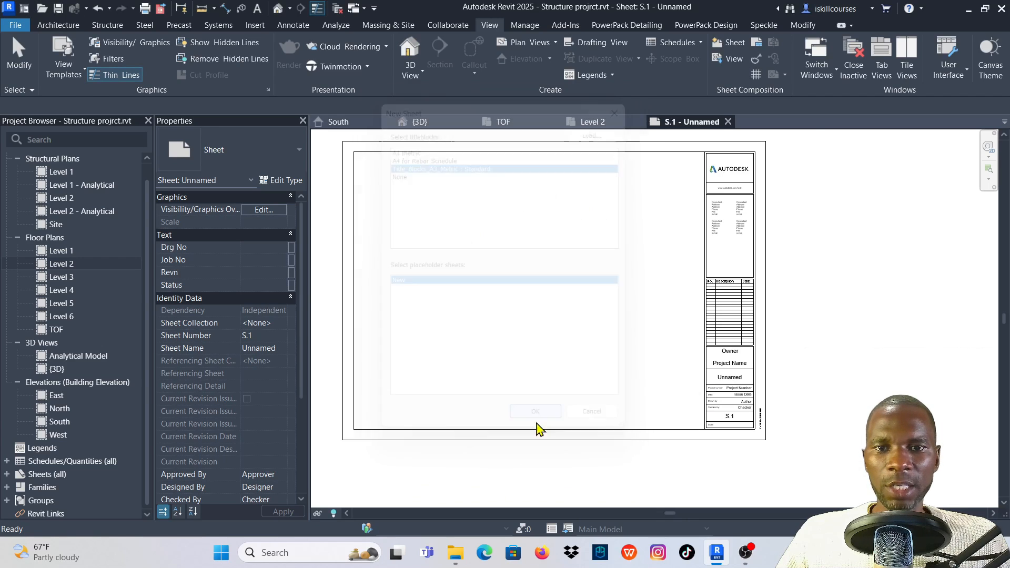
pyautogui.scroll(2, 644, 347)
pyautogui.scroll(-2, 582, 278)
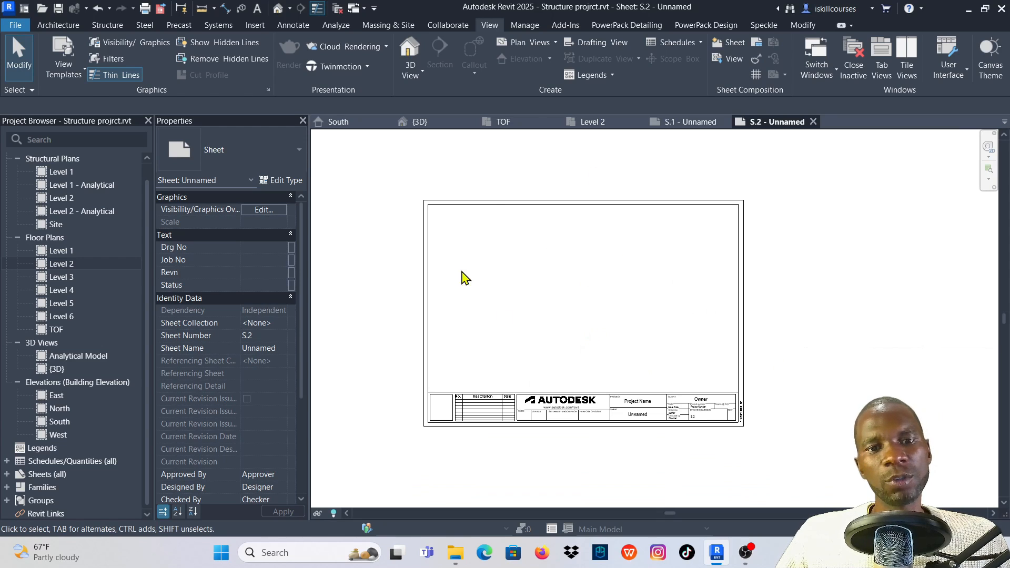
pyautogui.scroll(1, 627, 373)
pyautogui.scroll(-1, 570, 295)
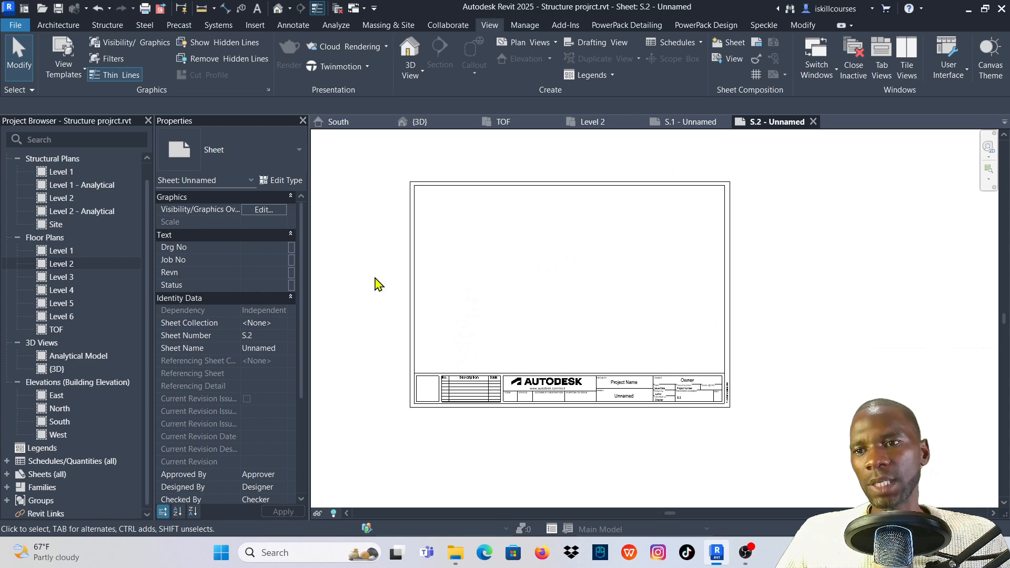
# Place the TOF floor plan in the left half of the A3 sheet's drawing area.
pyautogui.click(56, 329)
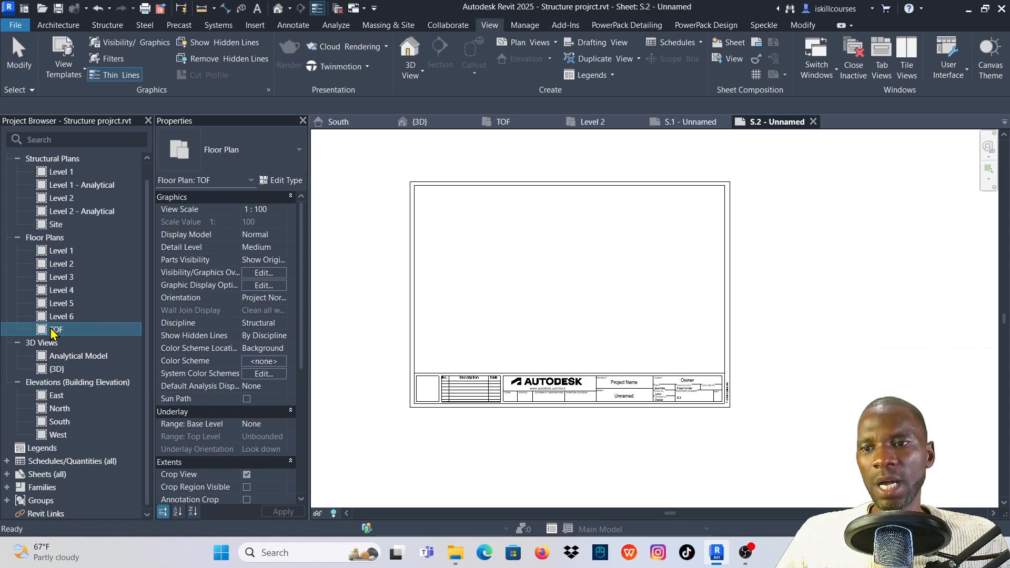
pyautogui.moveTo(542, 273); pyautogui.dragTo(539, 273)
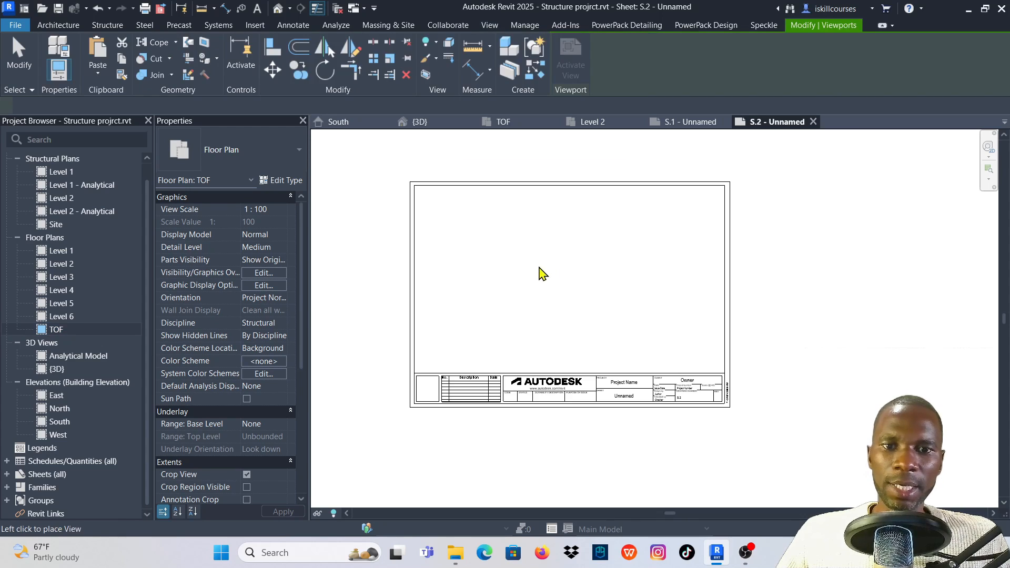
pyautogui.click(504, 286)
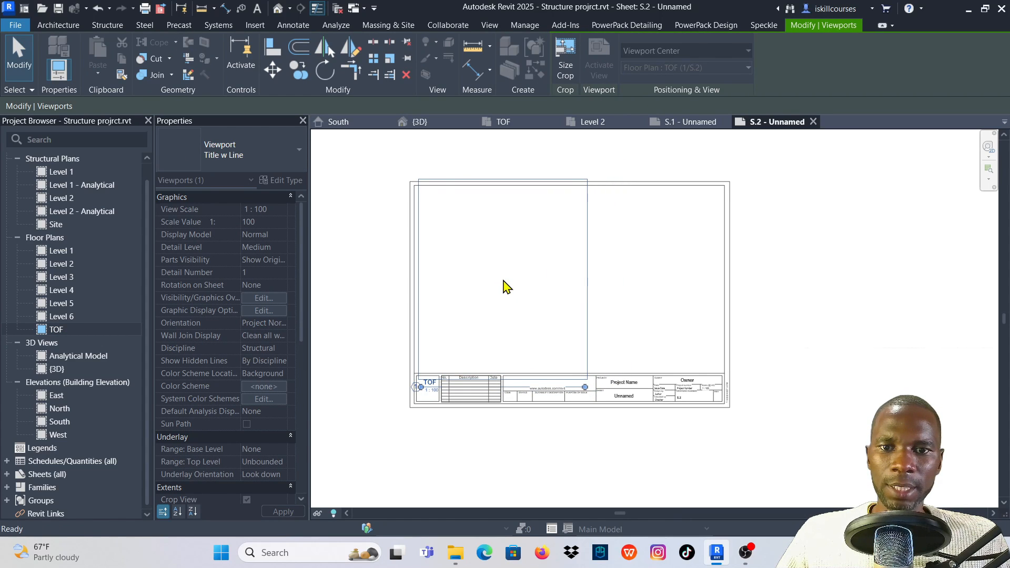
pyautogui.click(670, 271)
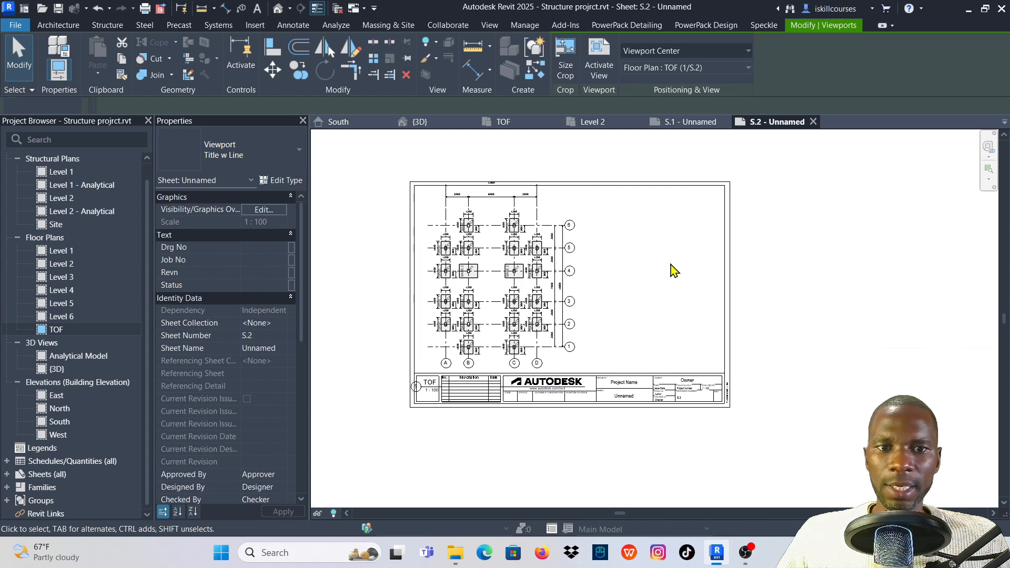
# Place the Level 2 floor plan on the A3 sheet to the right of the TOF plan, with the grid rows aligned.
pyautogui.click(62, 264)
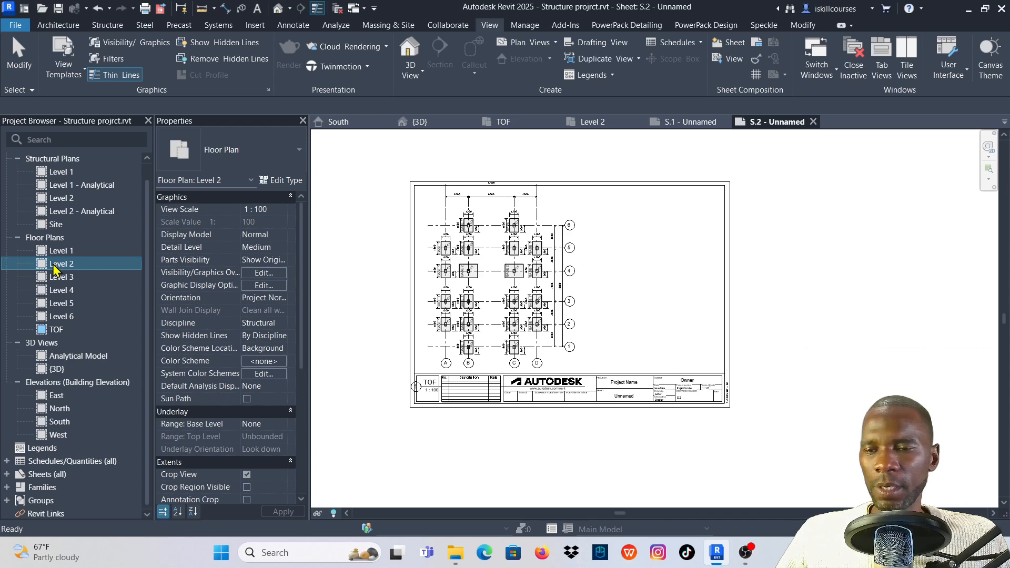
pyautogui.moveTo(62, 264); pyautogui.dragTo(672, 277)
pyautogui.click(668, 282)
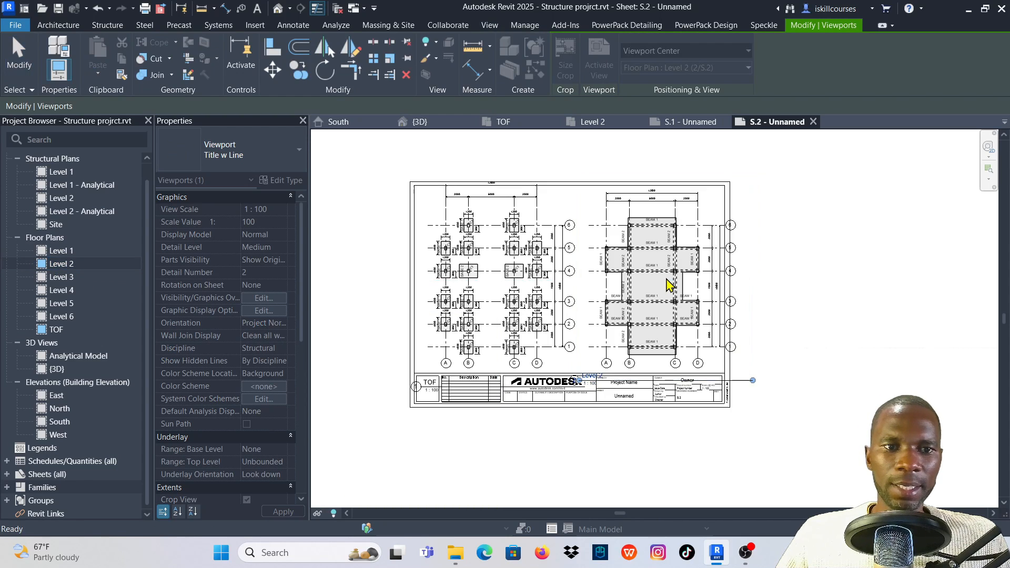
pyautogui.click(849, 306)
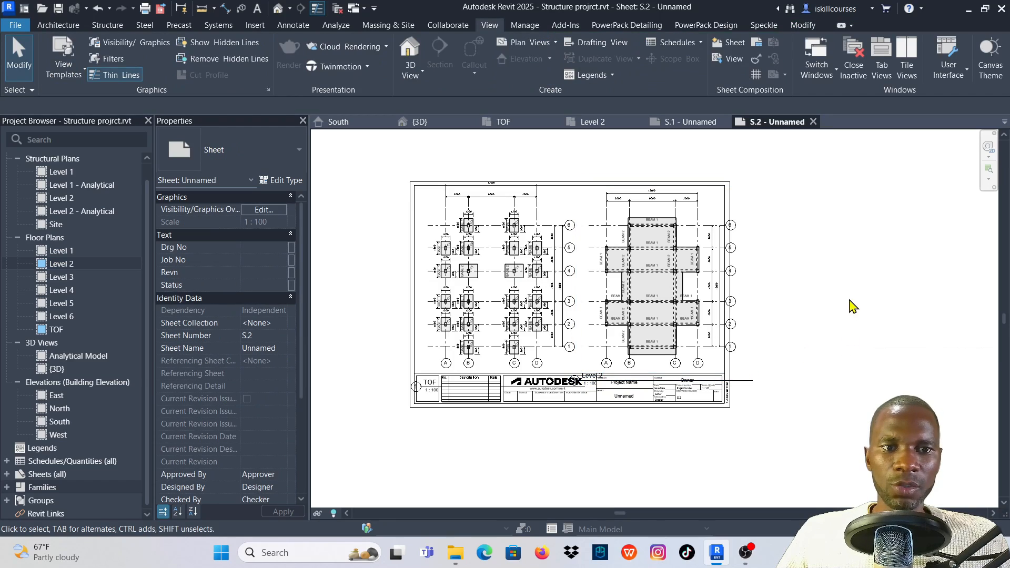
# Activate the TOF floor plan view directly on sheet S.2.
pyautogui.scroll(3, 510, 315)
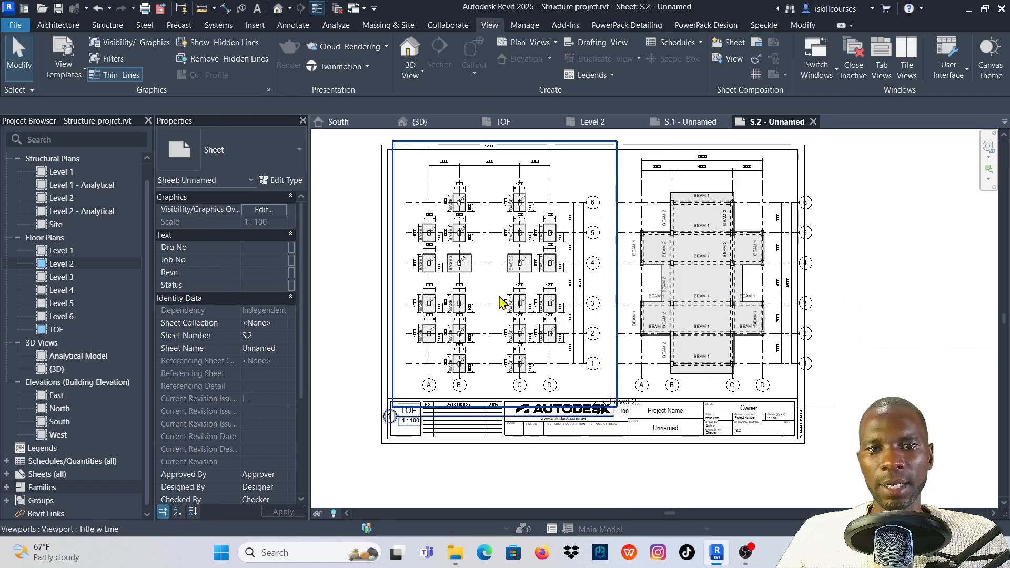
pyautogui.scroll(-5, 510, 300)
pyautogui.scroll(3, 492, 263)
pyautogui.scroll(2, 602, 228)
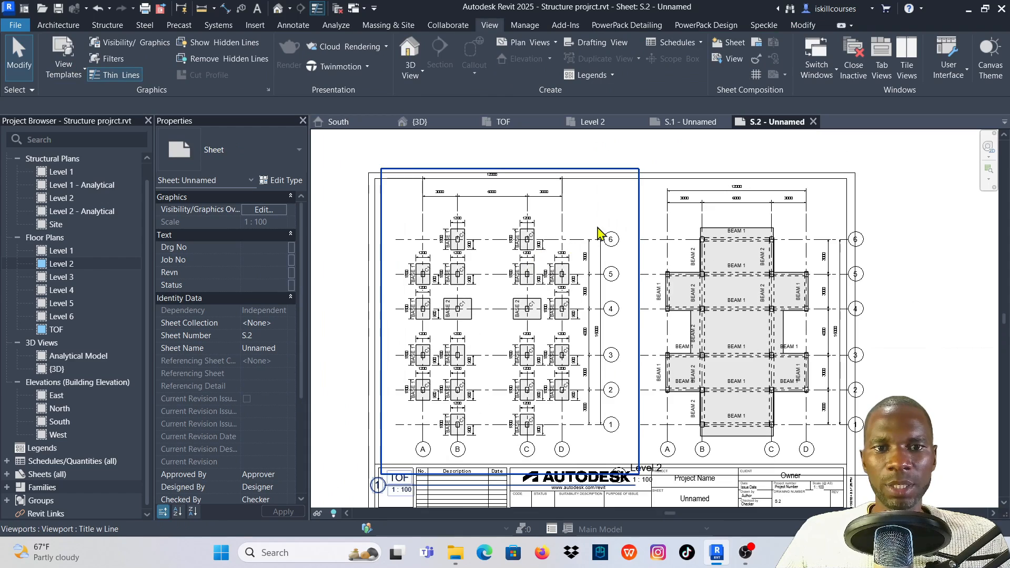
pyautogui.doubleClick(602, 226)
pyautogui.scroll(-2, 606, 194)
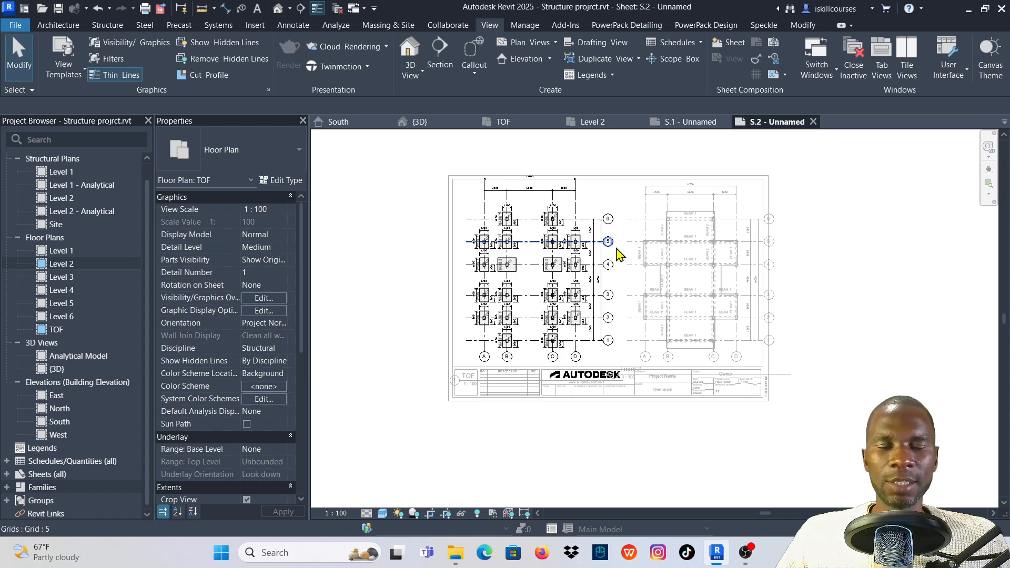
# Try a custom view scale of 1:80 on the TOF floor plan.
pyautogui.click(338, 514)
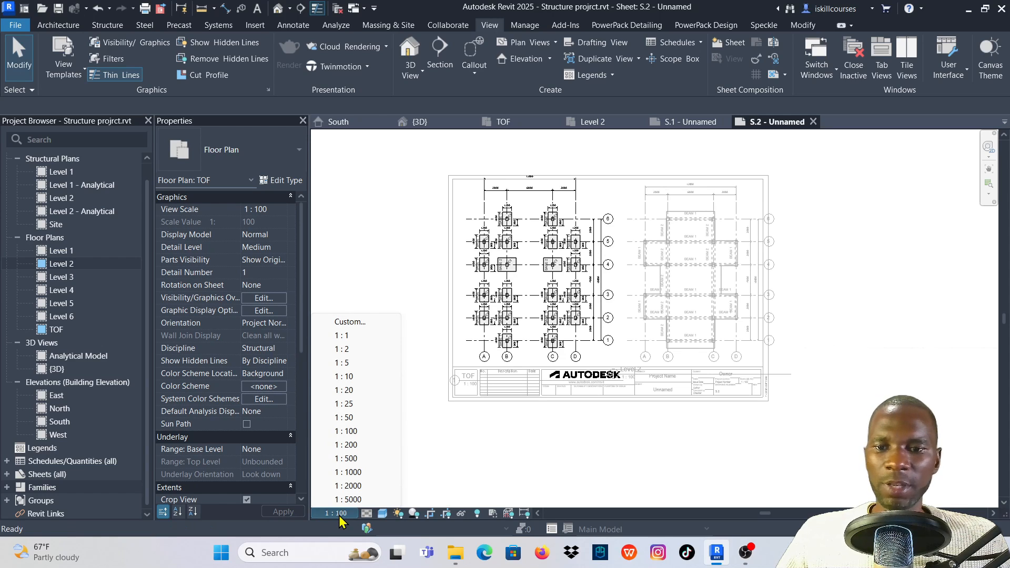
pyautogui.click(352, 323)
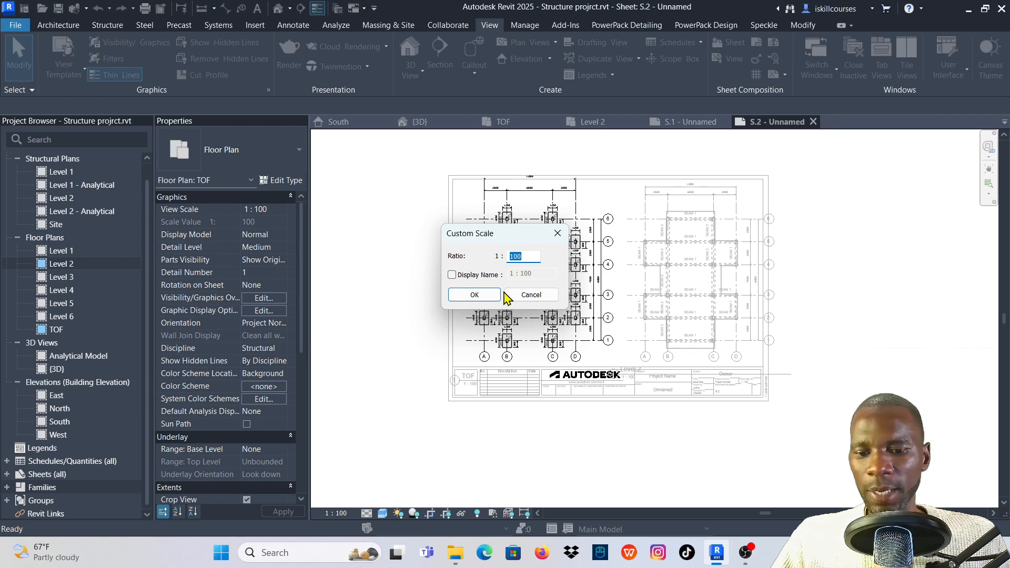
pyautogui.write('80')
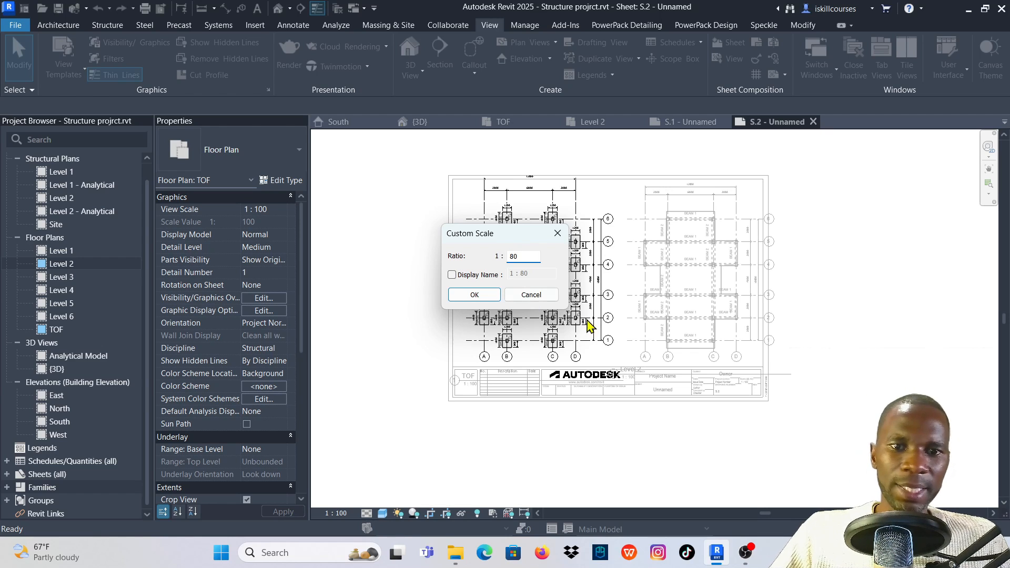
pyautogui.click(474, 294)
pyautogui.scroll(-2, 489, 348)
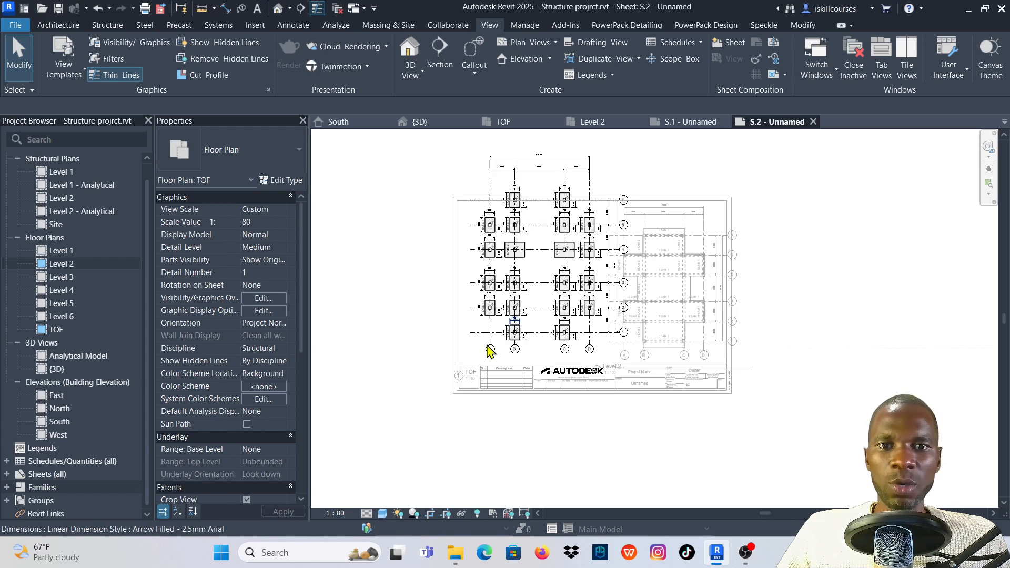
# Set the TOF floor plan to a custom view scale of 1:120.
pyautogui.click(337, 513)
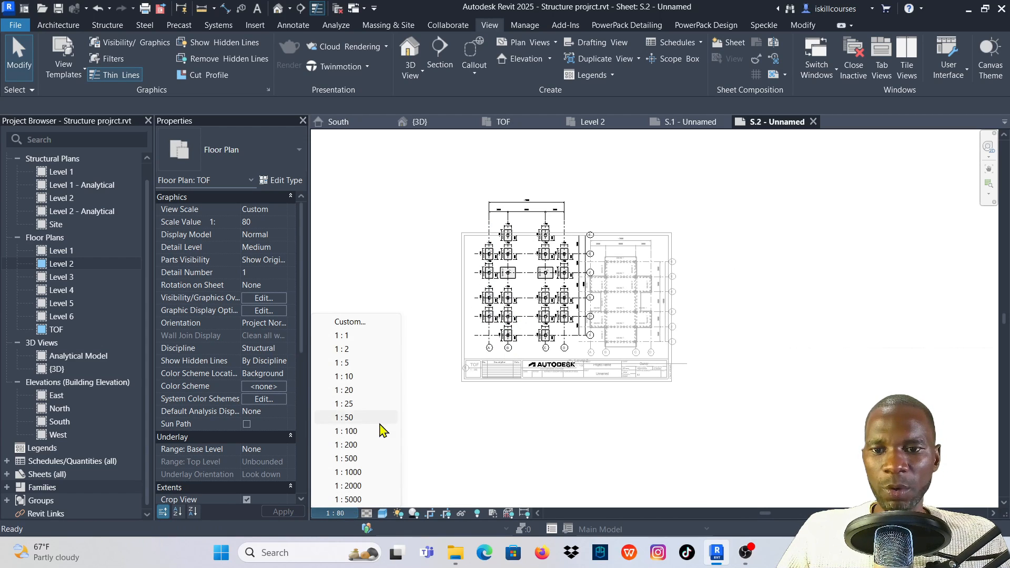
pyautogui.click(354, 325)
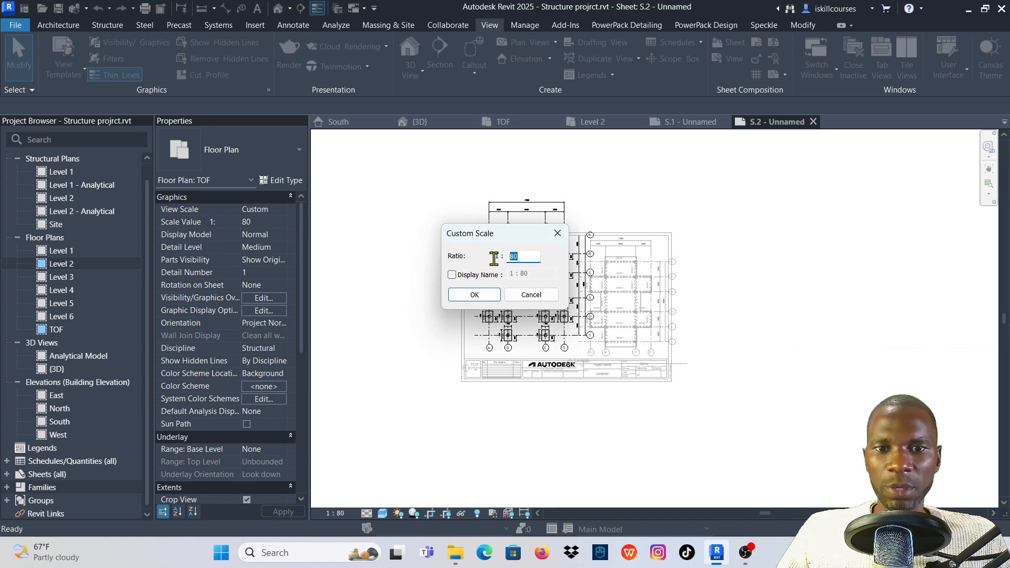
pyautogui.write('120')
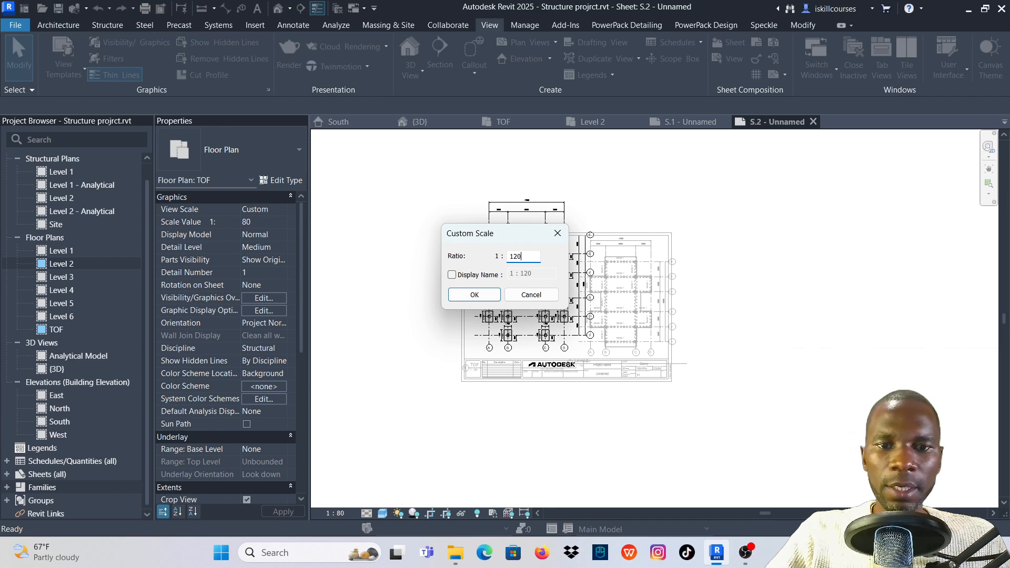
pyautogui.click(474, 295)
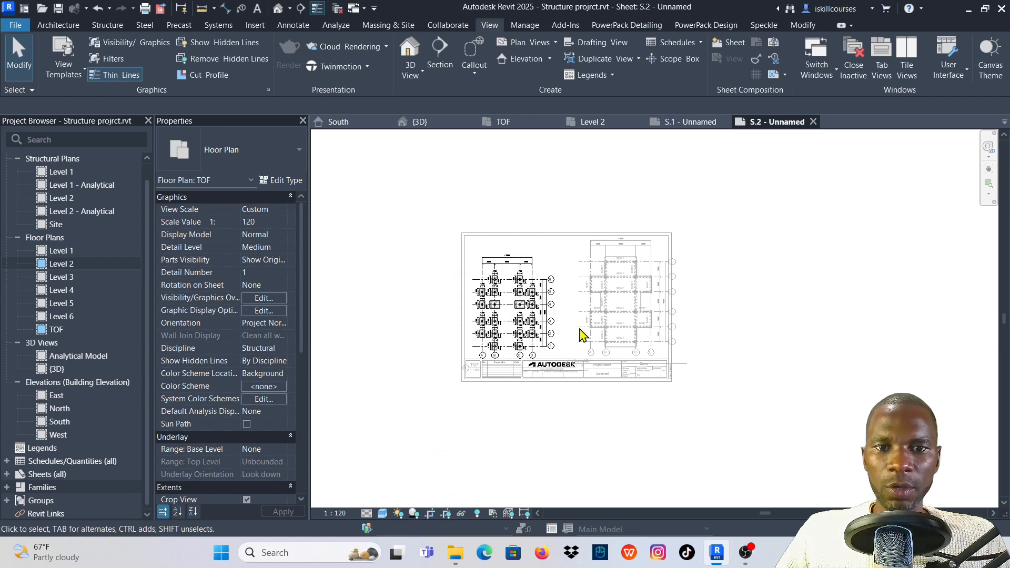
# Deactivate the TOF view and move its viewport up on the sheet, clear of the title block.
pyautogui.doubleClick(805, 269)
pyautogui.scroll(4, 526, 329)
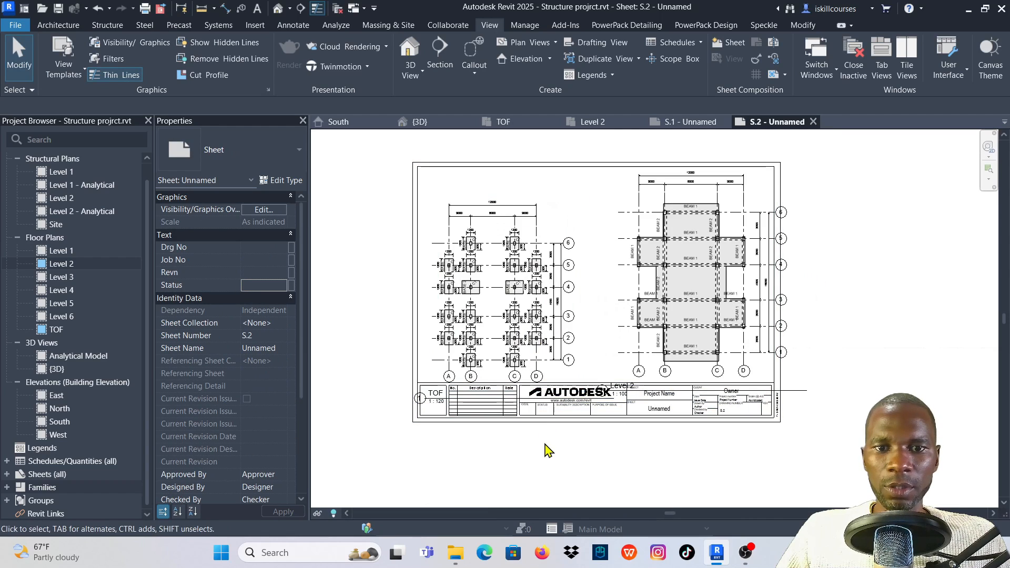
pyautogui.scroll(-1, 574, 451)
pyautogui.click(522, 336)
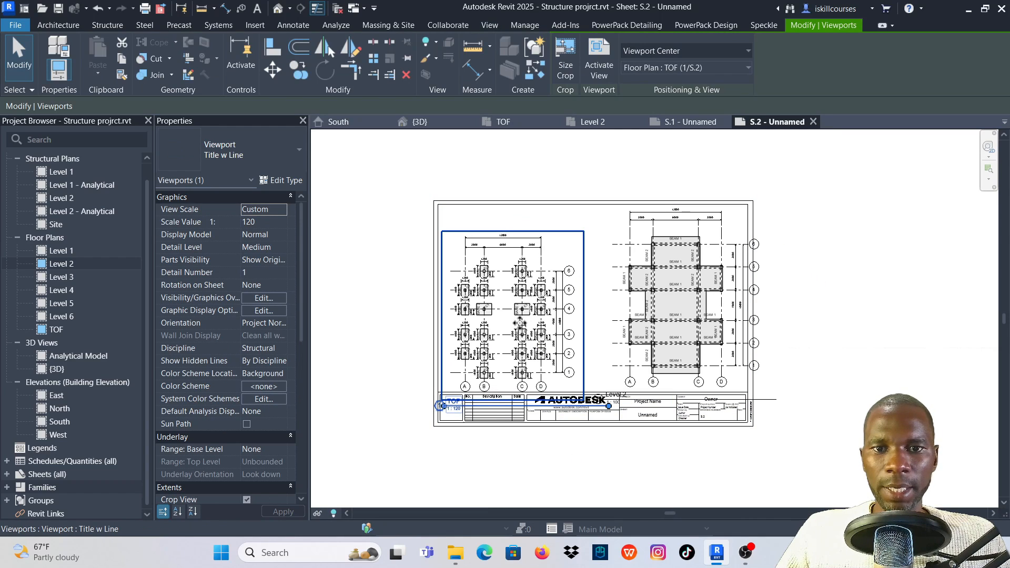
pyautogui.moveTo(520, 322); pyautogui.dragTo(524, 315)
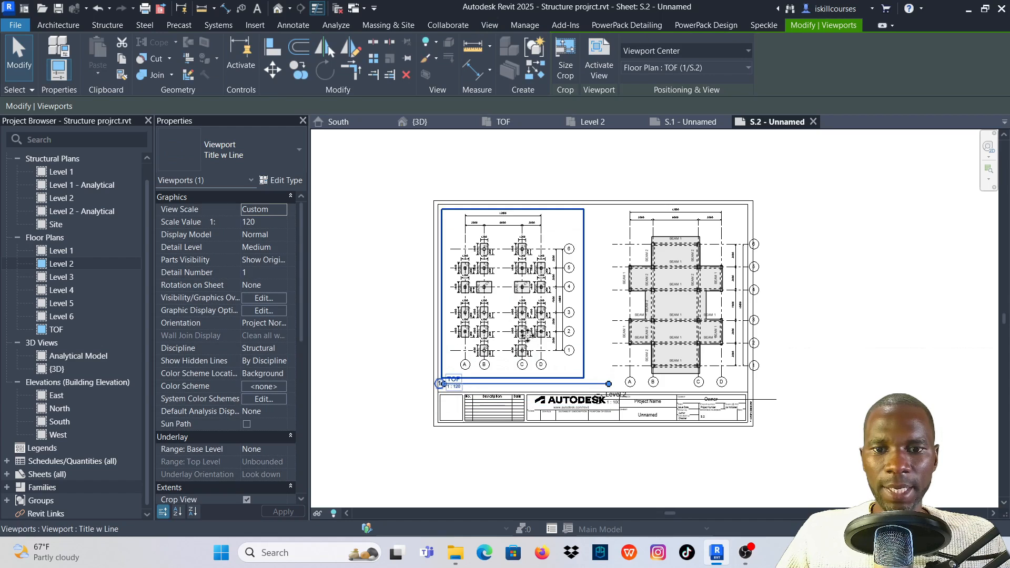
pyautogui.click(891, 339)
# Move the Level 2 viewport left so the plan and its grid bubbles sit inside the sheet border.
pyautogui.click(694, 300)
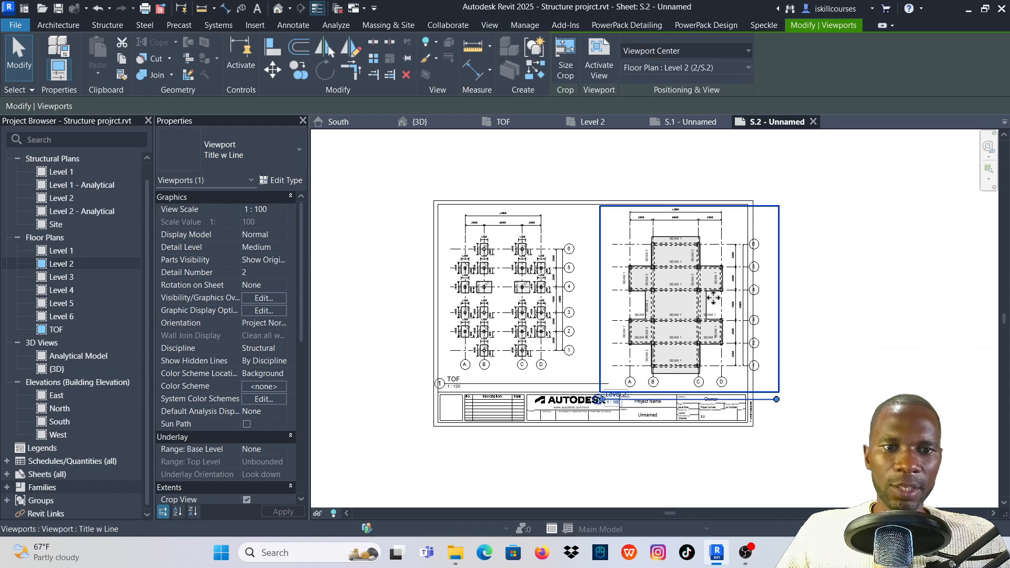
pyautogui.moveTo(678, 312); pyautogui.dragTo(650, 313)
pyautogui.click(880, 337)
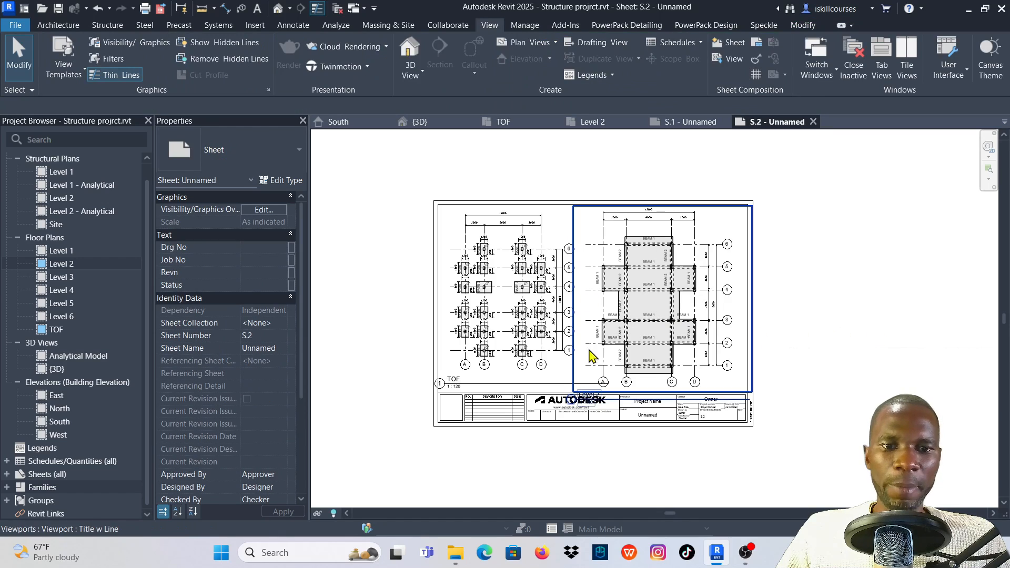
# Shorten the TOF viewport's title line to about the text width and place the title just beneath the TOF plan.
pyautogui.scroll(4, 519, 411)
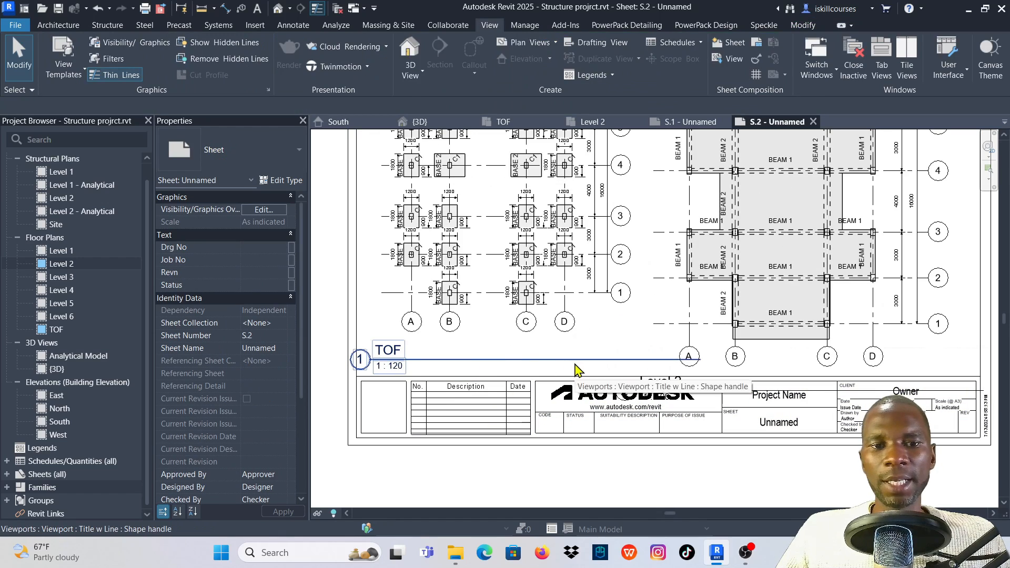
pyautogui.click(498, 206)
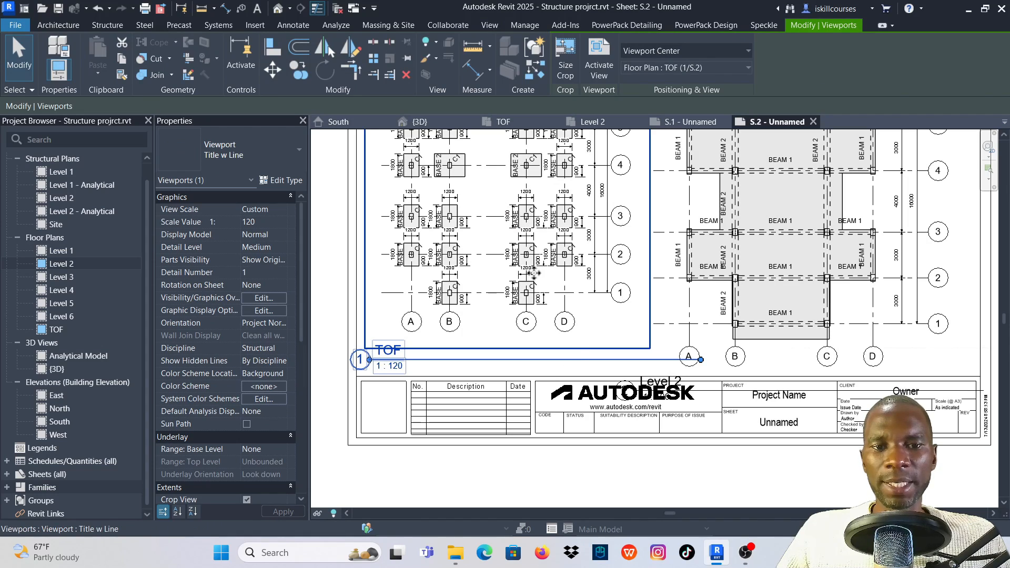
pyautogui.moveTo(702, 364); pyautogui.dragTo(443, 351)
pyautogui.click(324, 390)
pyautogui.click(398, 359)
pyautogui.scroll(-4, 579, 369)
pyautogui.click(858, 284)
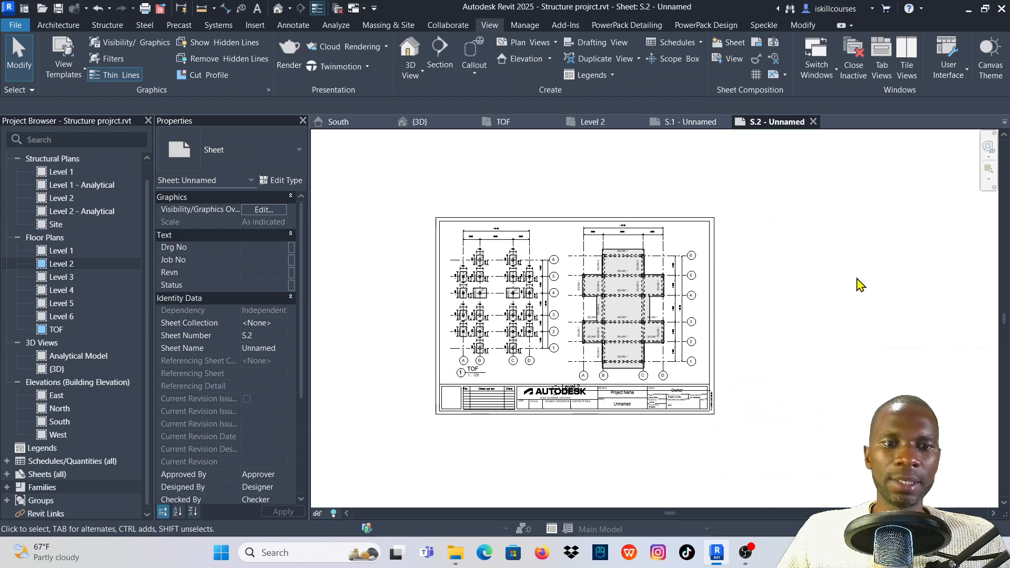
# Shorten the Level 2 viewport's title line and move the title above the title block, to the left of grid bubble A.
pyautogui.click(614, 285)
pyautogui.scroll(2, 616, 300)
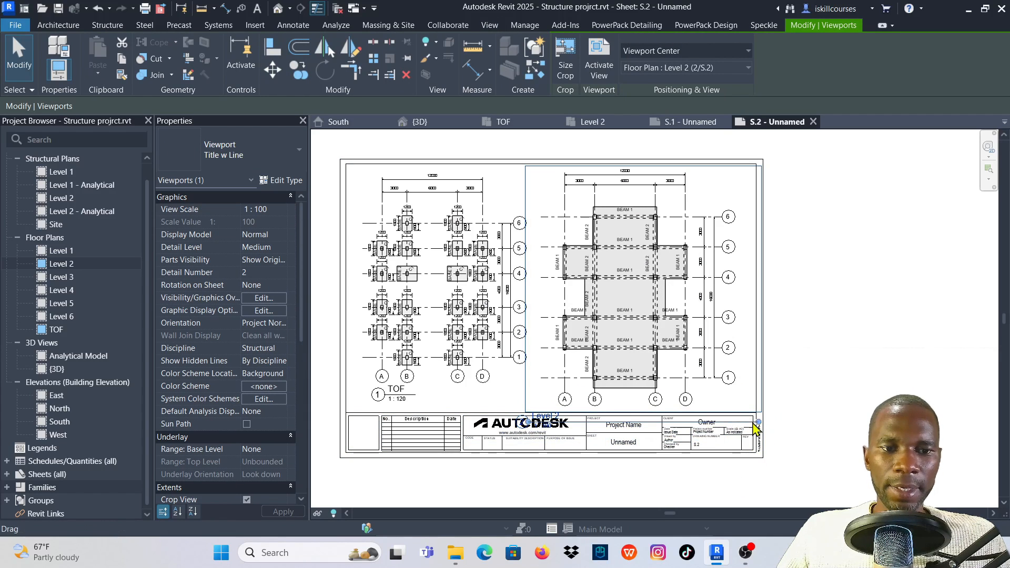
pyautogui.moveTo(759, 423); pyautogui.dragTo(577, 426)
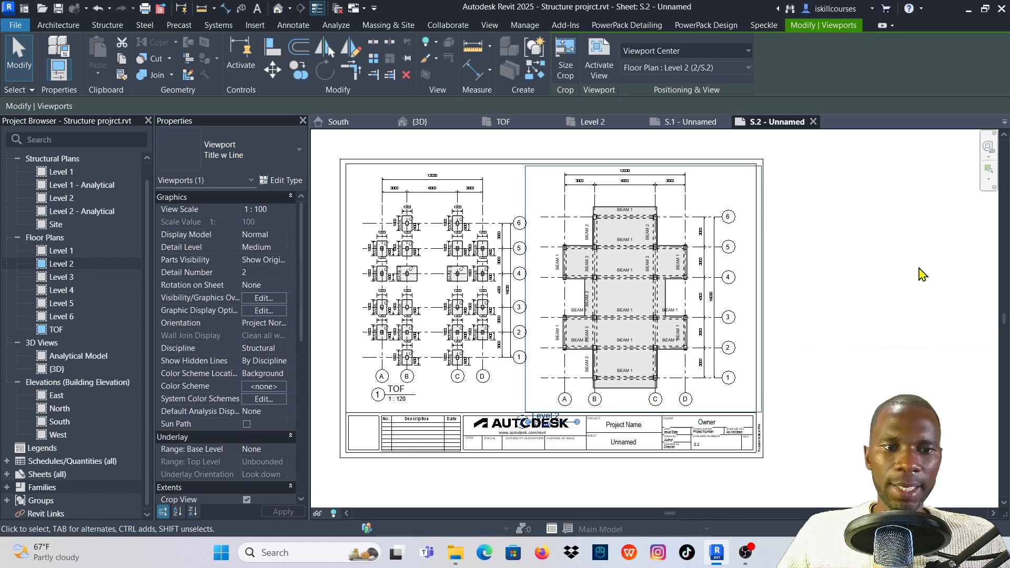
pyautogui.click(920, 276)
pyautogui.click(551, 424)
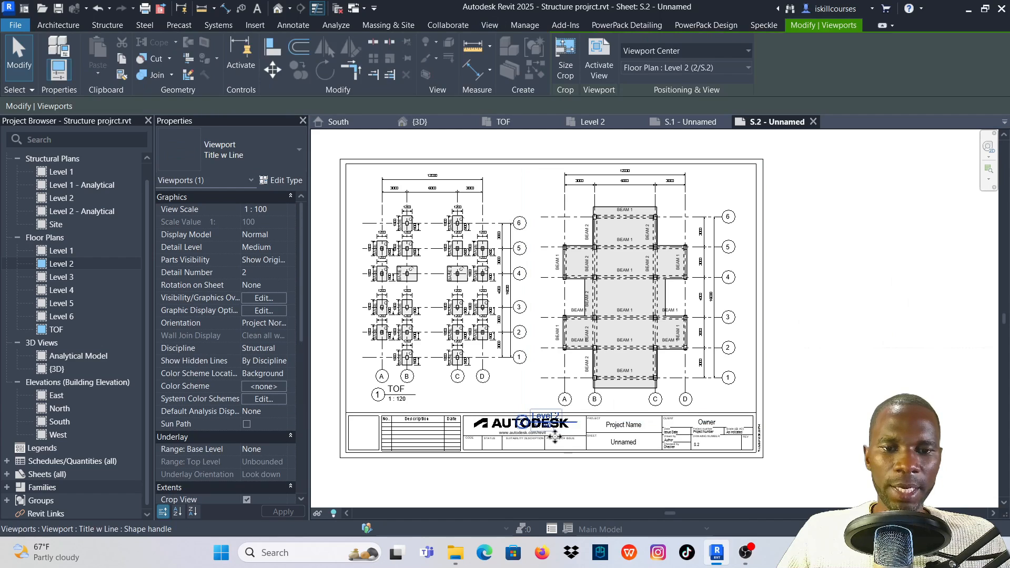
pyautogui.moveTo(558, 410); pyautogui.dragTo(536, 404)
pyautogui.click(884, 332)
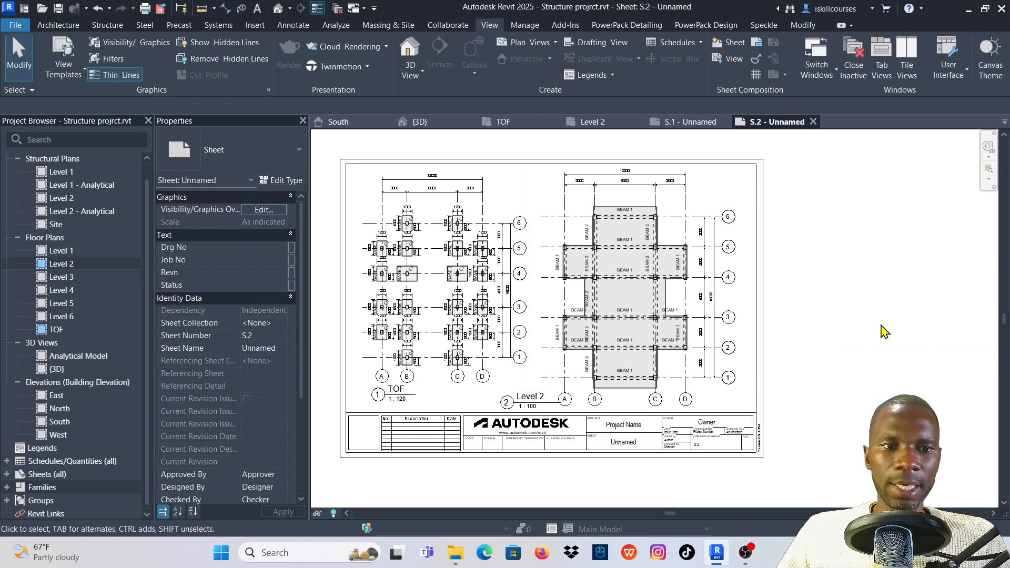
# Nudge the Level 2 viewport right in small increments to widen the gap from the TOF plan.
pyautogui.click(676, 285)
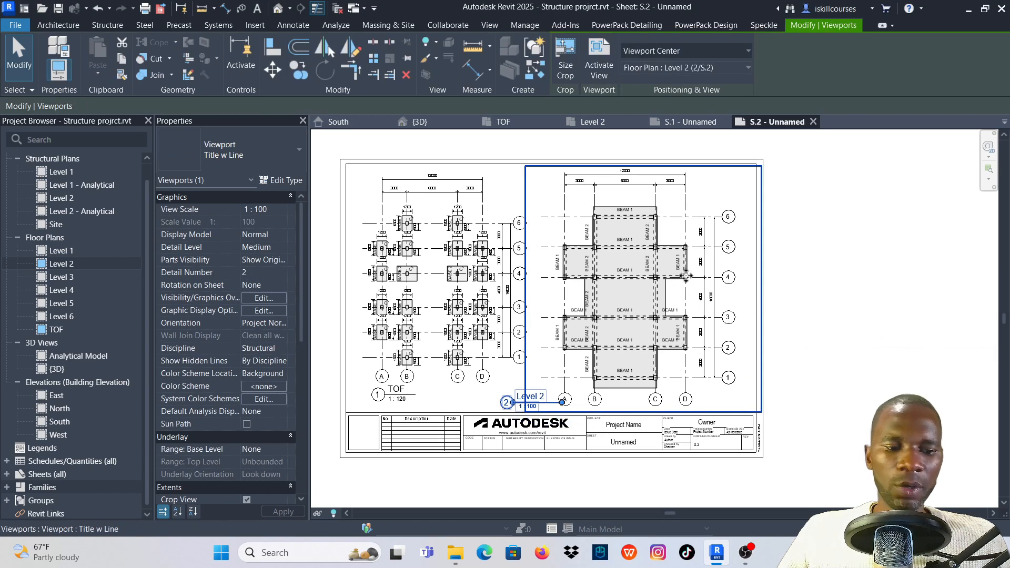
pyautogui.press('Right')
pyautogui.press('Right')
pyautogui.press('Right')
pyautogui.press('Right')
pyautogui.press('Right')
pyautogui.press('Right')
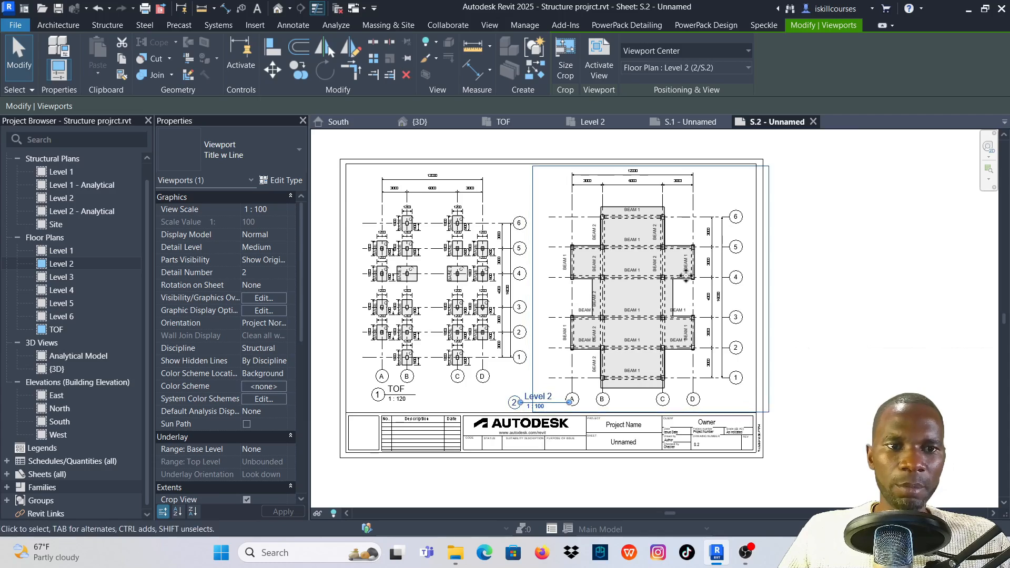
pyautogui.click(863, 338)
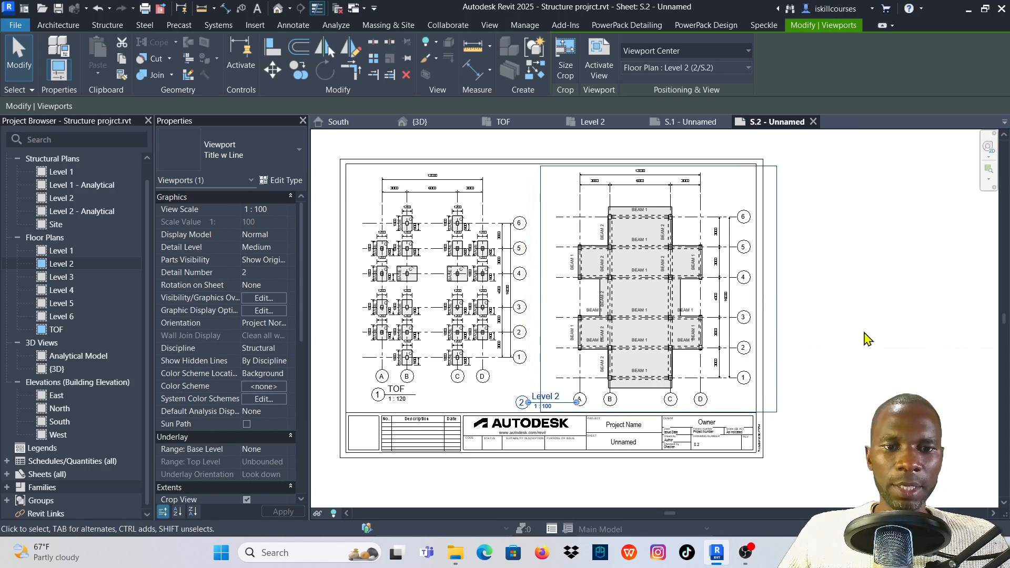
pyautogui.scroll(-3, 653, 357)
pyautogui.scroll(5, 661, 282)
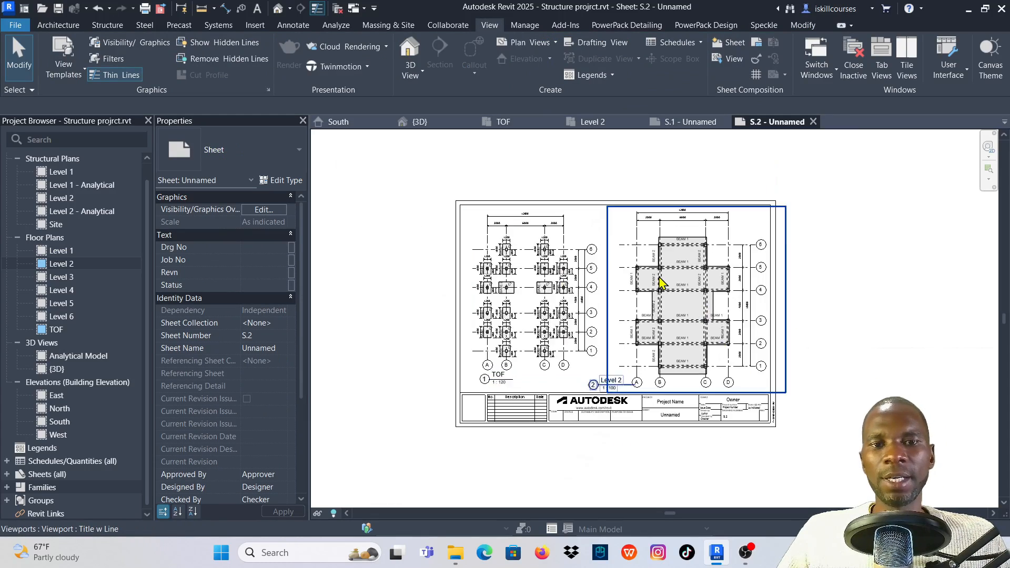
pyautogui.scroll(-3, 677, 327)
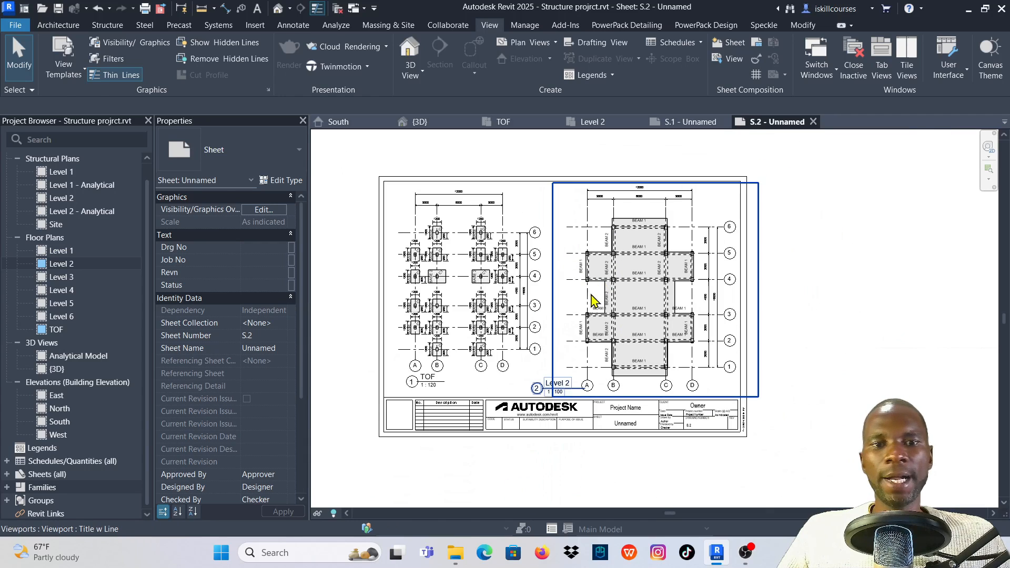
pyautogui.scroll(2, 670, 293)
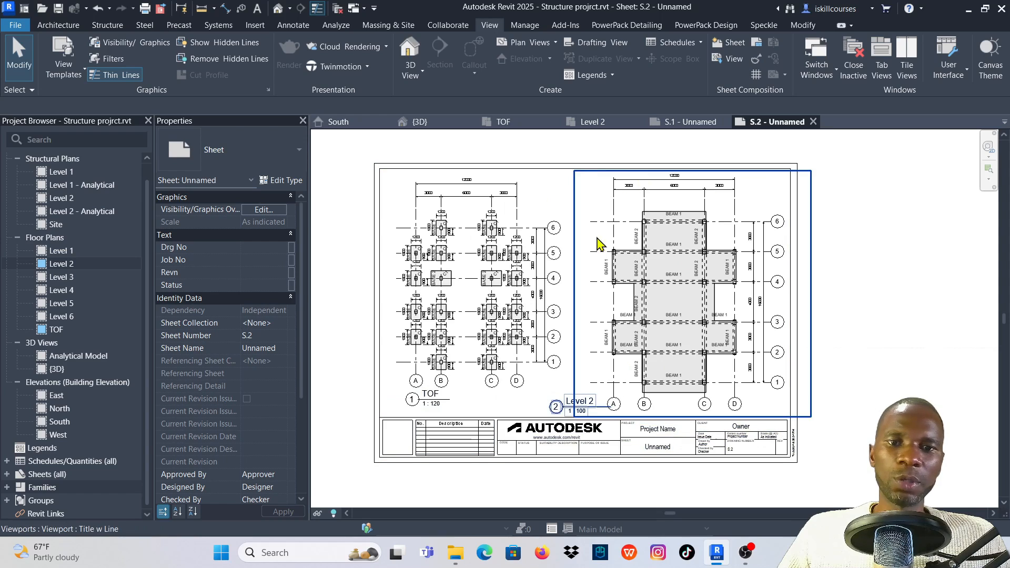
pyautogui.scroll(1, 470, 230)
pyautogui.scroll(-1, 447, 275)
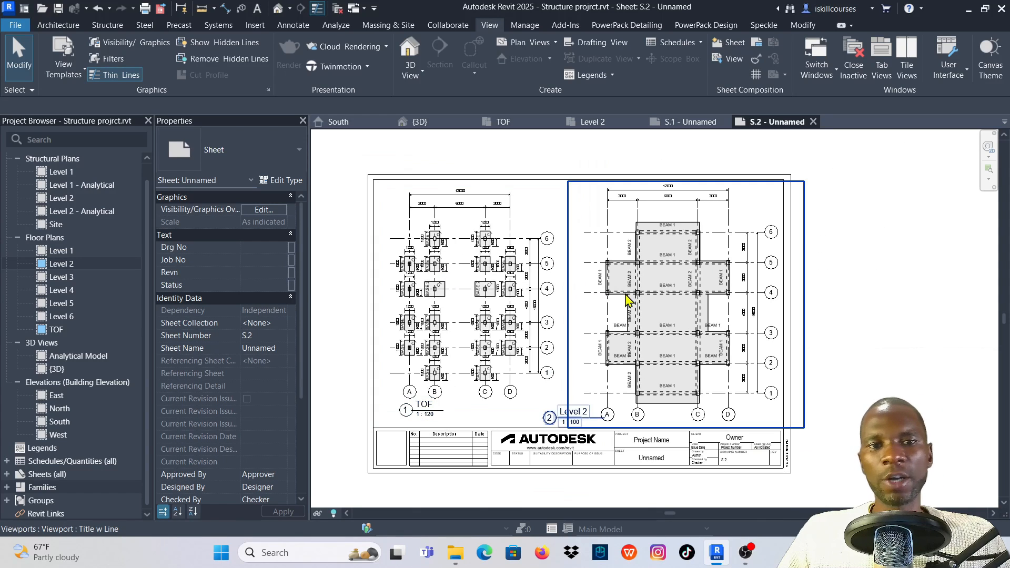